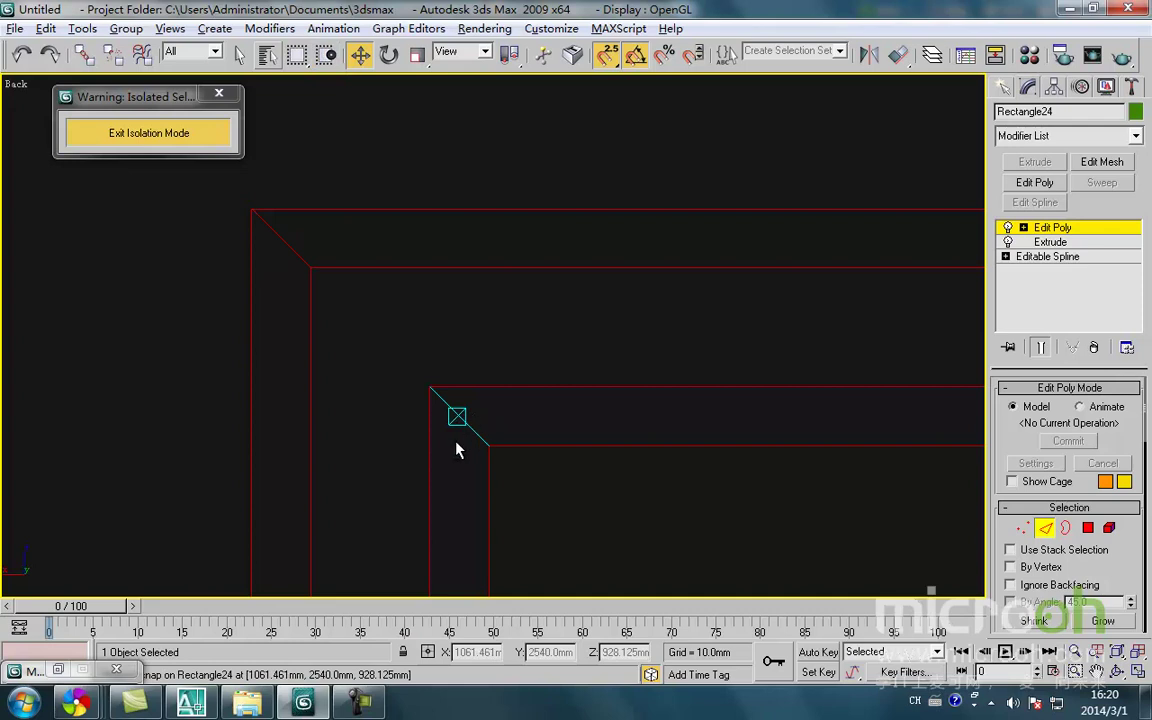
Deselect the diagonal mitre edges at the frame's two left corners, keeping the long profile edges selected
middle_click_drag(281, 305, 272, 249)
scroll(272, 250, "down", 2)
scroll(347, 417, "down", 1)
middle_click_drag(350, 418, 368, 238)
scroll(372, 300, "down", 1)
middle_click_drag(374, 534, 371, 358)
scroll(354, 455, "up", 4)
scroll(268, 417, "up", 2)
left_click_drag(294, 396, 263, 359)
middle_click_drag(383, 307, 338, 536)
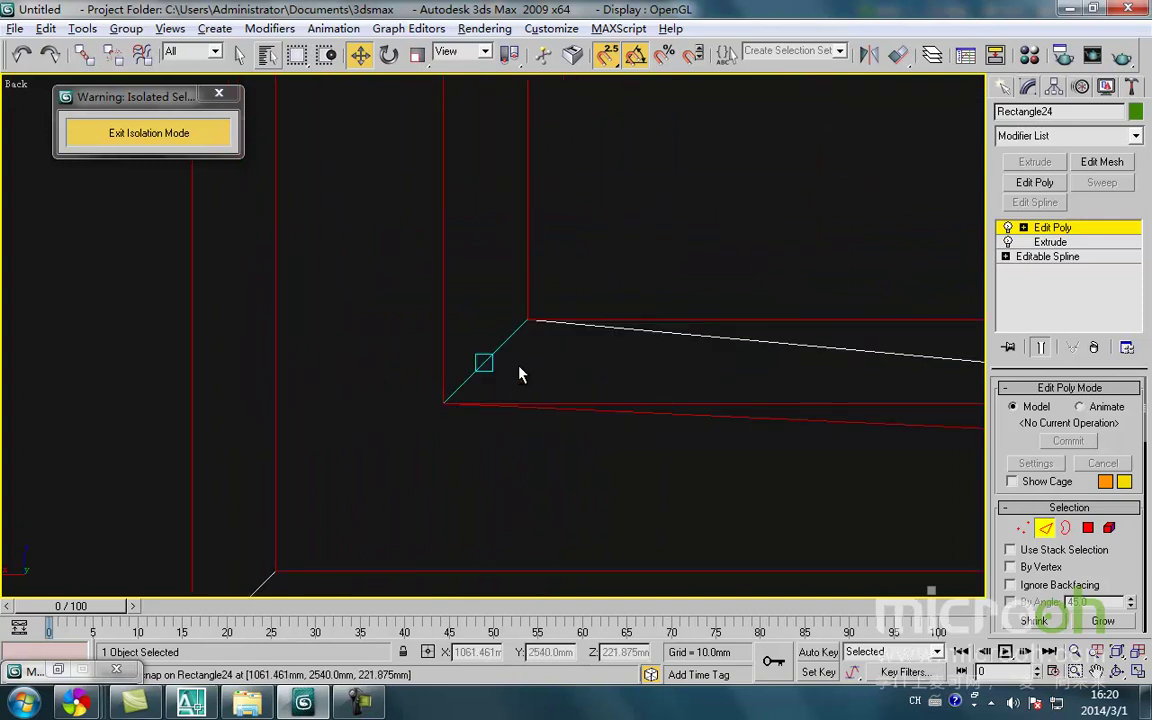
Remove the diagonal mitre edges at the frame's two right corners from the edge selection
middle_click_drag(549, 375, 332, 373)
scroll(400, 374, "down", 6)
middle_click_drag(625, 388, 231, 388)
scroll(558, 402, "up", 7)
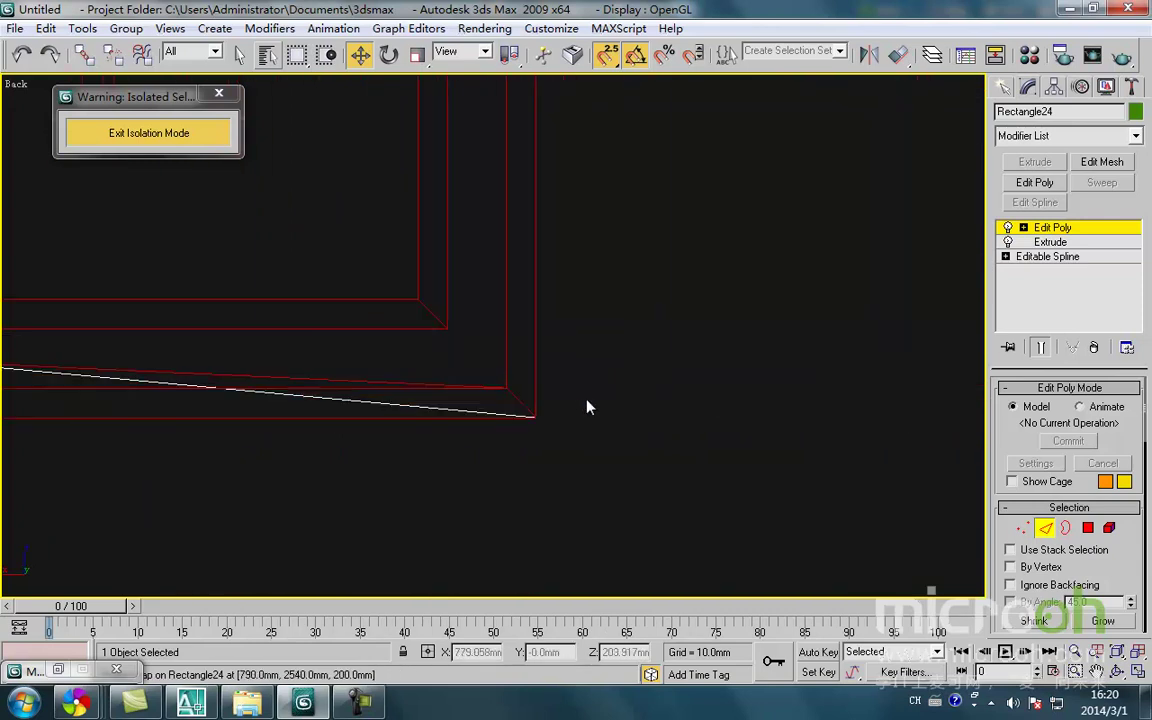
middle_click_drag(462, 361, 580, 556)
scroll(580, 556, "down", 2)
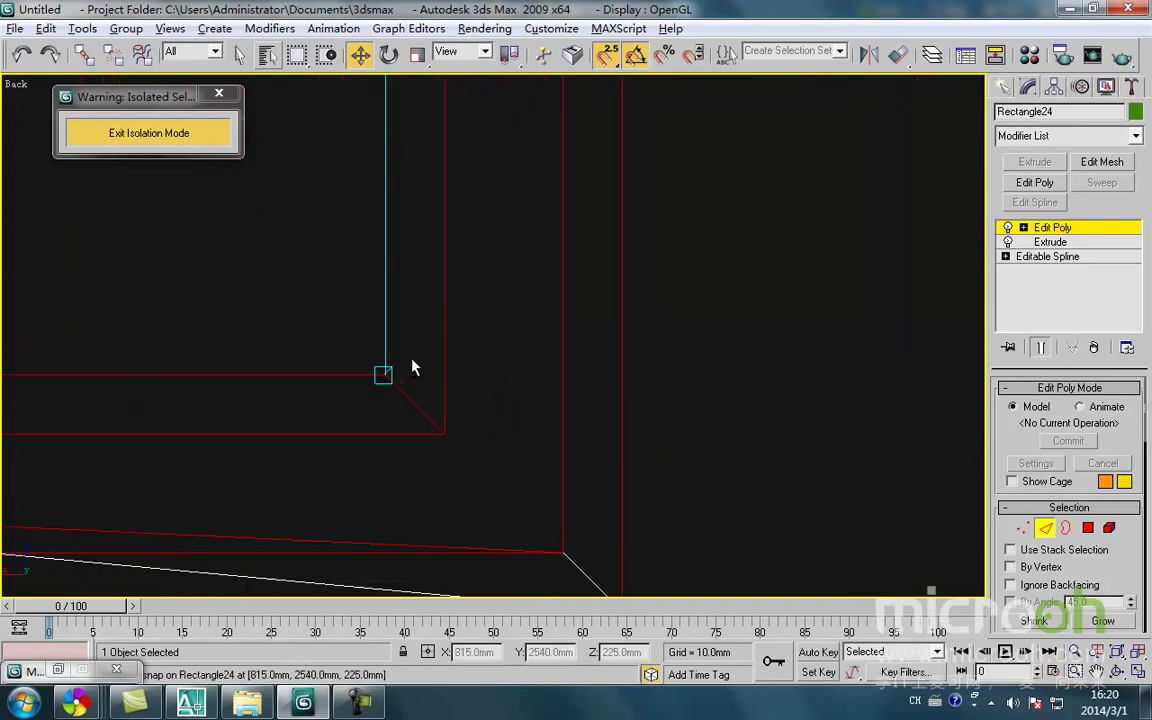
scroll(405, 415, "down", 3)
scroll(450, 355, "up", 4)
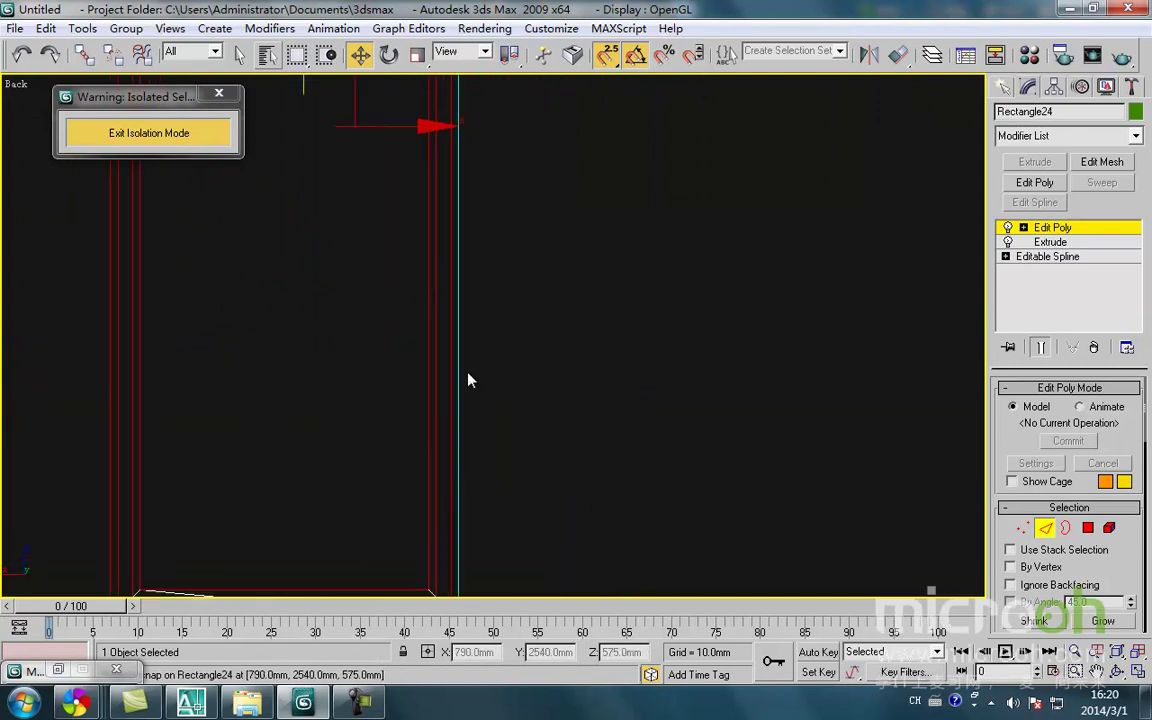
scroll(438, 276, "down", 3)
scroll(363, 378, "up", 3)
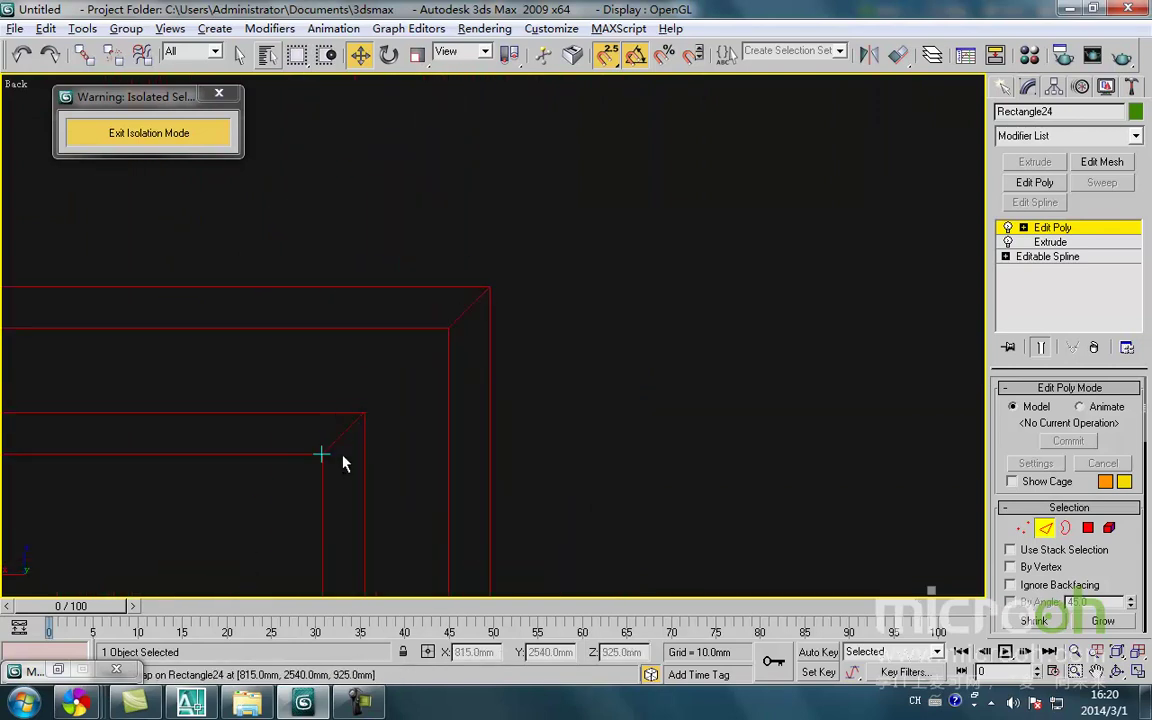
left_click(465, 306, "alt")
Chamfer the selected long profile edges of the frame moulding by a small amount
middle_click_drag(446, 391, 442, 386)
scroll(430, 385, "down", 3)
key("F3")
scroll(423, 467, "down", 5)
middle_click_drag(368, 442, 413, 200, "alt")
scroll(428, 300, "up", 10)
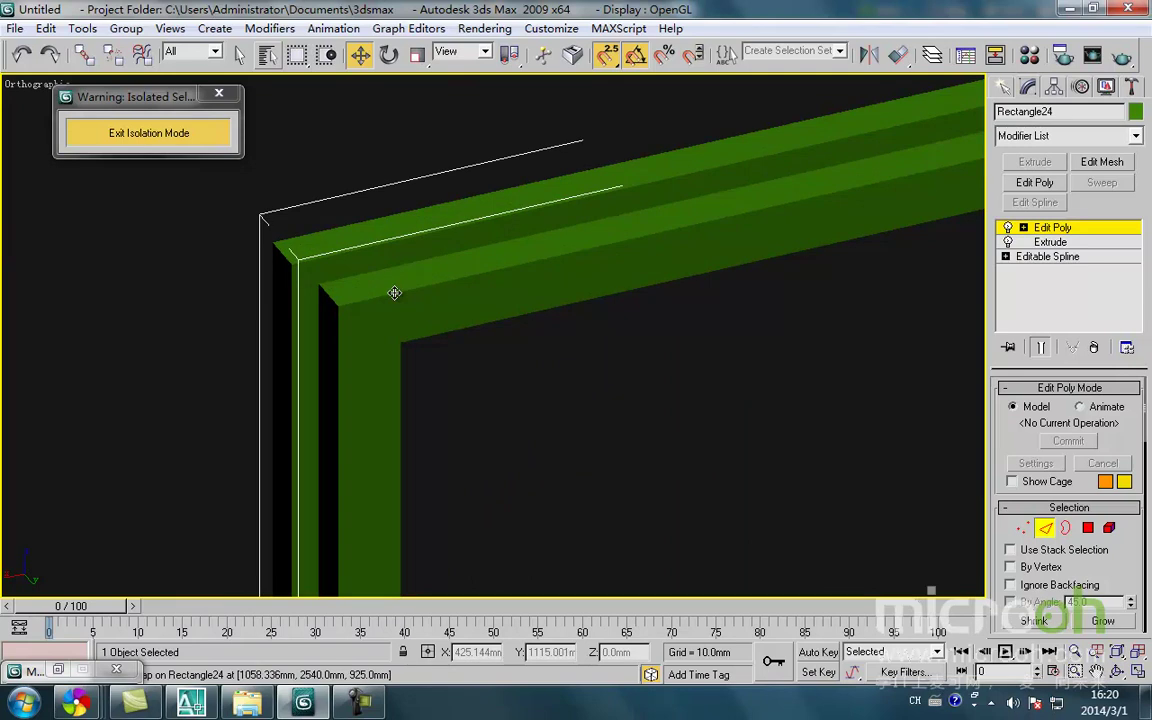
key("F3")
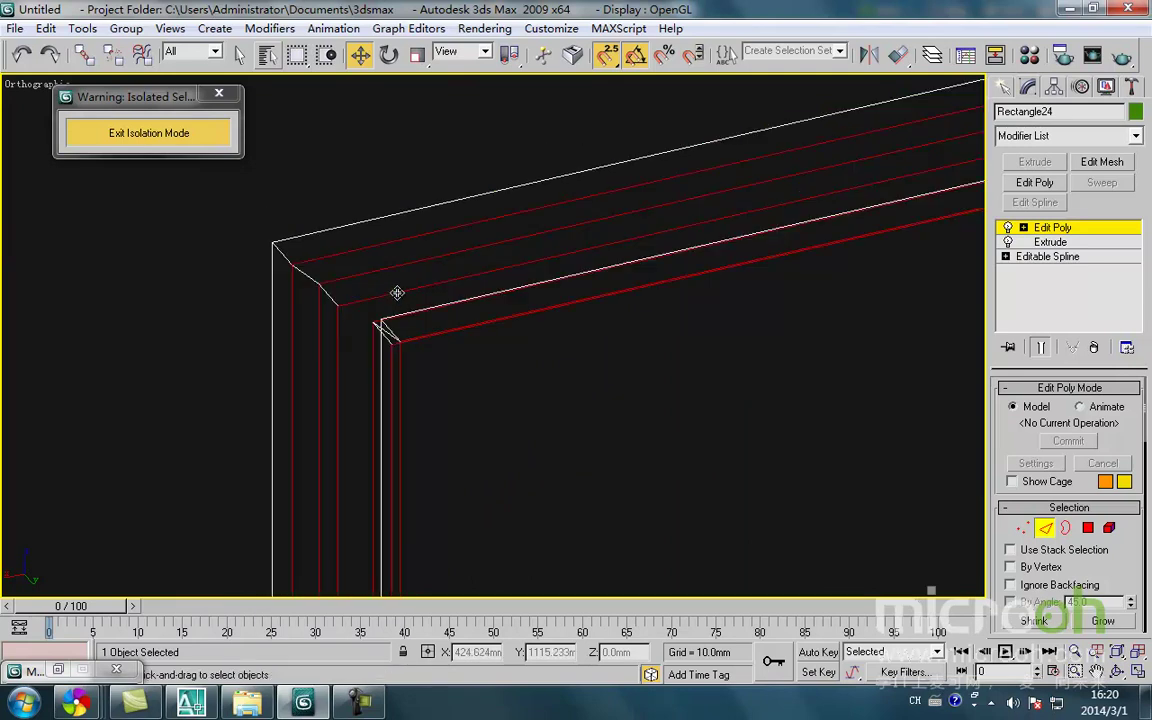
right_click(397, 292)
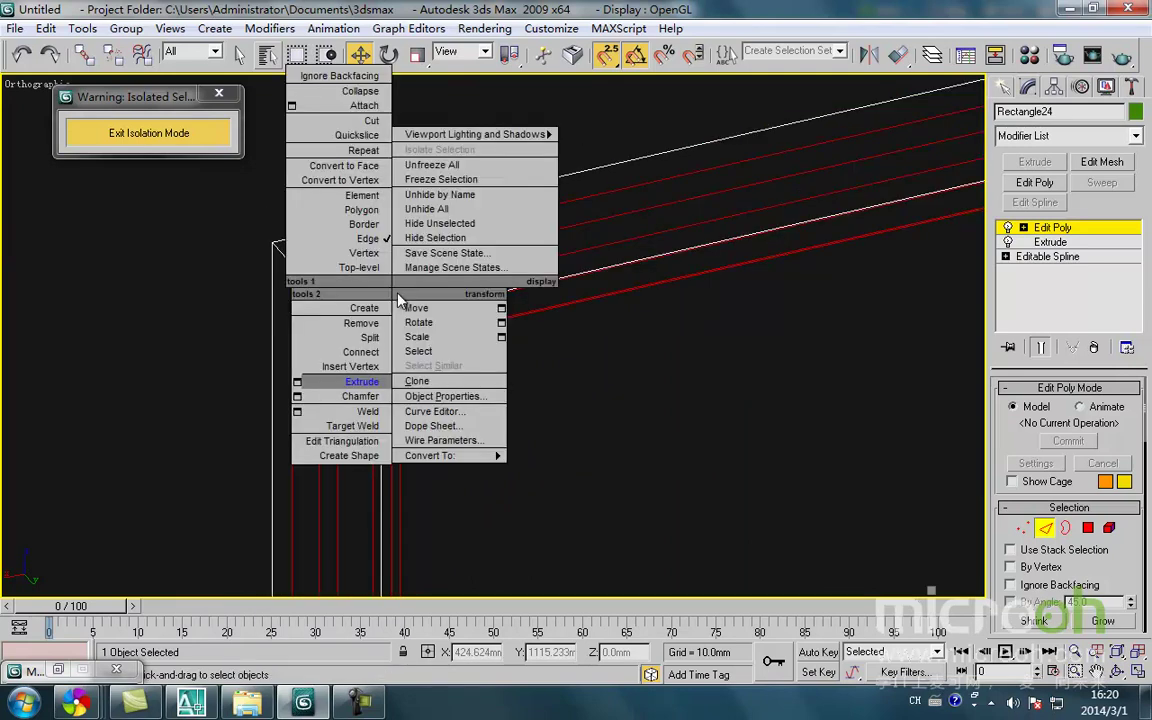
left_click(362, 397)
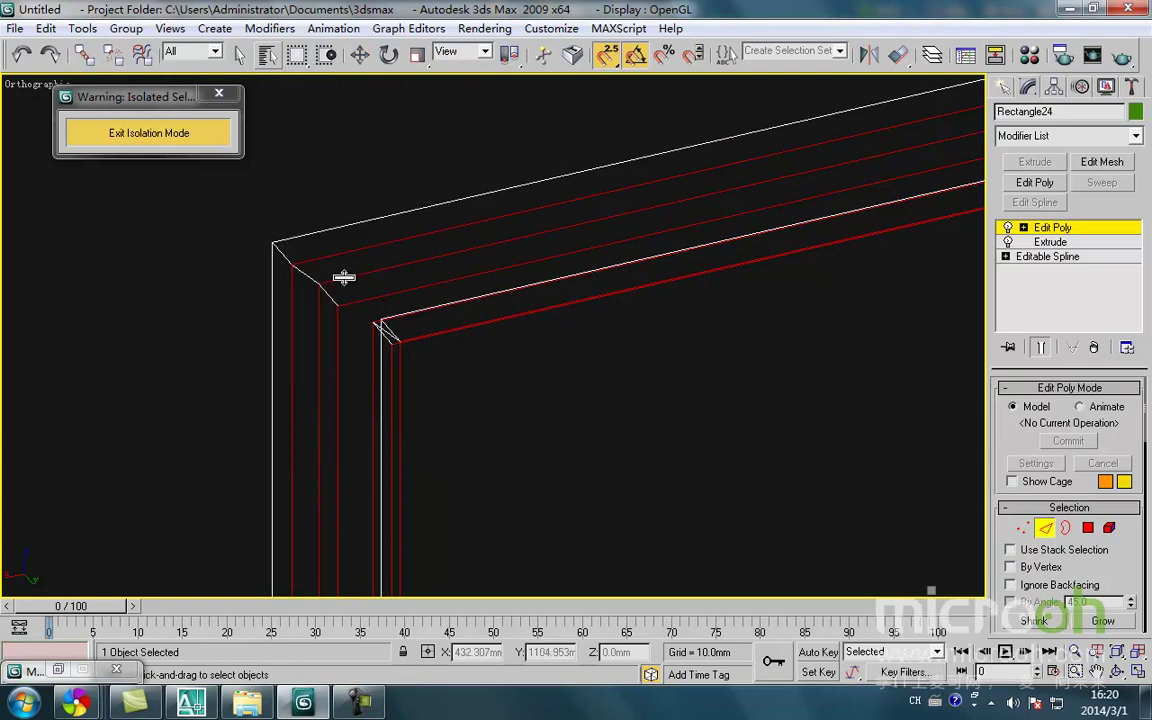
left_click_drag(341, 254, 339, 246)
Examine the chamfered moulding around the frame's corners in shaded and wireframe display
key("F3")
mouse_move(424, 309)
middle_mouse_down("alt")
mouse_move(368, 309)
mouse_move(418, 322)
middle_mouse_up("alt")
scroll(420, 322, "down", 4)
middle_click_drag(524, 478, 509, 257)
middle_click_drag(452, 497, 478, 314)
scroll(481, 355, "up", 5)
middle_click_drag(575, 448, 515, 433)
scroll(514, 432, "down", 4)
scroll(384, 486, "up", 4)
scroll(260, 474, "up", 4)
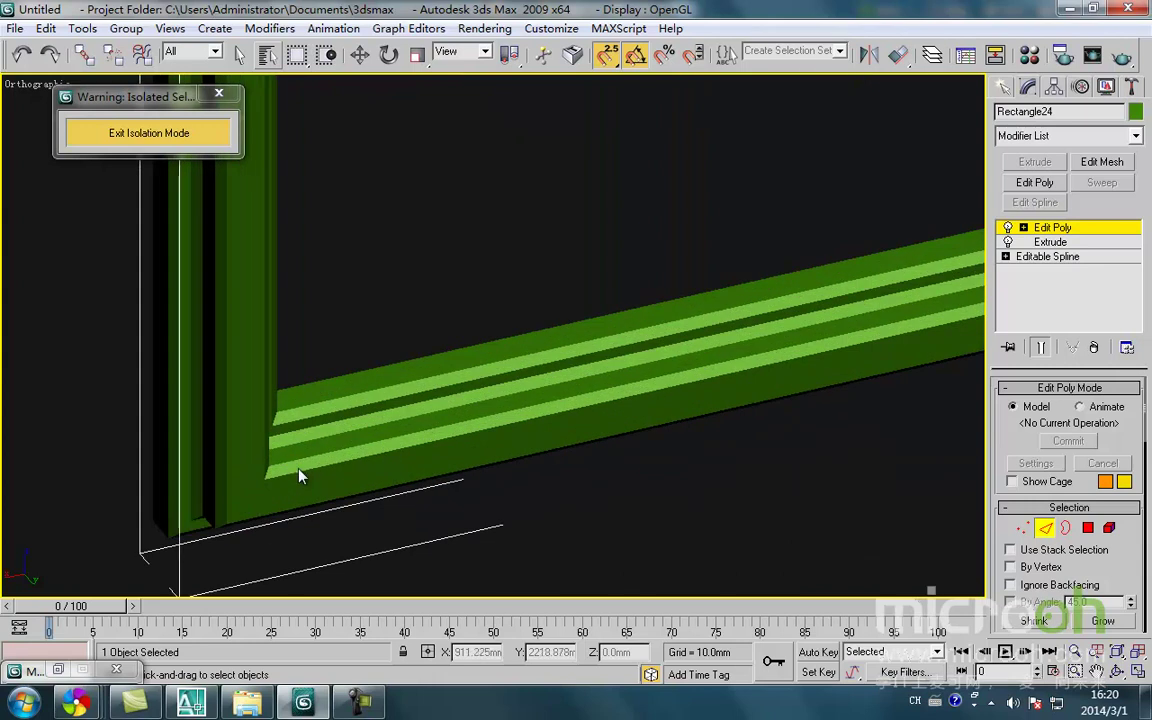
key("F3")
key("F3")
key("F3")
key("F3")
middle_click_drag(491, 454, 455, 474)
scroll(454, 473, "down", 4)
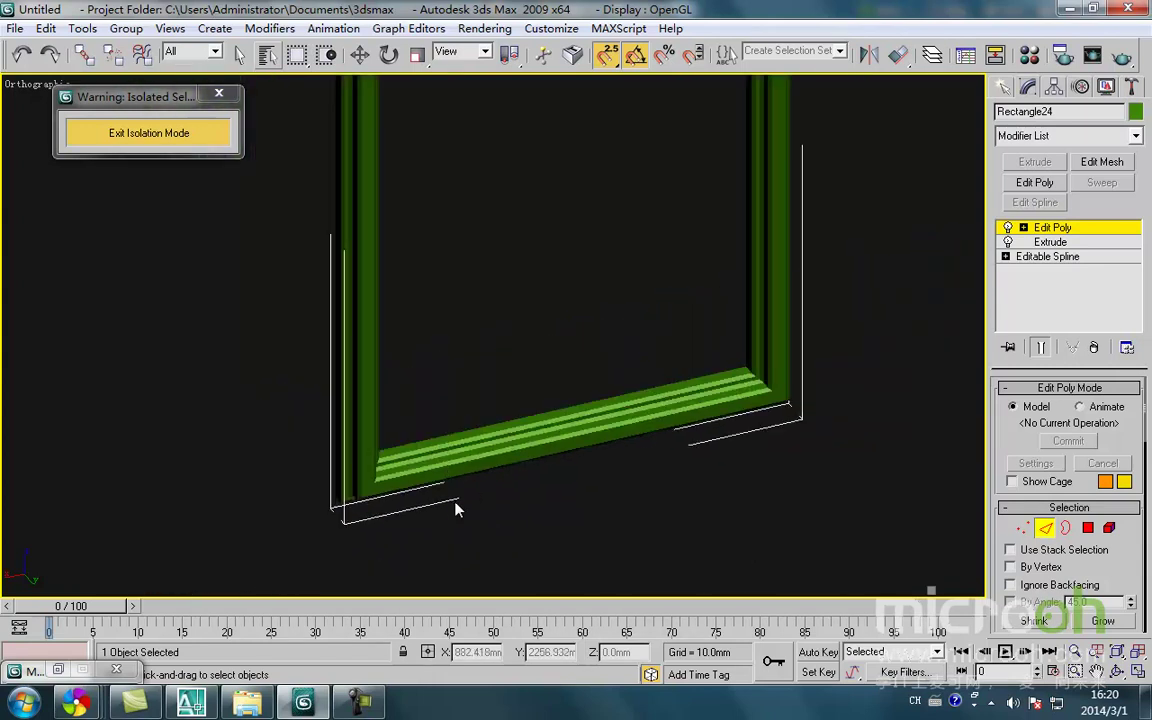
Chamfer the frame's profile edges a second time in the wireframe Back view, and leave edge editing
key("f")
scroll(465, 473, "up", 5)
middle_click_drag(406, 280, 396, 411)
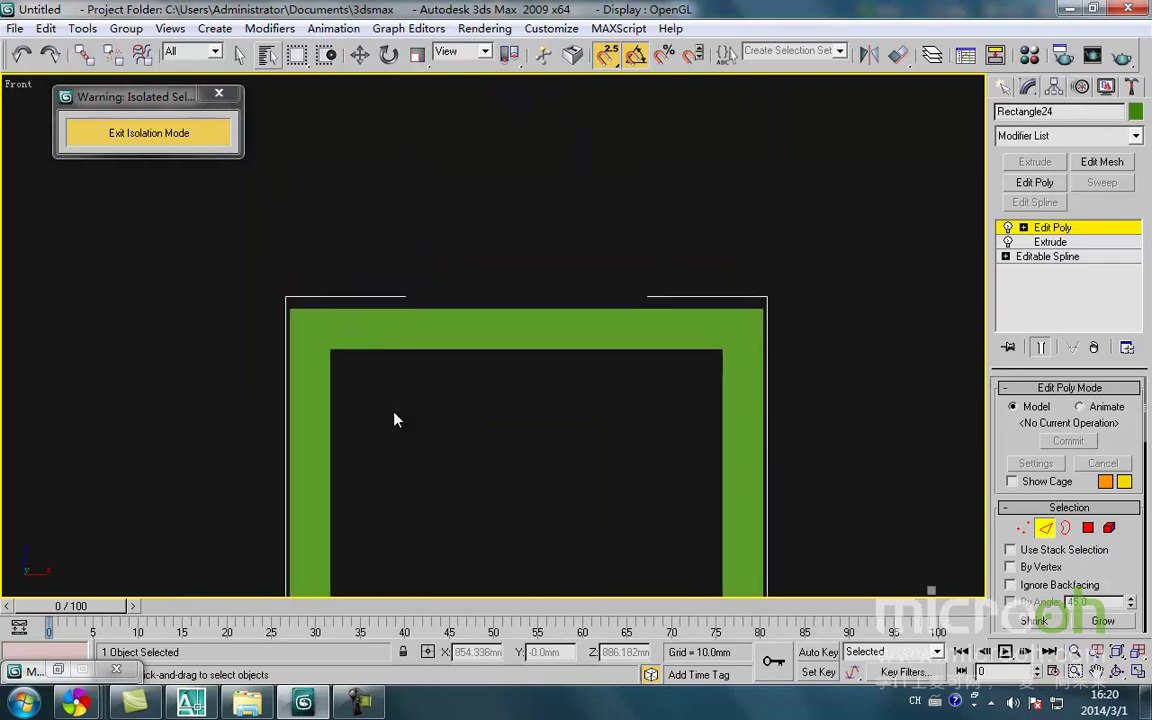
key("k")
scroll(363, 379, "down", 5)
middle_click_drag(397, 312, 379, 455)
scroll(411, 365, "up", 5)
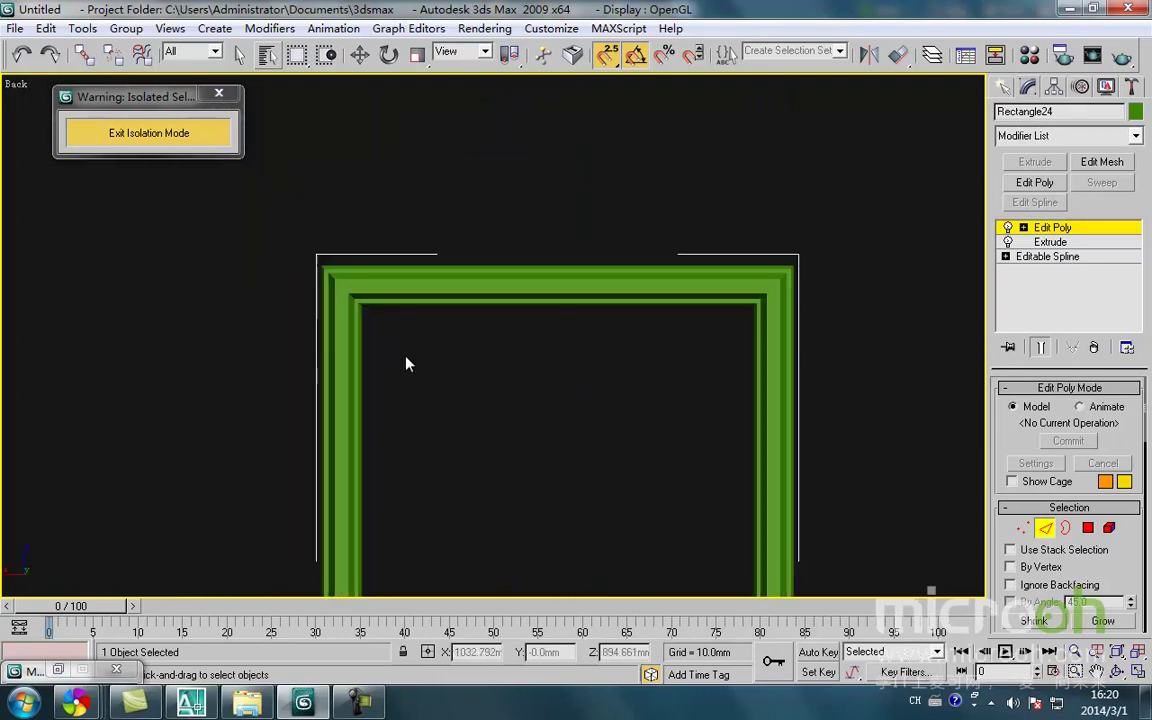
middle_click_drag(384, 308, 393, 368)
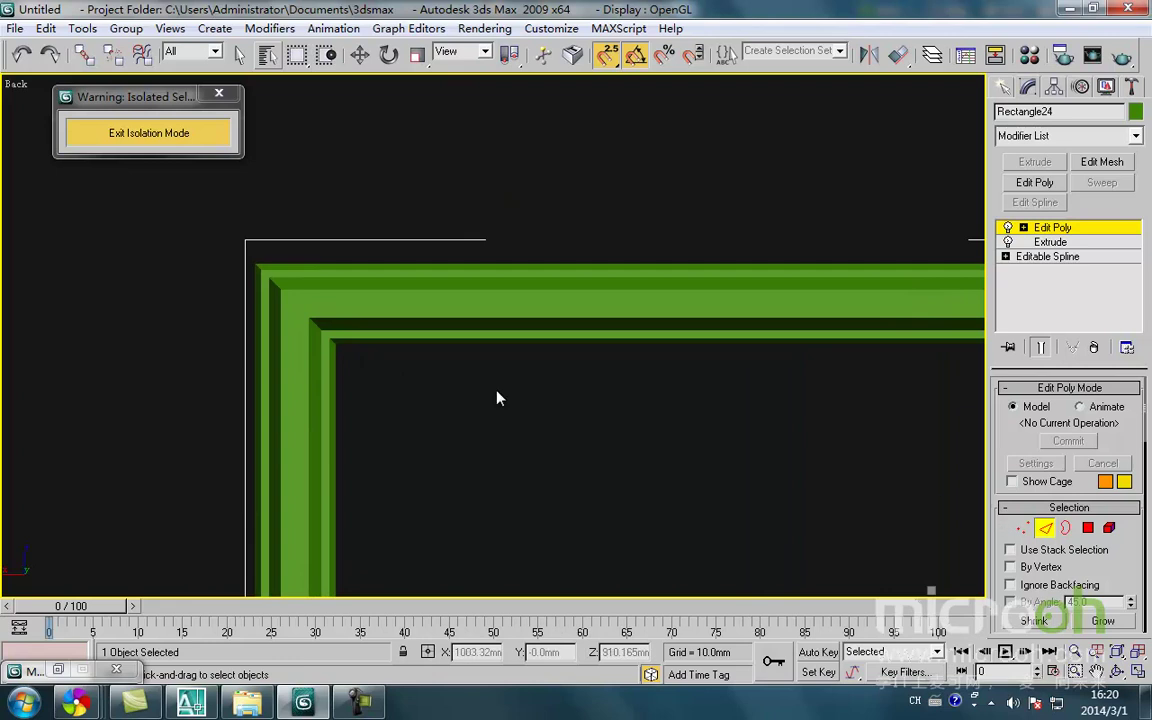
scroll(401, 417, "down", 2)
middle_click_drag(401, 417, 402, 419)
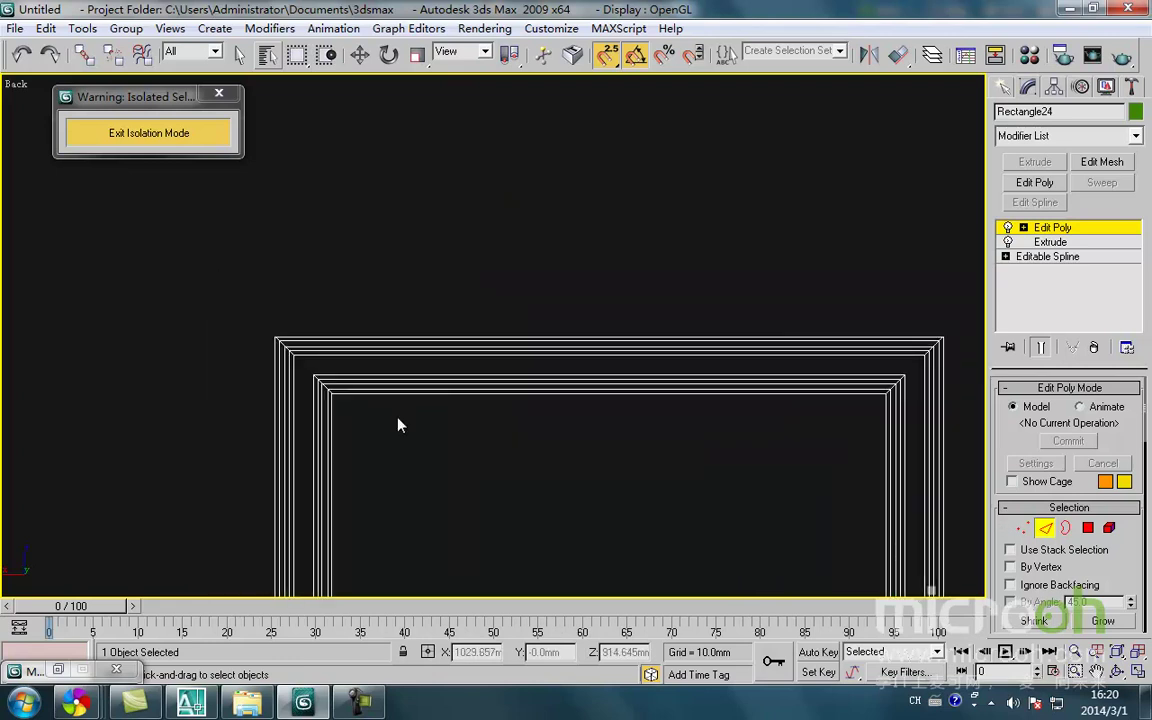
scroll(343, 378, "up", 2)
left_click_drag(333, 375, 339, 373)
left_click(399, 454)
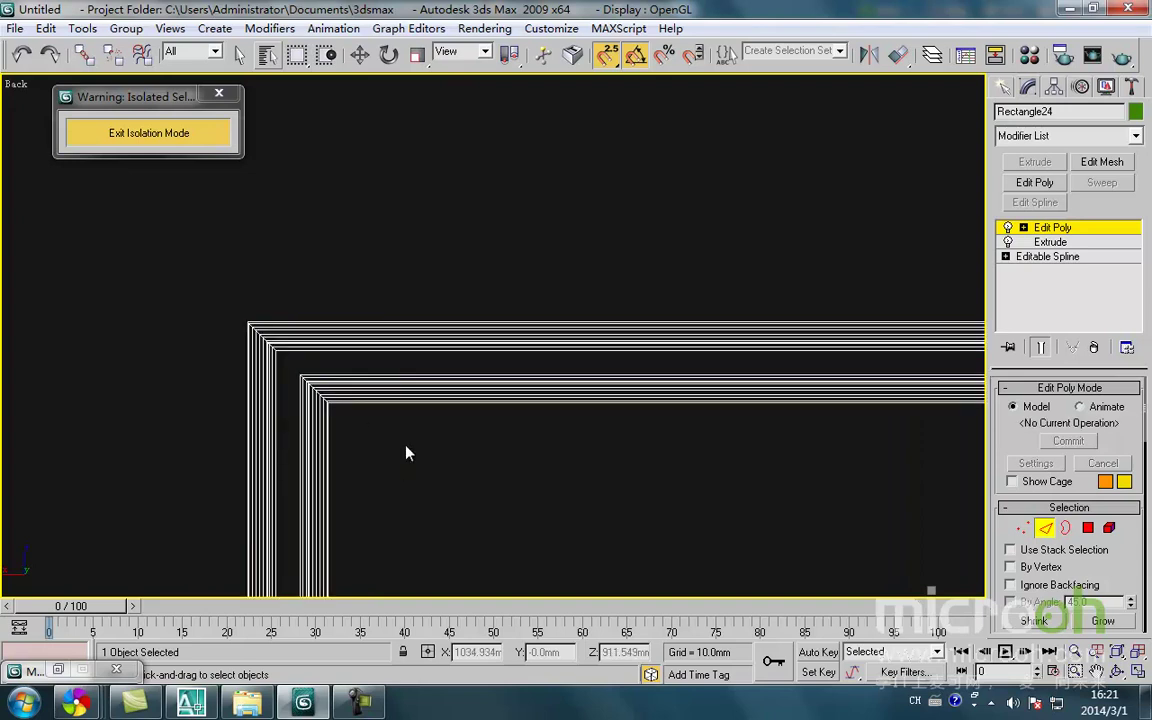
left_click(1045, 533)
Examine the smoothed frame moulding in shaded display from an angled view, with the frame deselected
scroll(540, 488, "up", 1)
middle_click_drag(537, 494, 452, 560)
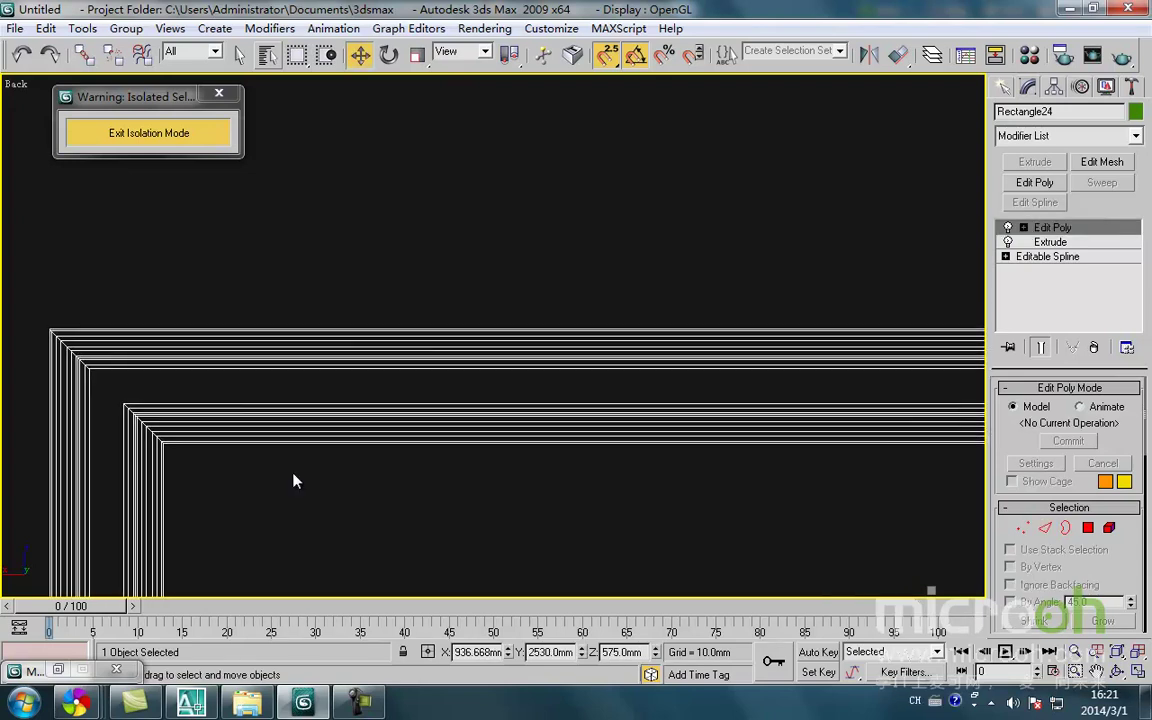
scroll(232, 450, "up", 1)
mouse_move(226, 444)
middle_mouse_down()
mouse_move(252, 460)
mouse_move(278, 432)
middle_mouse_up()
key("F3")
scroll(280, 440, "down", 3)
scroll(350, 332, "down", 6)
middle_click_drag(380, 437, 405, 269, "alt")
scroll(405, 269, "up", 4)
middle_click_drag(283, 164, 430, 458)
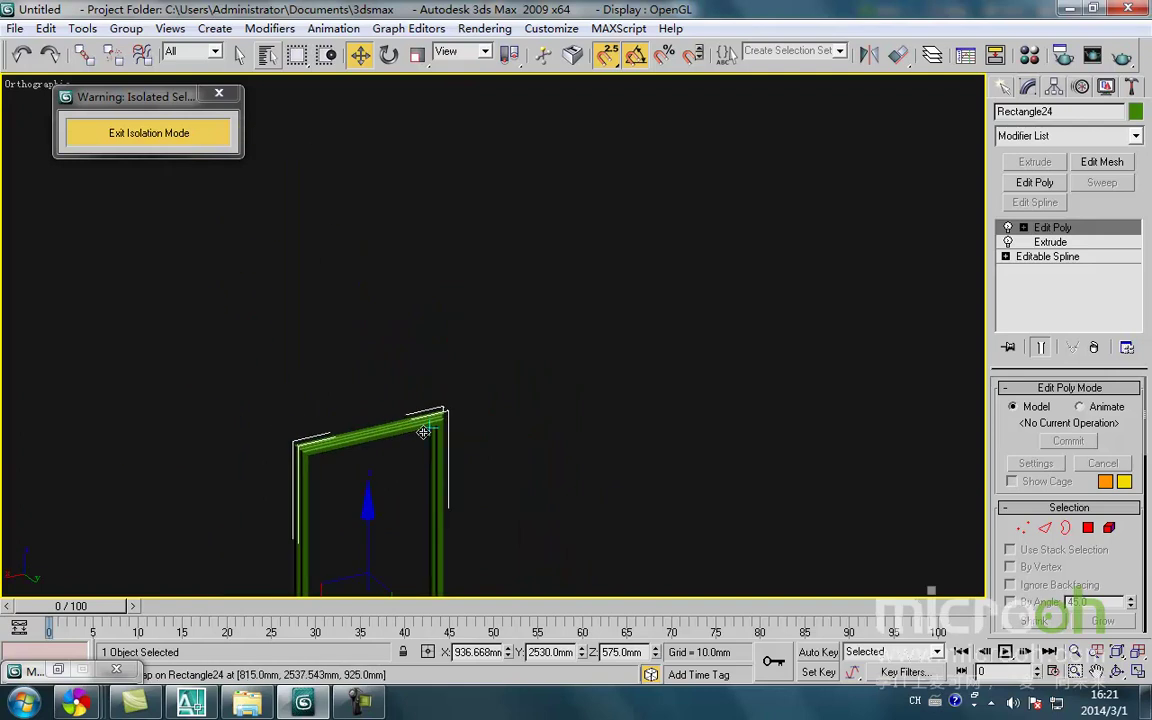
scroll(434, 455, "up", 5)
left_click(491, 421)
scroll(408, 306, "up", 4)
scroll(466, 368, "down", 3)
middle_click_drag(399, 411, 512, 392)
scroll(512, 392, "down", 3)
scroll(609, 360, "down", 3)
scroll(406, 380, "up", 4)
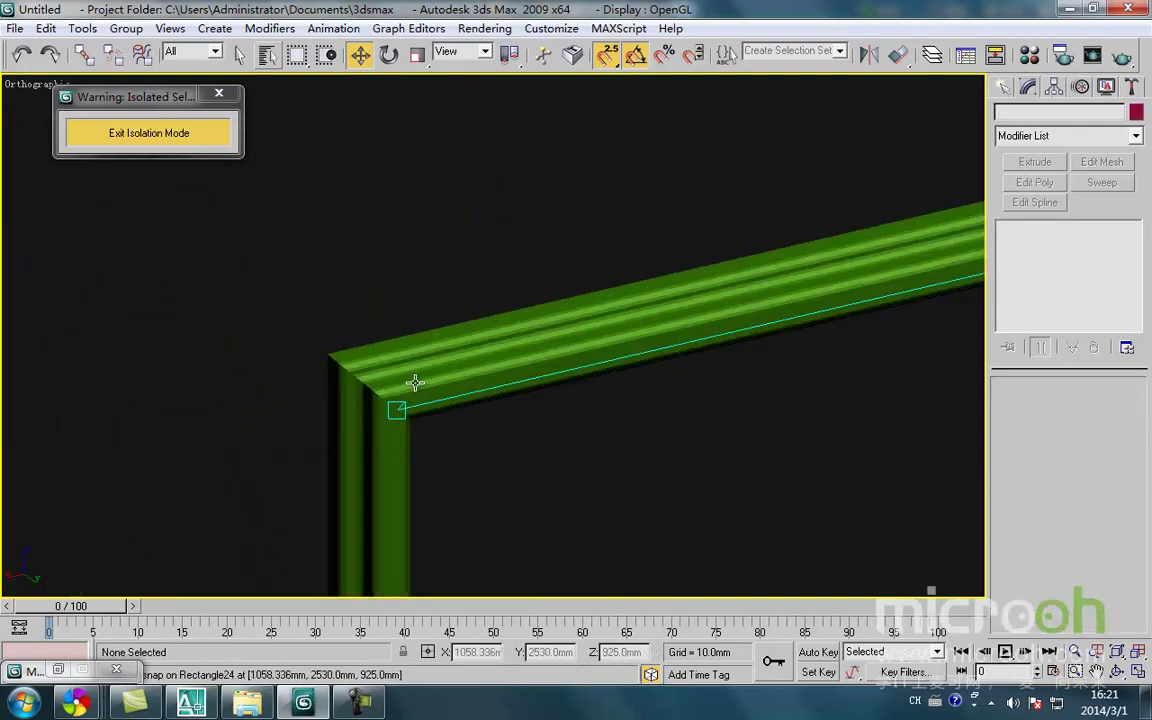
From the Back view, exit isolation mode and select the frame moulding together with the door panel behind it
key("f")
middle_click_drag(556, 285, 514, 406)
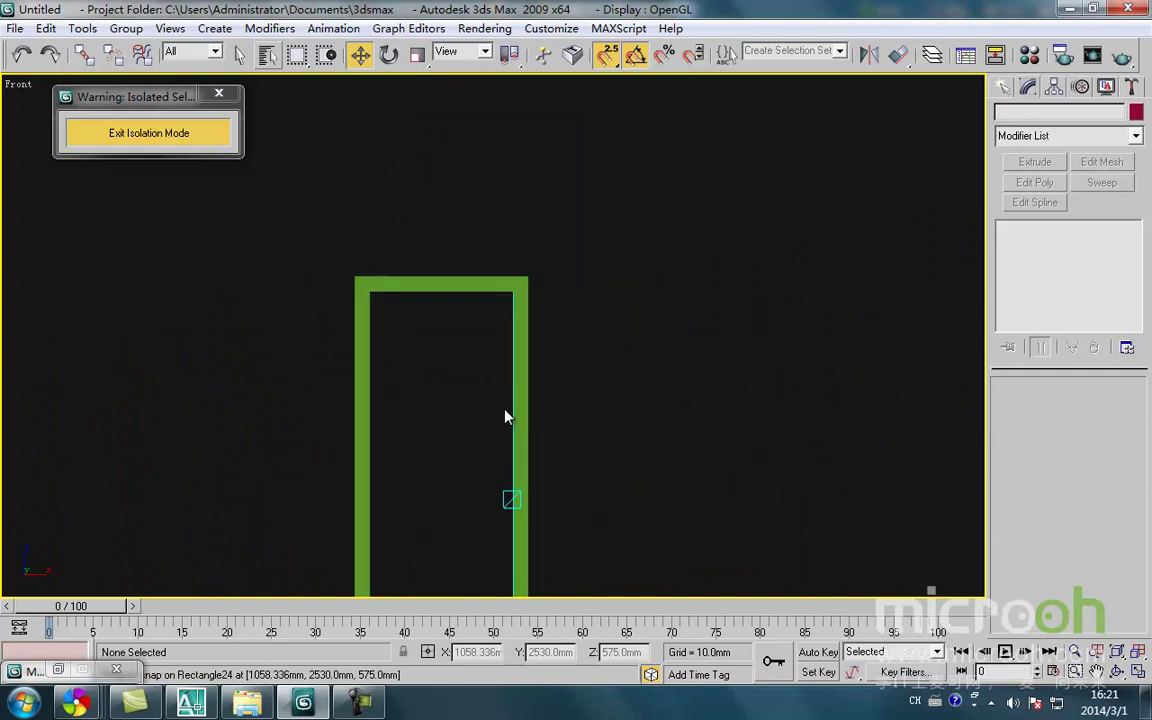
key("k")
middle_click_drag(614, 360, 590, 459)
scroll(586, 257, "up", 4)
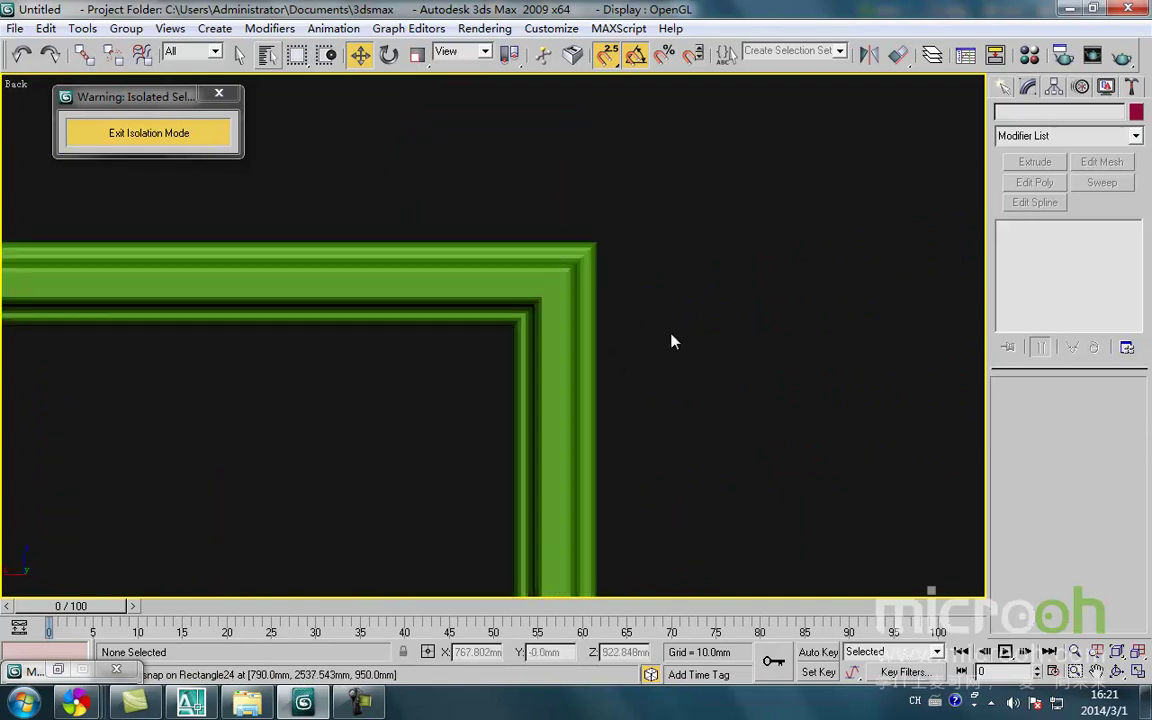
scroll(642, 440, "down", 2)
left_click(604, 430)
scroll(373, 296, "down", 3)
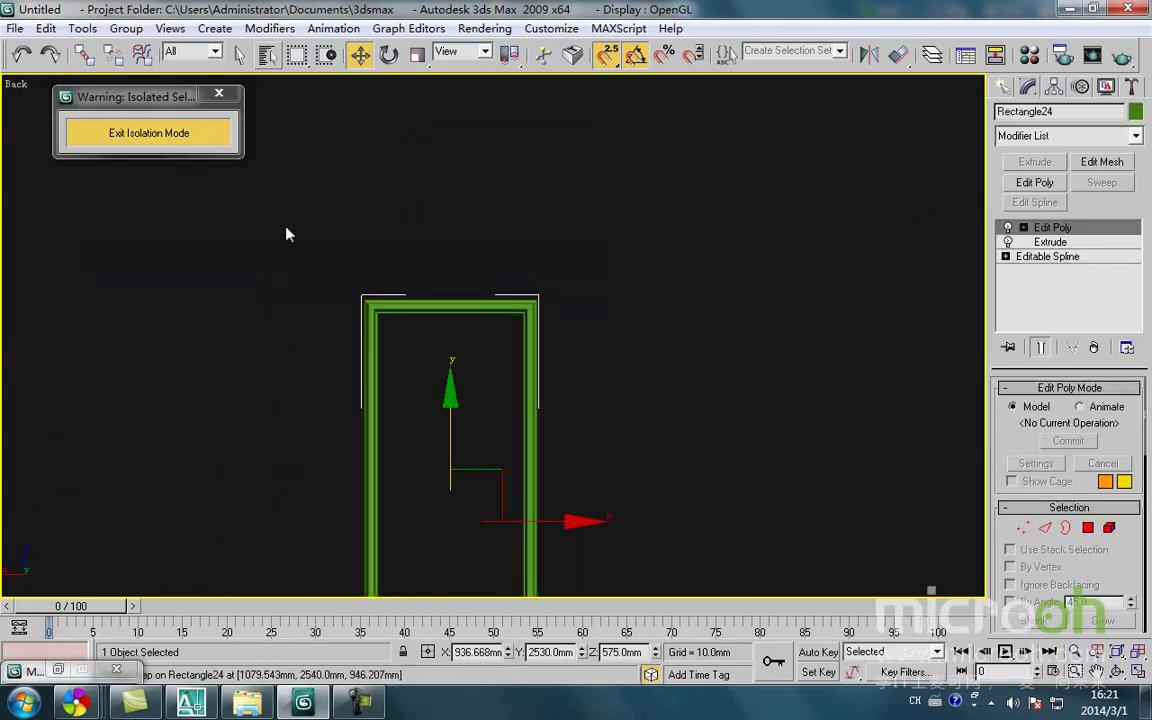
left_click(218, 134)
left_click(394, 339, "ctrl")
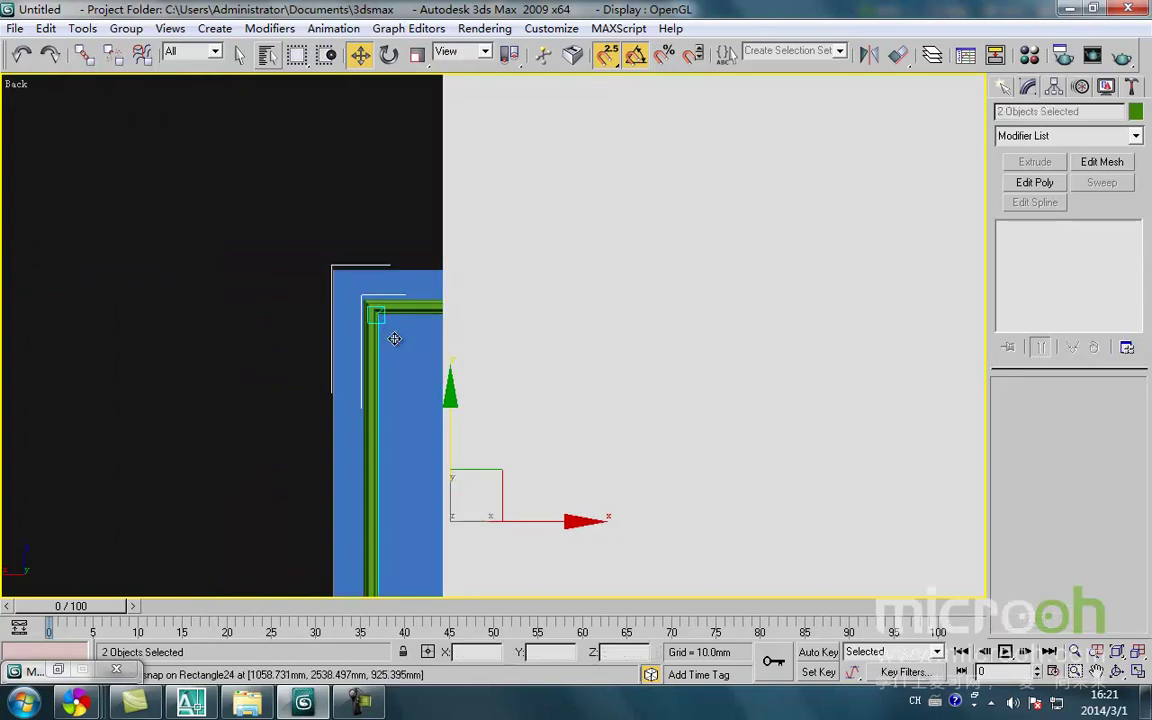
Assign the 木质线条 material to the selected moulding and door panel, and minimise the material editor
key("m")
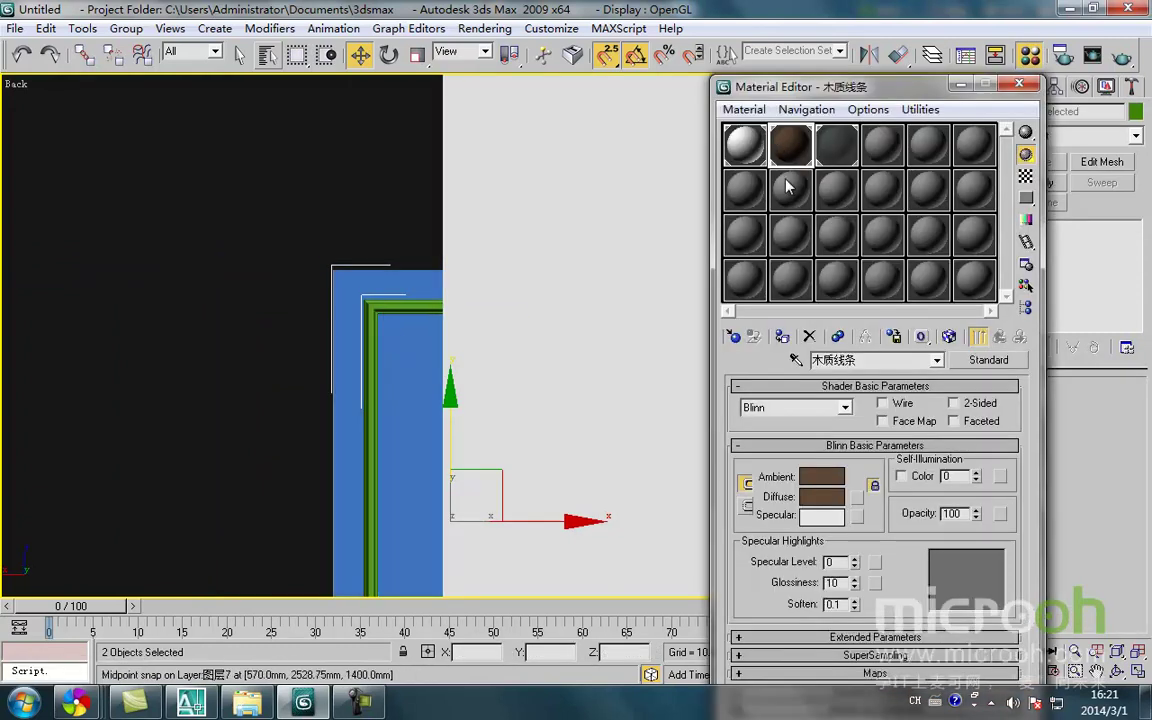
left_click(782, 336)
left_click(260, 249)
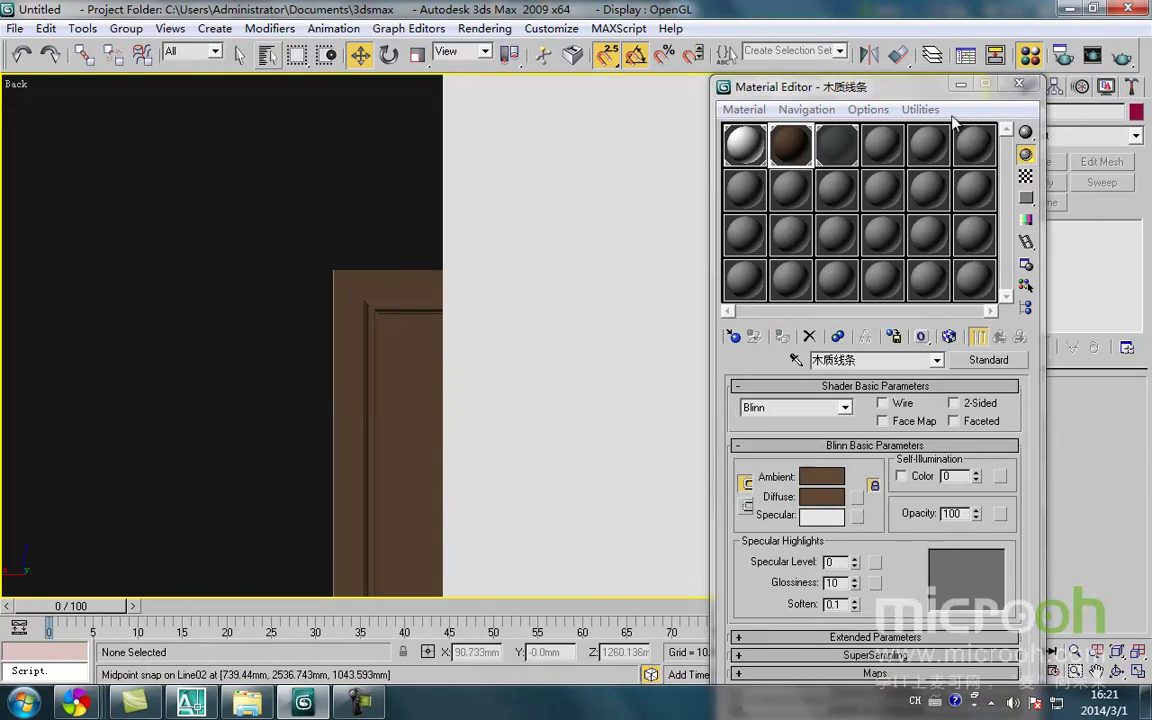
left_click(958, 86)
Group the door panel and its frame moulding in wireframe display
middle_click_drag(309, 278, 335, 470)
key("F4")
key("F3")
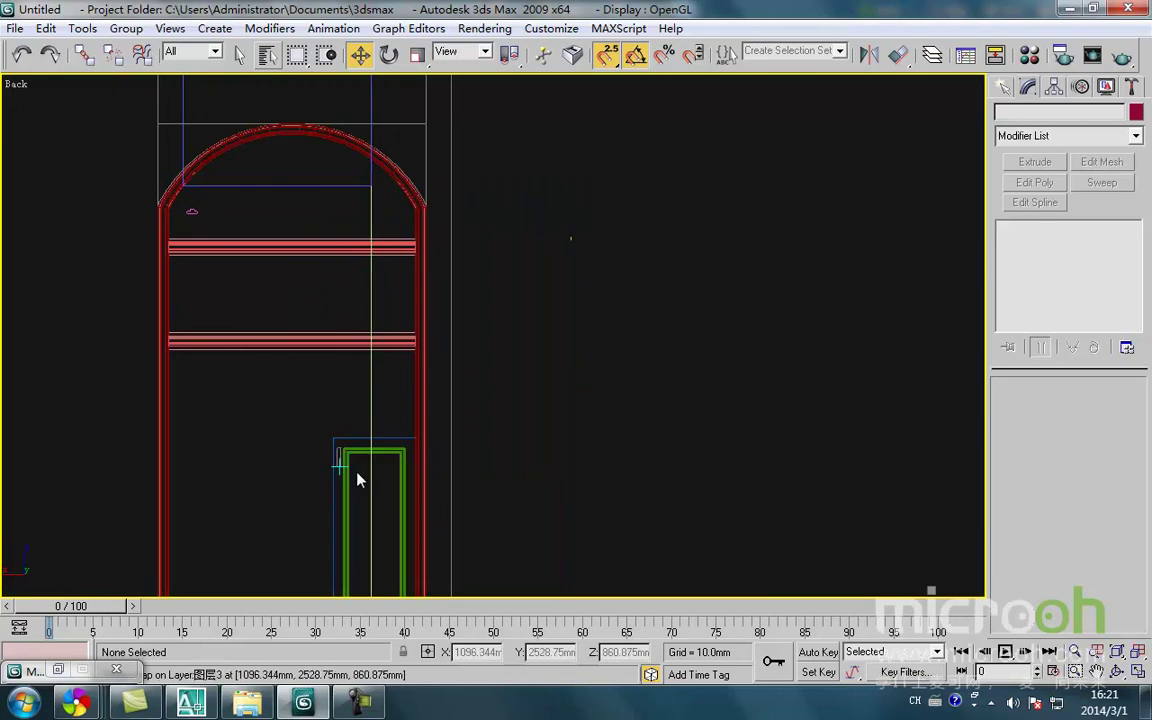
left_click_drag(359, 480, 311, 393)
left_click(126, 28)
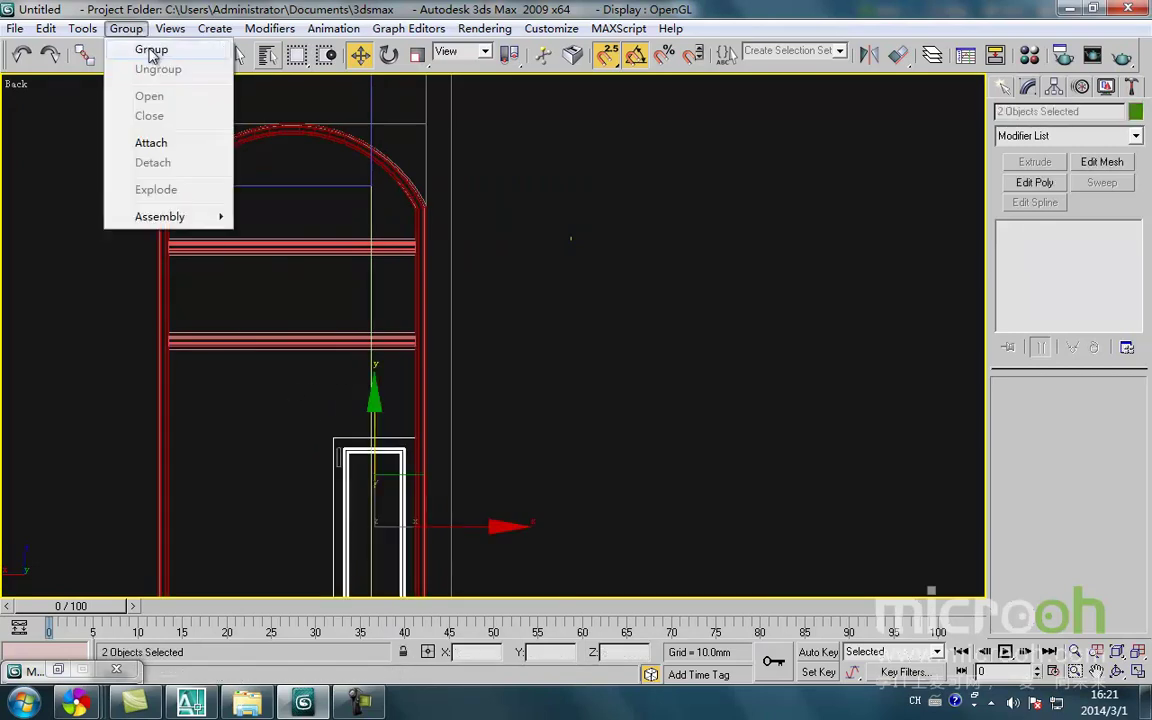
left_click(150, 49)
left_click(600, 383)
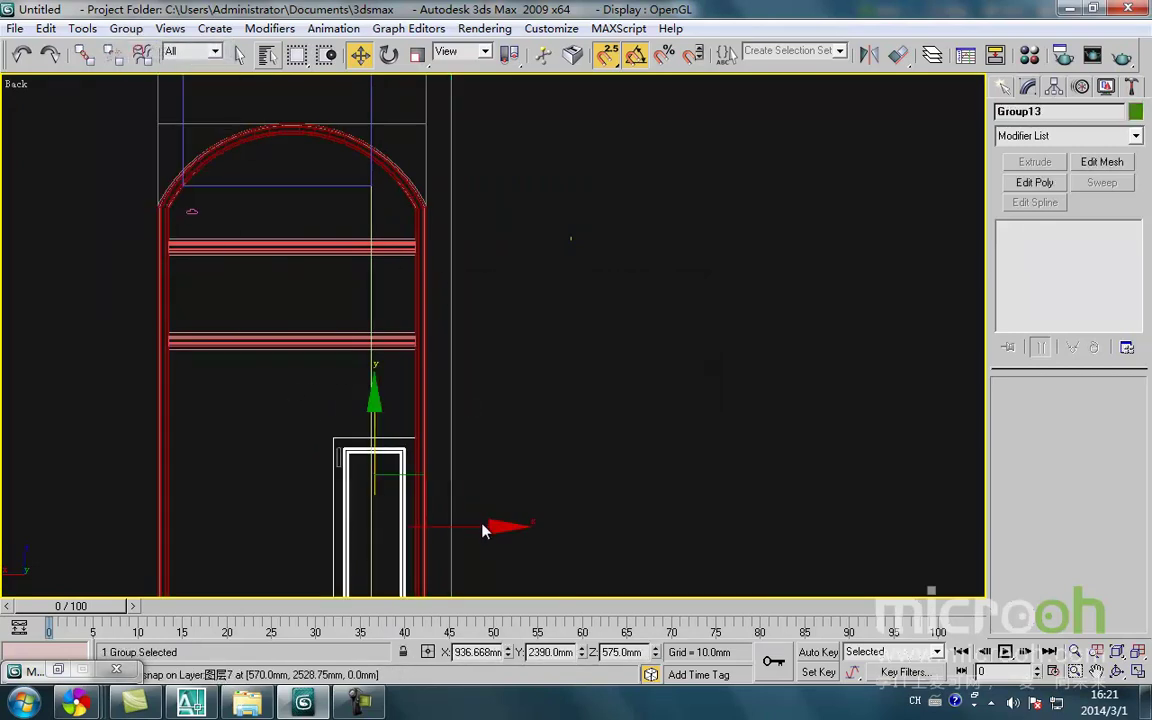
Clone the door group sideways as 2 instances, snapping the doors edge to edge across the cabinet opening
scroll(437, 467, "up", 3)
middle_click_drag(437, 467, 488, 490)
key("space")
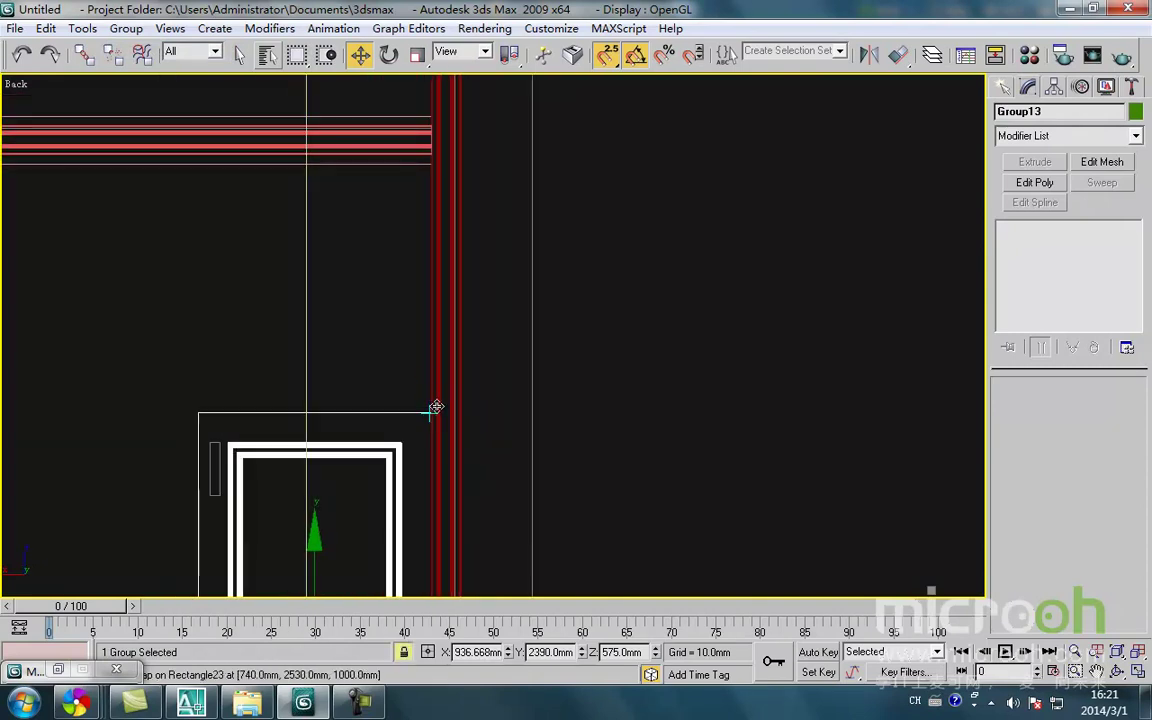
scroll(590, 342, "down", 4)
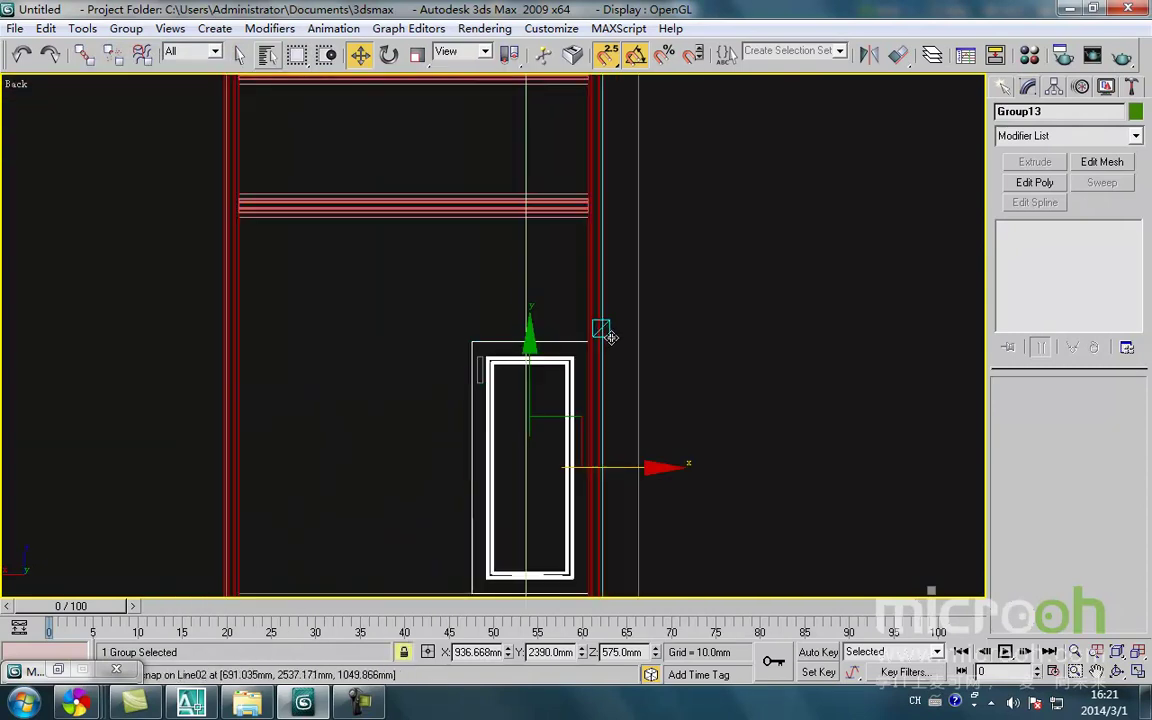
scroll(585, 340, "up", 8)
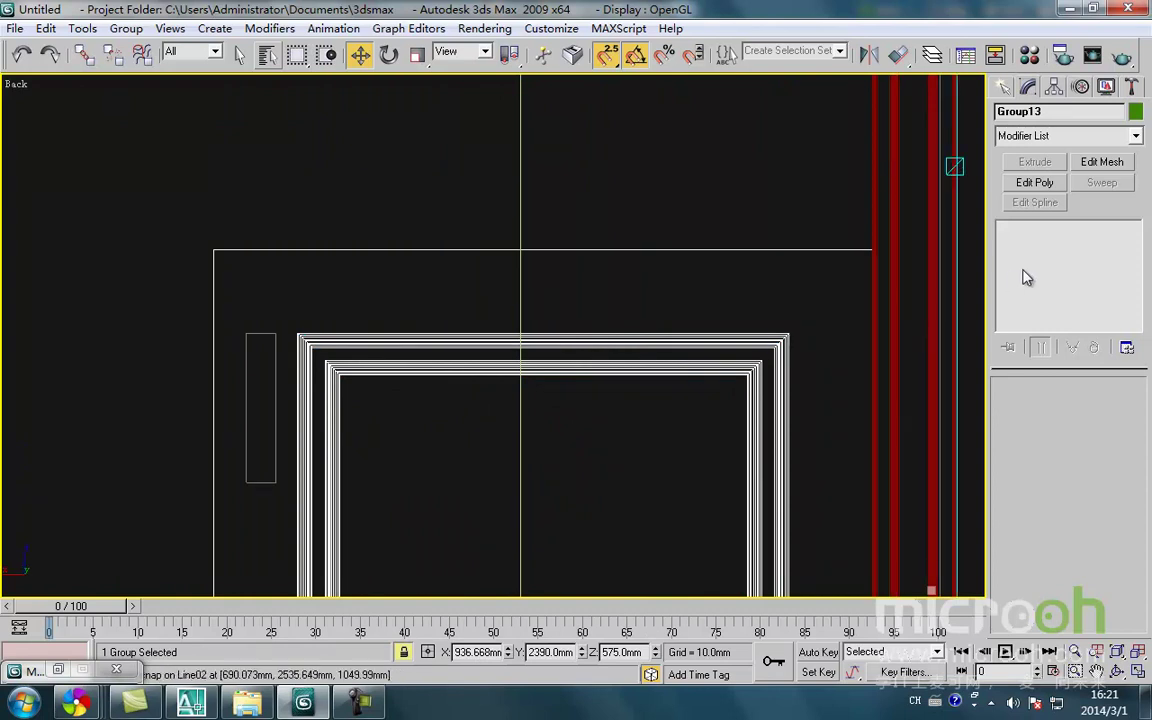
scroll(460, 223, "down", 6)
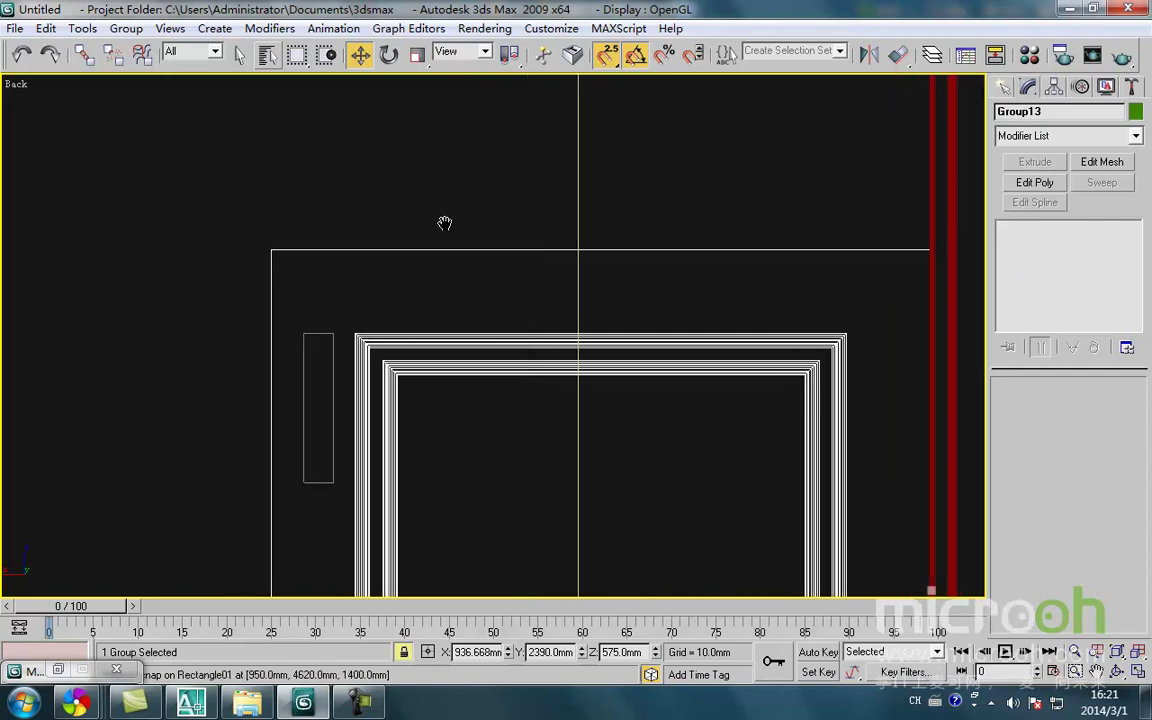
left_click_drag(684, 240, 446, 240, "shift")
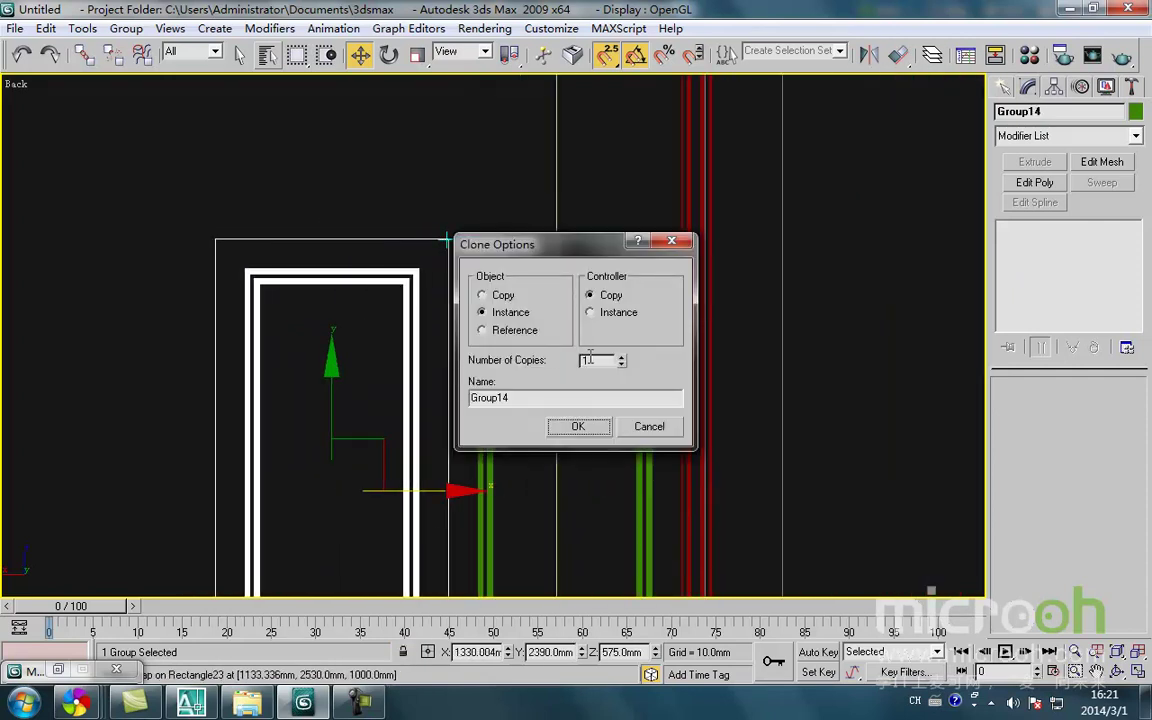
type("2")
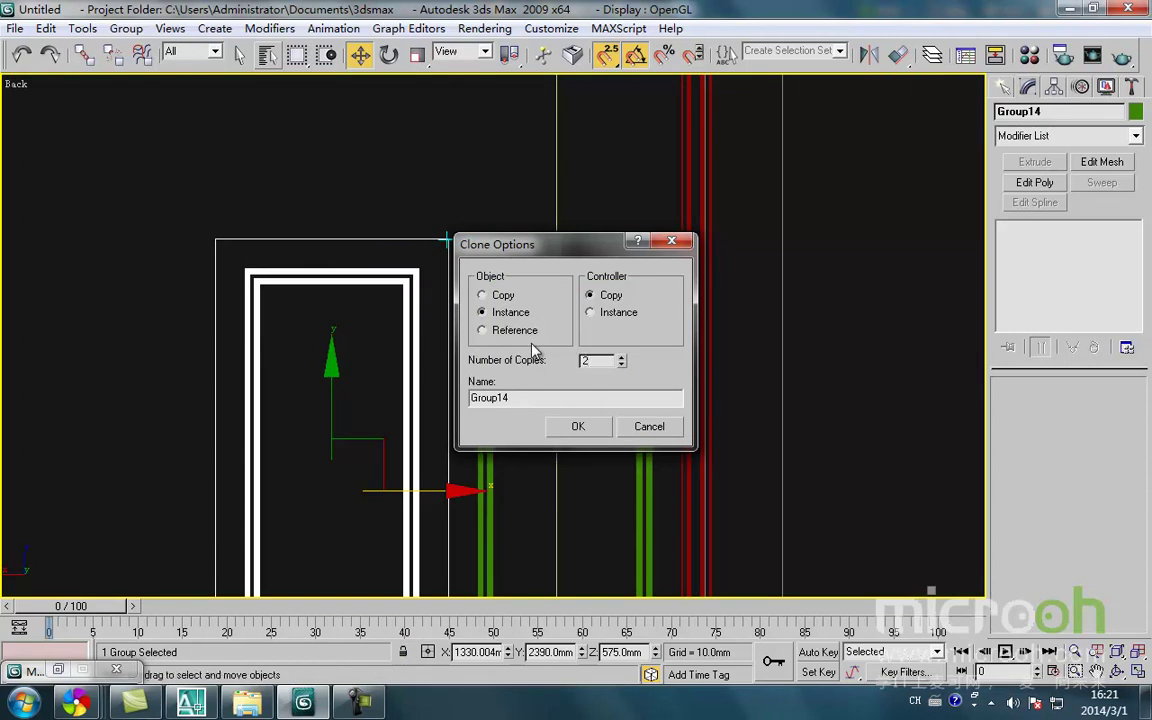
left_click(578, 426)
scroll(500, 395, "down", 5)
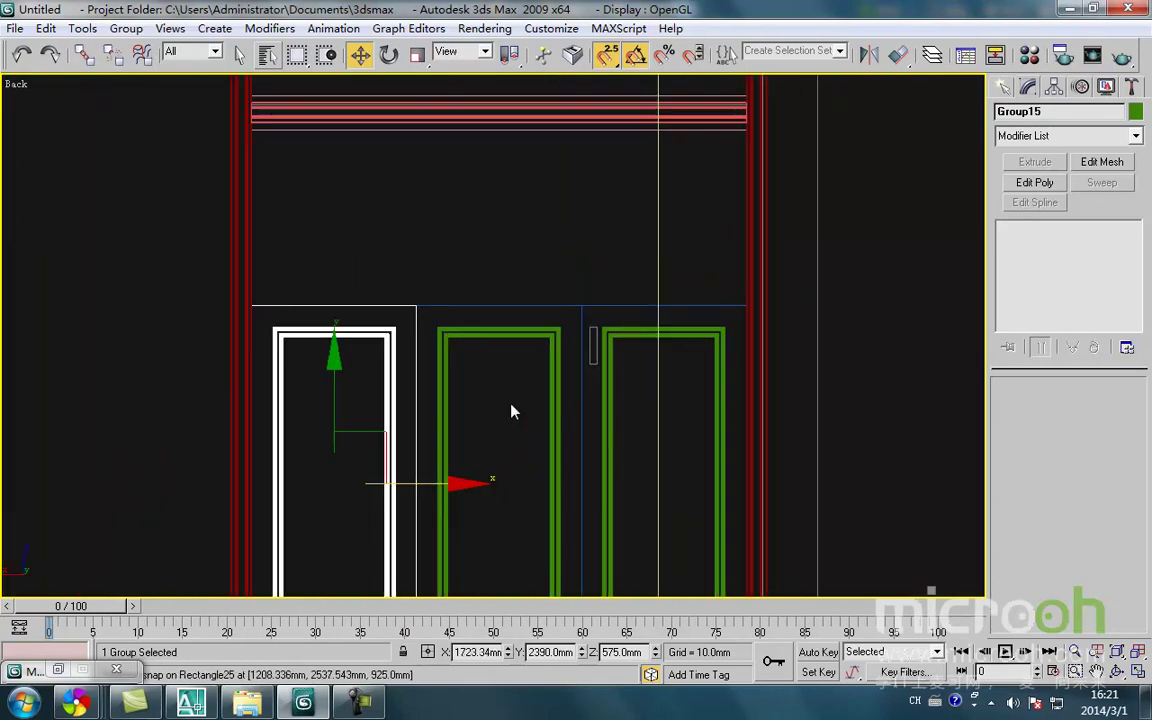
Deselect the door group and examine the open gap beneath the cabinet doors in an orbited view
scroll(380, 385, "down", 2)
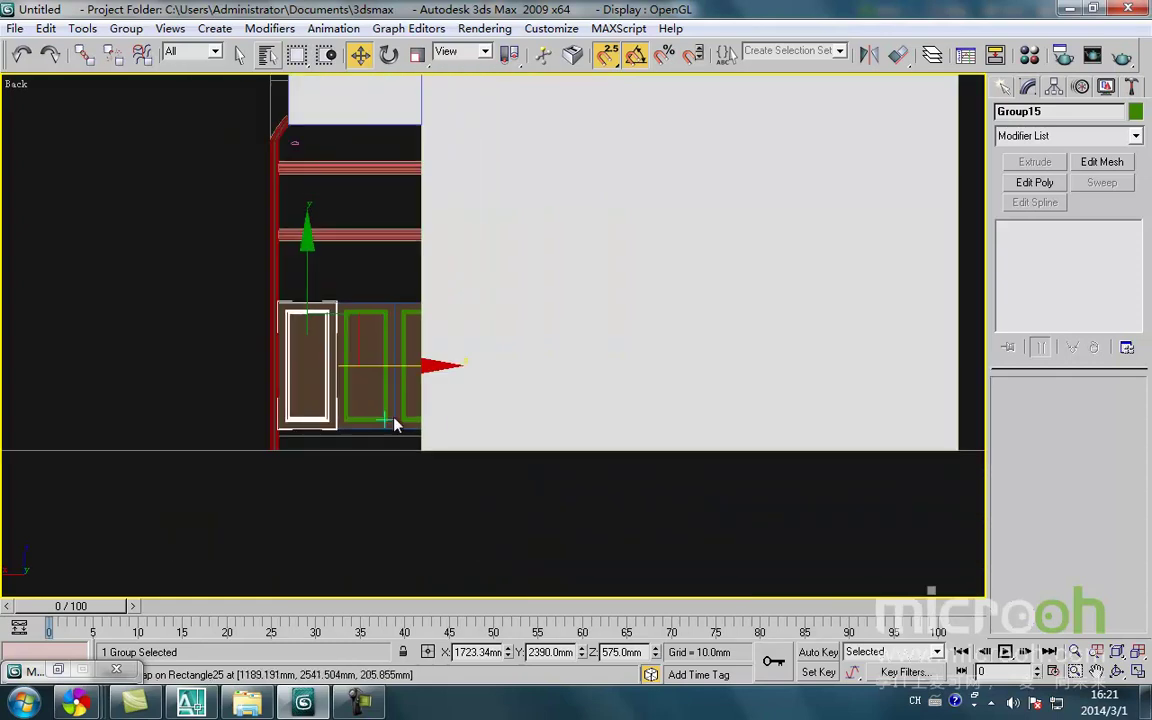
middle_click_drag(403, 465, 546, 493, "alt")
scroll(498, 384, "up", 4)
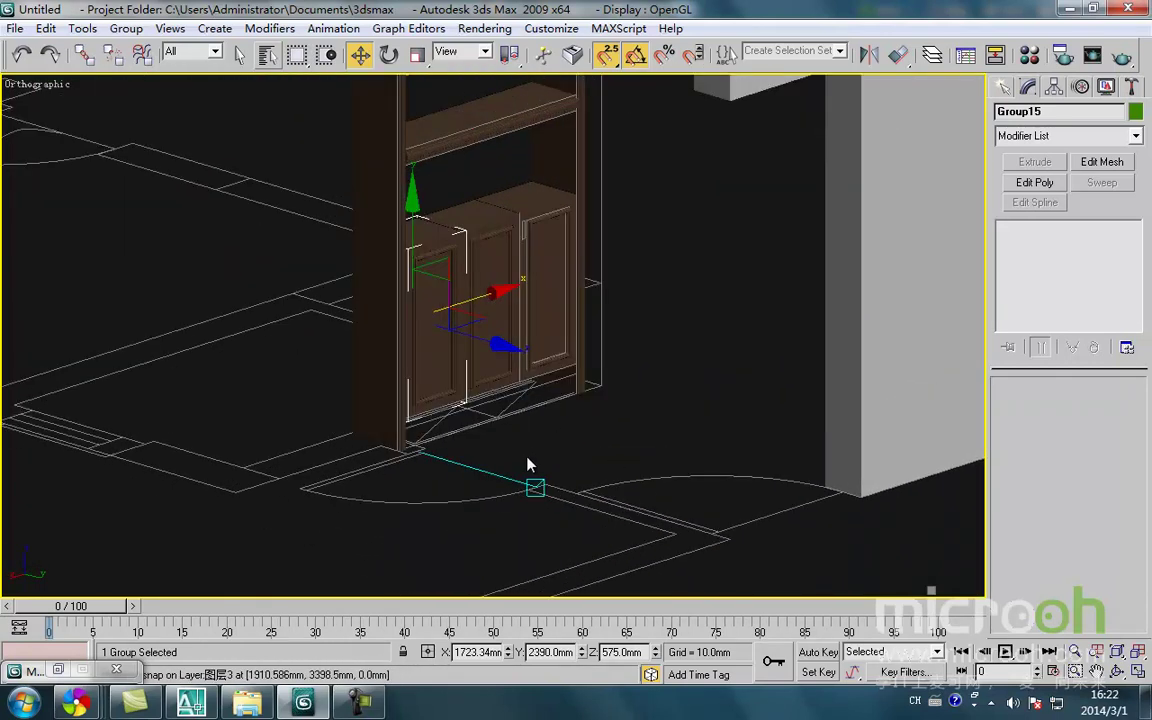
left_click(505, 420)
scroll(507, 406, "up", 3)
middle_click_drag(512, 398, 573, 387)
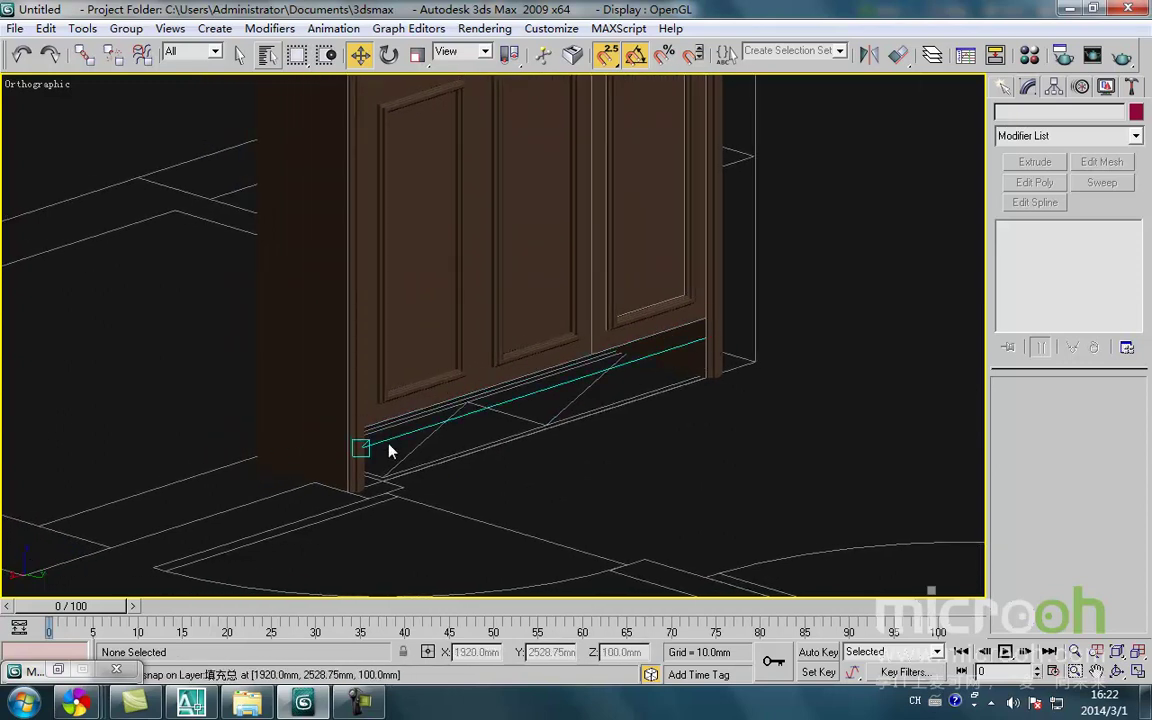
middle_click_drag(393, 446, 435, 444)
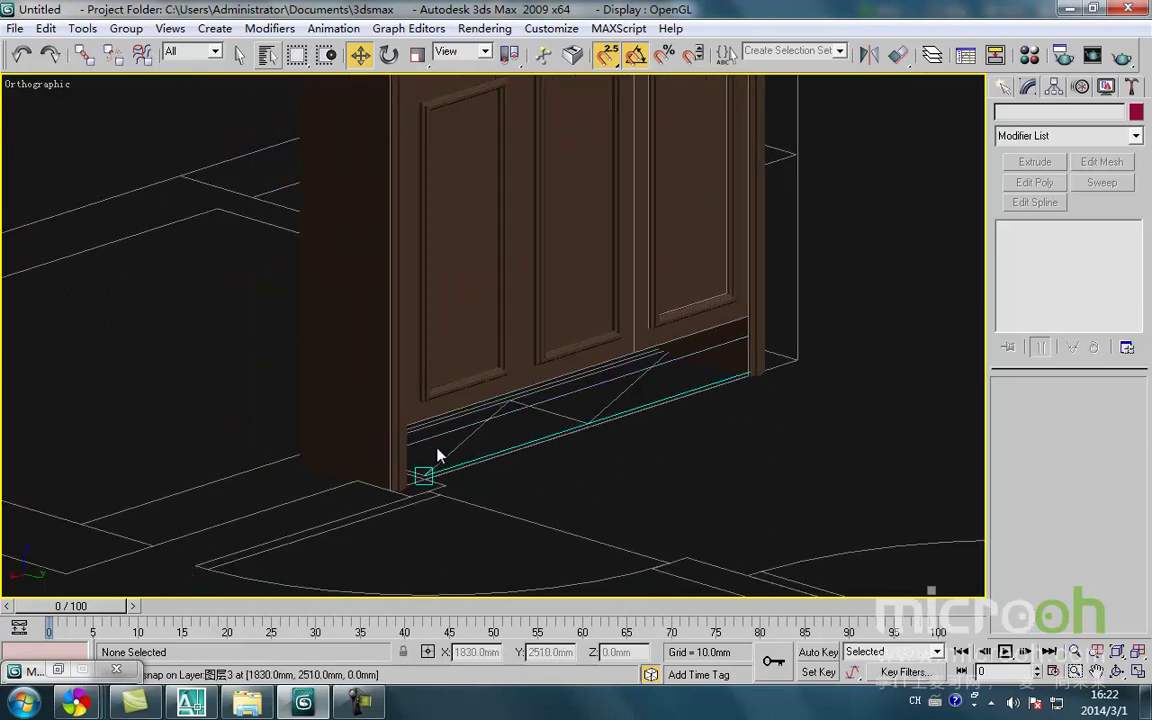
In the Back view, draw a 1180 × 50 mm rectangle spanning the strip directly beneath the cabinet doors
key("k")
scroll(445, 453, "down", 4)
scroll(494, 430, "up", 2)
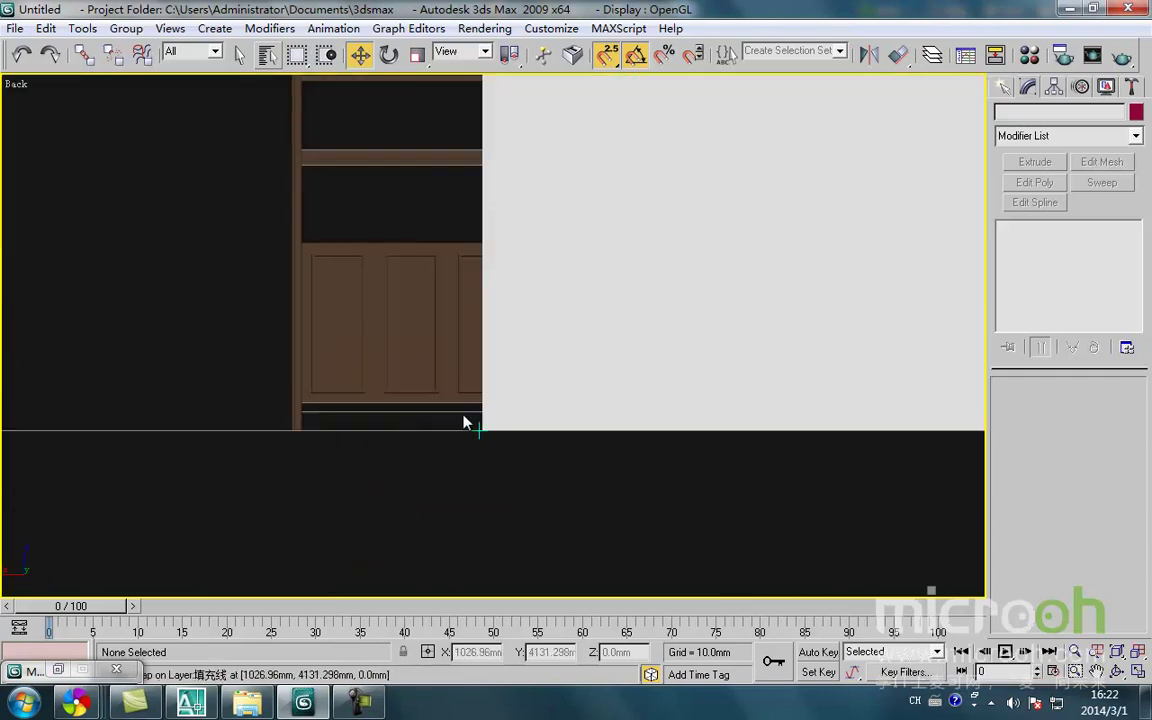
middle_click_drag(396, 429, 378, 521)
scroll(378, 521, "down", 2)
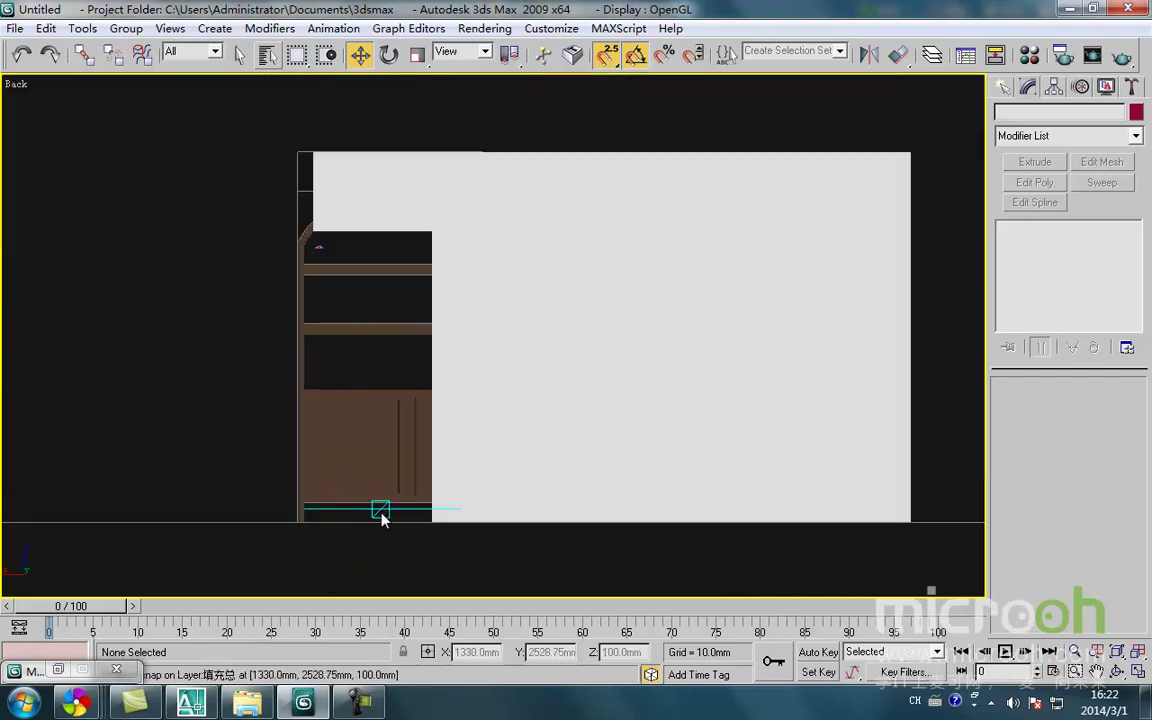
scroll(362, 505, "up", 5)
right_click(367, 473)
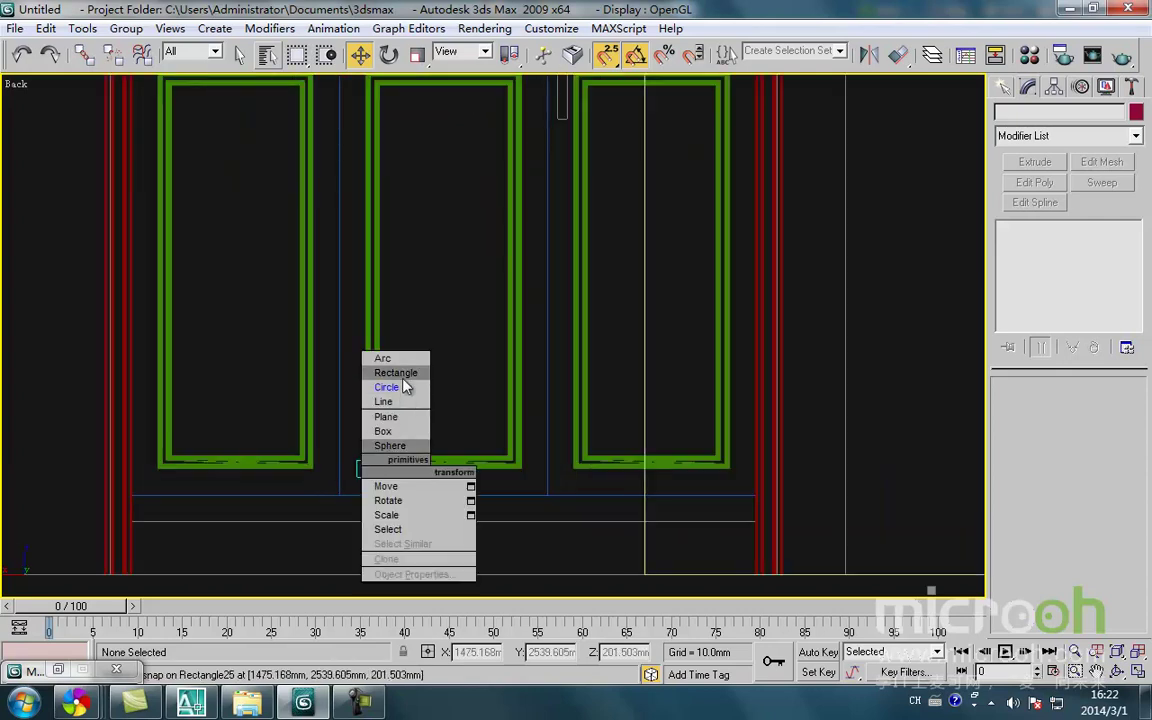
left_click(388, 372)
left_click_drag(150, 519, 751, 494)
right_click(509, 555)
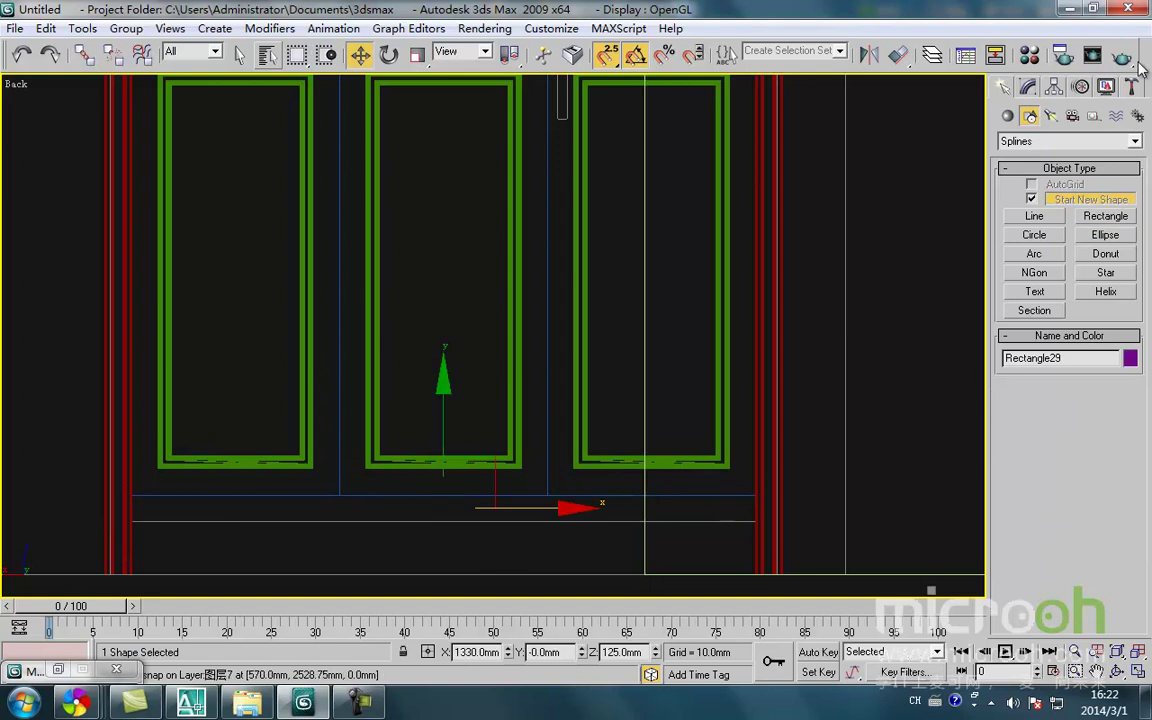
Extrude the rectangle 300 mm, assign it the 木质线条 material in shaded display, and minimise the material editor
left_click(1035, 88)
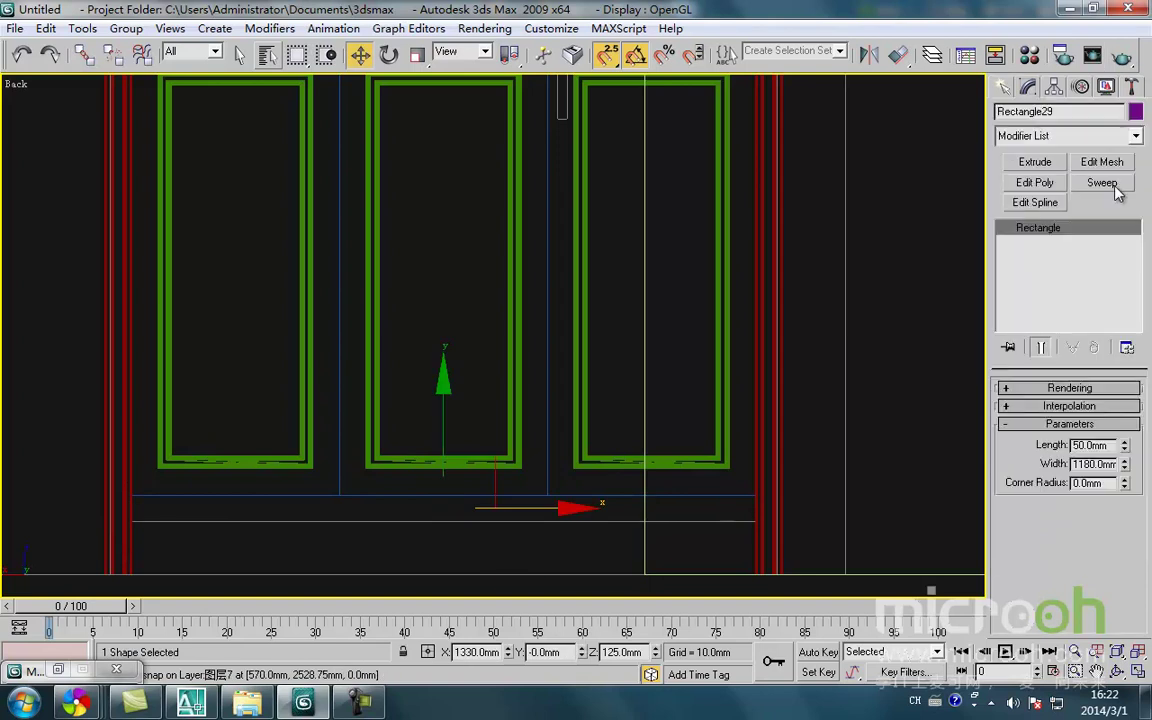
left_click(1038, 162)
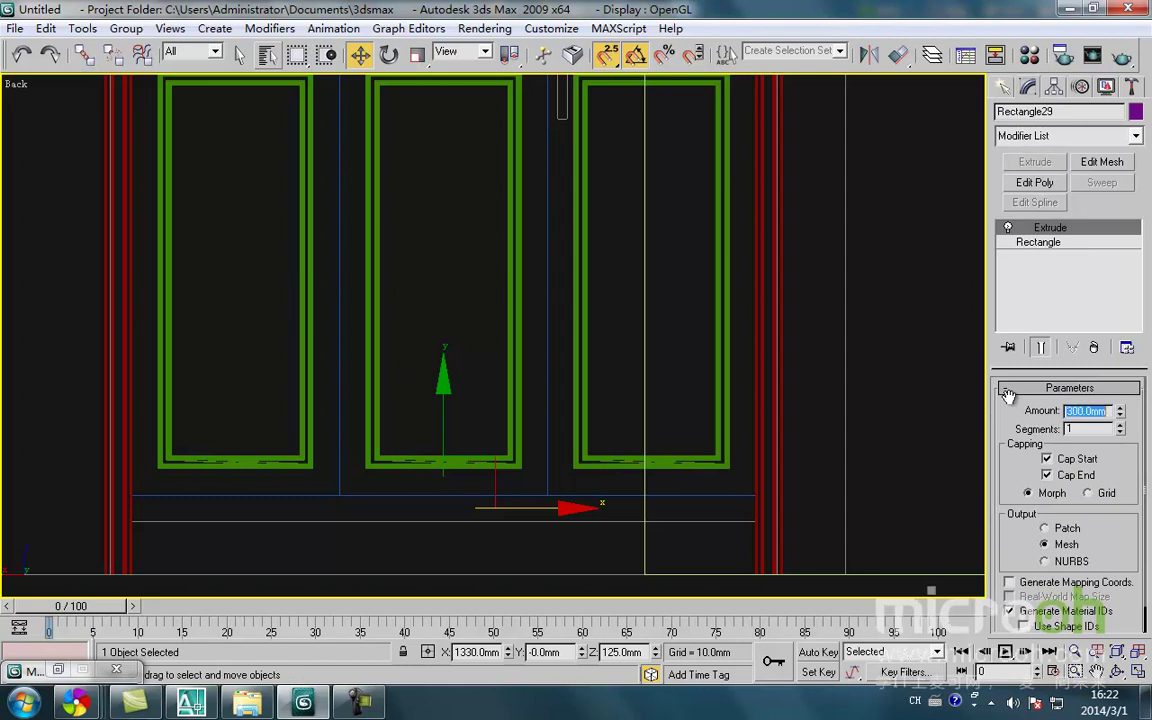
mouse_move(549, 288)
middle_mouse_down()
mouse_move(530, 345)
mouse_move(517, 342)
middle_mouse_up()
key("F3")
key("m")
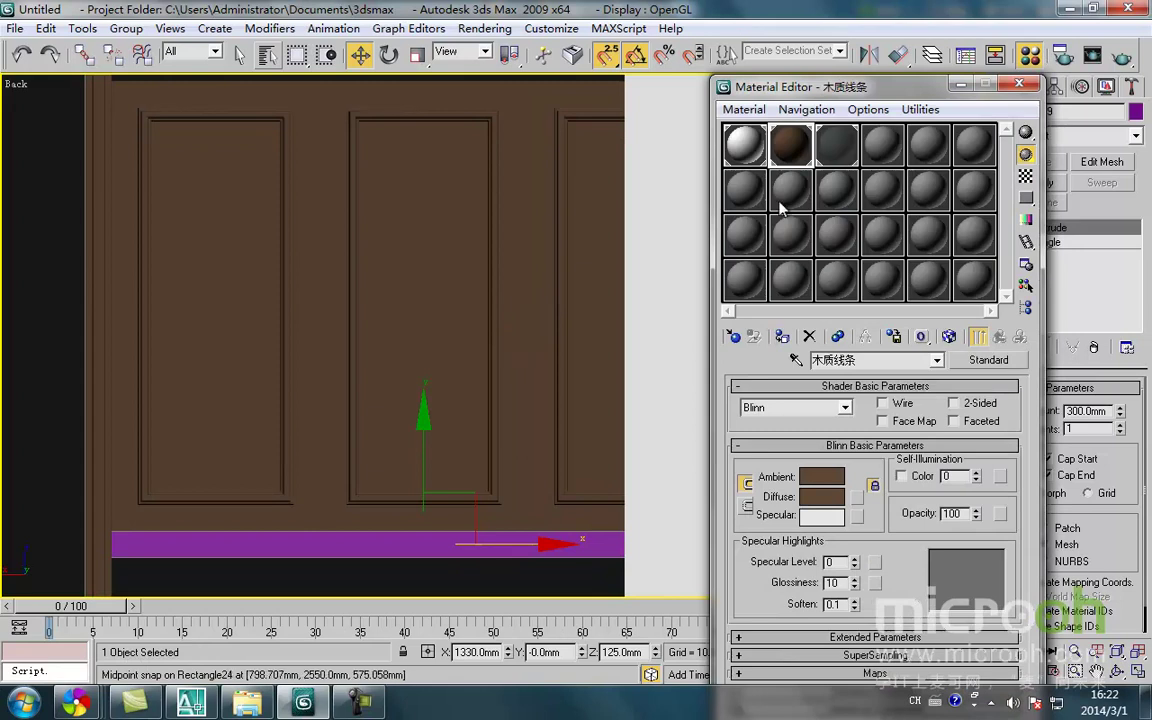
left_click(782, 337)
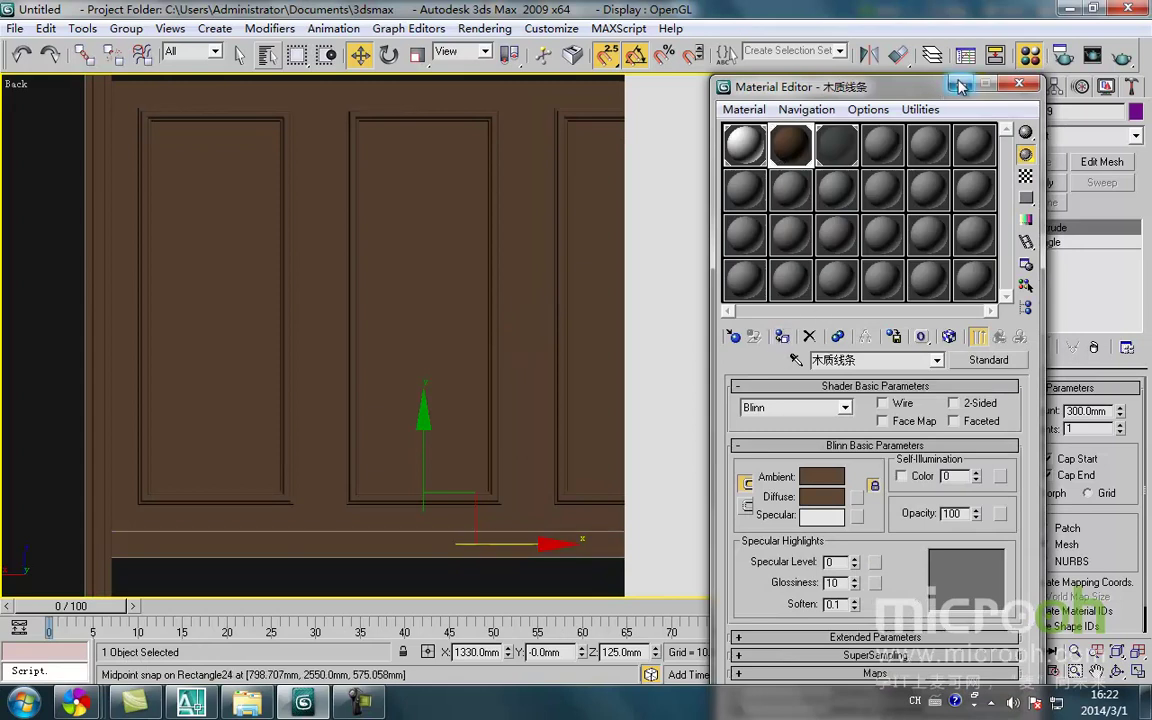
left_click(958, 86)
In the Top view, move the extruded base strip with snapping to align with the cabinet's back edge, and deselect it
middle_click_drag(380, 432, 421, 481)
key("t")
scroll(414, 398, "down", 5)
scroll(411, 420, "down", 3)
left_click_drag(421, 407, 386, 347)
scroll(386, 341, "up", 4)
middle_click_drag(388, 339, 366, 394)
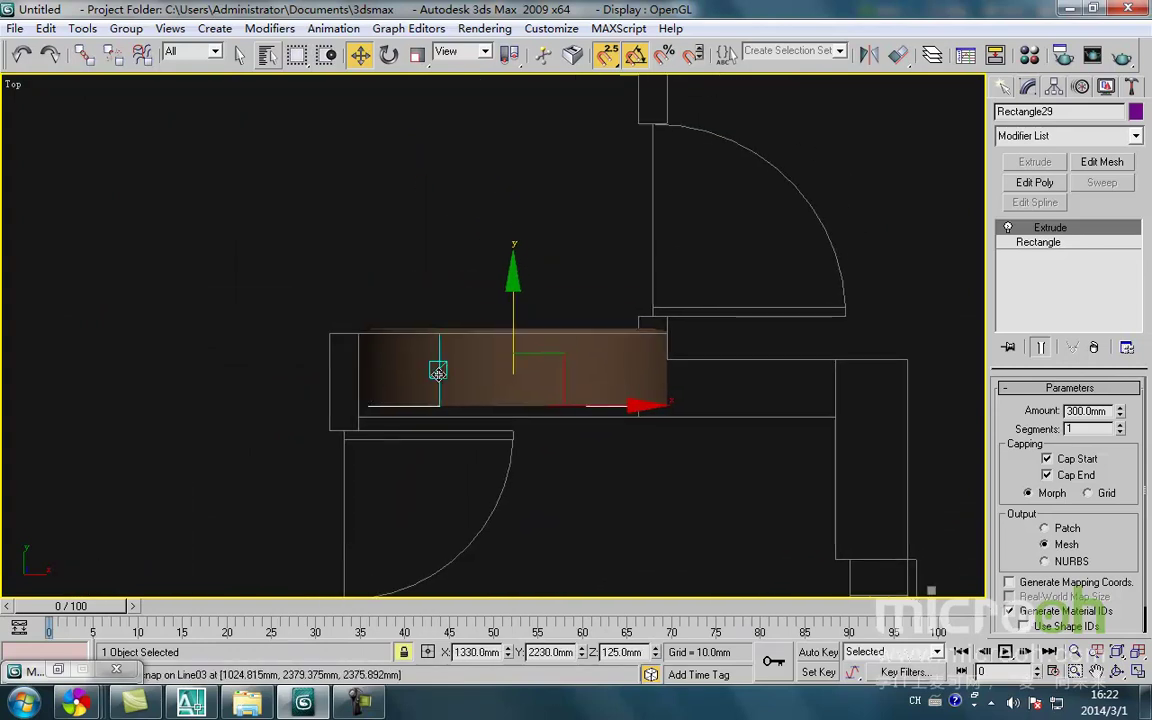
key("F3")
scroll(404, 334, "up", 3)
middle_click_drag(391, 340, 414, 287)
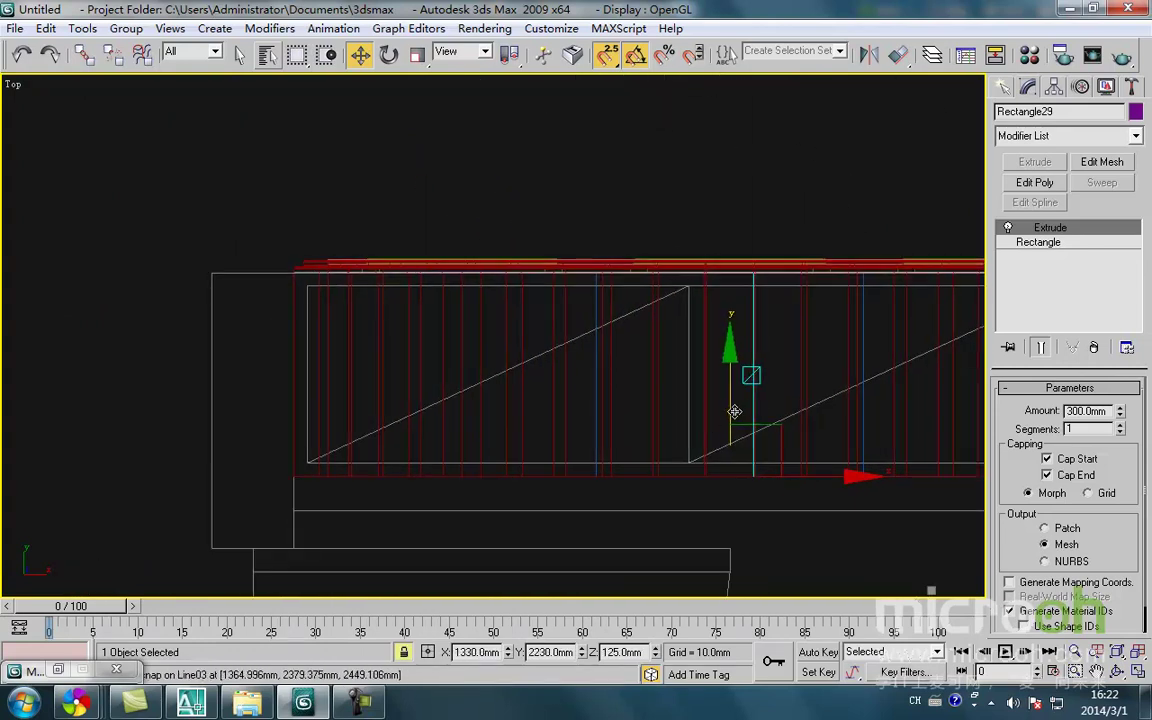
left_click_drag(735, 411, 712, 488)
middle_click_drag(318, 584, 364, 519)
left_click_drag(366, 511, 350, 411)
left_click(442, 476)
scroll(388, 470, "down", 3)
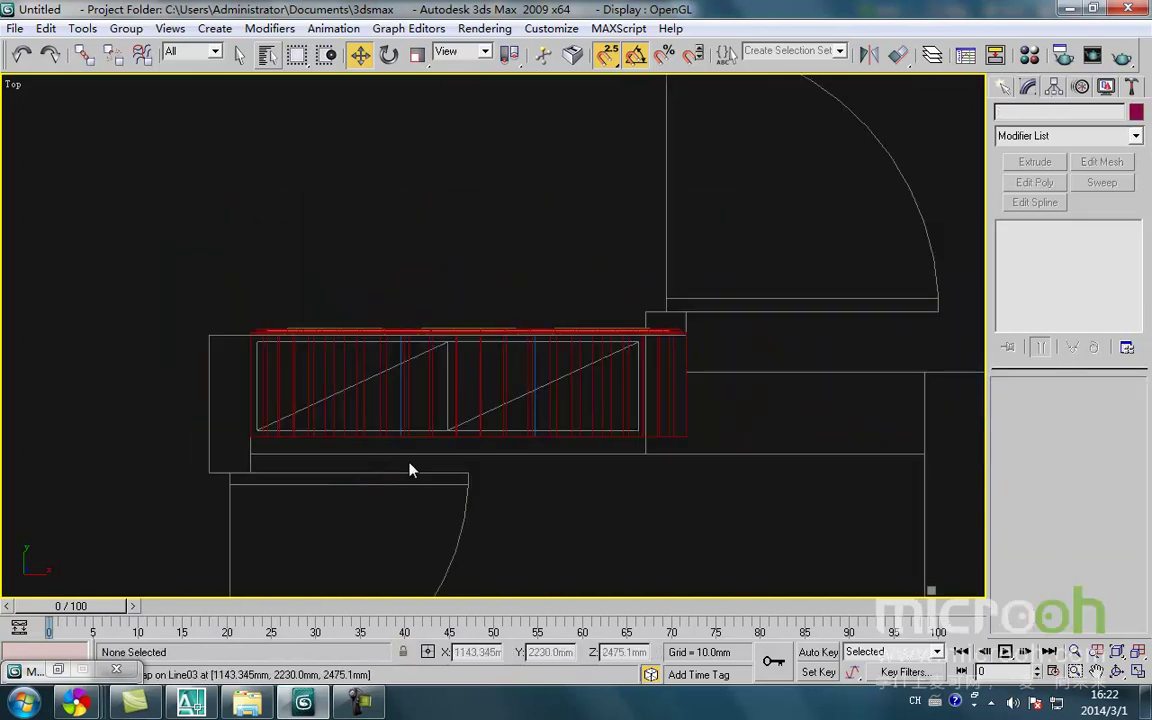
Draw a rectangle about 1280 × 50 mm along the cabinet's back edge, filling the gap to the wall line
scroll(600, 468, "up", 1)
scroll(458, 478, "up", 2)
mouse_move(458, 478)
middle_mouse_down()
mouse_move(440, 458)
mouse_move(452, 455)
middle_mouse_up()
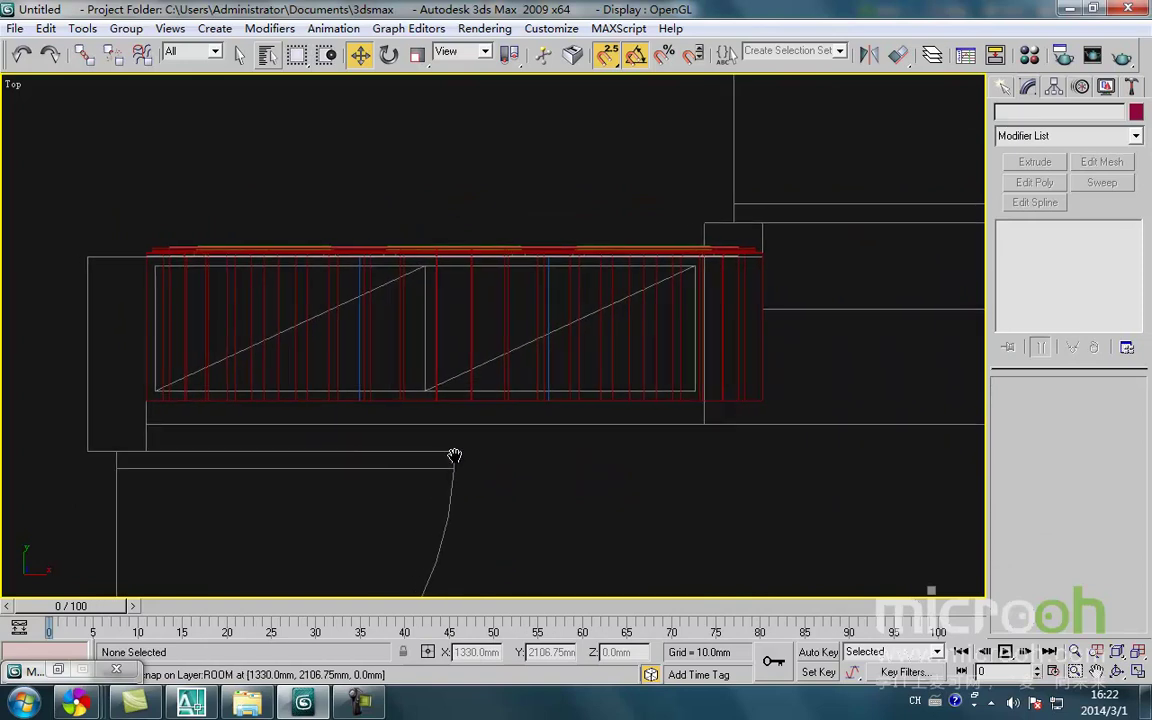
left_click(1005, 90)
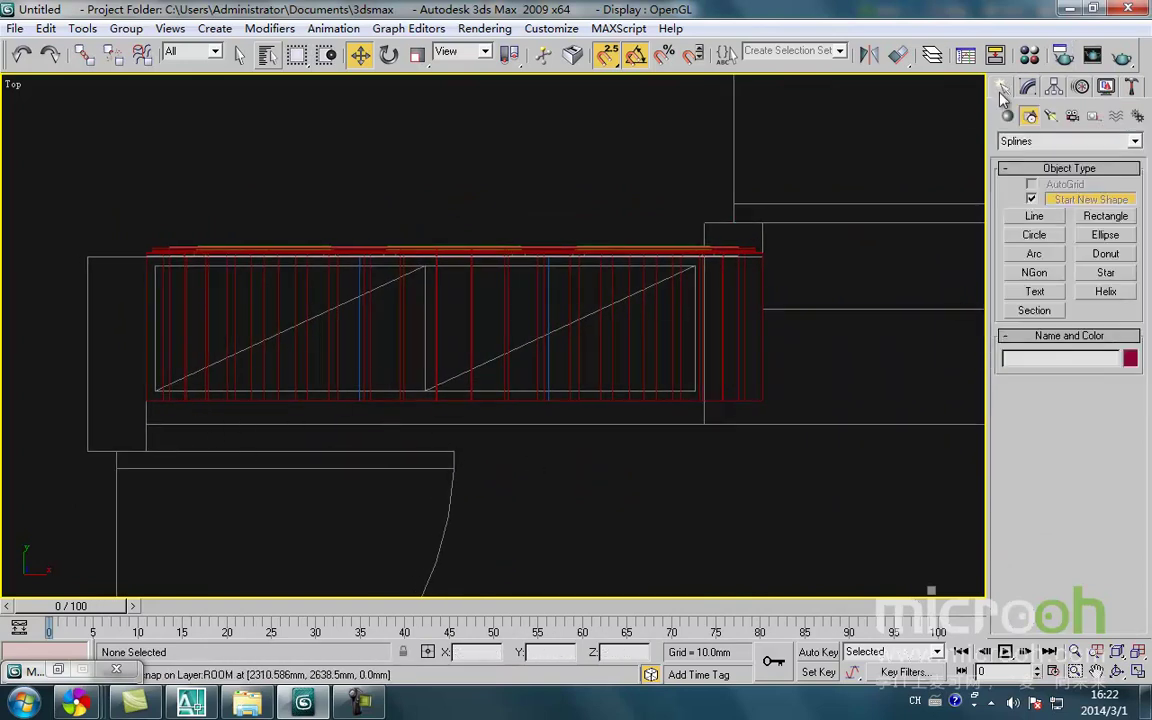
left_click(1105, 216)
middle_click_drag(252, 465, 327, 436)
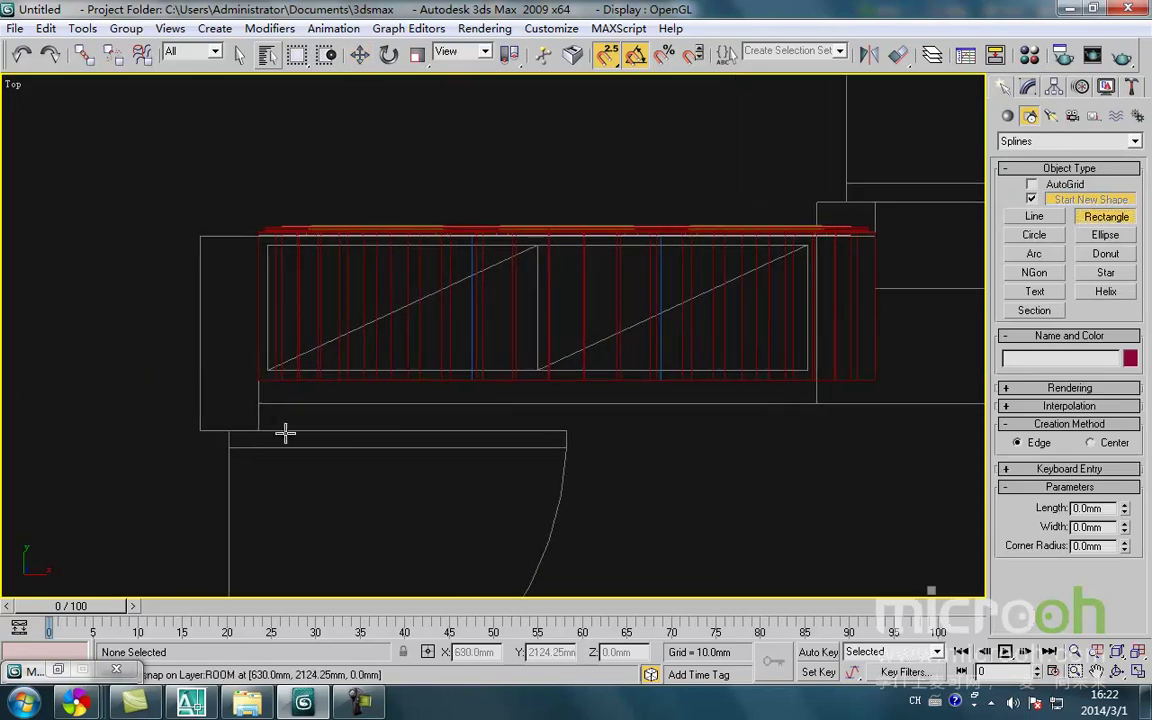
left_click_drag(880, 380, 255, 403)
Extrude the back rectangle 2800 mm to form a full-height wall panel
left_click(1029, 88)
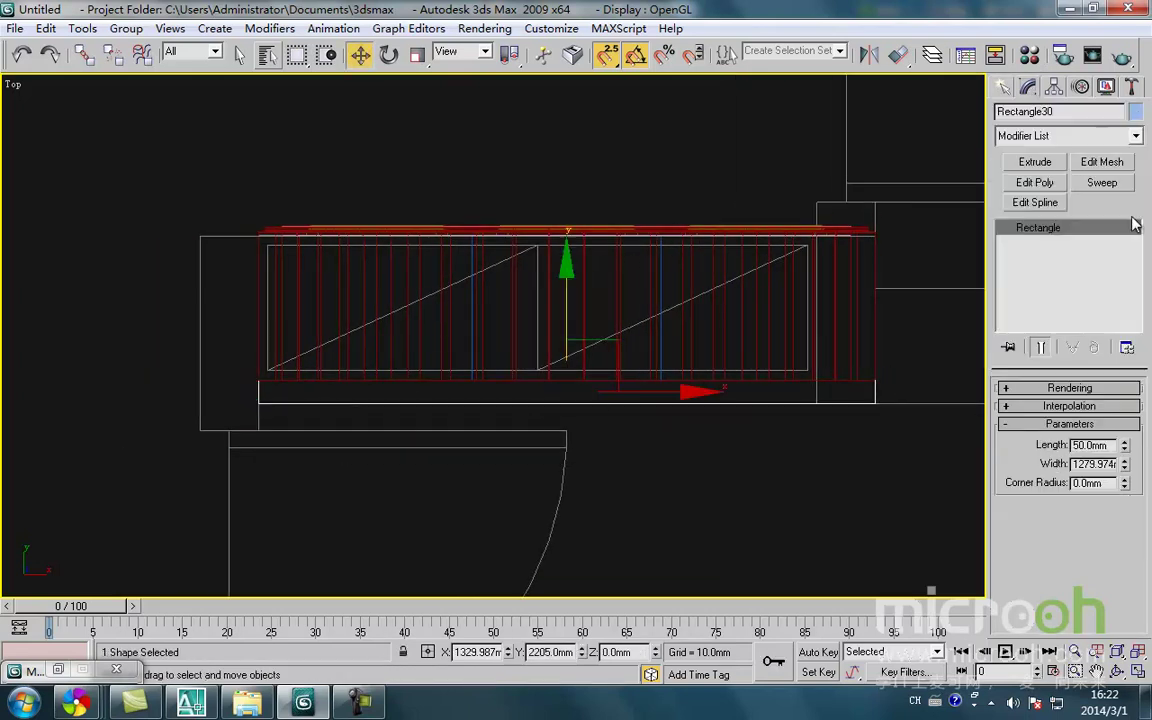
left_click(1049, 166)
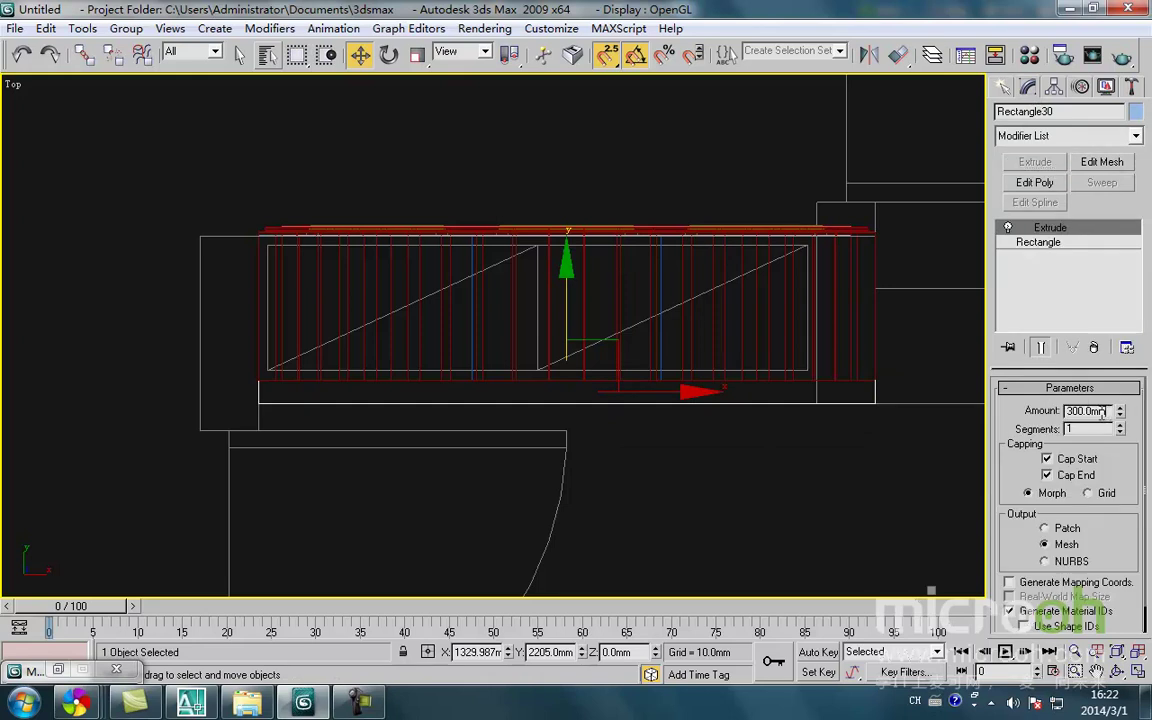
double_click(1108, 411)
type("2800")
key("Return")
Assign the 原墙的墙纸 material to the back panel, deselect it, and minimise the material editor
scroll(360, 510, "down", 8)
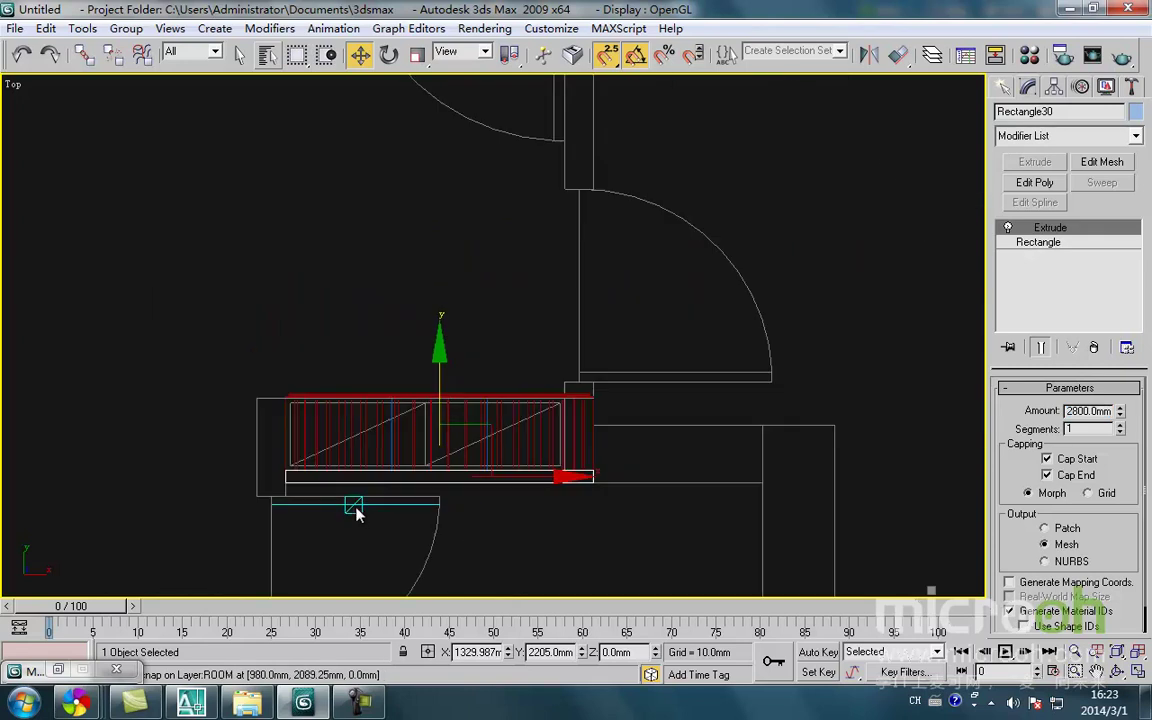
middle_click_drag(380, 506, 432, 368, "alt")
scroll(432, 368, "up", 3)
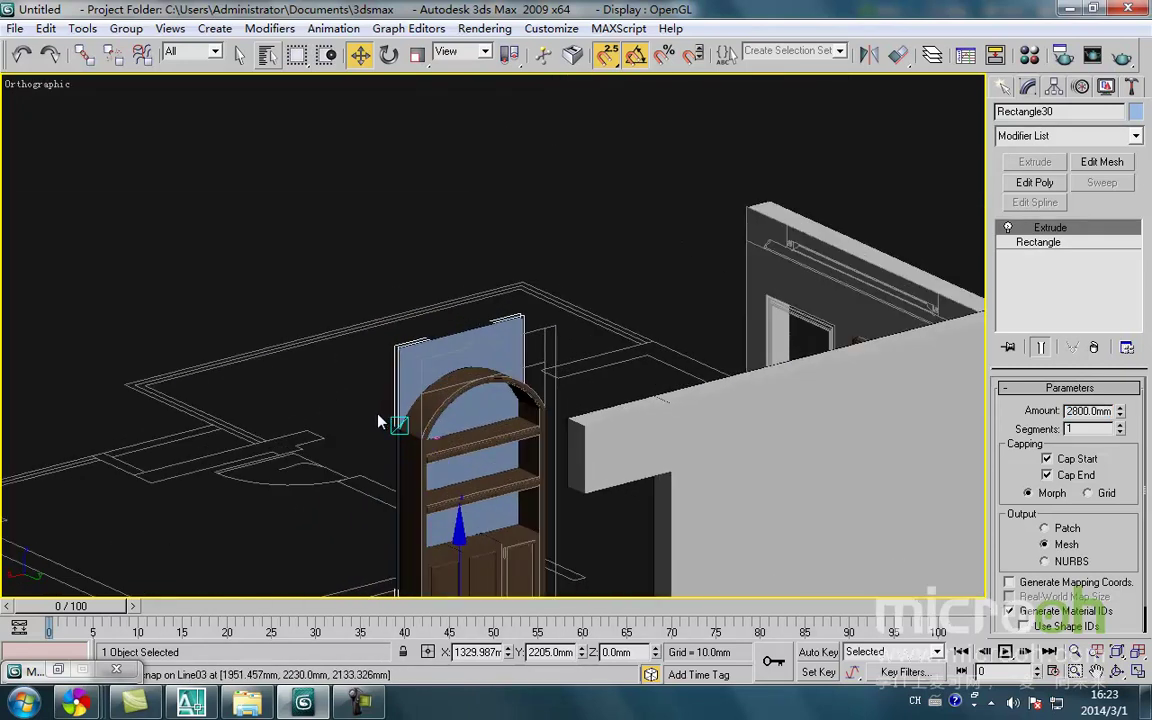
key("m")
left_click(761, 156)
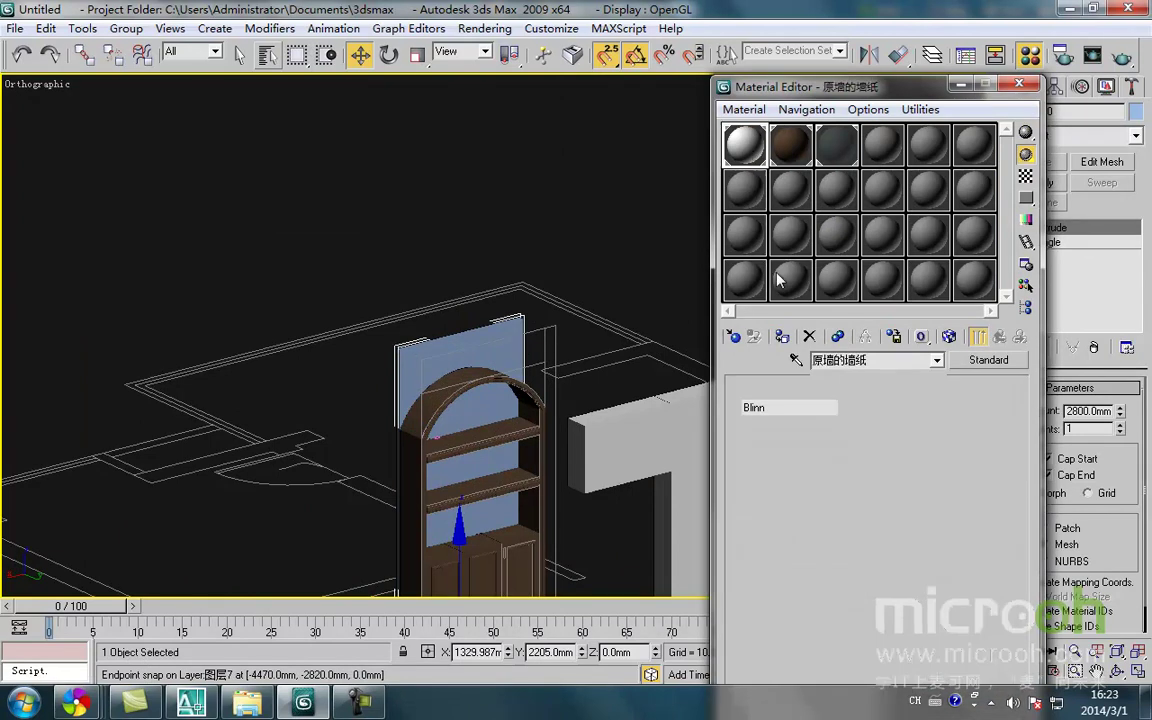
left_click(786, 340)
middle_click_drag(490, 297, 432, 326)
key("space")
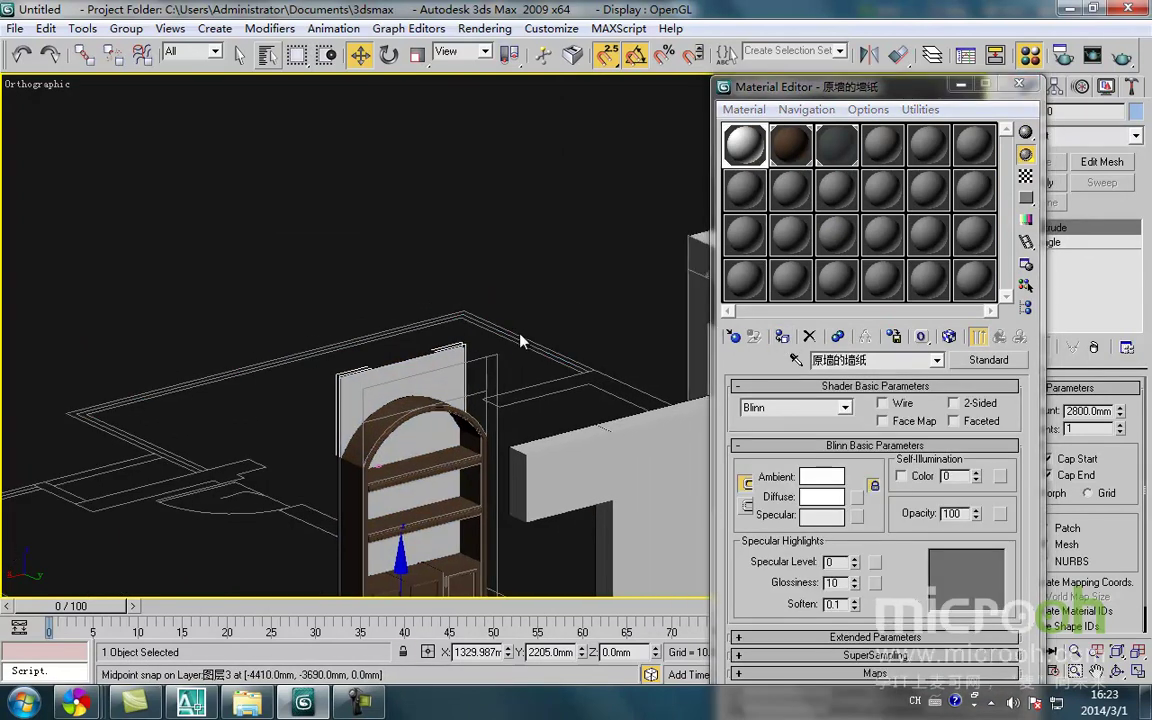
key("space")
left_click(525, 343)
left_click(961, 86)
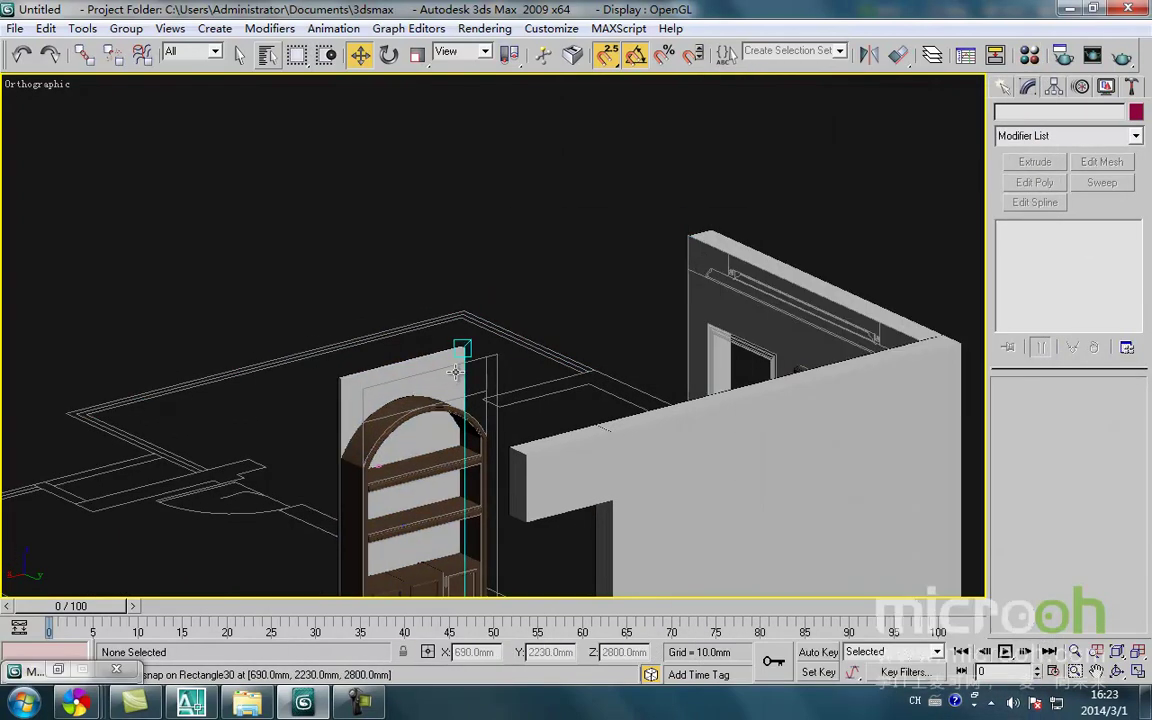
Switch to AutoCAD and examine the arched cabinet elevation, including the arch profile, shelf dimensions and material notes
middle_click_drag(465, 370, 478, 364)
scroll(433, 374, "up", 2)
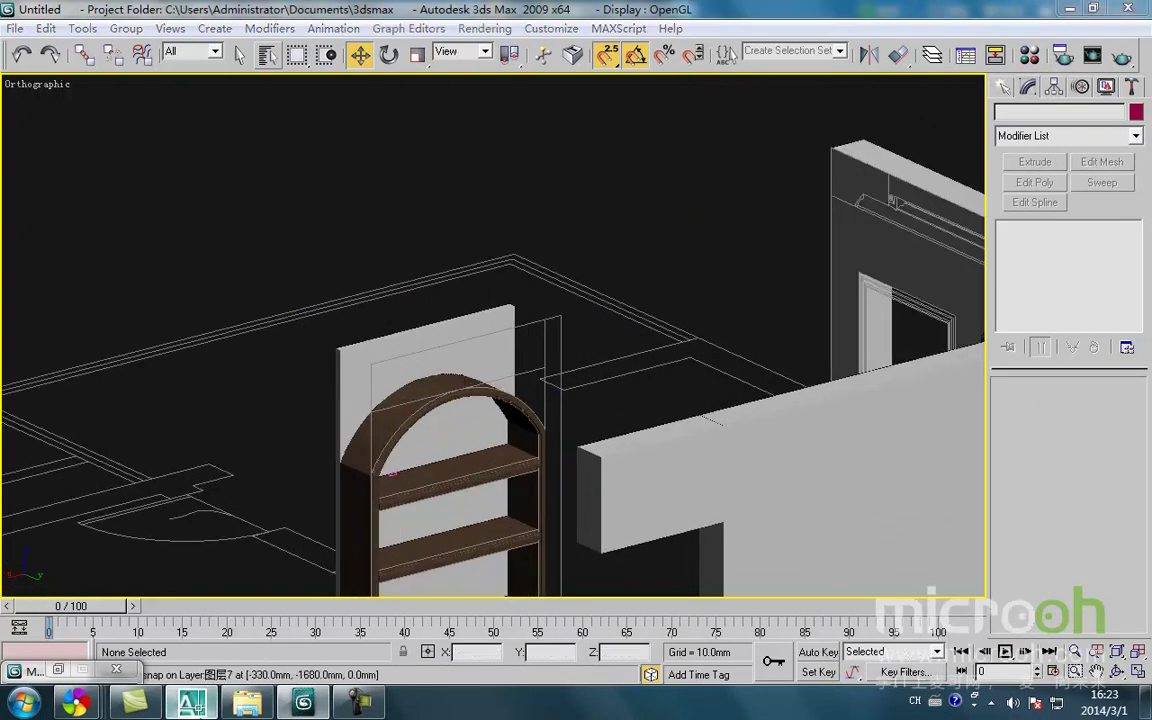
key("alt+Tab")
scroll(459, 412, "down", 4)
middle_click_drag(453, 484, 573, 283)
scroll(514, 373, "down", 2)
scroll(541, 354, "up", 3)
scroll(481, 272, "up", 3)
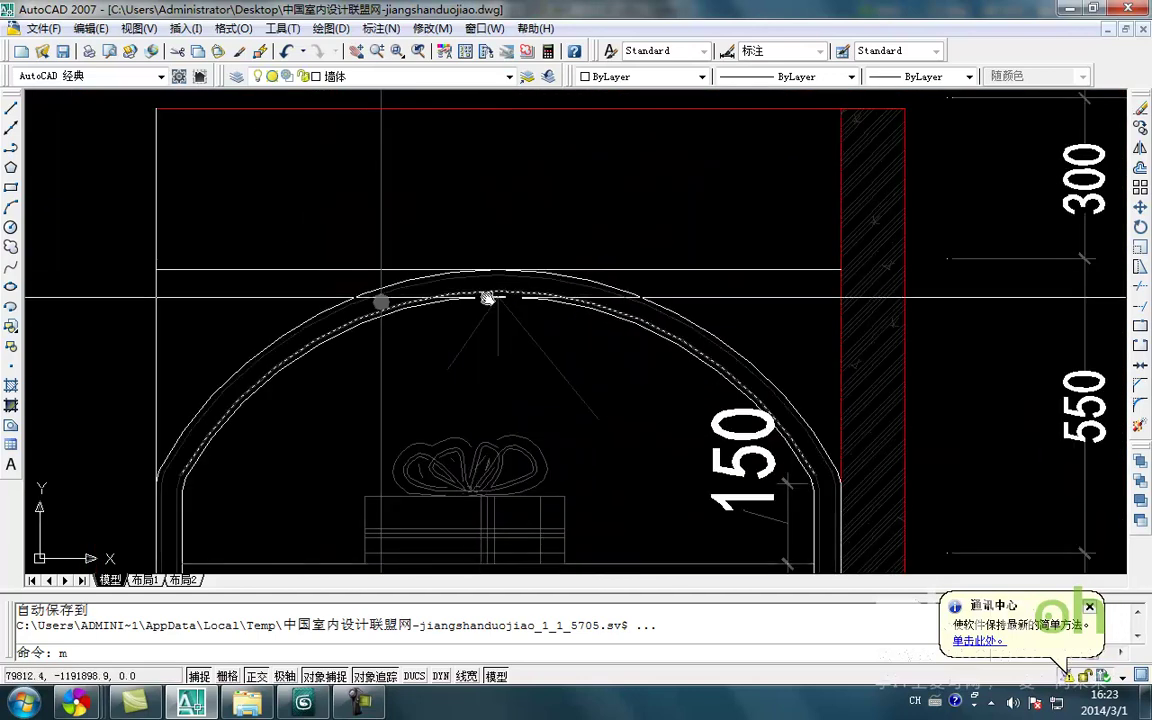
scroll(486, 296, "down", 2)
mouse_move(466, 360)
middle_mouse_down()
mouse_move(476, 309)
mouse_move(452, 341)
middle_mouse_up()
scroll(481, 160, "down", 2)
middle_click_drag(481, 160, 432, 314)
scroll(433, 310, "up", 3)
middle_click_drag(417, 330, 465, 265)
scroll(465, 264, "down", 5)
middle_click_drag(460, 332, 475, 303)
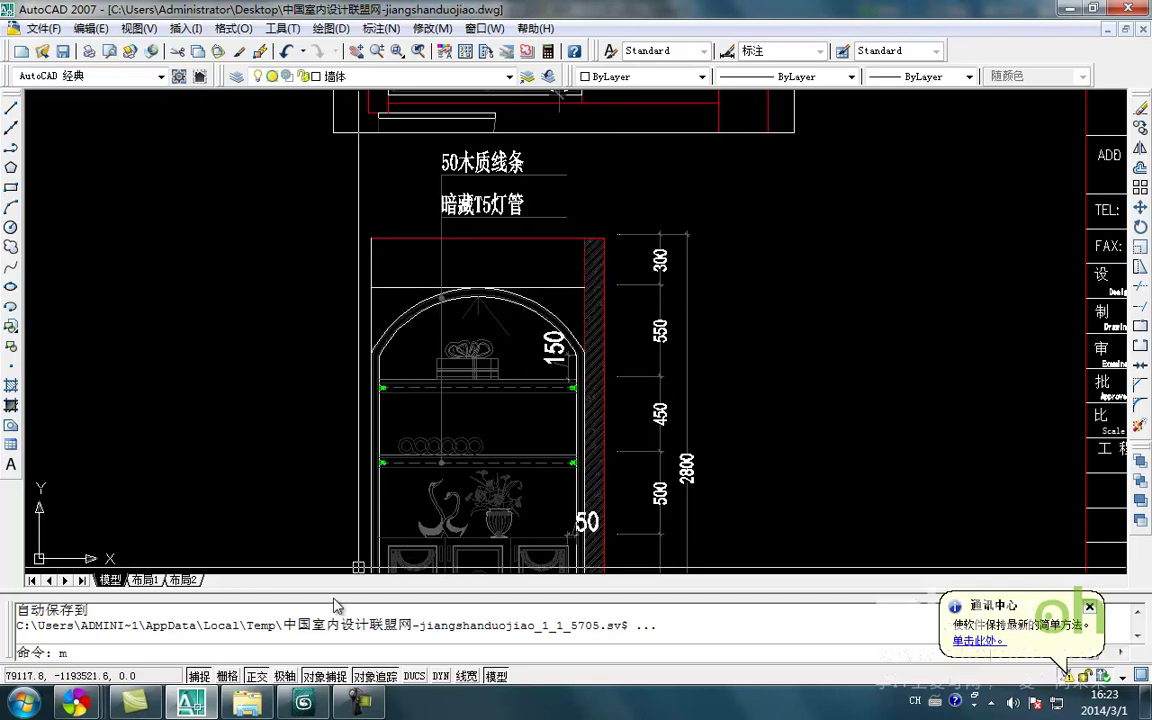
Return to 3ds Max and inspect the cabinet and its back panel from several angles and in Top wireframe display
mouse_move(356, 707)
left_click(303, 703)
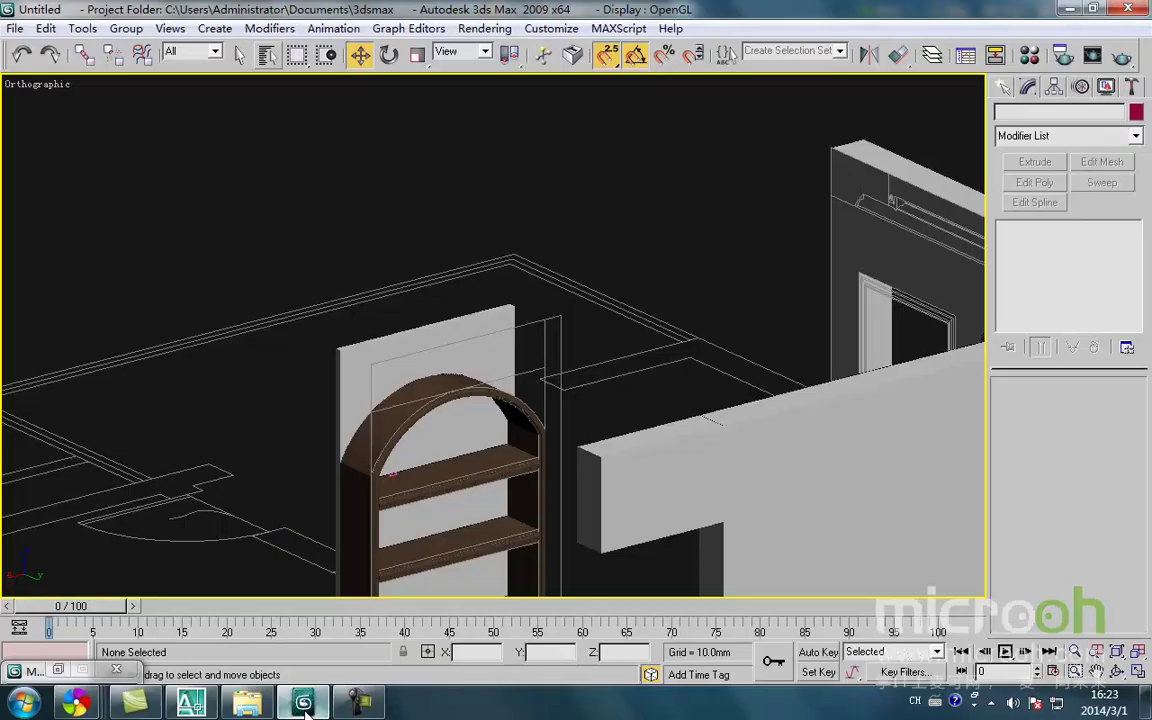
scroll(489, 274, "down", 5)
middle_click_drag(522, 389, 288, 434, "alt")
middle_click_drag(534, 285, 489, 339)
key("t")
key("z")
middle_click_drag(490, 286, 440, 344)
scroll(520, 300, "up", 10)
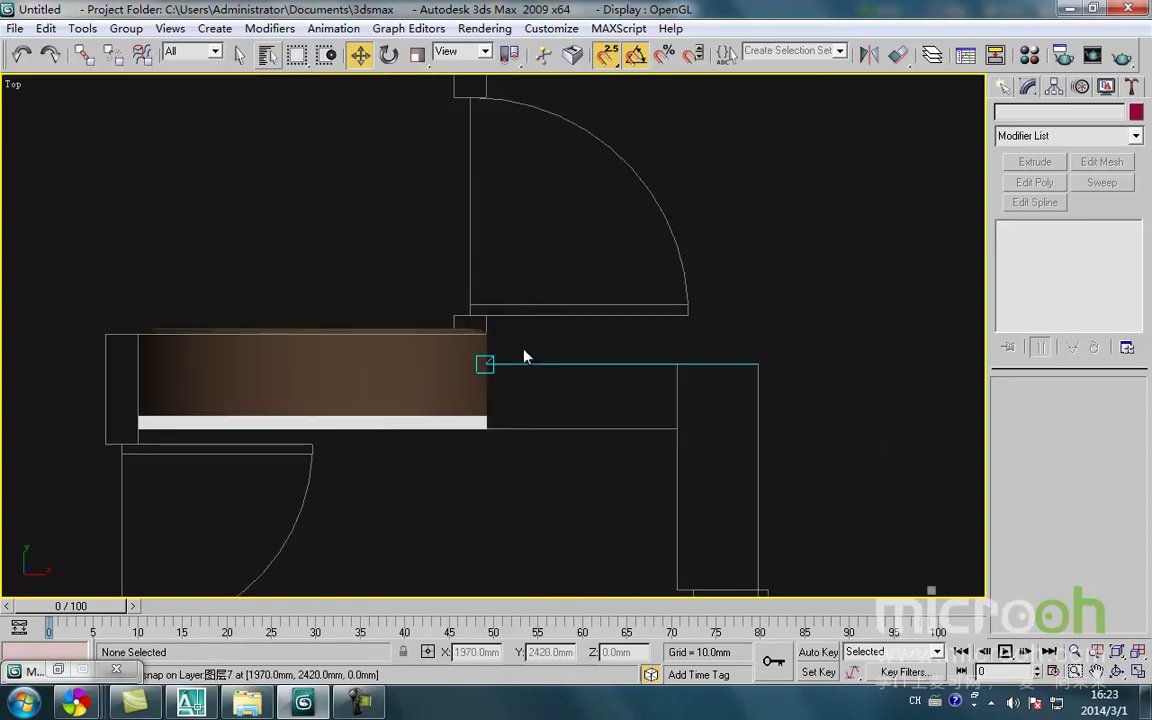
mouse_move(505, 411)
middle_mouse_down()
mouse_move(511, 393)
mouse_move(501, 398)
mouse_move(512, 424)
middle_mouse_up()
scroll(514, 401, "down", 2)
scroll(516, 404, "up", 2)
scroll(517, 404, "down", 2)
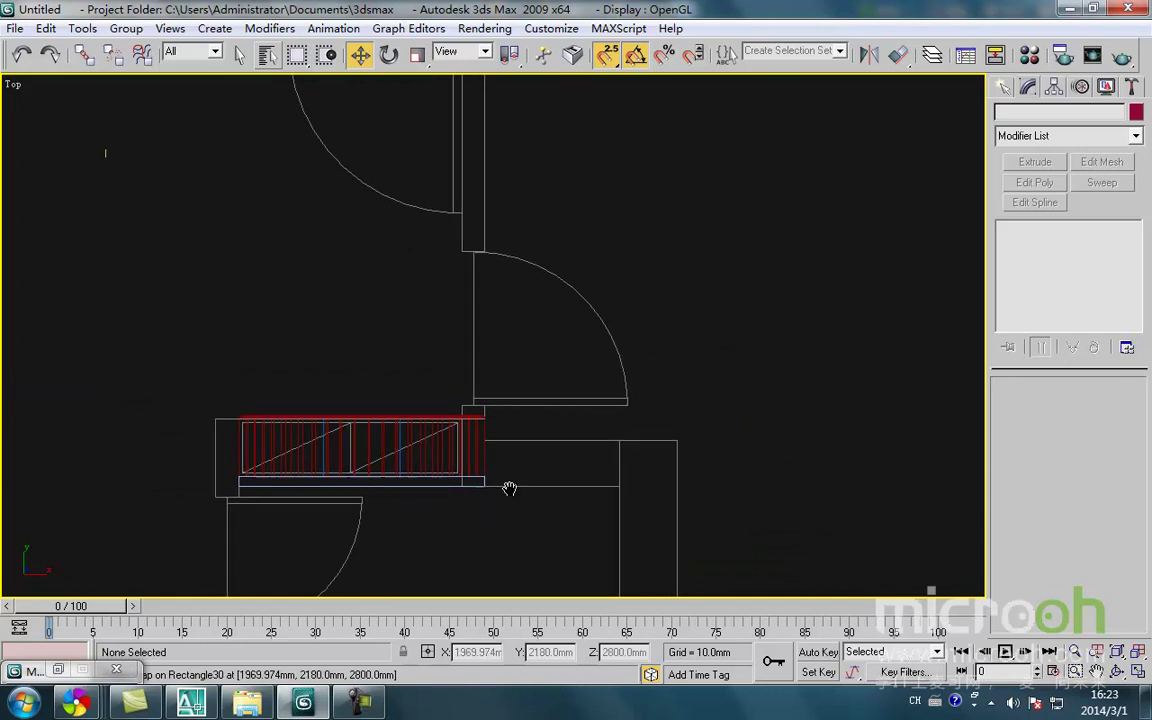
middle_click_drag(504, 489, 530, 481)
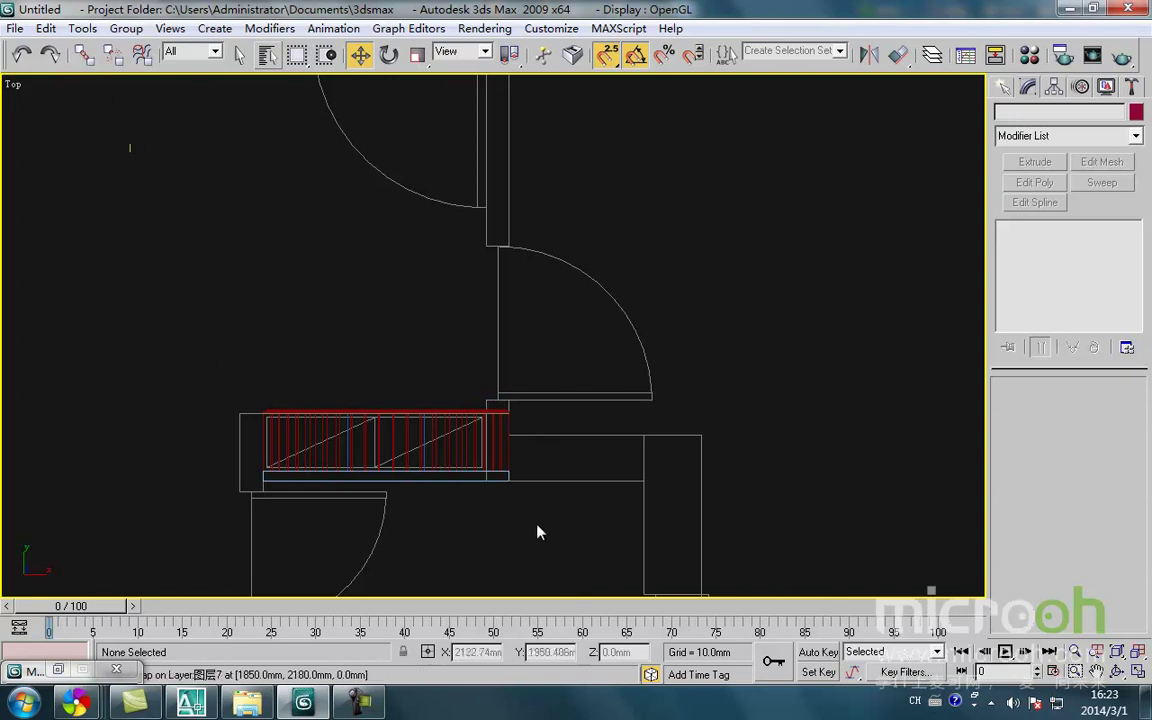
Select all the cabinet parts together with the back panel in the Top view and group them as Group16
left_click_drag(535, 520, 208, 363)
left_click_drag(591, 527, 226, 354)
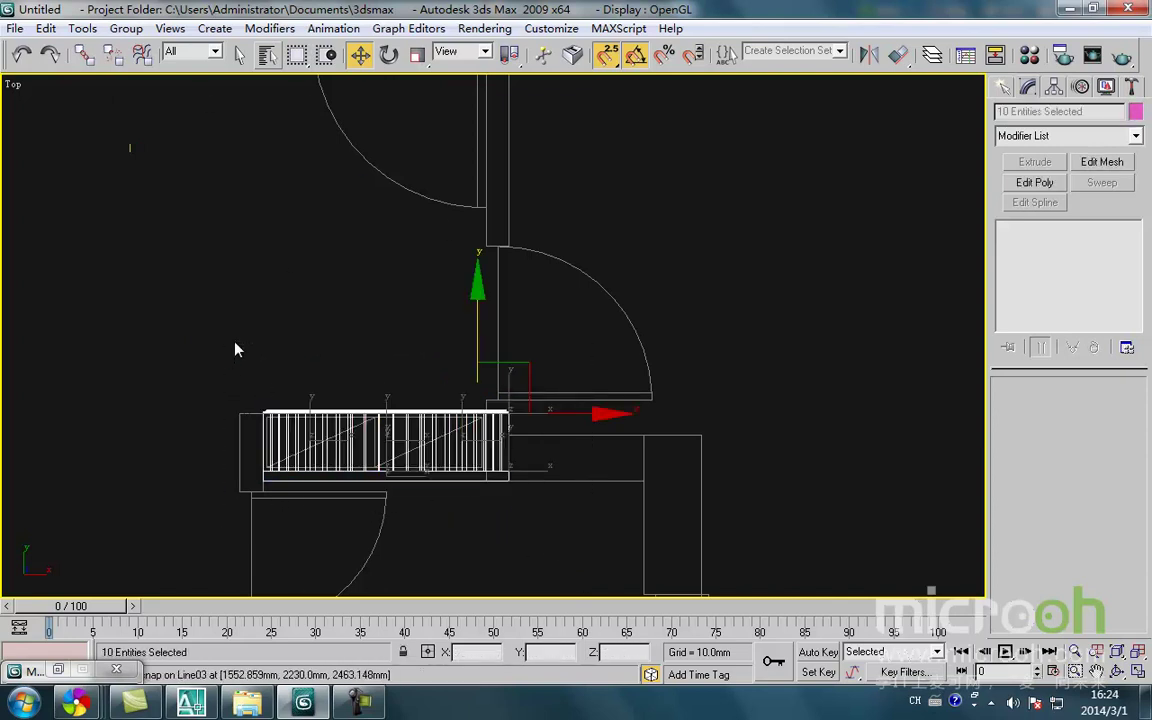
left_click(133, 38)
left_click(150, 46)
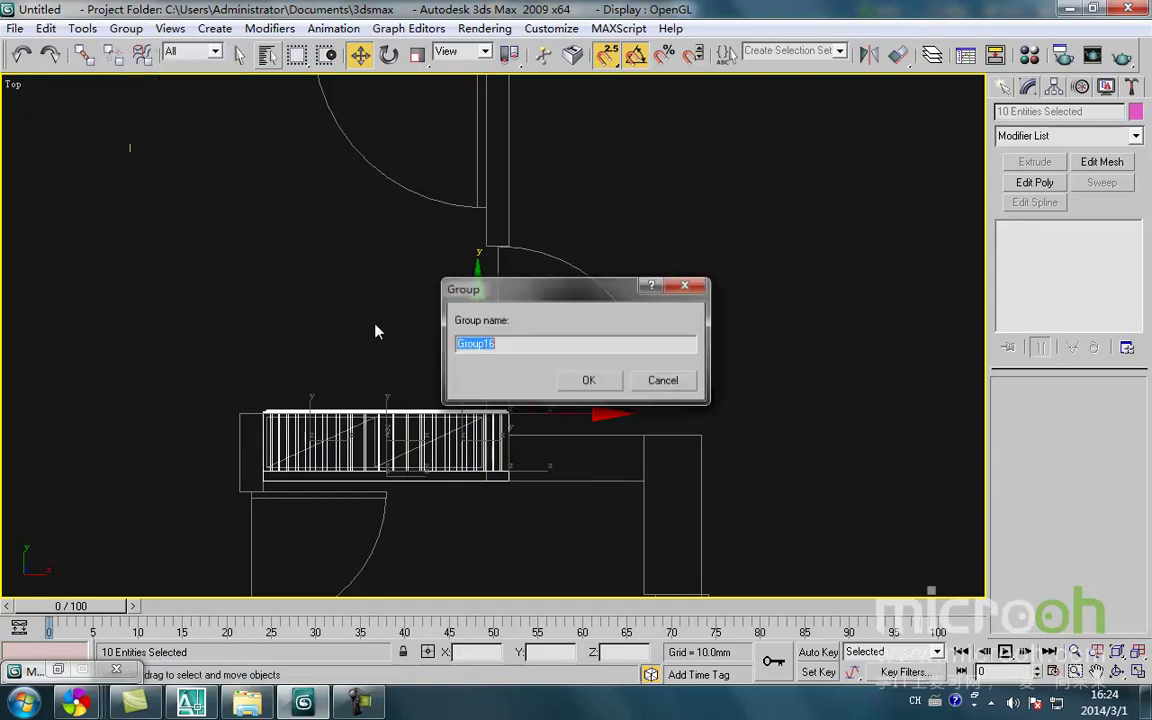
left_click(589, 381)
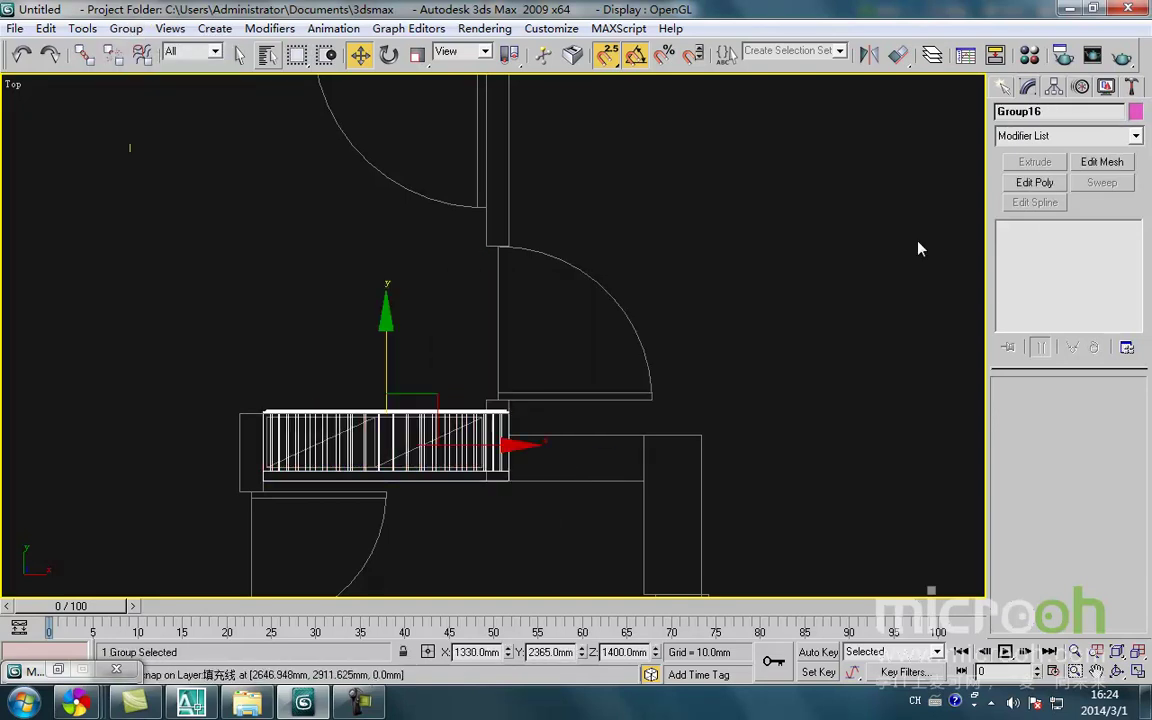
Try to apply an FFD 2x2x2 modifier to the whole cabinet group
left_click(1135, 137)
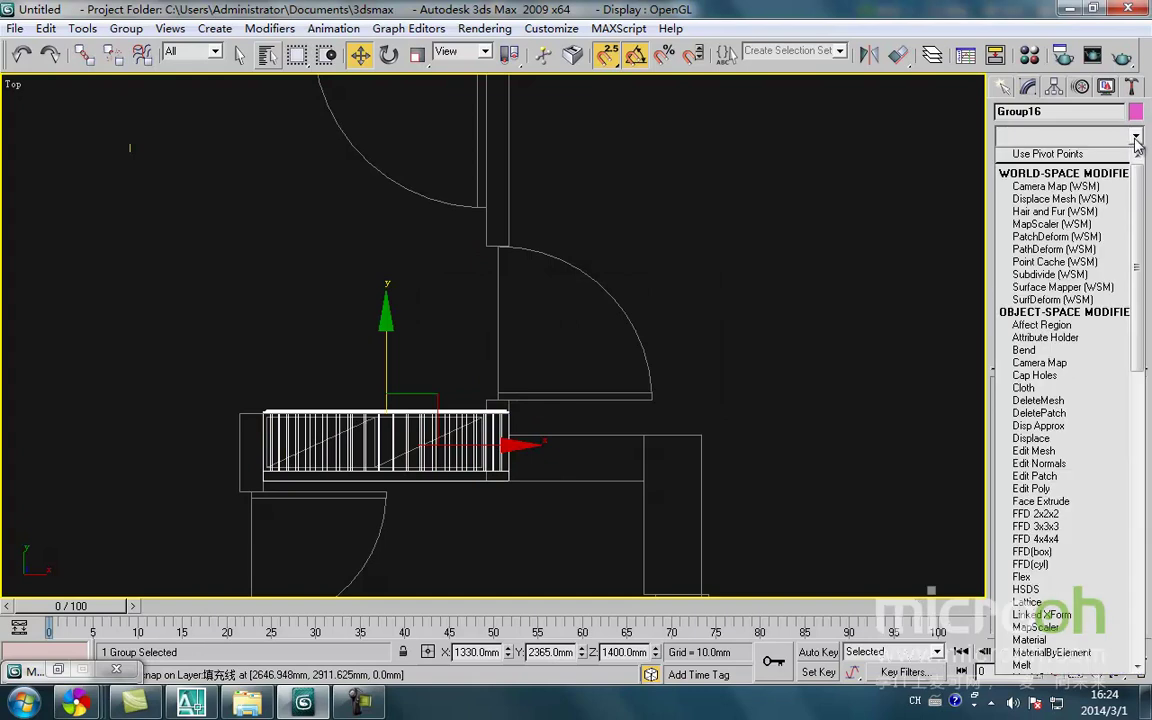
key("f")
left_click(1090, 167)
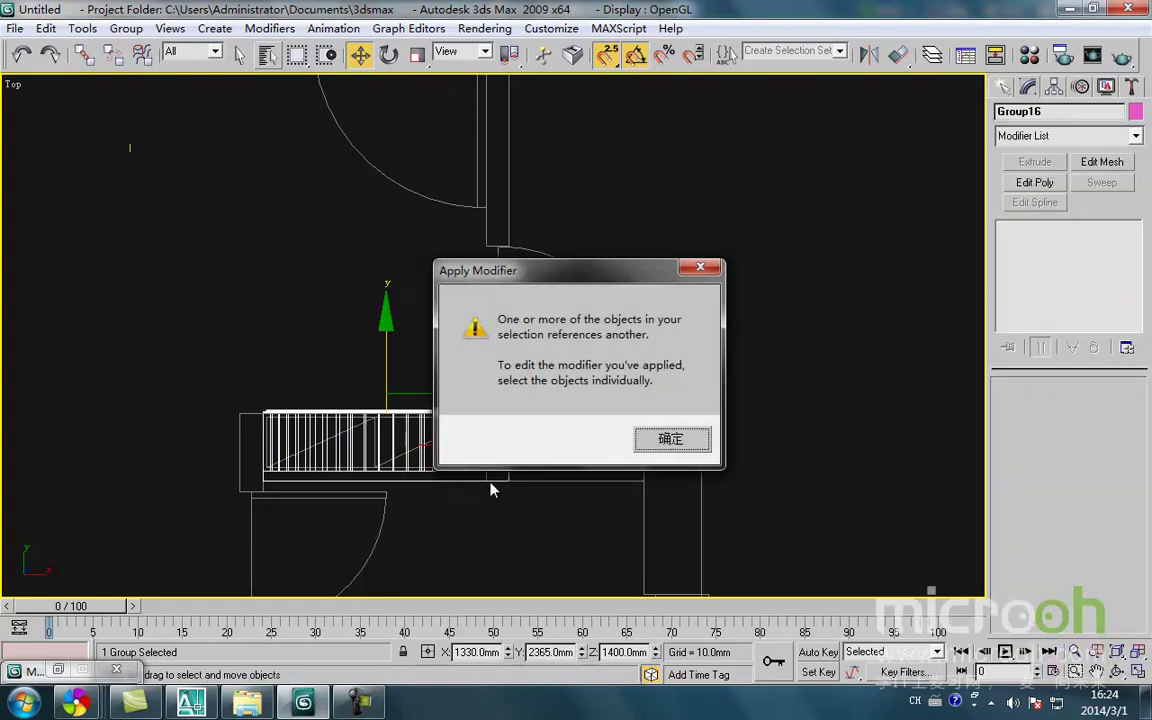
left_click(671, 438)
left_click(557, 516)
left_click(503, 475)
left_click(1135, 137)
key("f")
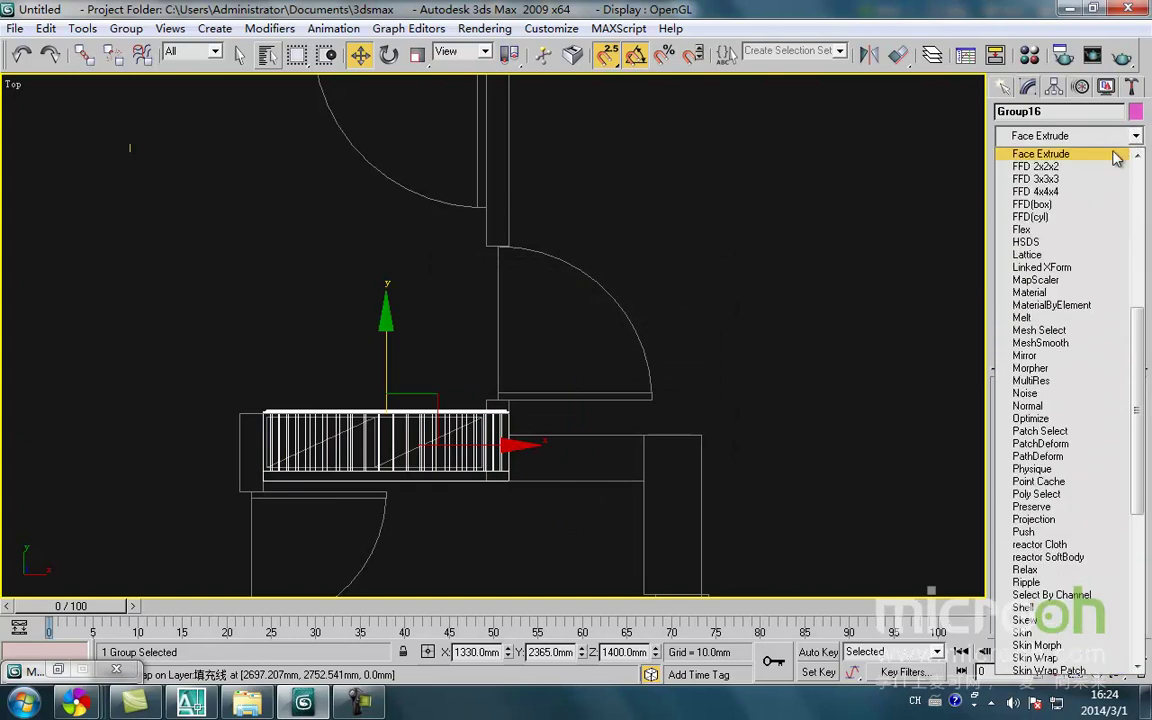
left_click(1062, 165)
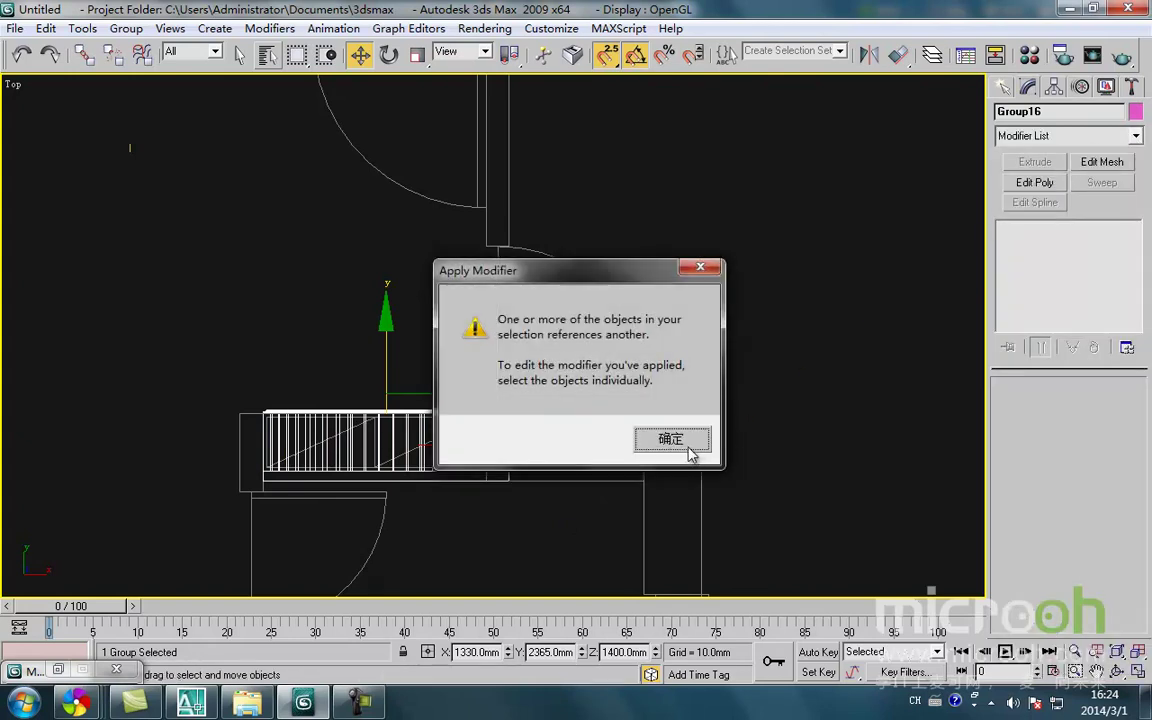
left_click(671, 439)
Isolate the cabinet group and show it in the Top view
left_click(475, 530)
left_click(495, 420)
middle_click_drag(495, 420, 624, 408, "alt")
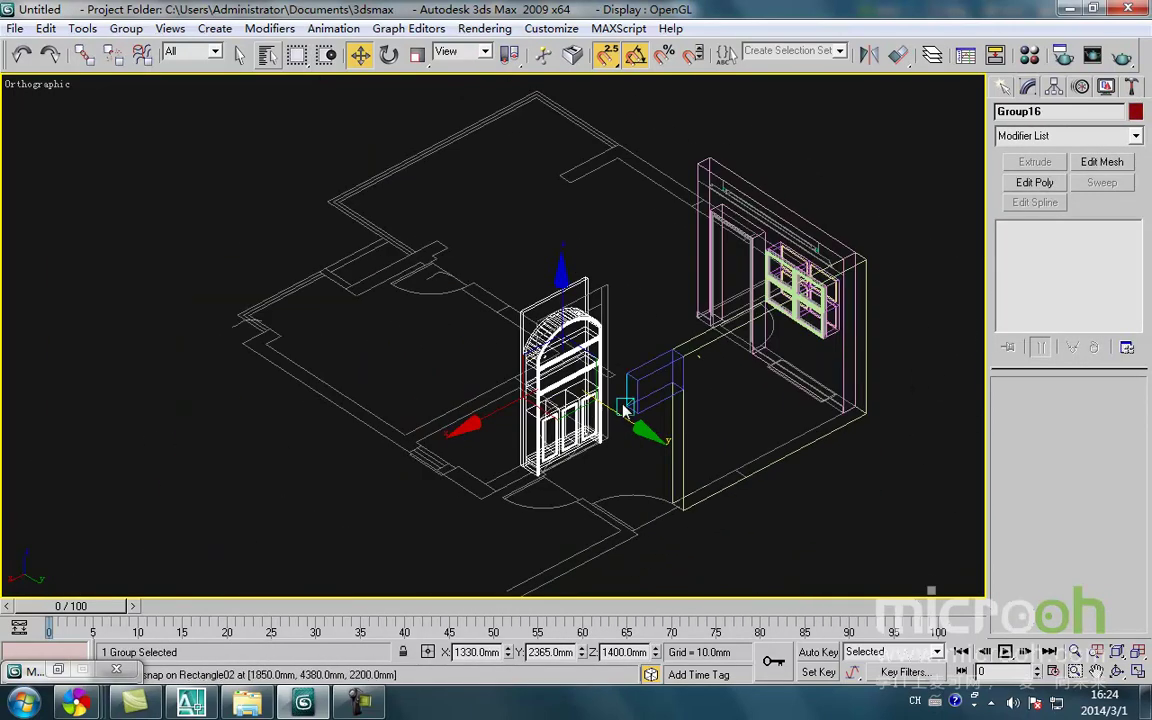
key("alt+q")
left_click(676, 503)
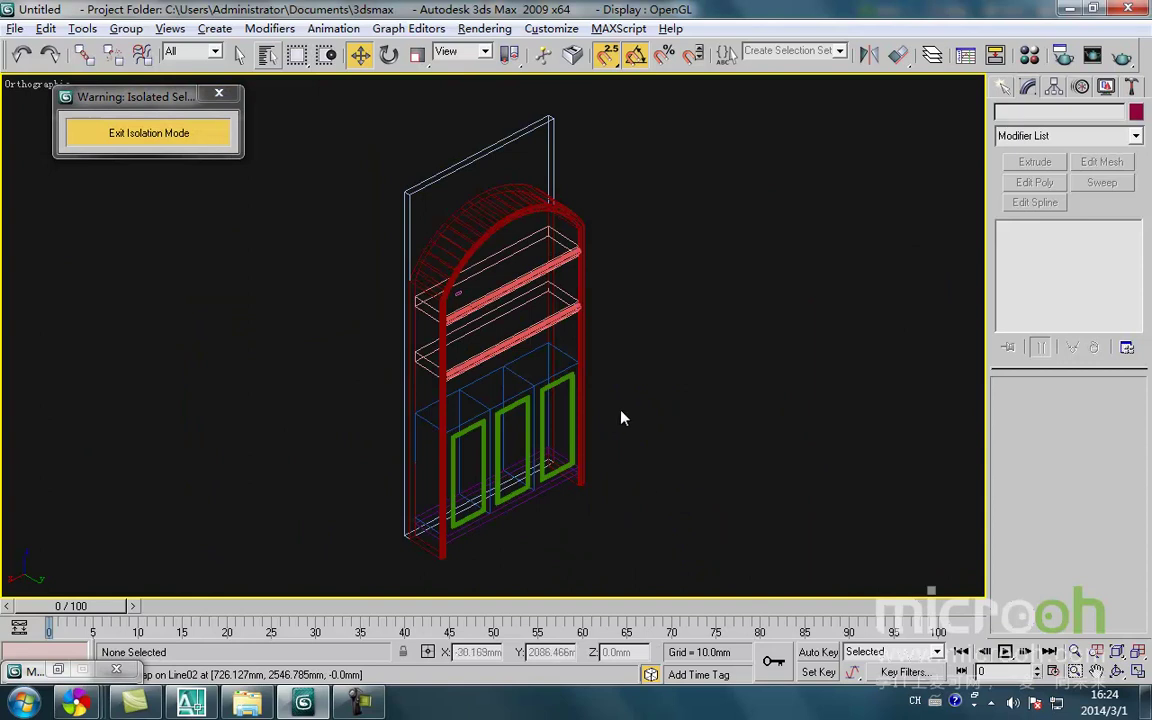
left_click_drag(668, 460, 393, 327)
key("t")
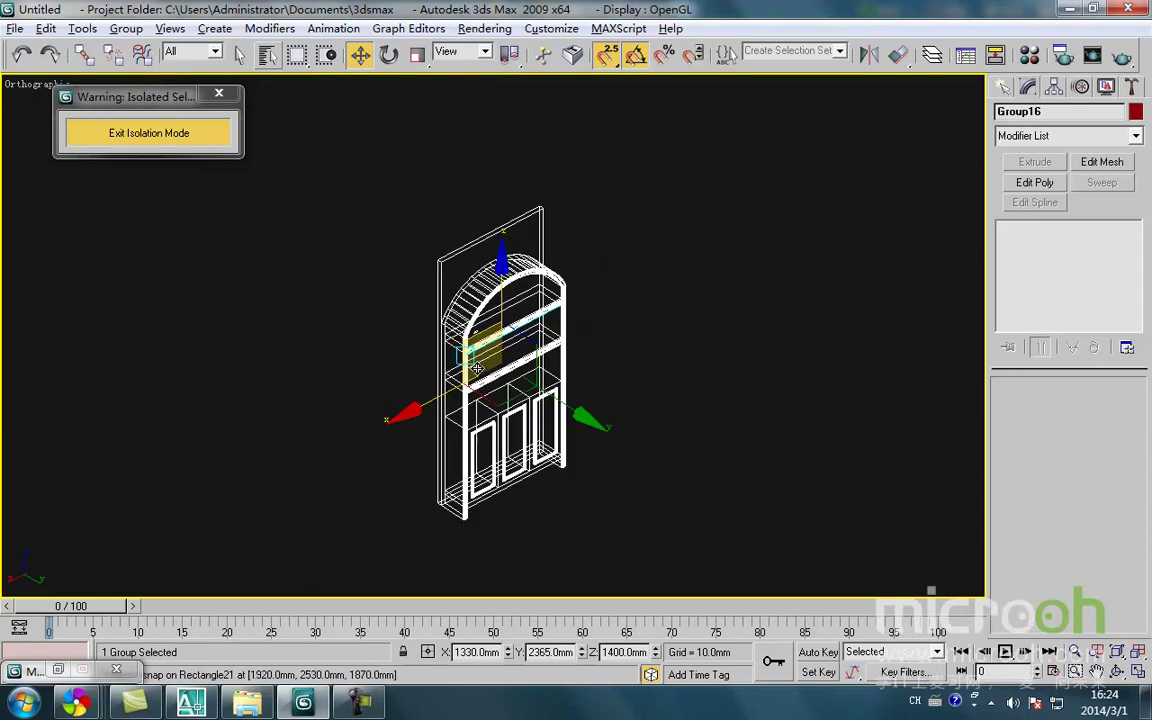
left_click(921, 391)
left_click(663, 275)
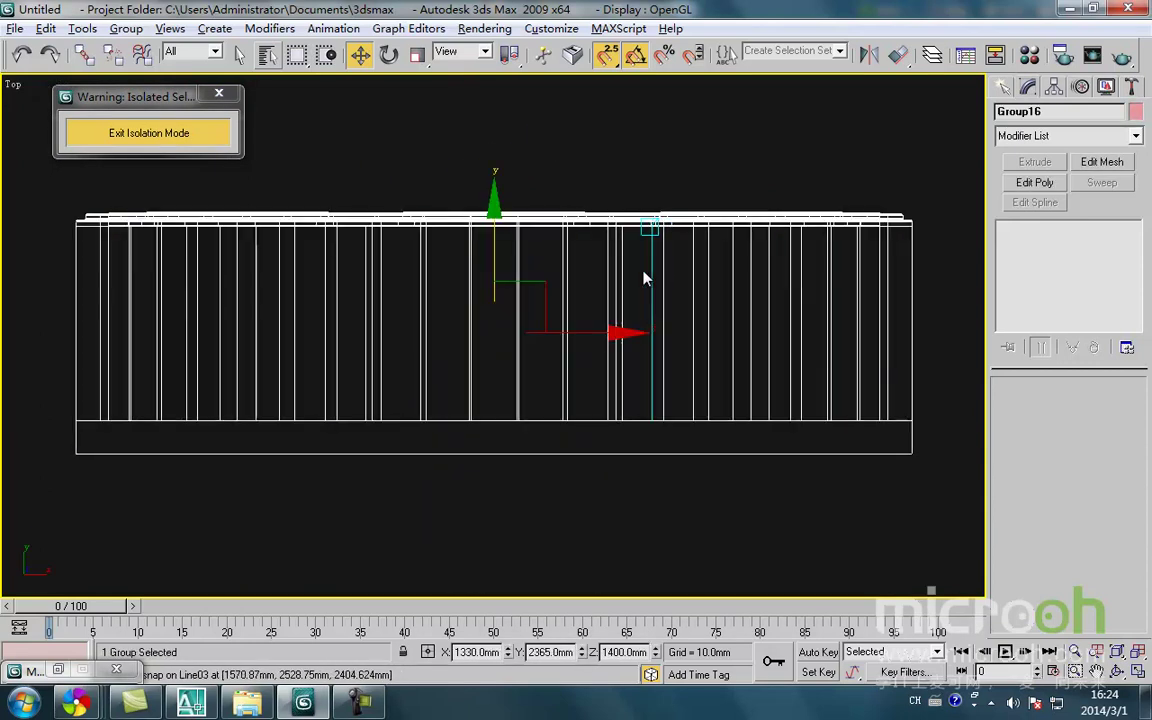
Ungroup the cabinet and regroup its nine parts without the back panel as Group16
left_click(126, 29)
left_click(152, 70)
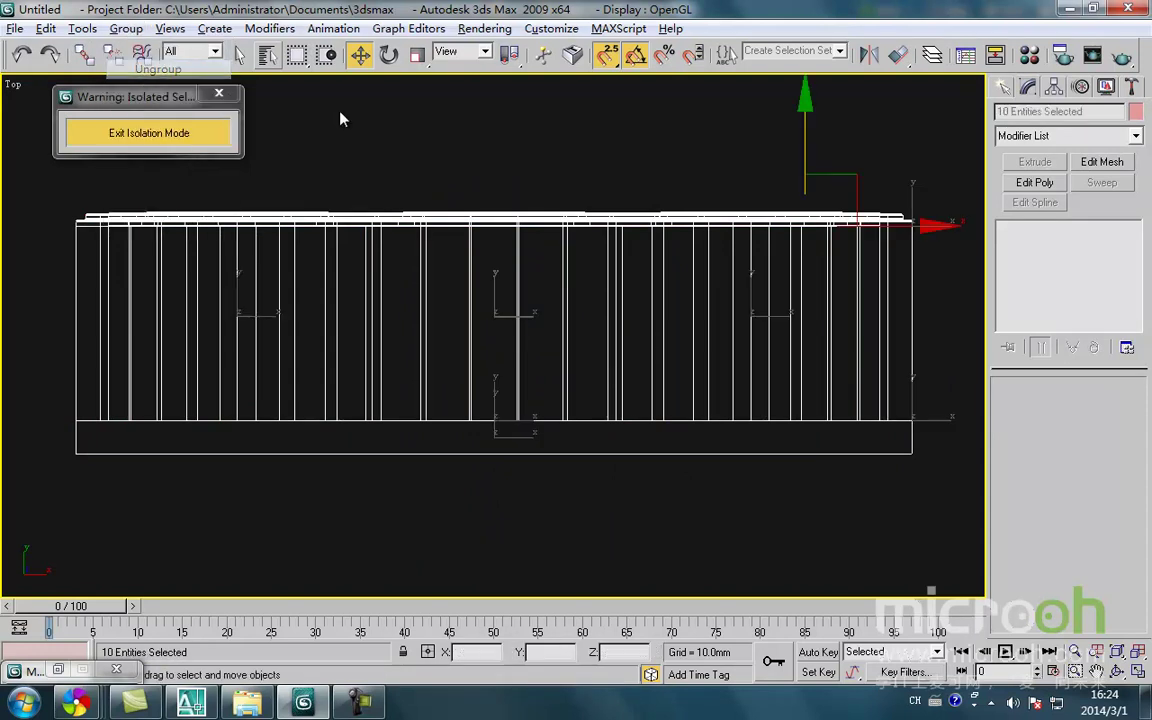
left_click(838, 278)
left_click_drag(950, 381, 33, 203)
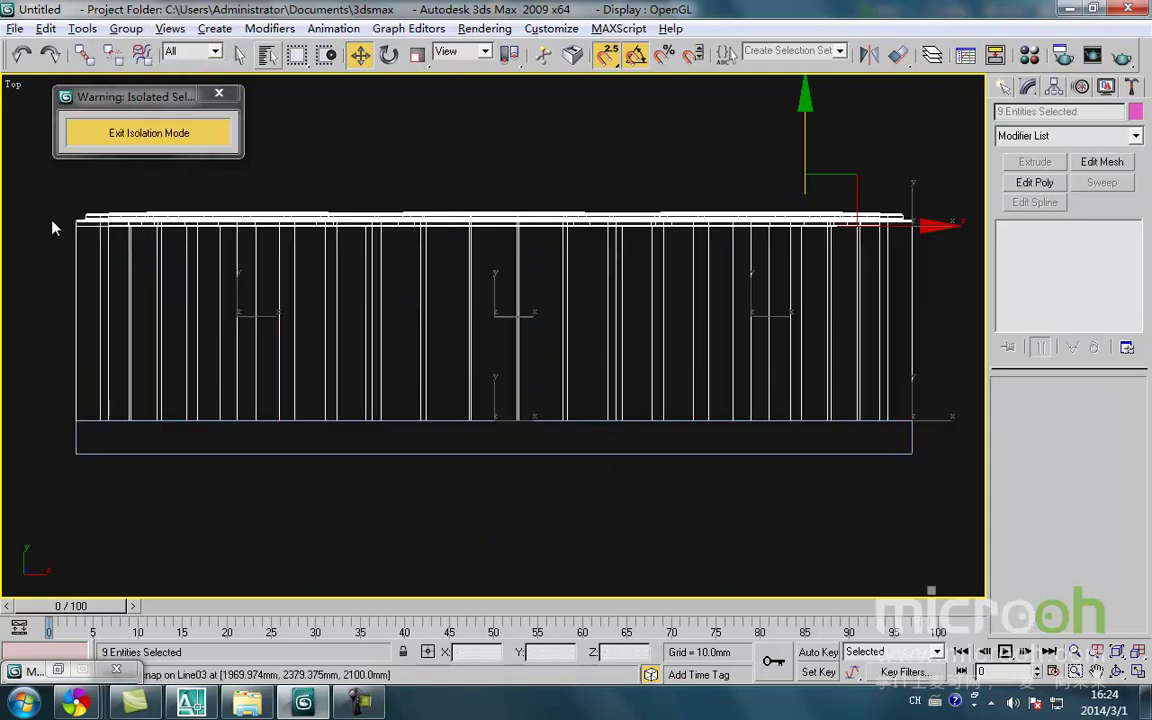
left_click(126, 29)
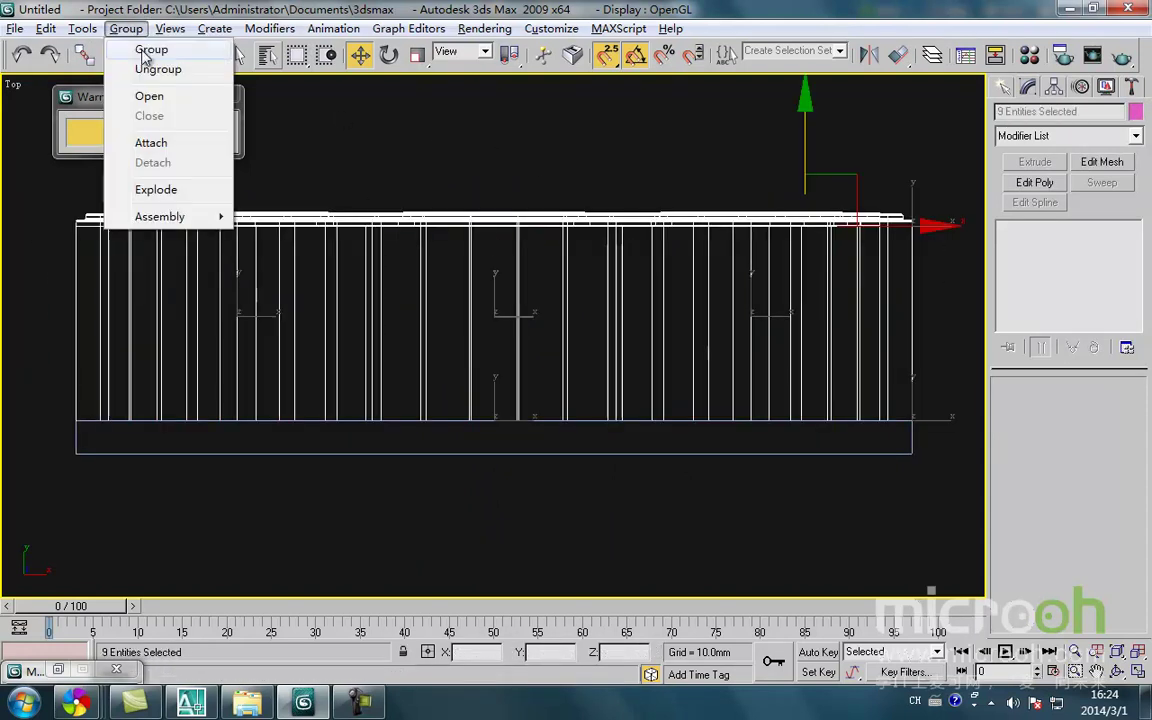
left_click(145, 48)
left_click(590, 381)
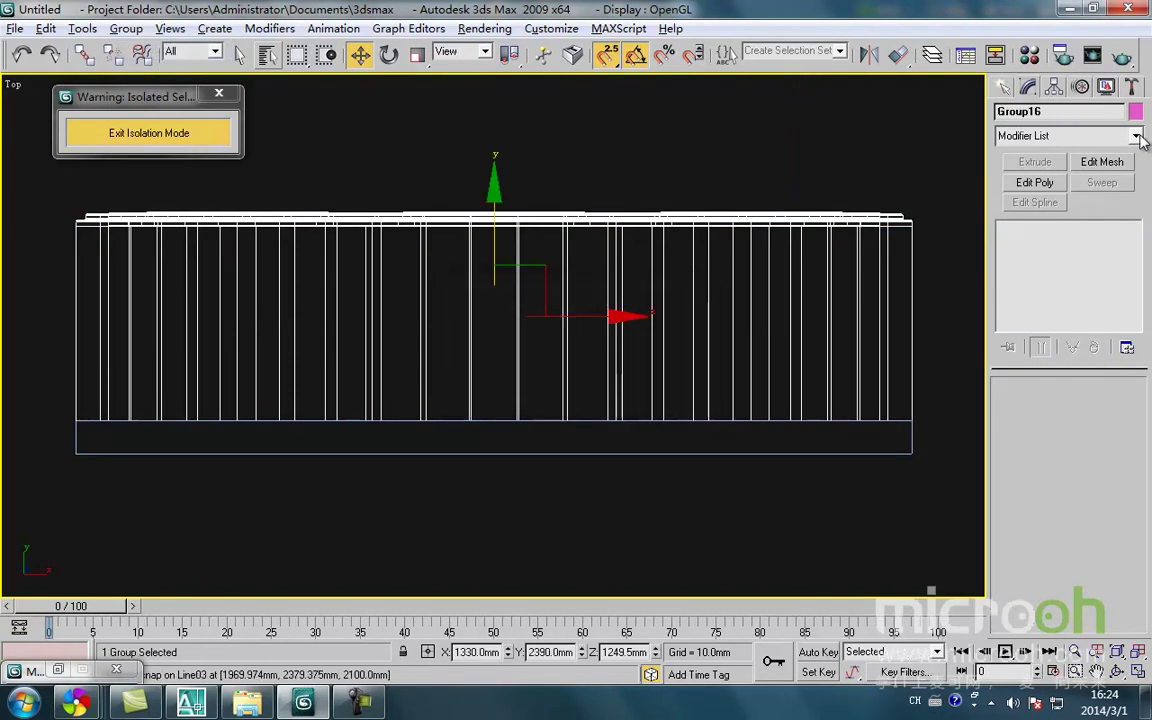
Try to apply an FFD 2x2x2 modifier to the group without the back panel, and exit isolation mode
left_click(1136, 136)
key("f")
left_click(1071, 170)
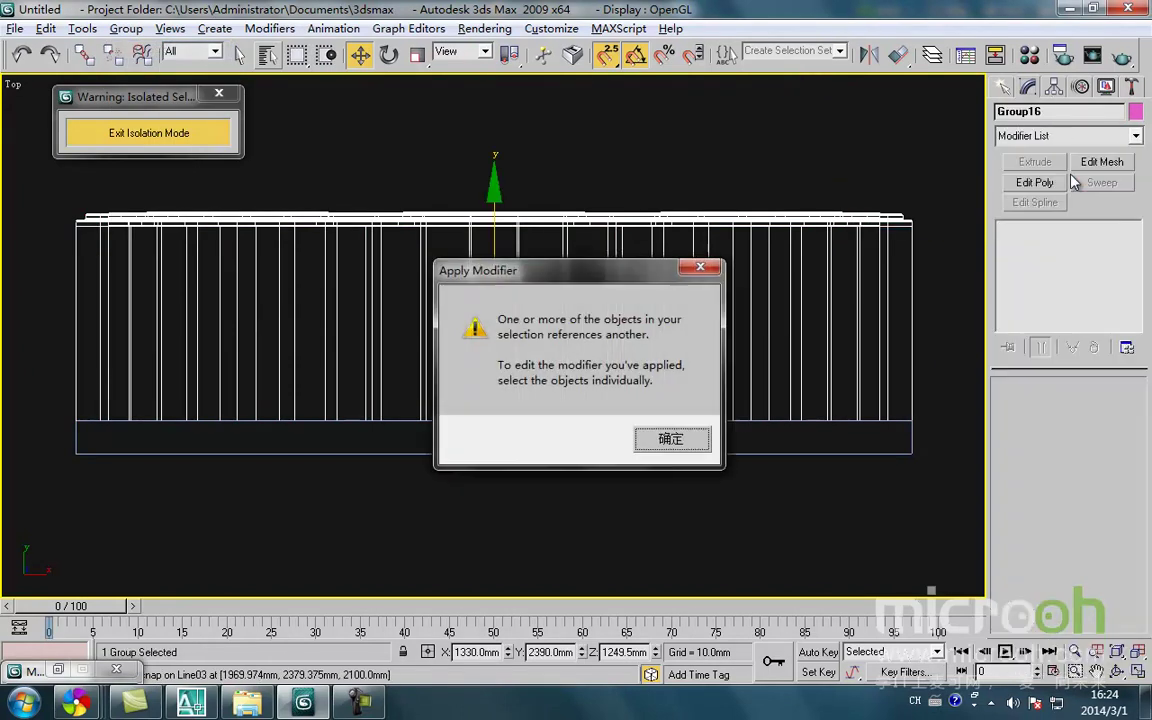
left_click(670, 440)
left_click(193, 134)
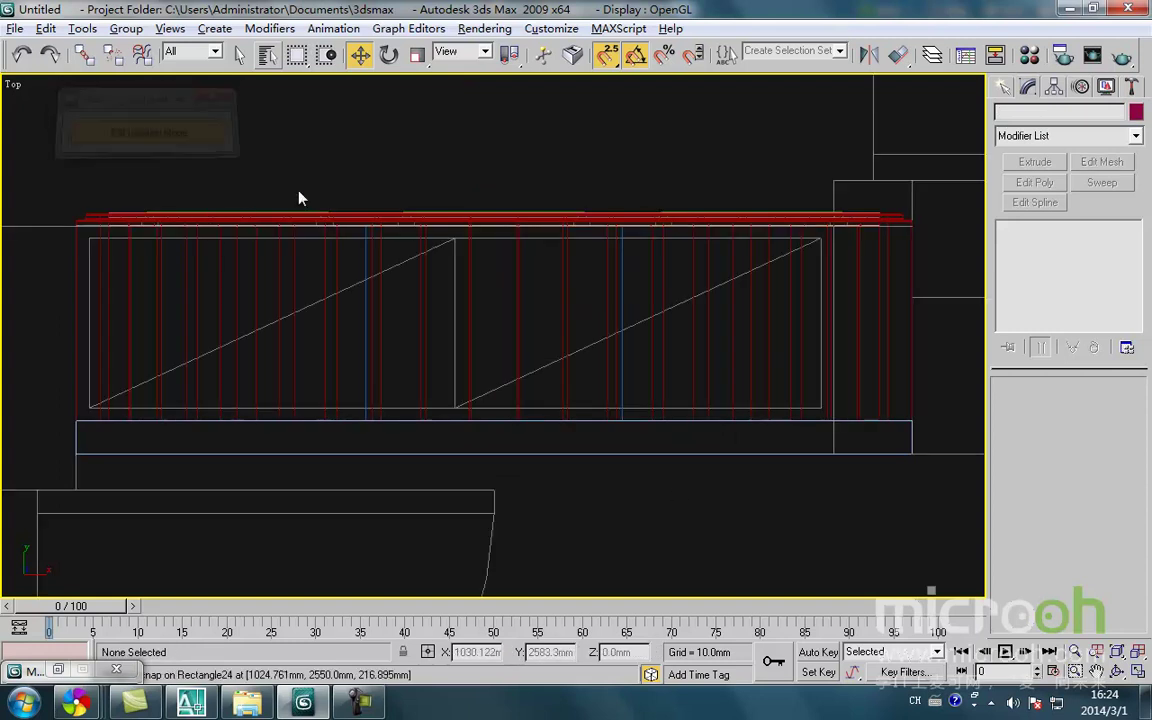
middle_click_drag(553, 378, 867, 292, "alt")
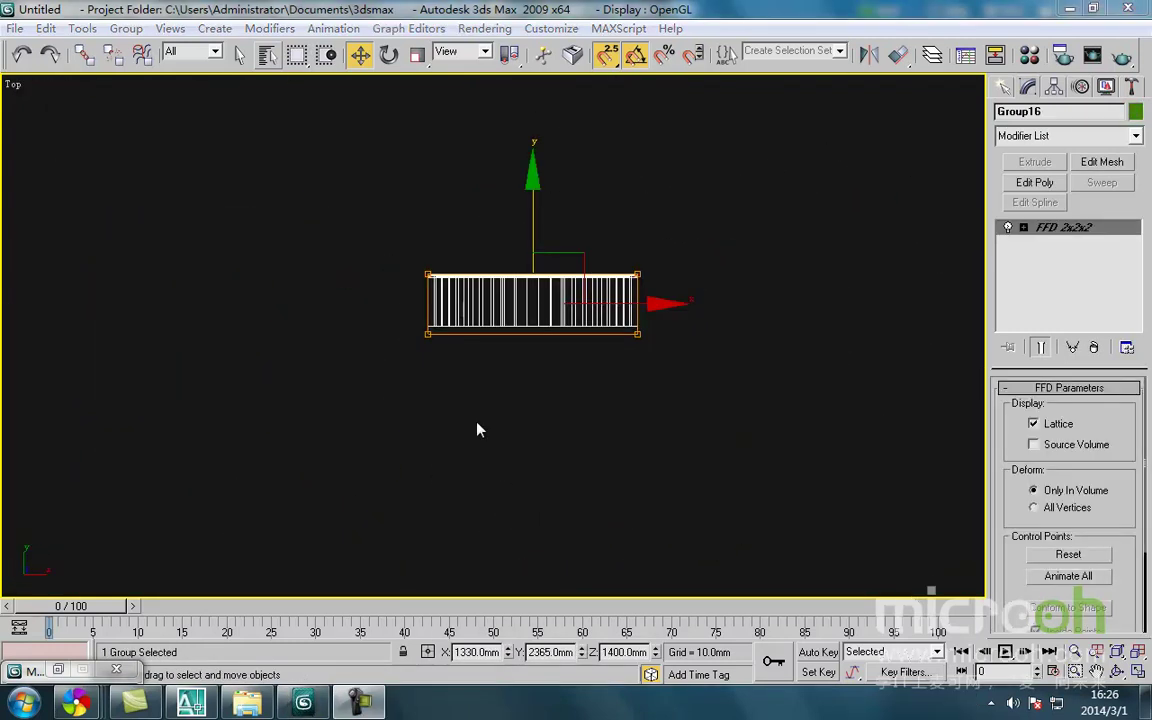
Narrow the cabinet group in the Top view by snapping its right-end FFD control points to the wall corner at X 1850 mm
middle_click_drag(586, 365, 556, 442)
left_click(603, 384)
scroll(603, 383, "down", 3)
middle_click_drag(603, 383, 581, 430)
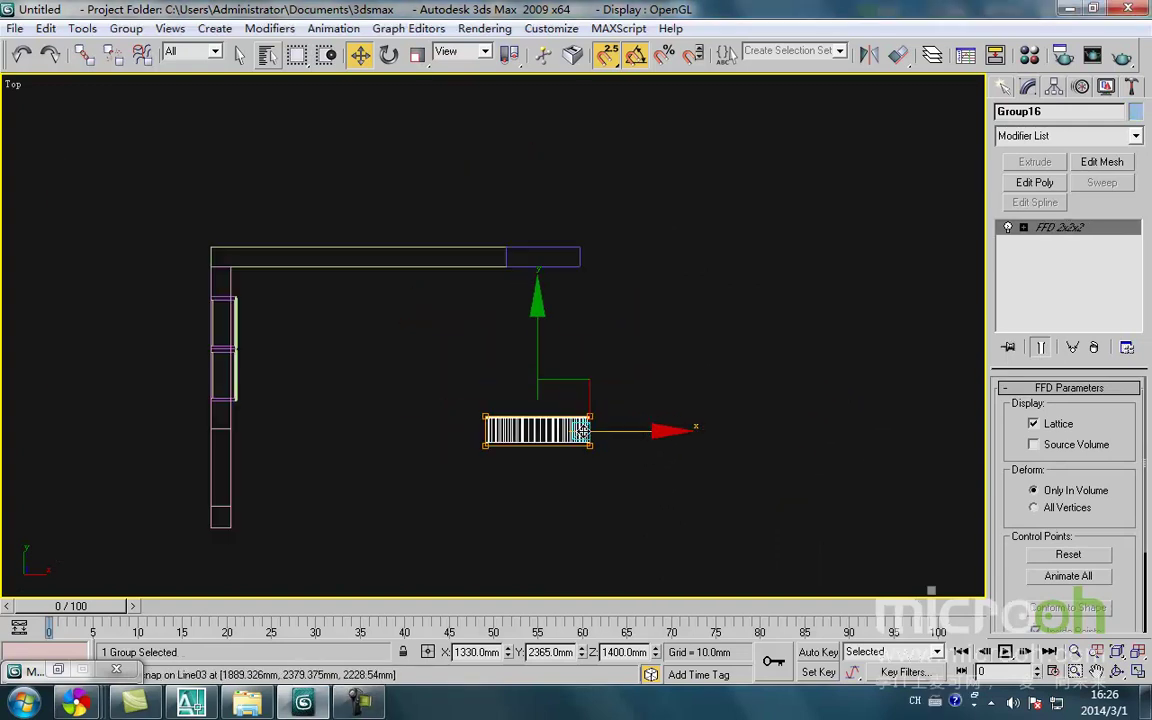
scroll(590, 440, "up", 6)
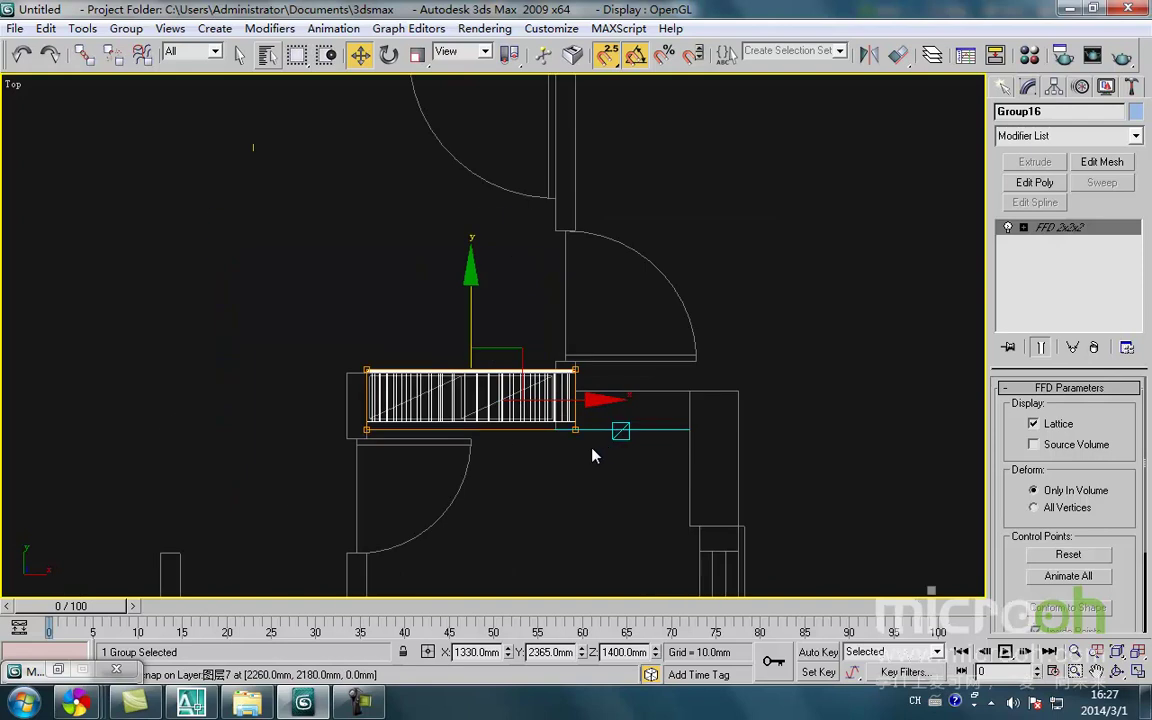
left_click(642, 467)
left_click_drag(537, 255, 538, 258)
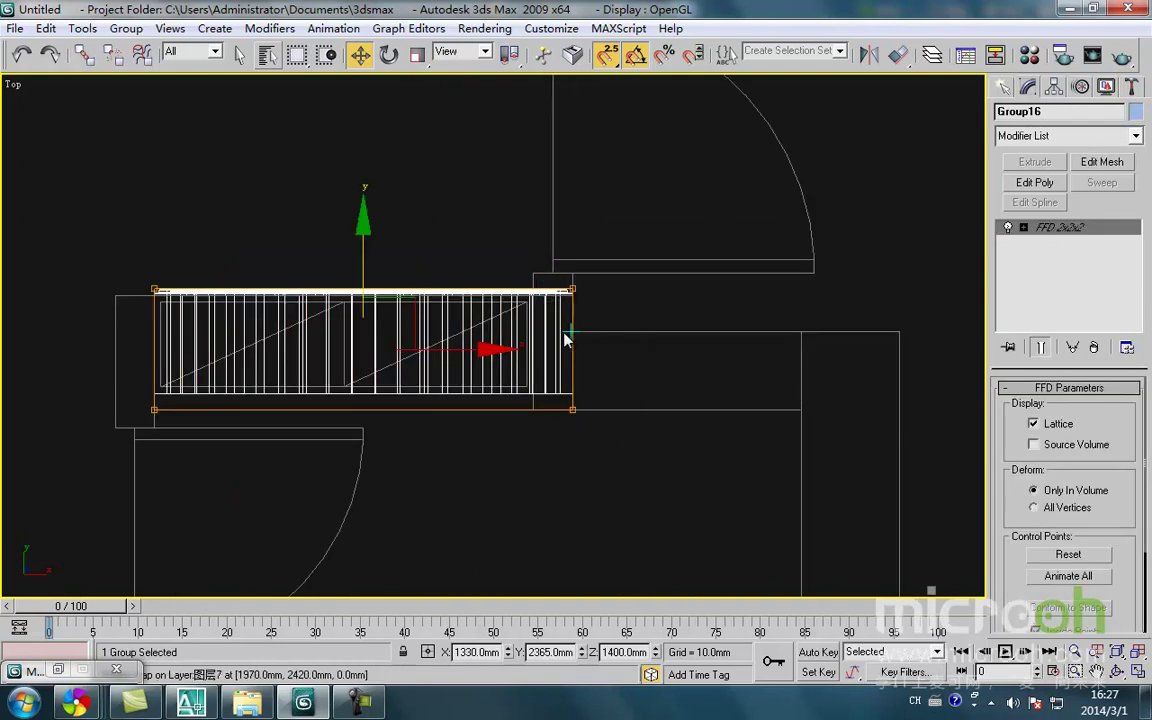
key("1")
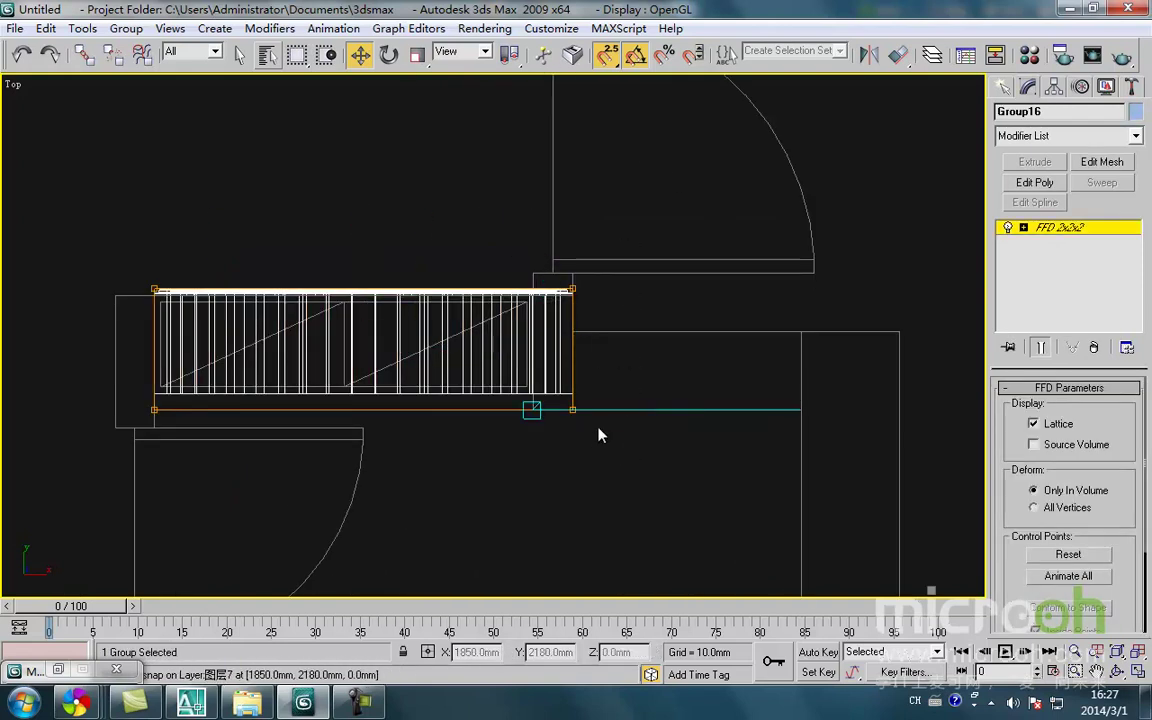
left_click_drag(594, 437, 537, 224)
left_click_drag(571, 329, 530, 415)
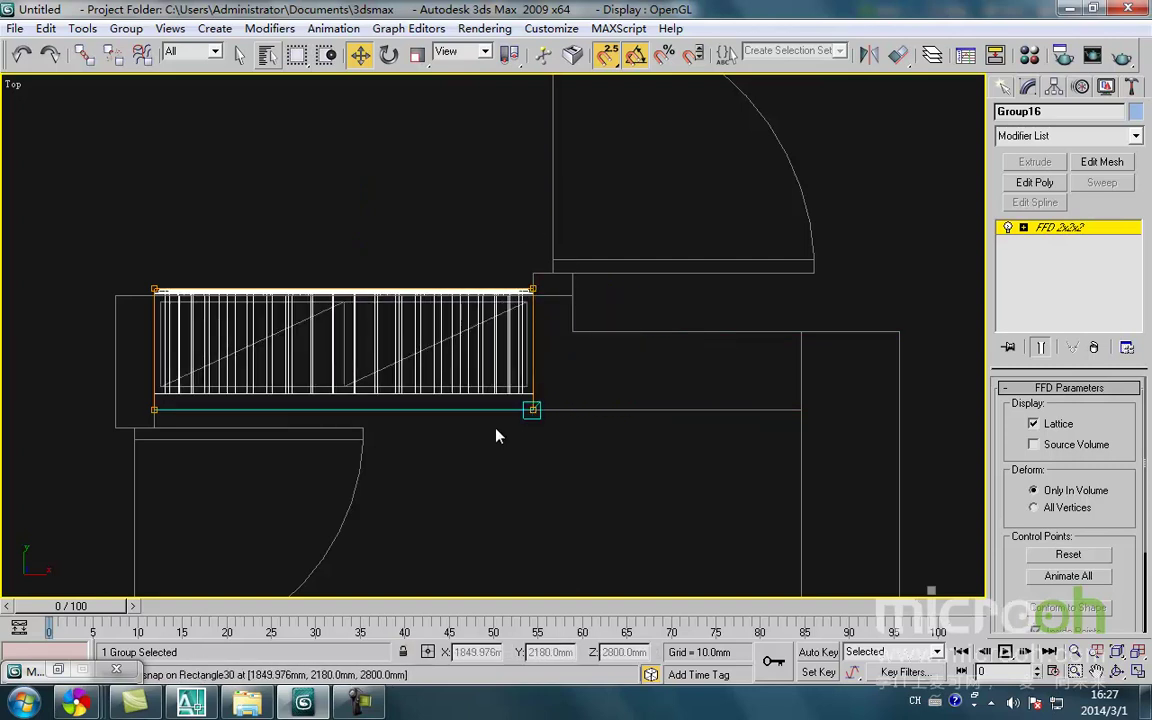
Inspect the narrowed cabinet in a shaded orthographic view, leave FFD control point editing and deselect the group
scroll(492, 420, "down", 3)
middle_click_drag(492, 420, 878, 337, "alt")
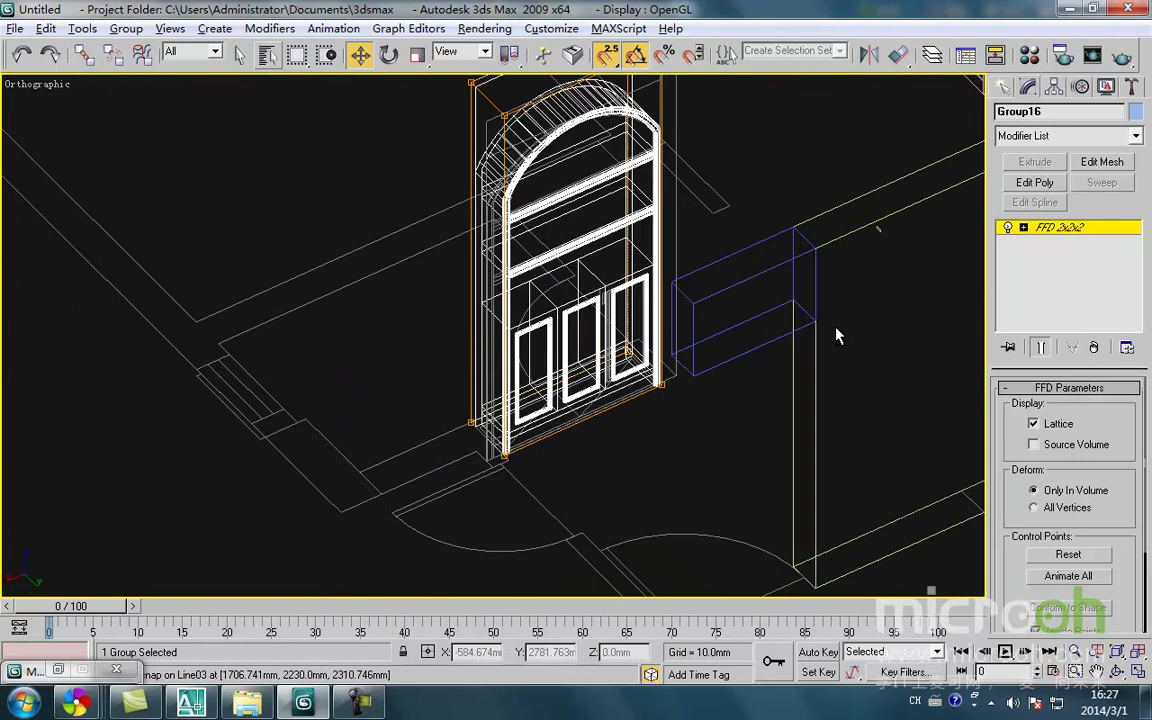
key("F3")
scroll(517, 372, "down", 3)
middle_click_drag(517, 372, 519, 453, "alt")
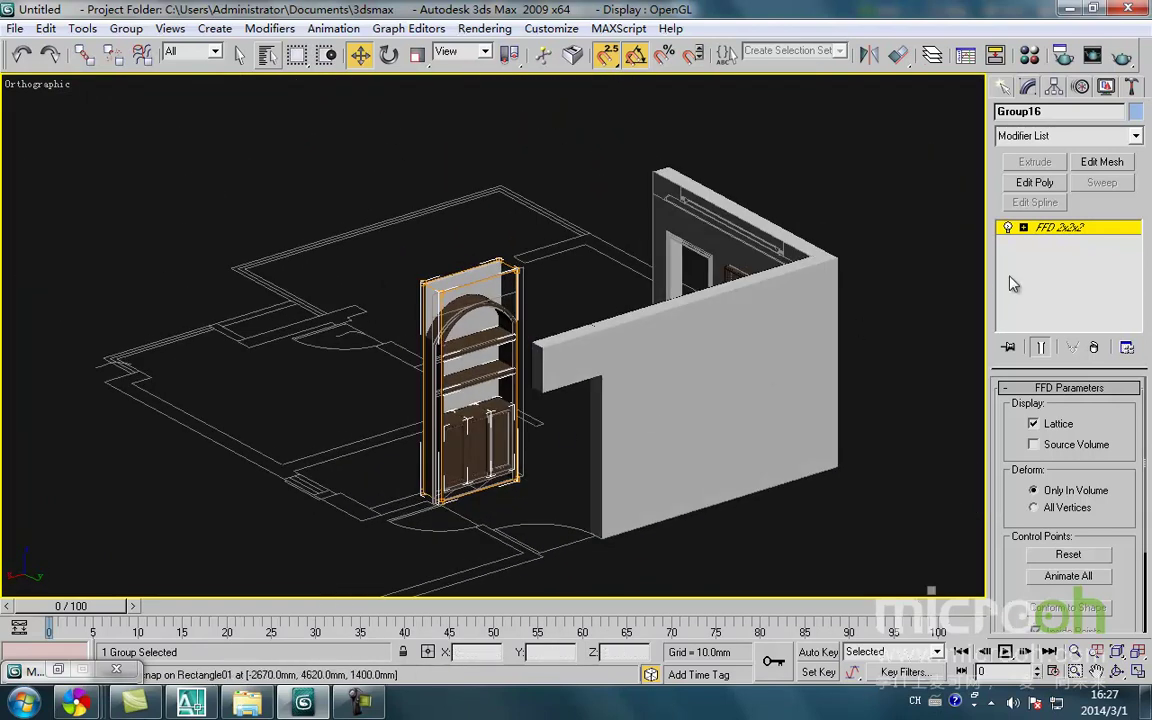
middle_click_drag(540, 225, 482, 208)
key("1")
left_click(537, 288)
scroll(481, 346, "up", 6)
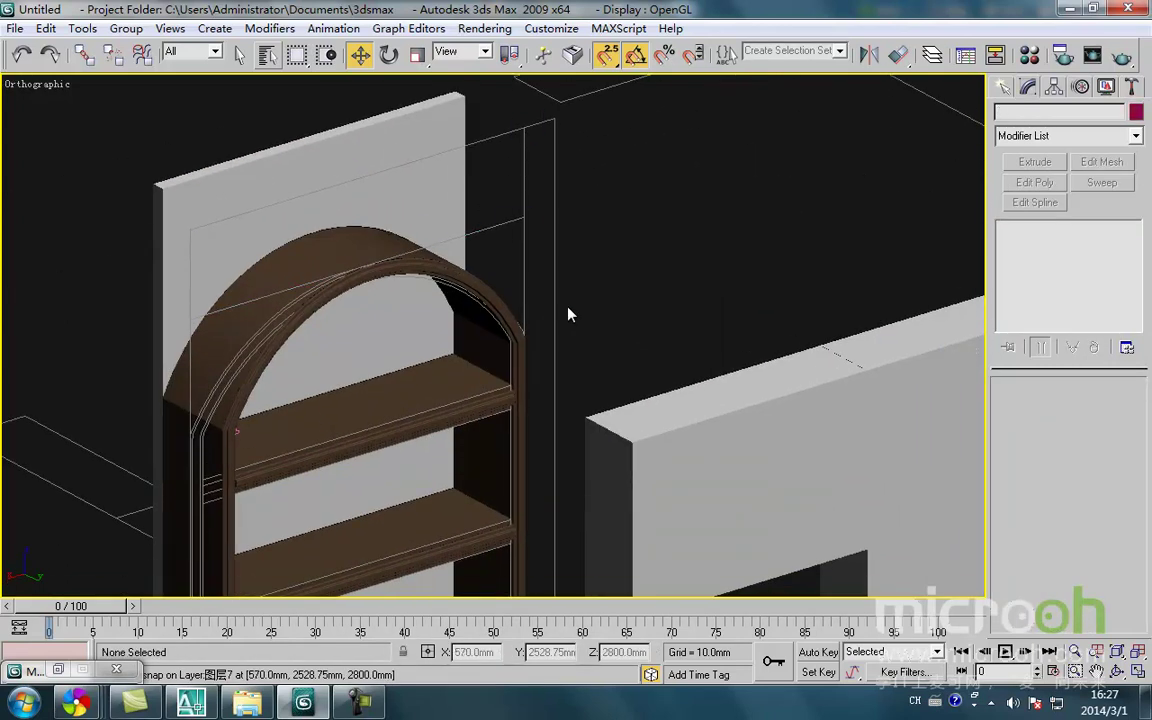
Select the cabinet group and the beam over the upper doorway in Top wireframe display and isolate them
left_click(514, 352)
key("t")
scroll(480, 378, "down", 5)
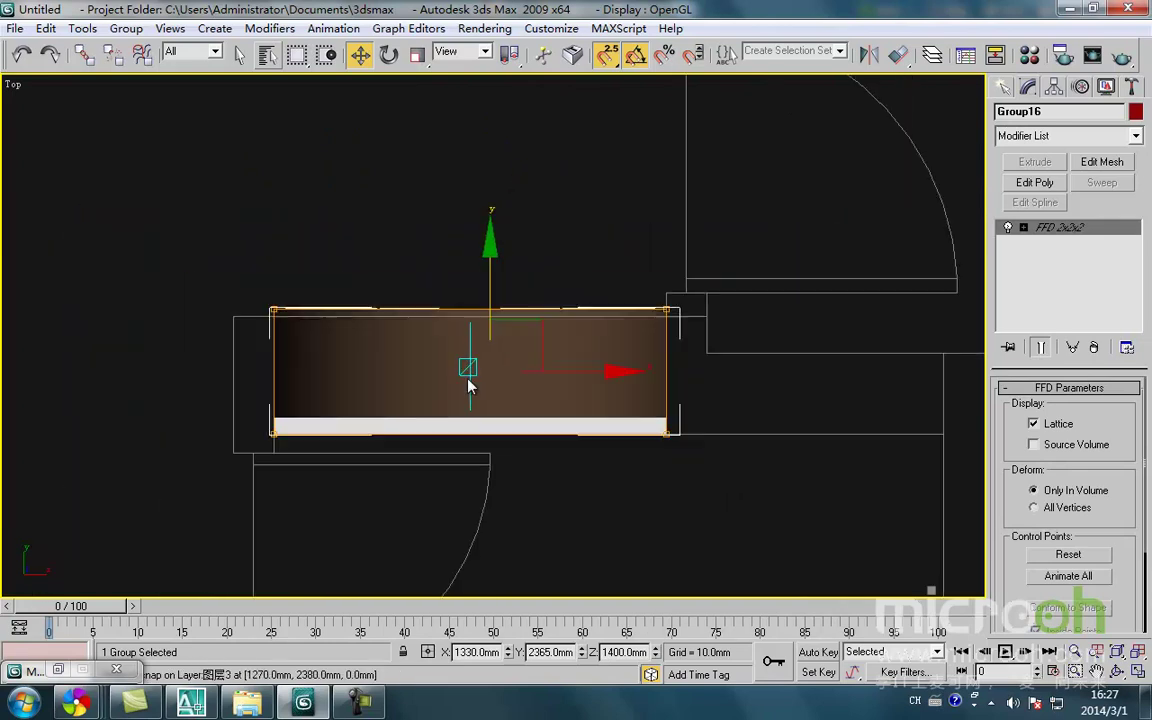
key("F3")
middle_click_drag(556, 367, 508, 507)
scroll(508, 507, "down", 3)
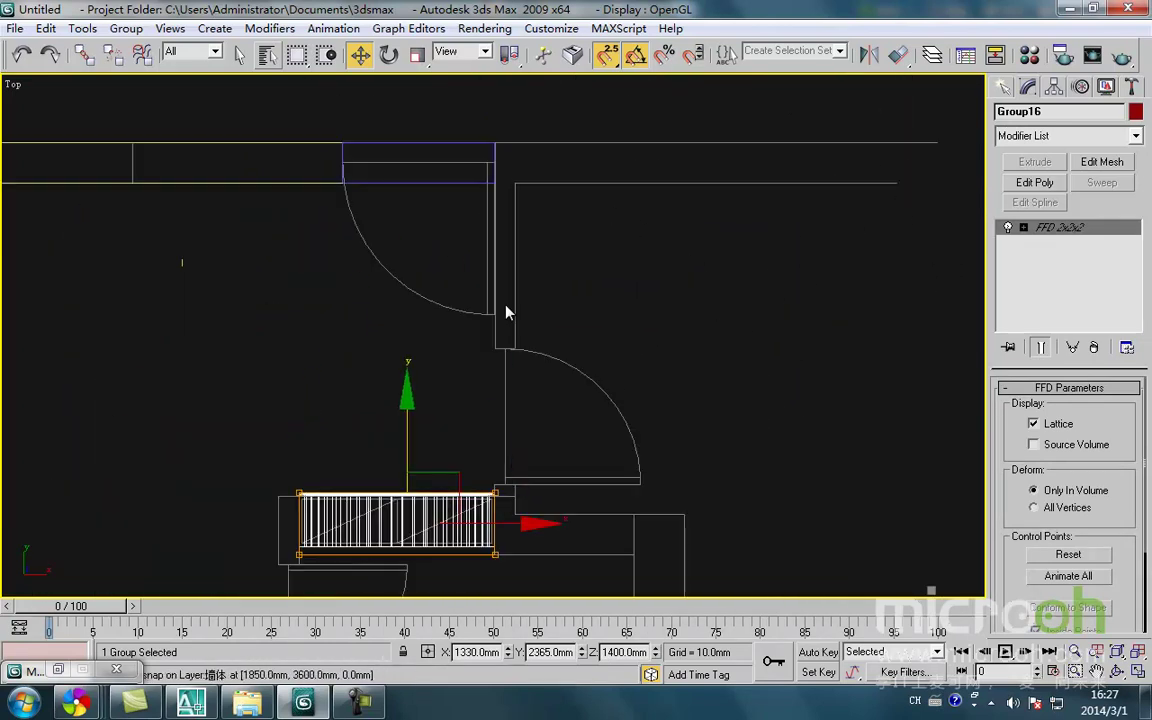
left_click(1004, 88)
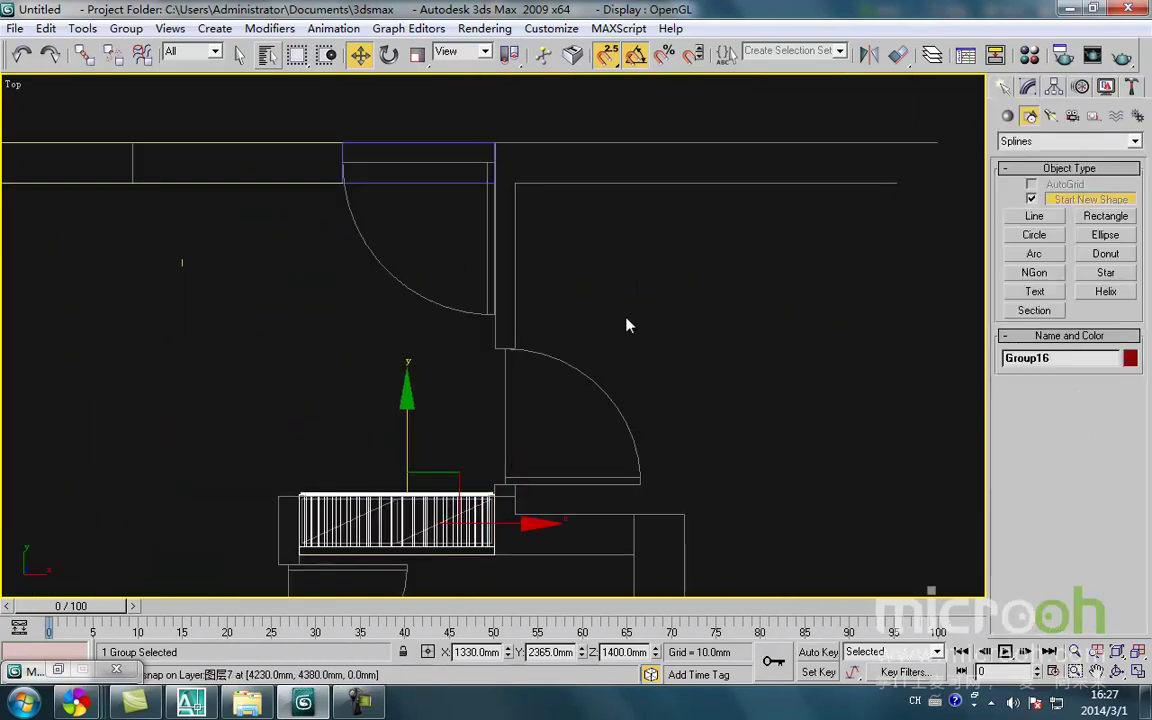
middle_click_drag(540, 363, 614, 303)
scroll(524, 326, "down", 3)
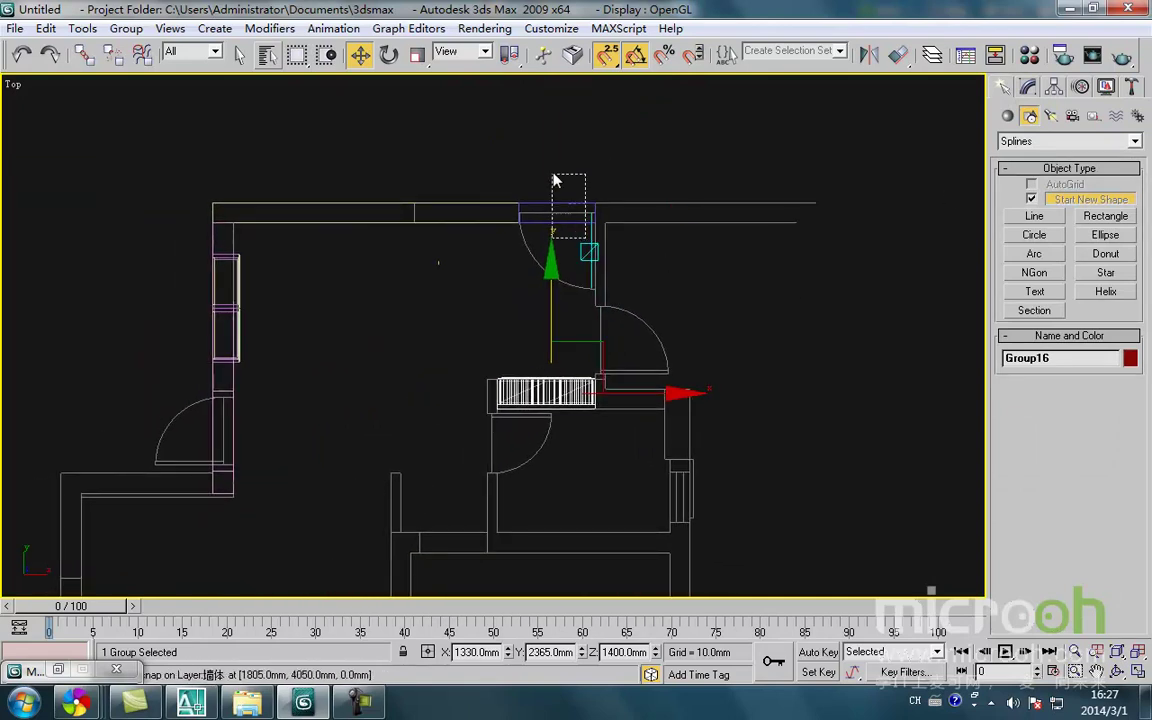
left_click(592, 397)
left_click(548, 376)
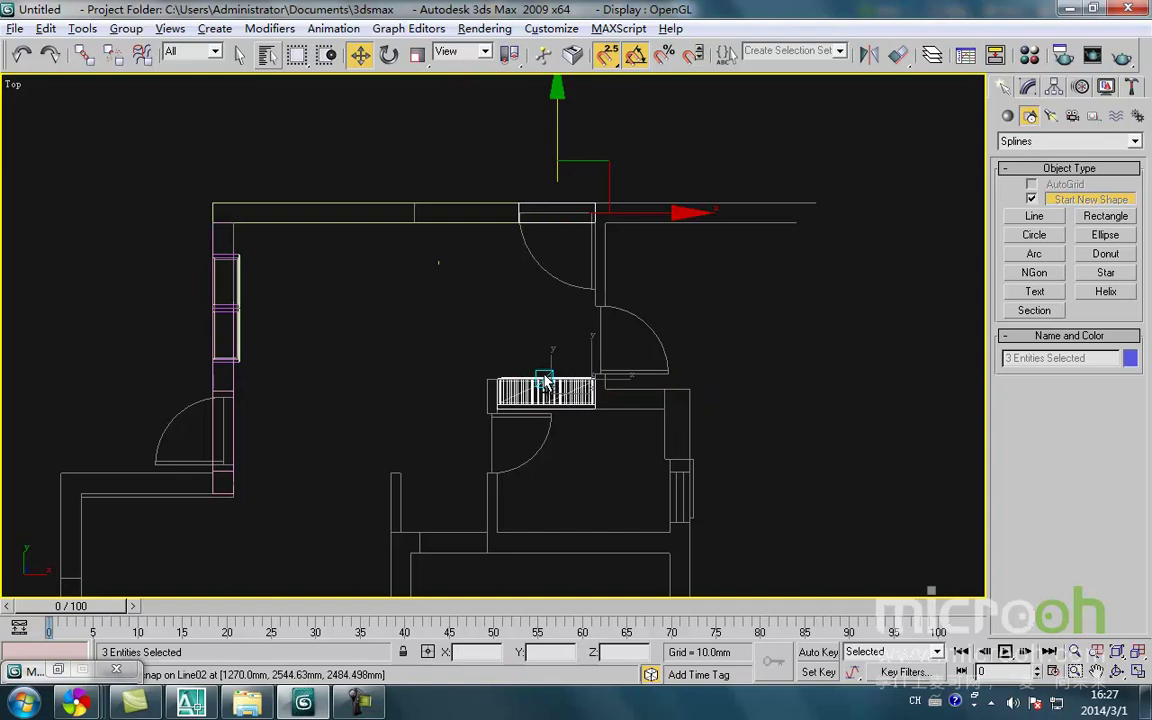
key("alt+q")
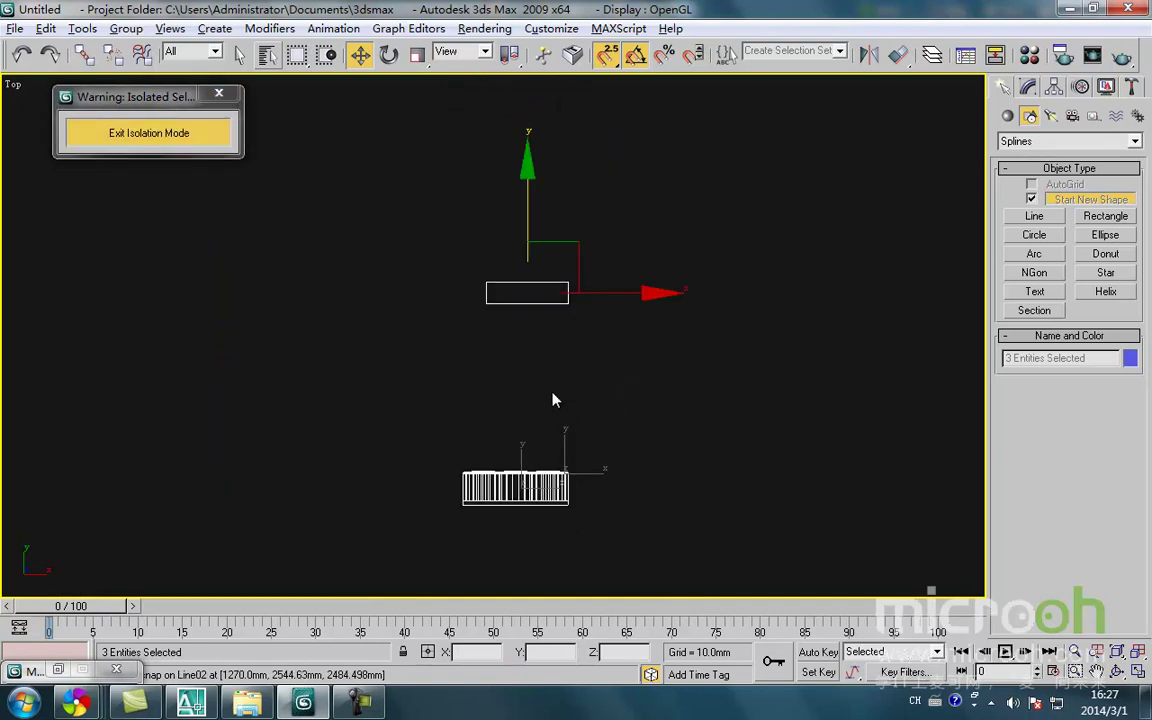
Compare the heights of the beam and the cabinet in the Left view, and exit isolation mode
key("l")
key("z")
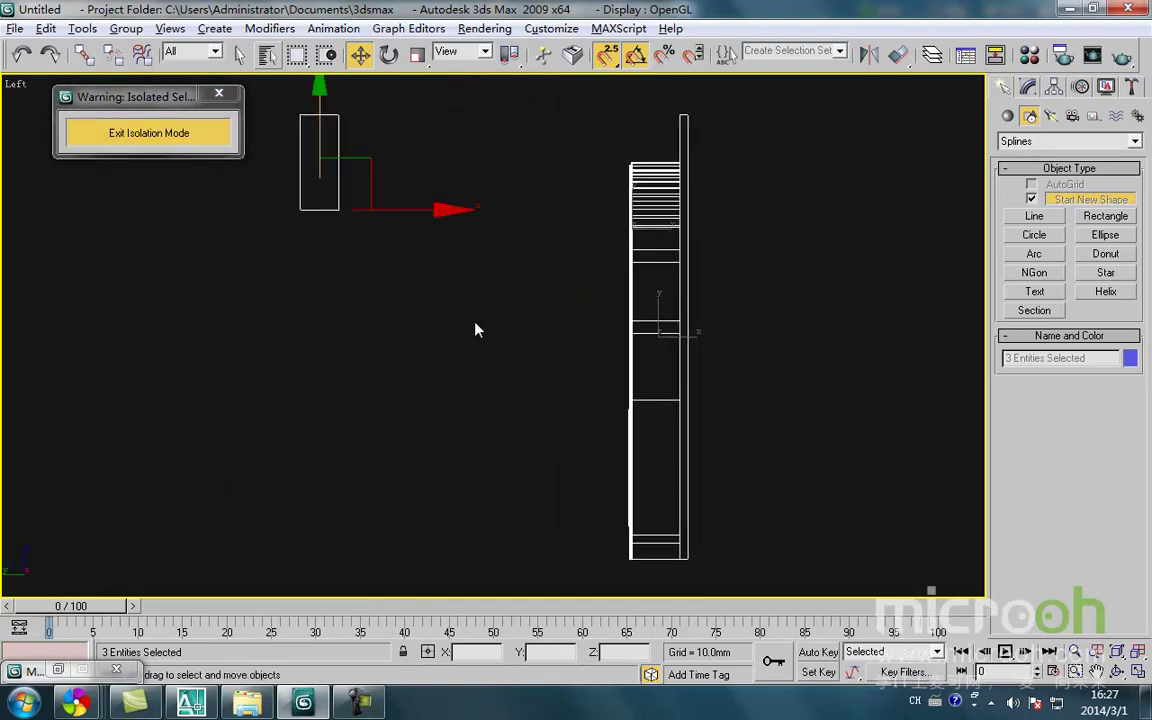
left_click(476, 327)
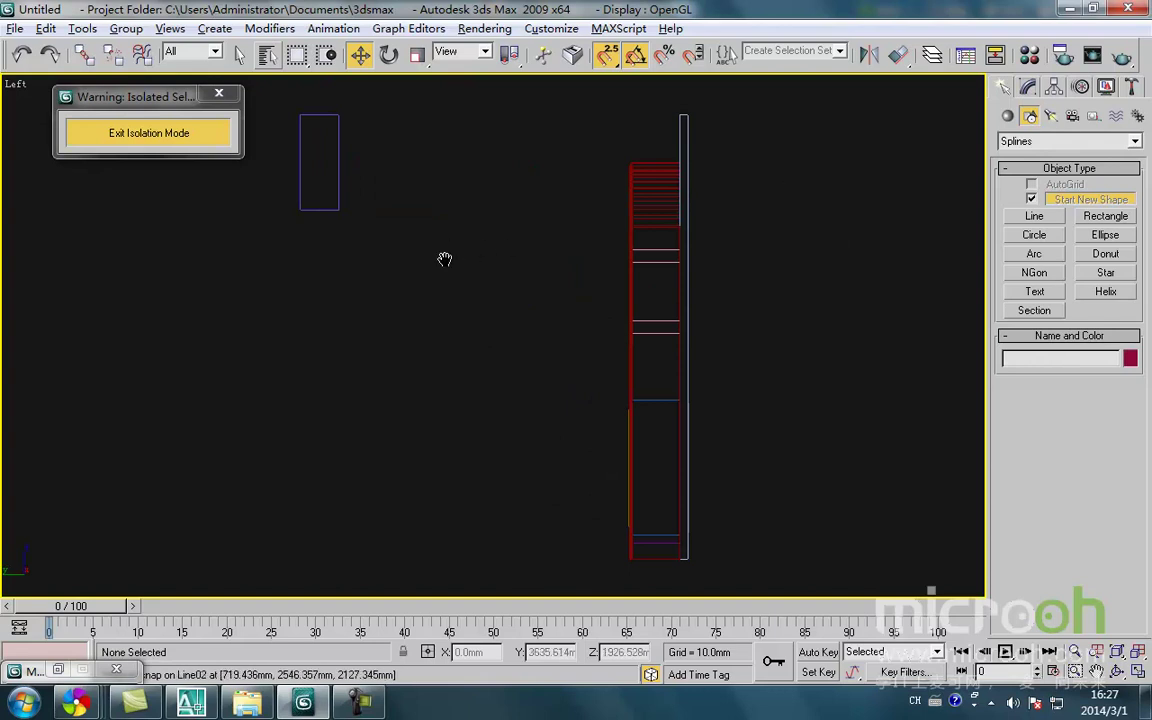
left_click(160, 133)
Draw a rectangle about 418.5 mm long and 120 mm wide in the Top view over the wall stub beside the cabinet's right end
key("t")
scroll(590, 318, "down", 4)
middle_click_drag(625, 347, 594, 429)
scroll(599, 300, "up", 1)
middle_click_drag(599, 288, 535, 324)
scroll(540, 322, "up", 3)
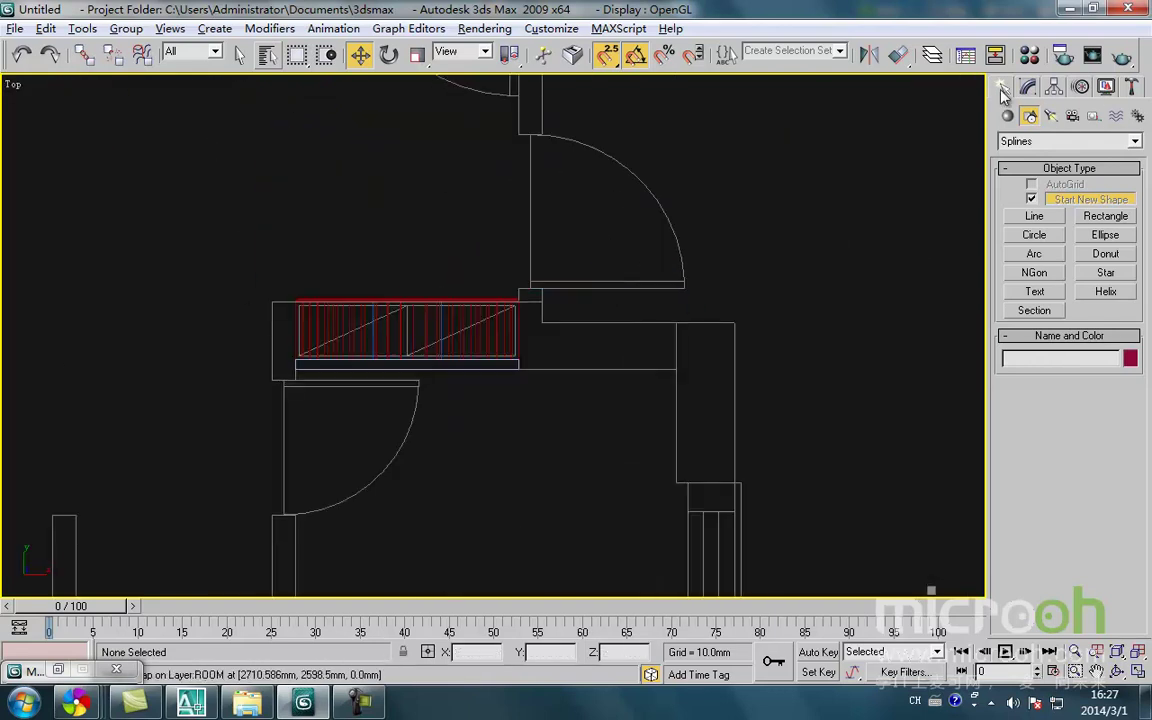
left_click(1105, 216)
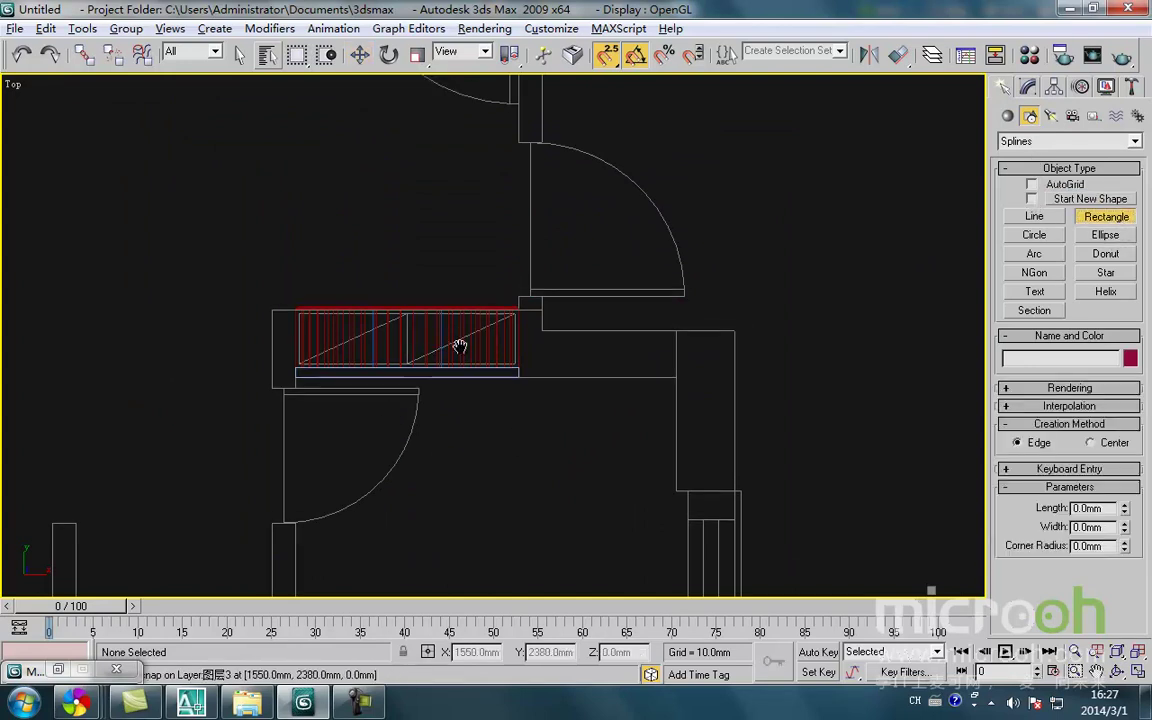
scroll(485, 355, "up", 2)
left_click_drag(507, 382, 473, 489)
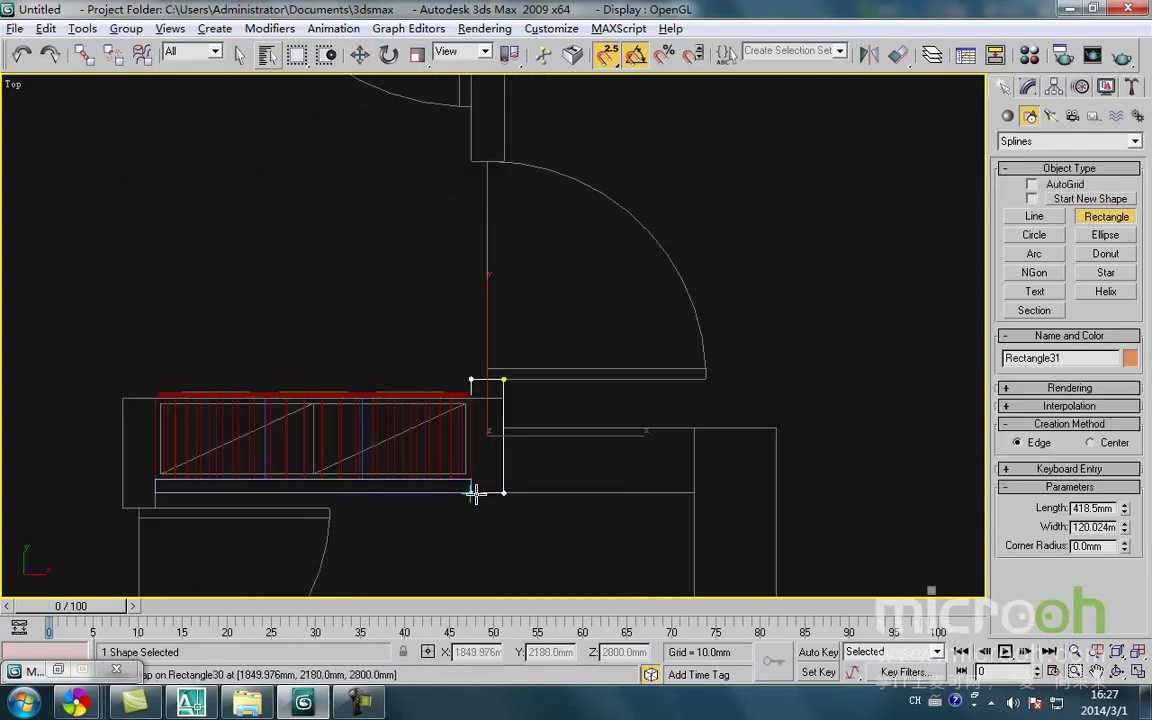
key("w")
left_click(1029, 87)
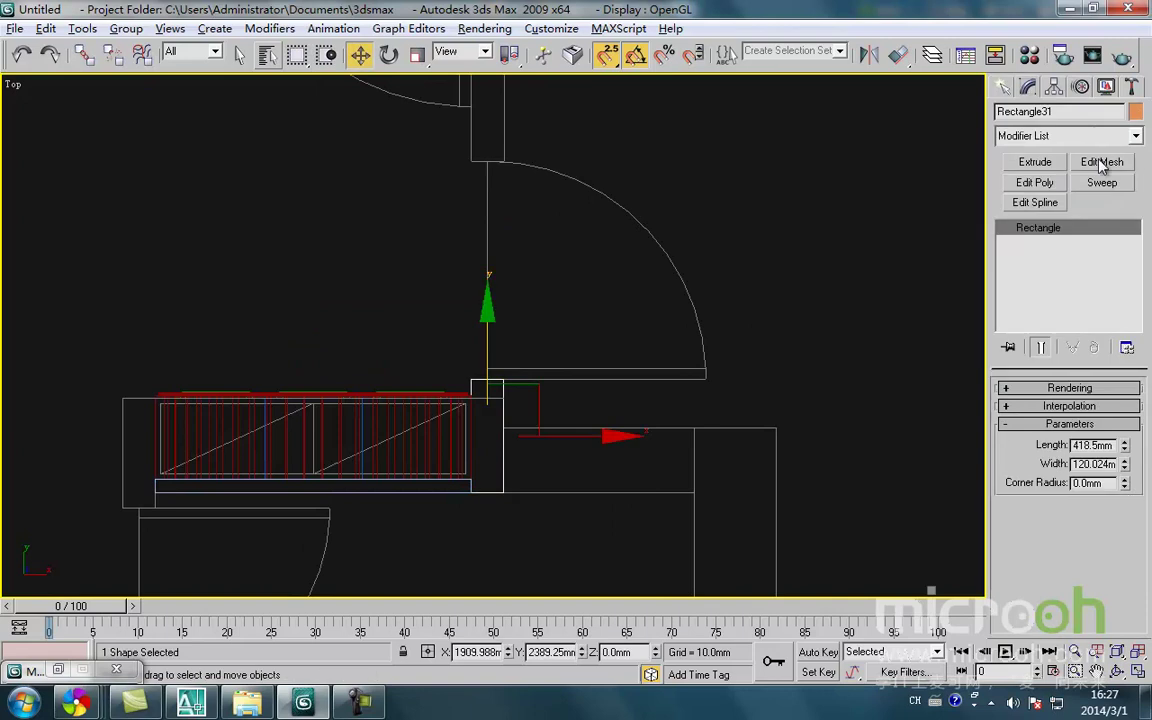
Extrude the rectangle over the wall stub beside the cabinet by 2800 mm
left_click(1038, 162)
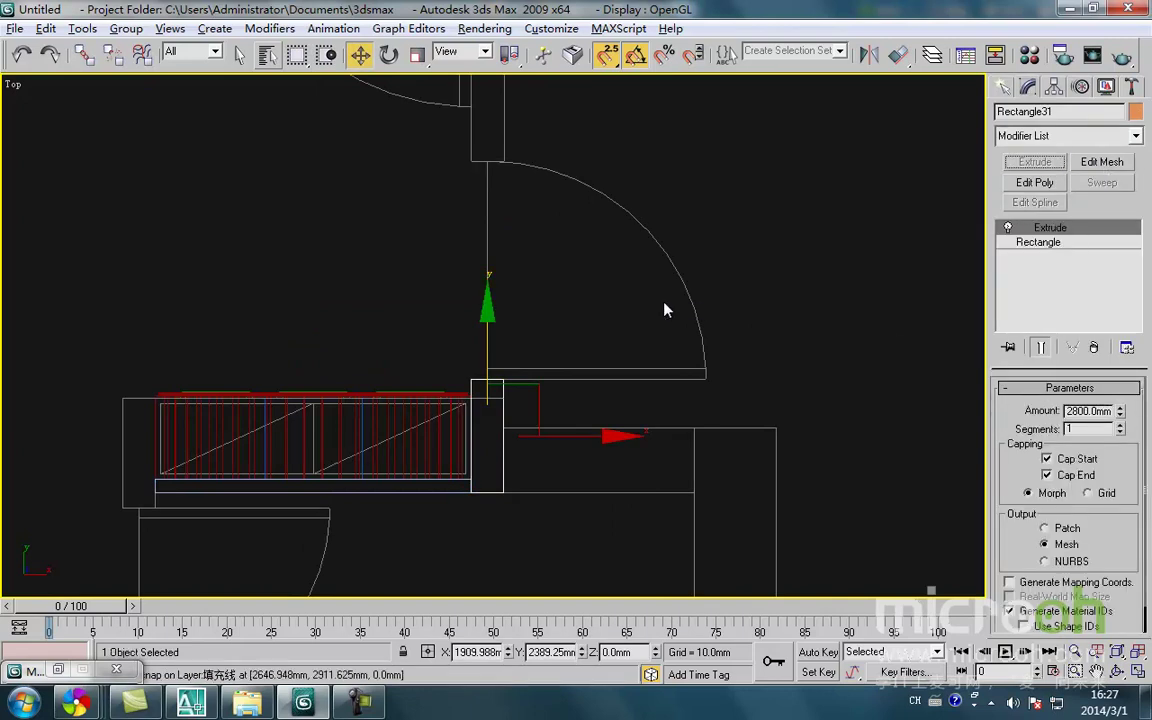
middle_click_drag(475, 212, 474, 326)
scroll(474, 326, "down", 2)
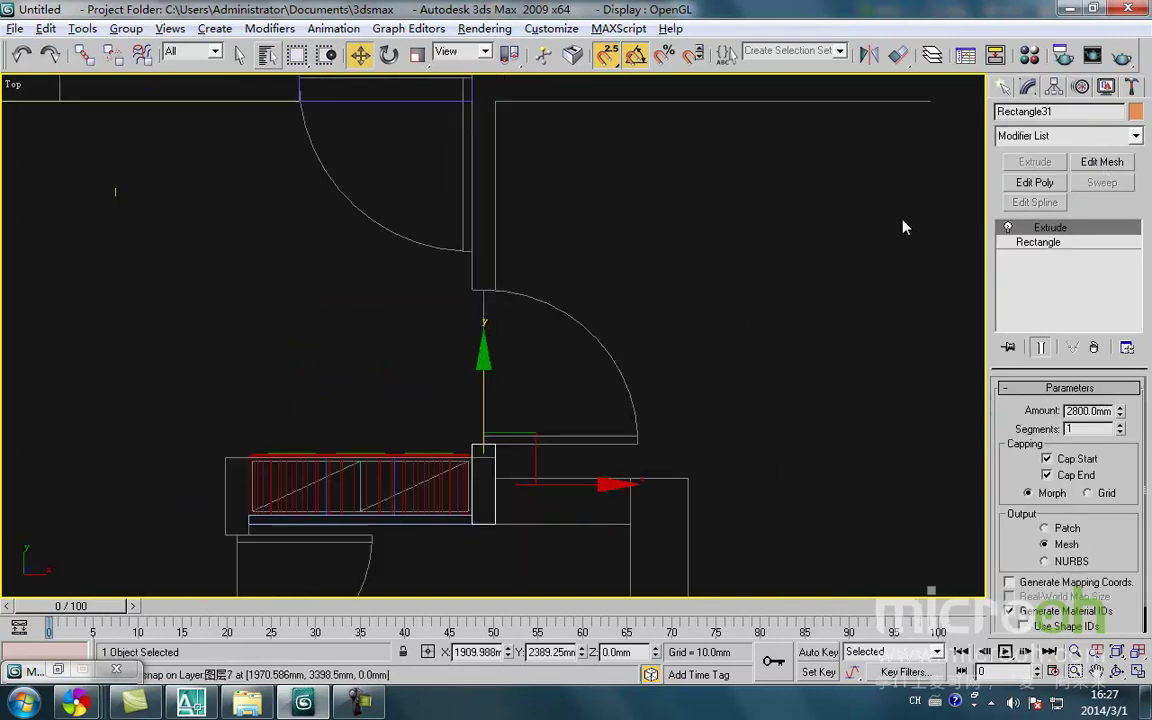
Draw a rectangle about 1225 mm long and 118 mm wide over the wall between the two upper doorways and extrude it 2800 mm
right_click(668, 281)
left_click(695, 175)
middle_click_drag(485, 287, 483, 391)
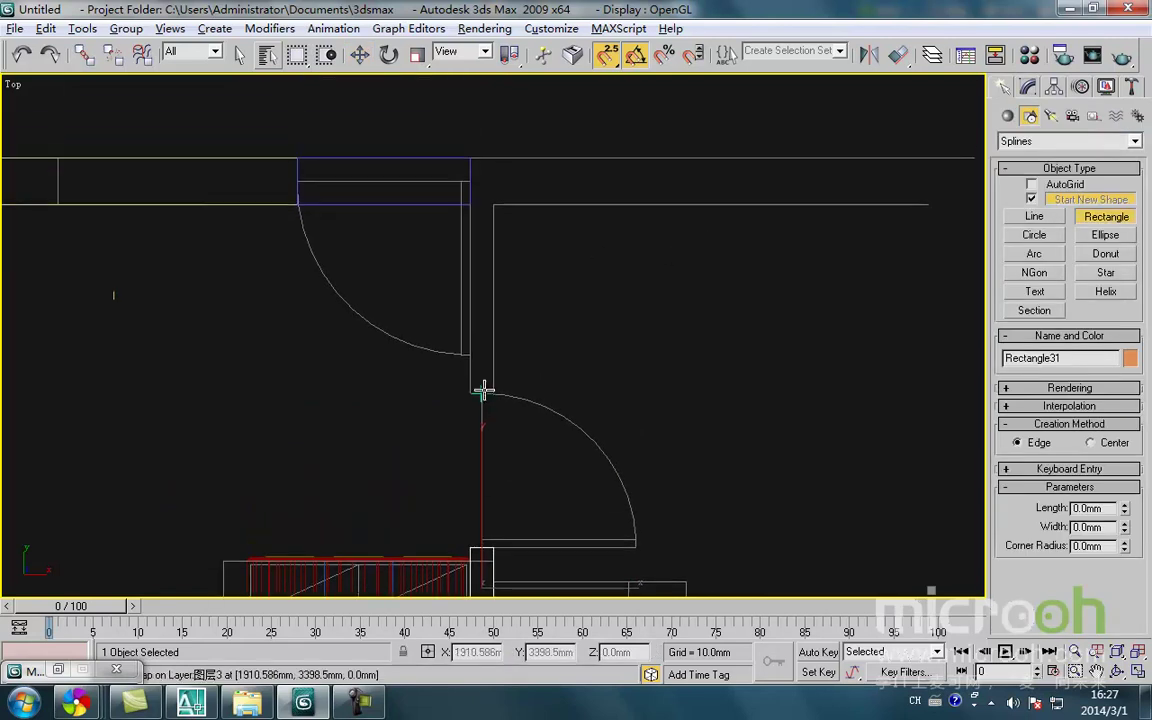
left_click_drag(470, 158, 493, 398)
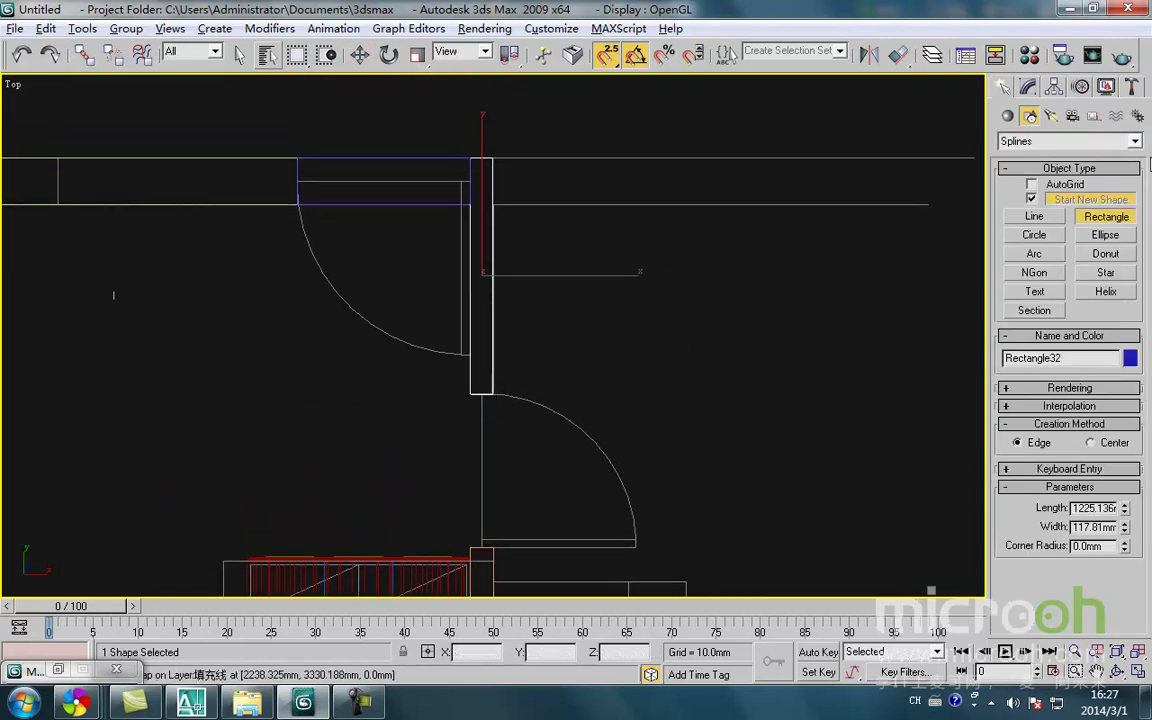
left_click(1027, 88)
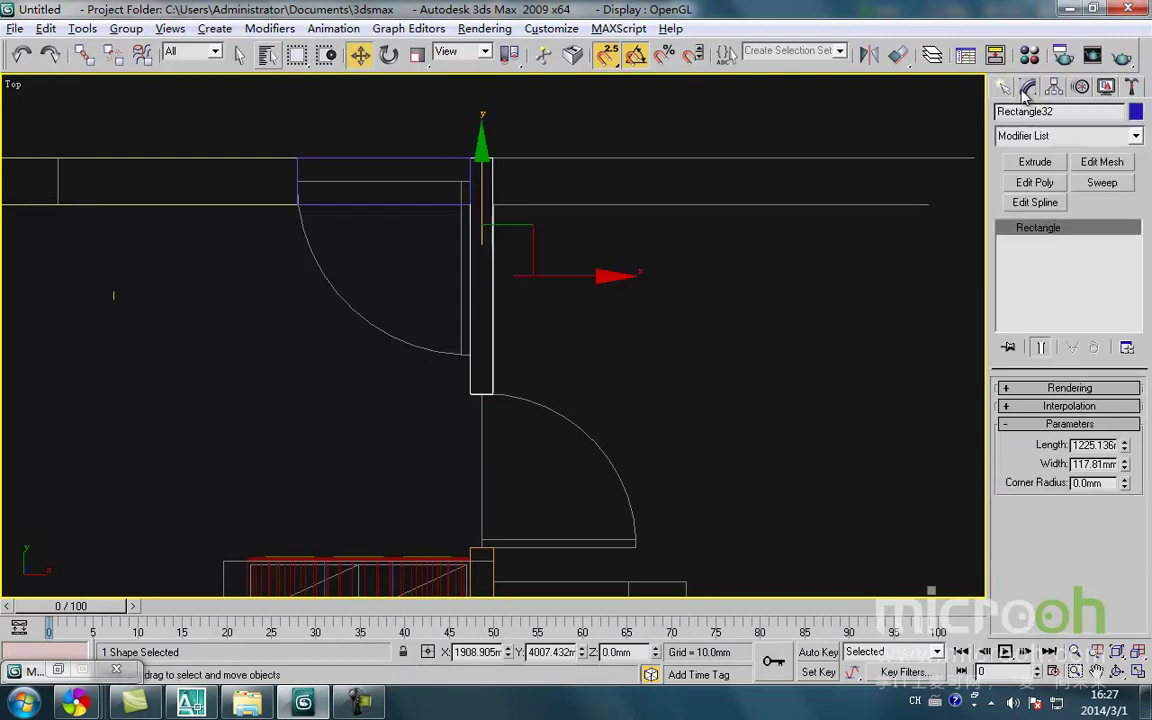
left_click(1035, 163)
middle_click_drag(475, 384, 509, 306)
left_click(555, 430)
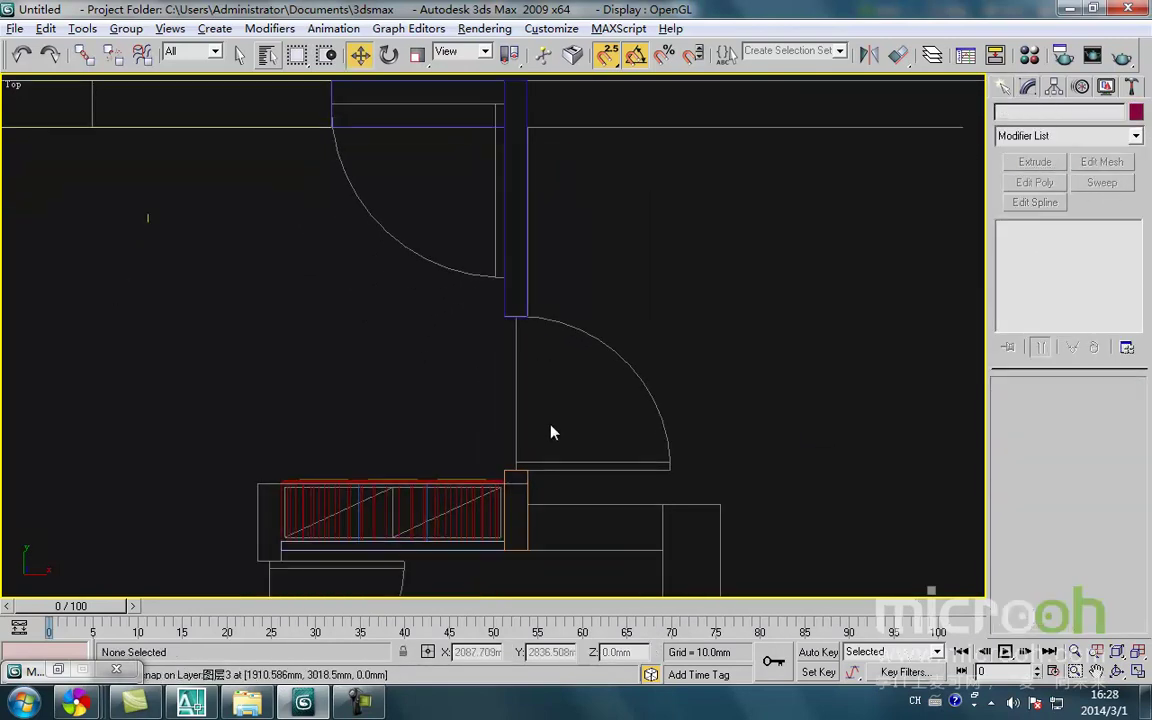
Draw a rectangle over the doorway opening between the new wall segment and the wall stub
scroll(452, 392, "down", 3)
middle_click_drag(225, 412, 426, 388)
scroll(545, 375, "up", 5)
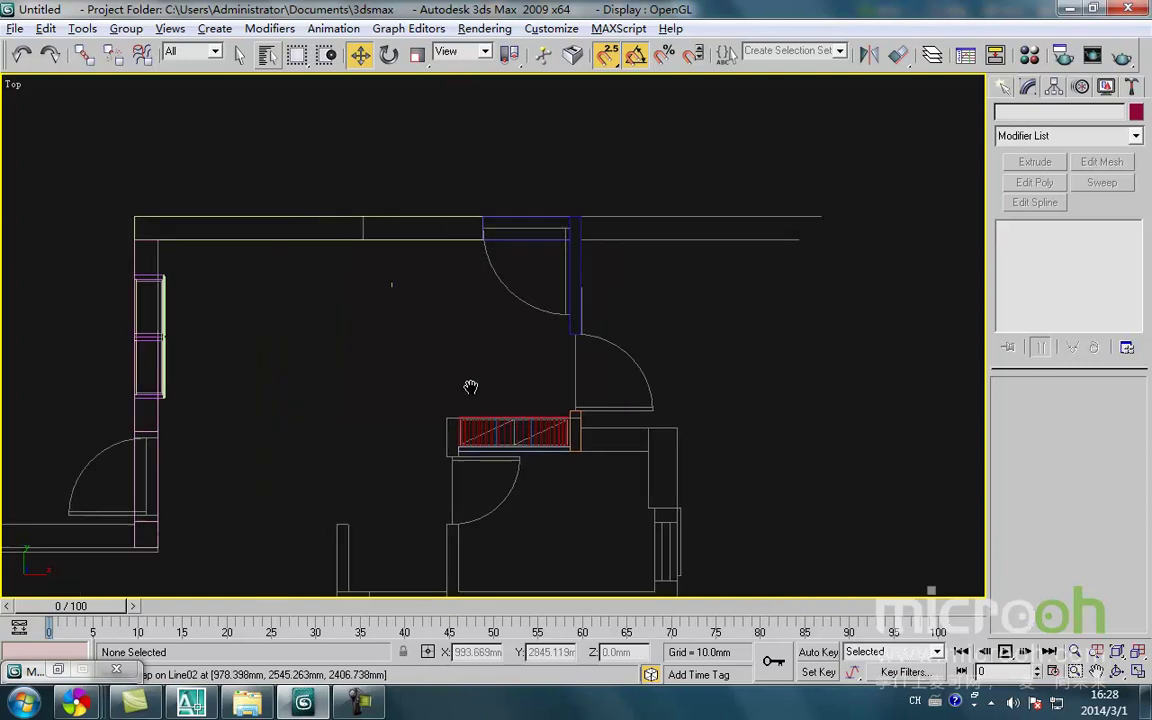
right_click(524, 328)
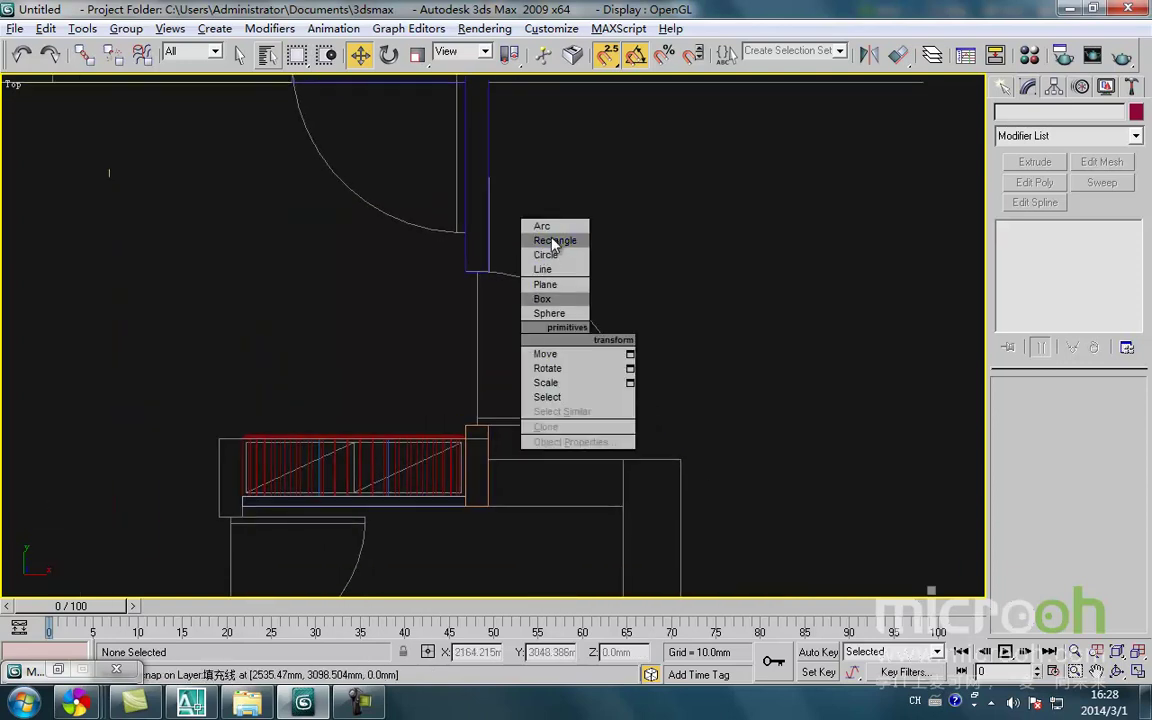
left_click(550, 239)
scroll(491, 278, "up", 5)
middle_click_drag(491, 278, 510, 221)
left_click_drag(447, 213, 494, 509)
Extrude the doorway rectangle by 70 mm and deselect it
left_click(1029, 88)
left_click(1046, 168)
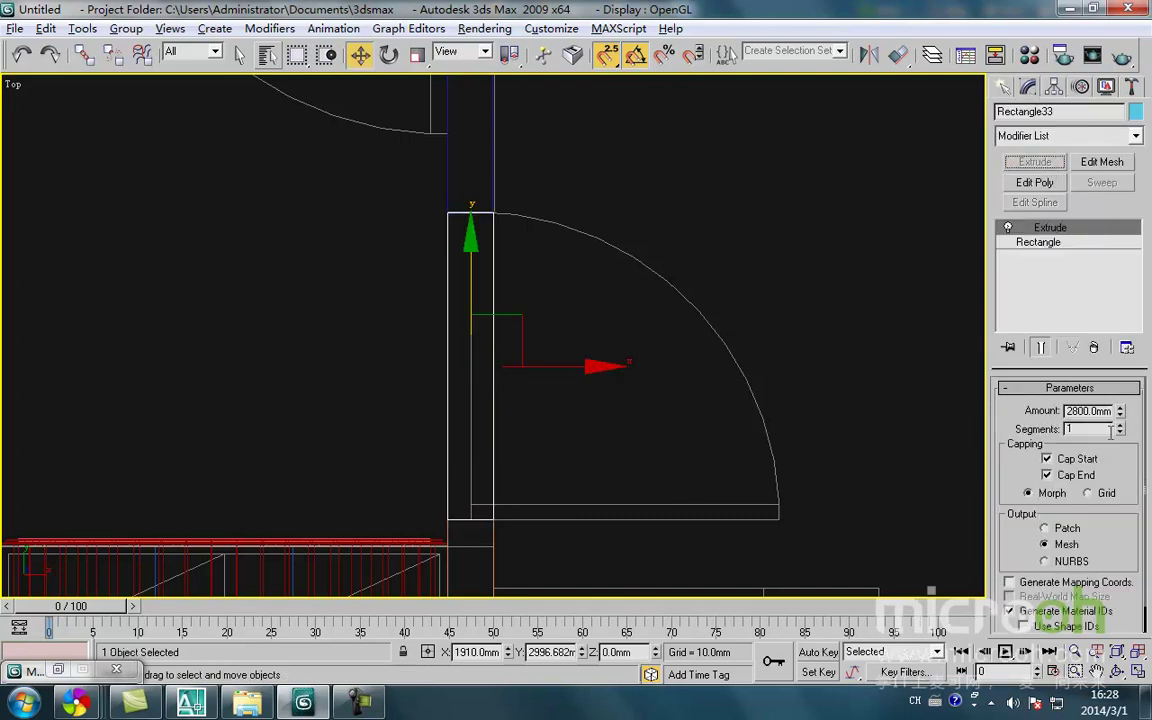
type("70")
key("Return")
left_click(530, 435)
Select the doorway beam and the two wall pieces on either side of it and isolate them
left_click(450, 370)
middle_click_drag(524, 248, 483, 275)
left_click_drag(483, 275, 412, 228, "ctrl")
middle_click_drag(438, 290, 440, 185)
left_click_drag(489, 463, 454, 414, "ctrl")
key("alt+q")
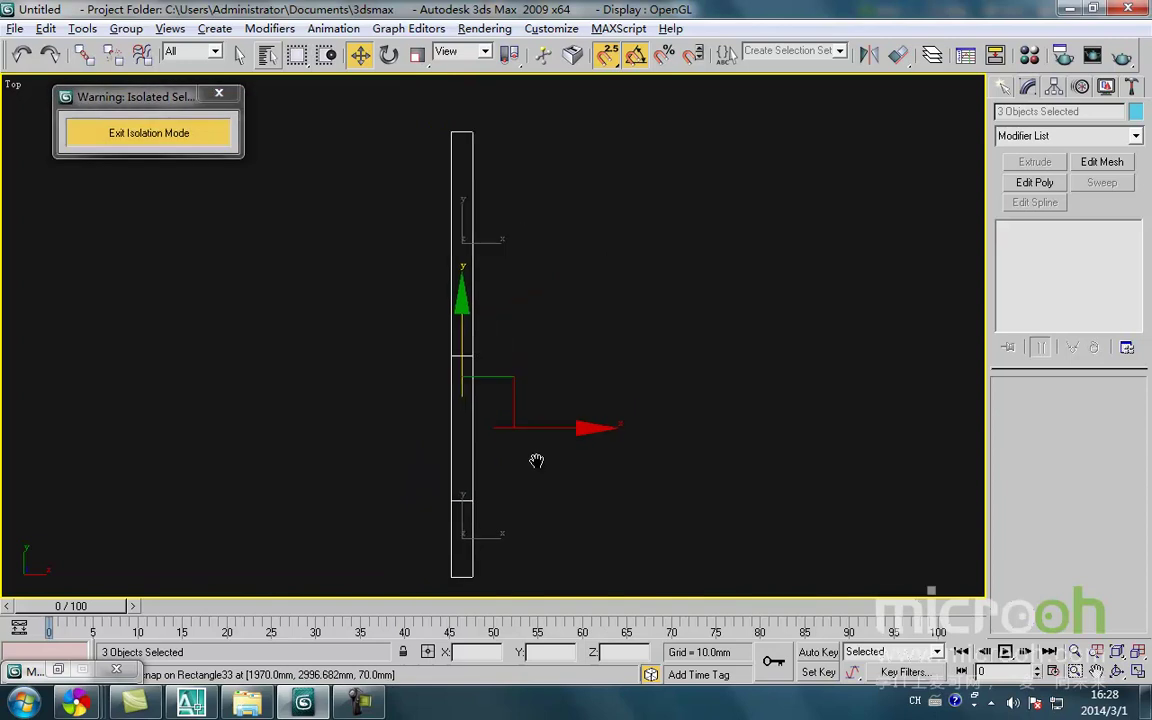
In the Left view, set the doorway beam's extrusion to 700 mm and snap its top to the tops of both walls
key("l")
key("z")
left_click(550, 517)
left_click_drag(556, 555, 545, 205)
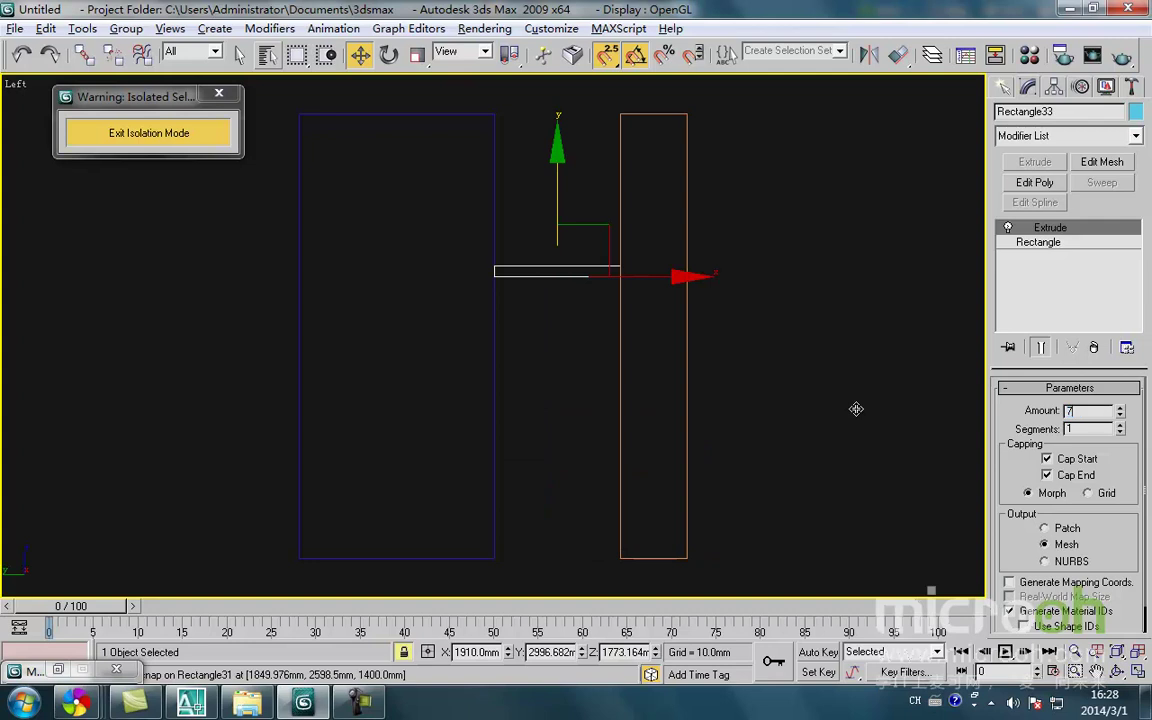
middle_click_drag(589, 180, 594, 245)
left_click_drag(496, 238, 496, 180)
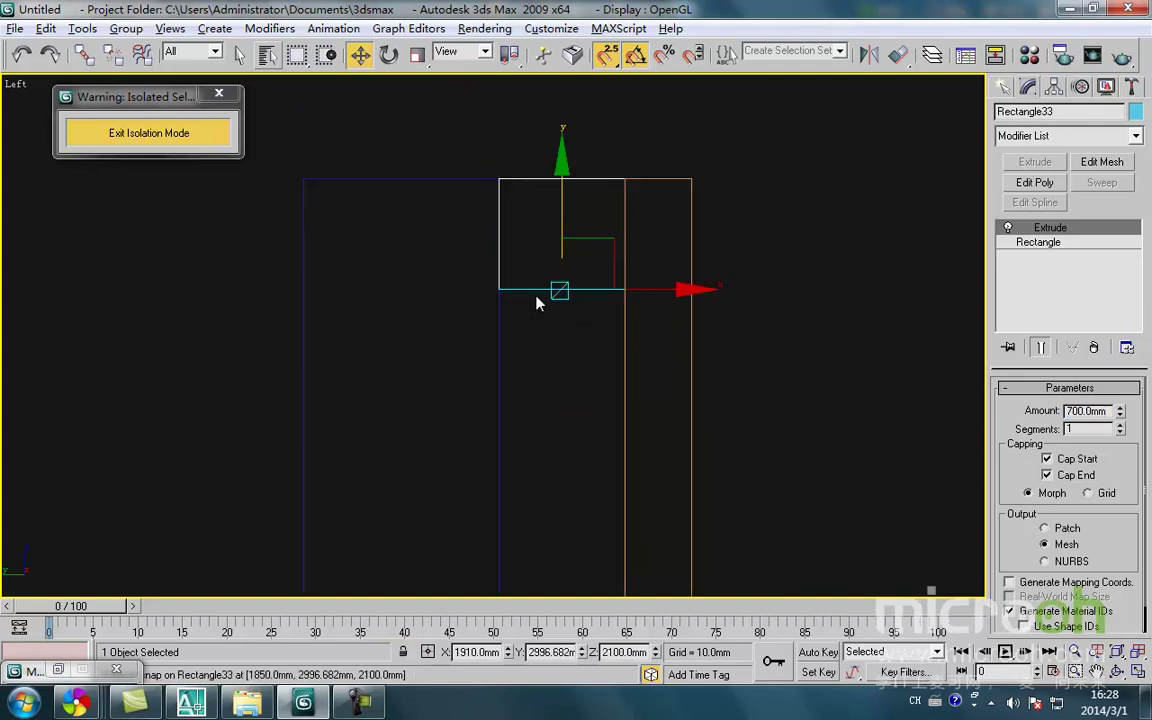
Assign the 原墙的墙纸 material to the beam and both wall pieces in shaded display and exit isolation mode
left_click(783, 342)
left_click_drag(783, 342, 428, 180)
key("t")
mouse_move(424, 167)
middle_mouse_down()
mouse_move(539, 292)
mouse_move(529, 328)
middle_mouse_up()
key("F3")
middle_click_drag(578, 394, 710, 298, "alt")
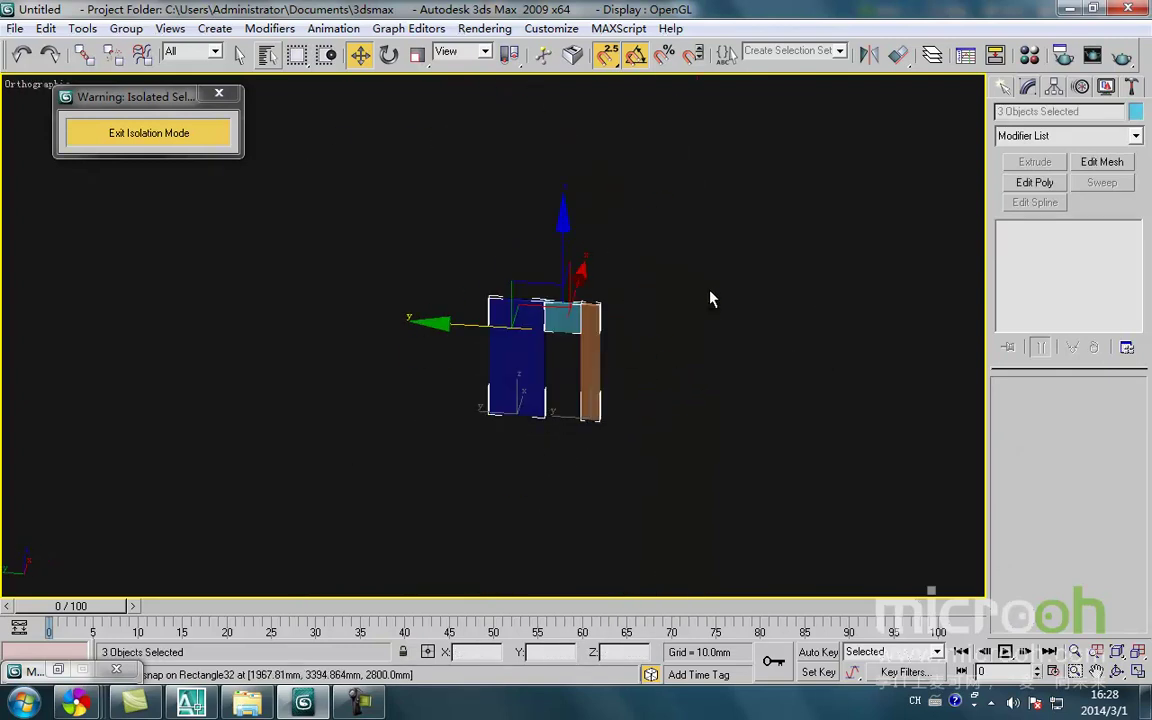
key("m")
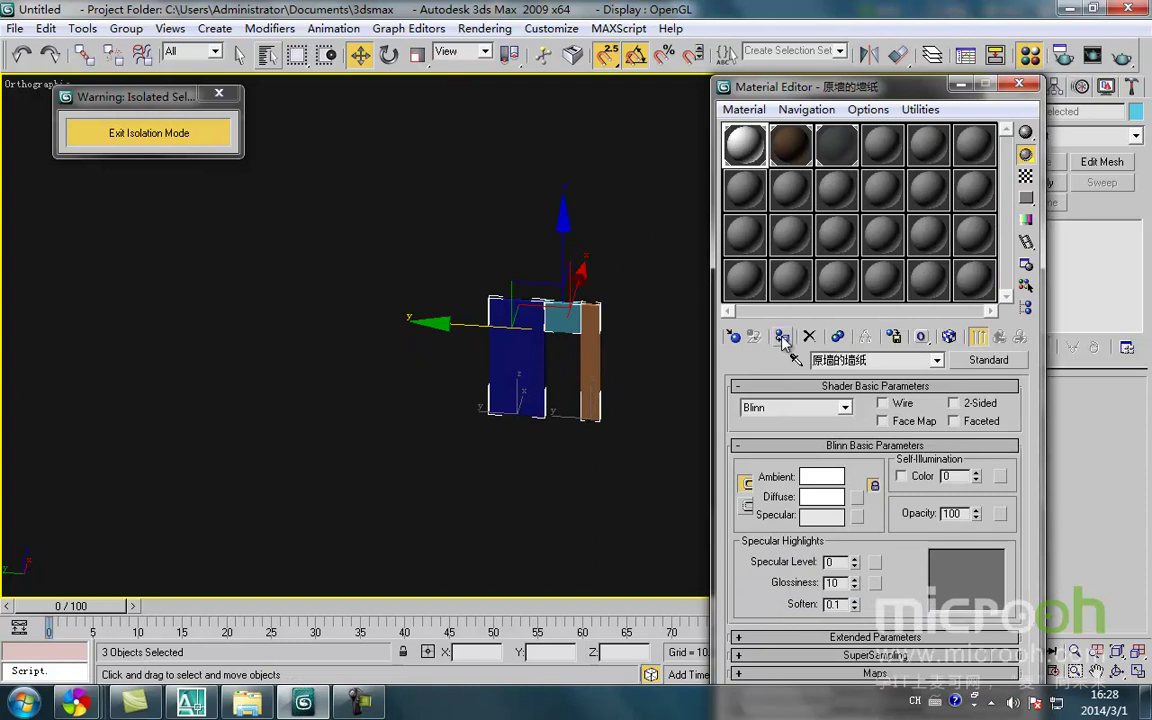
left_click(783, 340)
left_click(541, 247)
left_click(1024, 90)
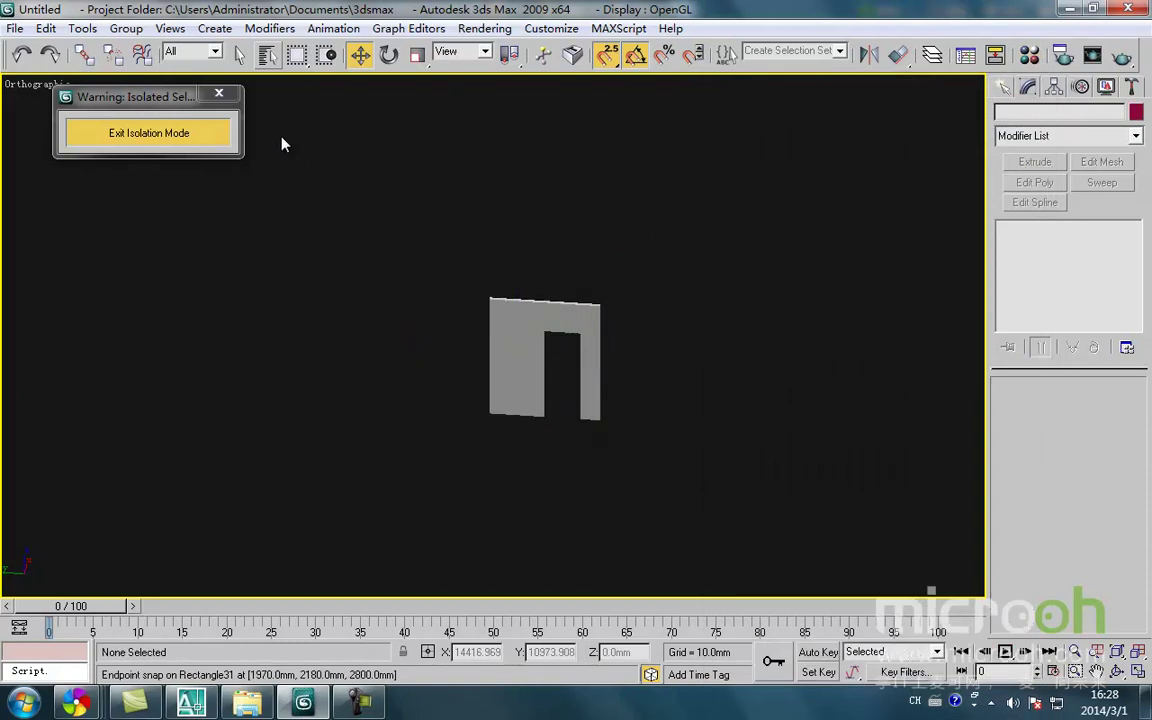
left_click(190, 134)
Examine the new walls and cabinet in a shaded orthographic view and the neighbouring doorways in the Top view
middle_click_drag(414, 265, 382, 226)
scroll(546, 339, "up", 10)
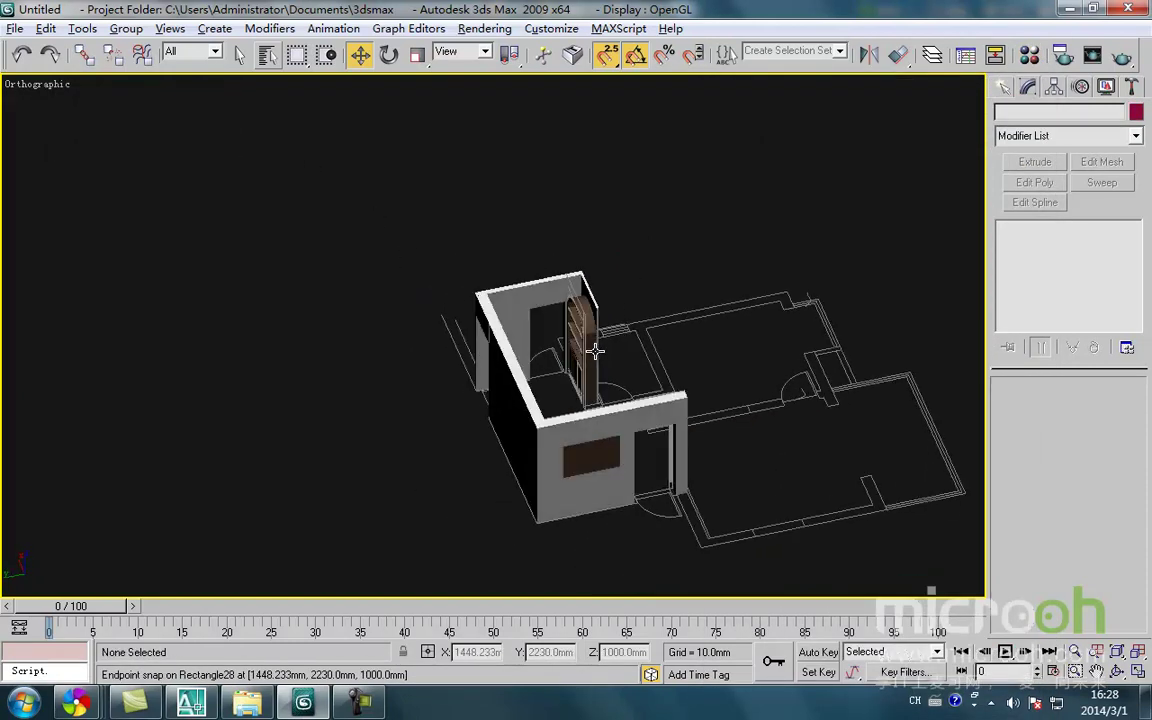
scroll(563, 260, "down", 8)
middle_click_drag(560, 288, 558, 416, "alt")
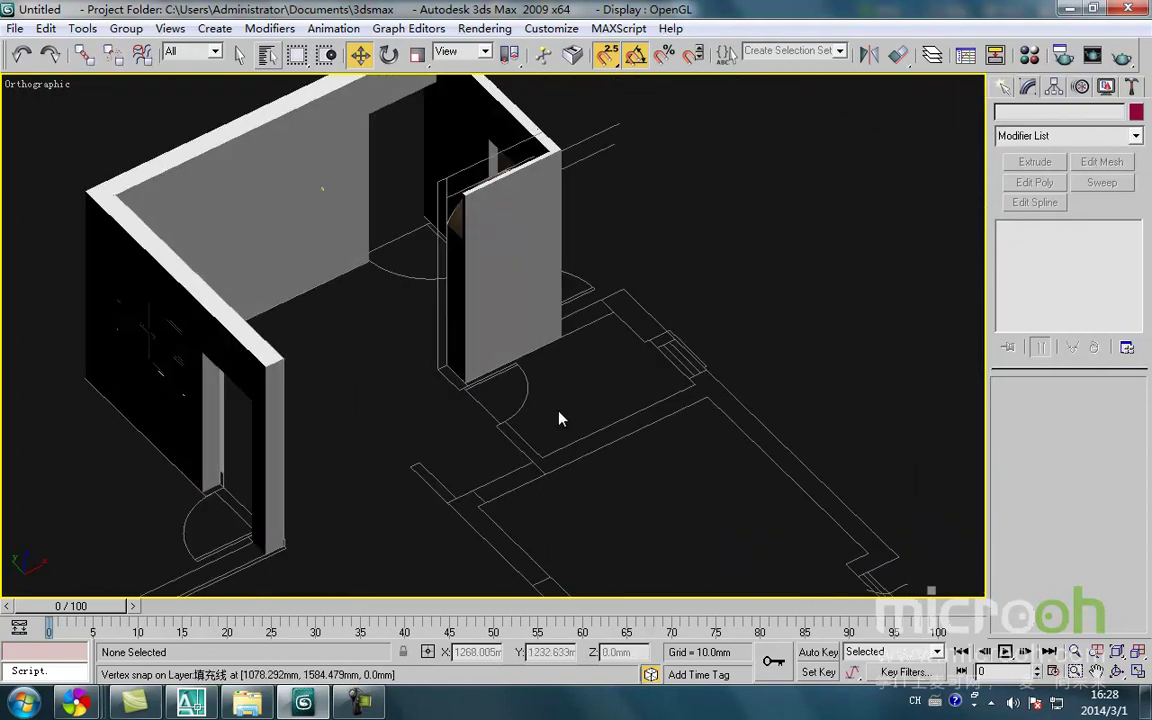
middle_click_drag(570, 350, 548, 370)
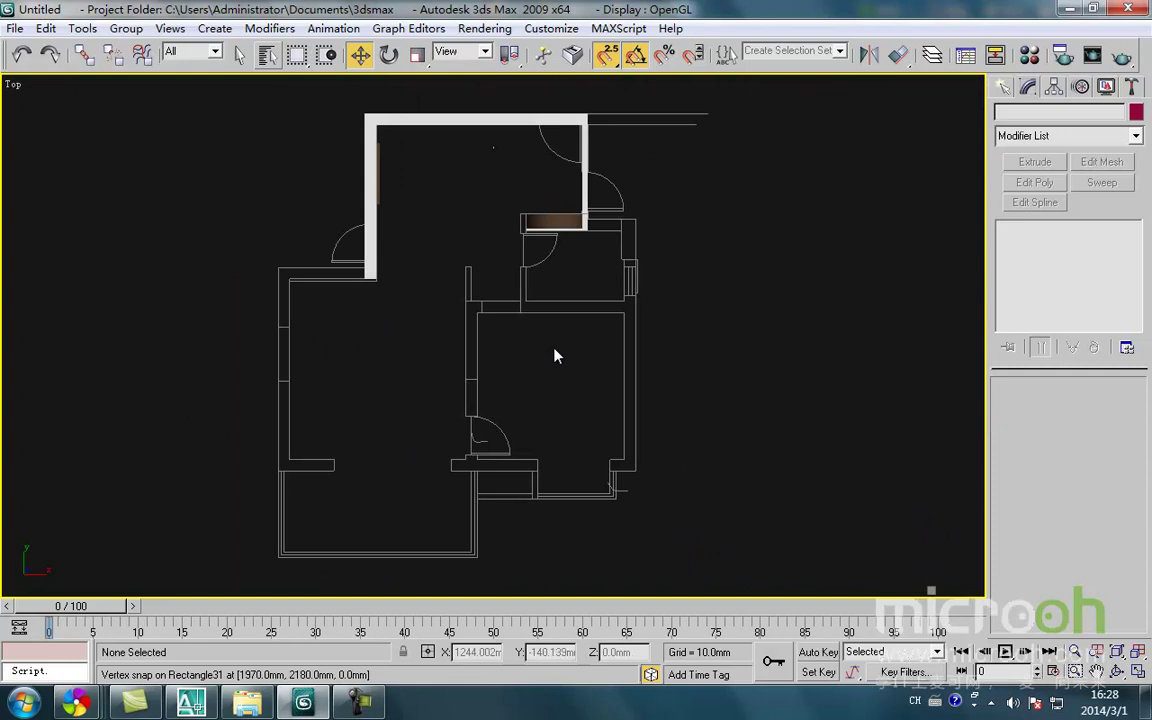
scroll(555, 360, "up", 5)
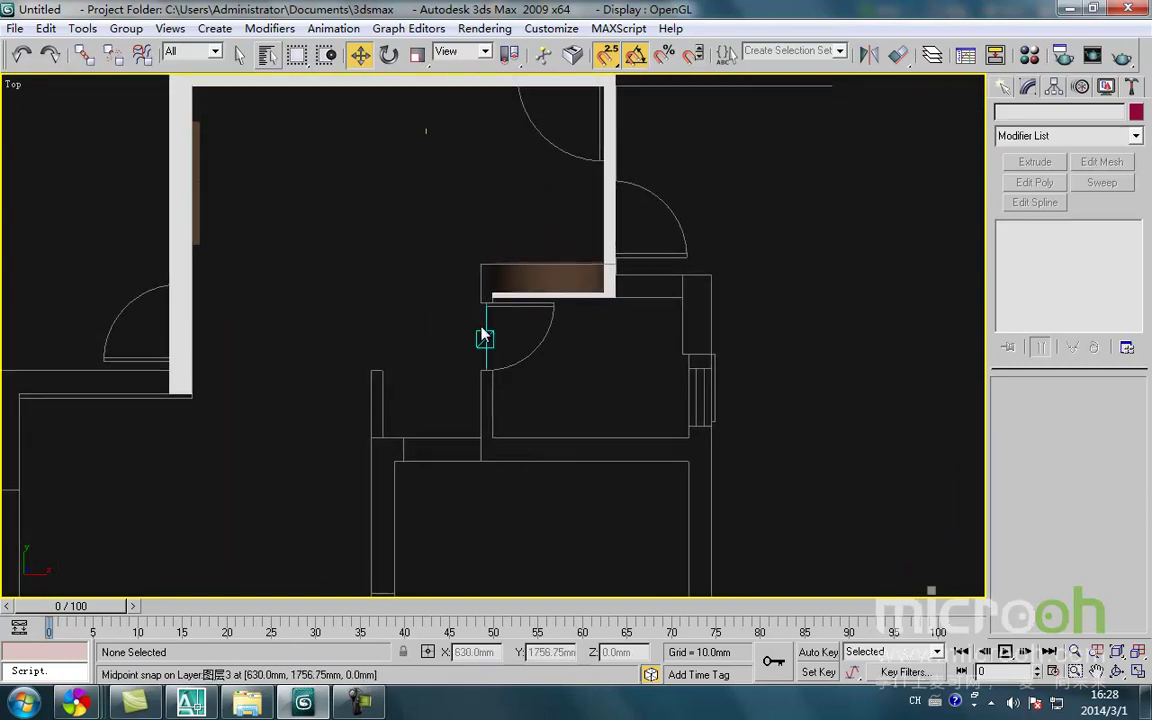
mouse_move(487, 303)
middle_mouse_down()
mouse_move(427, 324)
mouse_move(496, 307)
middle_mouse_up()
scroll(442, 316, "up", 5)
scroll(496, 307, "down", 3)
middle_click_drag(753, 220, 713, 315)
scroll(713, 315, "down", 2)
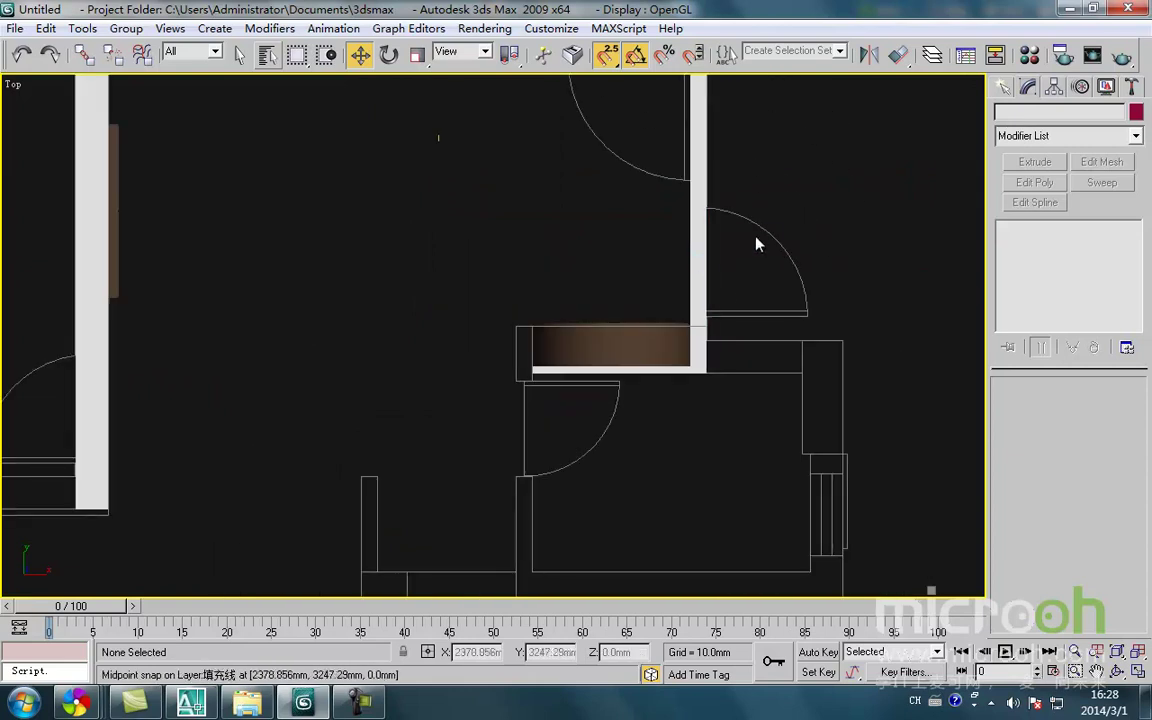
Select the doorway beam and its two adjoining wall pieces in wireframe display and group them
key("F3")
middle_click_drag(749, 222, 731, 260)
left_click_drag(731, 259, 638, 217)
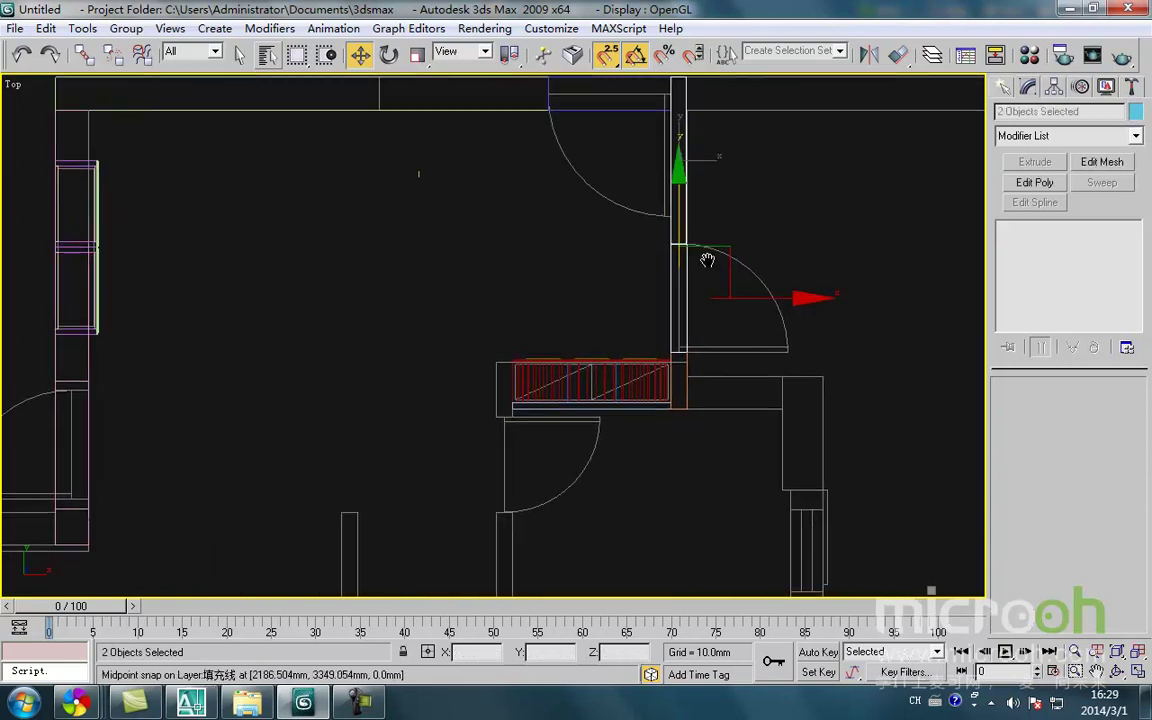
middle_click_drag(721, 377, 712, 326)
left_click(674, 290, "ctrl")
left_click(122, 30)
left_click(147, 46)
left_click(586, 378)
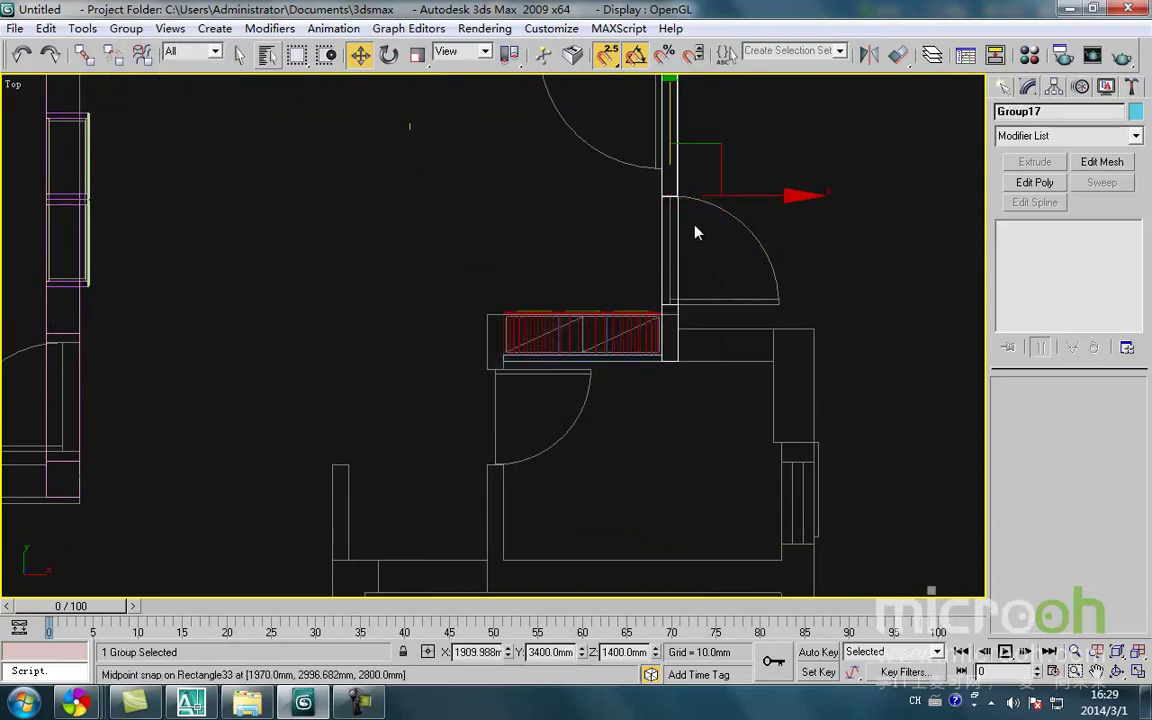
Copy the wall group onto the wall line of the doorway below the cabinet and snap it to the lower wall corner
mouse_move(720, 162)
left_mouse_down("shift")
mouse_move(432, 339)
mouse_move(368, 412)
left_mouse_up("shift")
key("Return")
middle_click_drag(403, 415, 397, 303)
left_click_drag(371, 462, 481, 482)
middle_click_drag(528, 391, 527, 424)
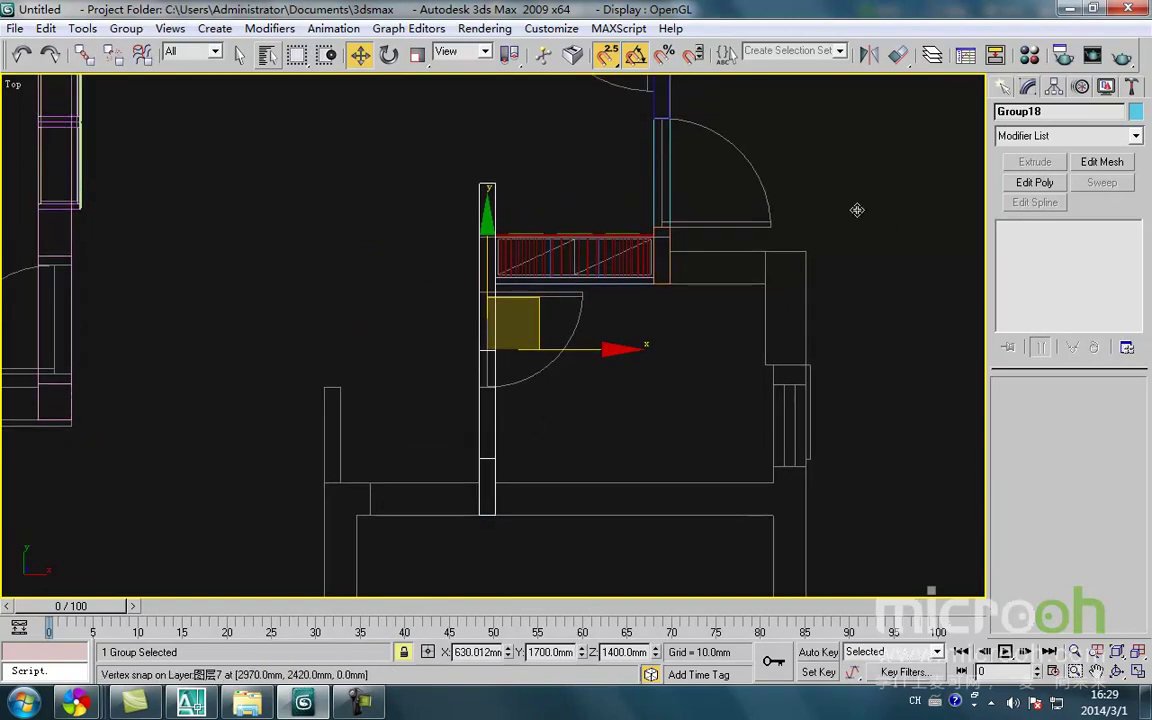
Apply Edit Mesh to the copied wall group, try to move its door-opening vertices and undo the move
left_click(1113, 167)
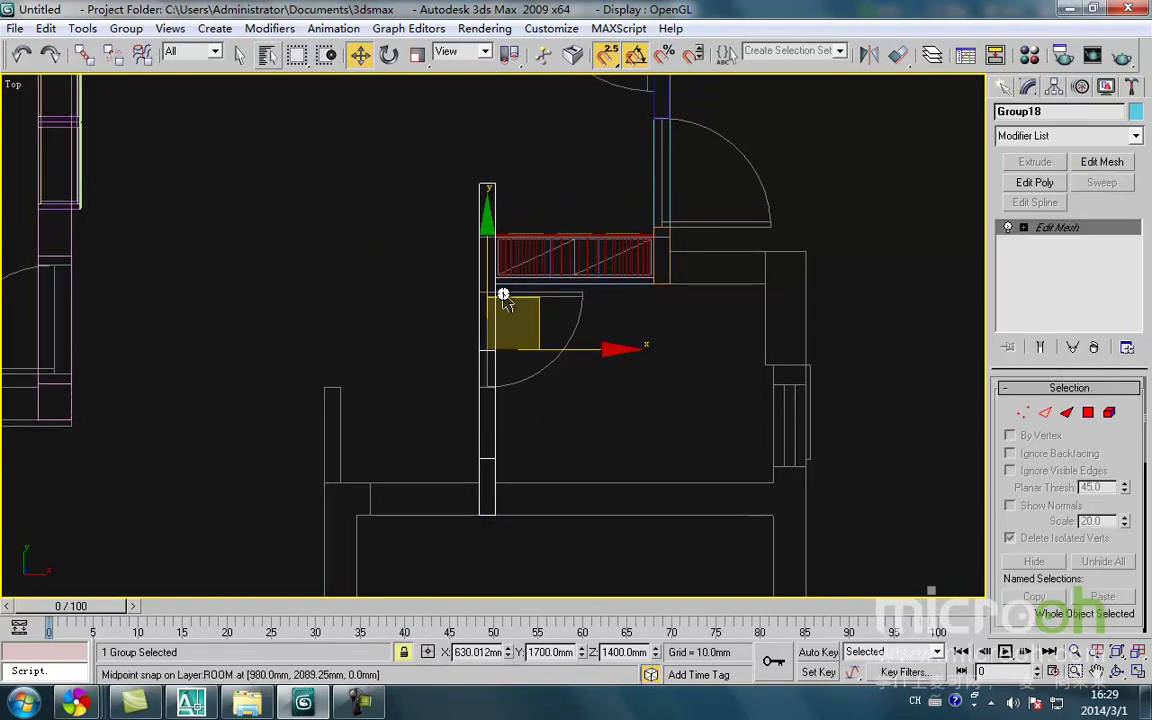
middle_click_drag(478, 271, 491, 340)
left_click(1022, 412)
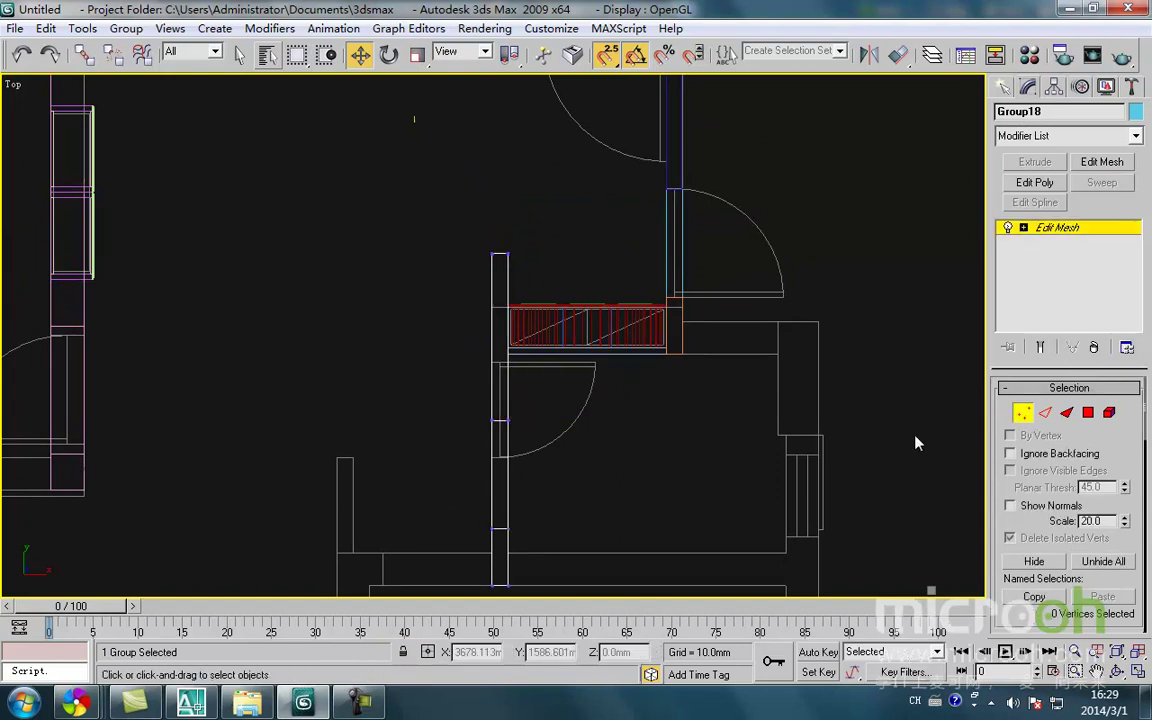
left_click_drag(529, 548, 434, 406)
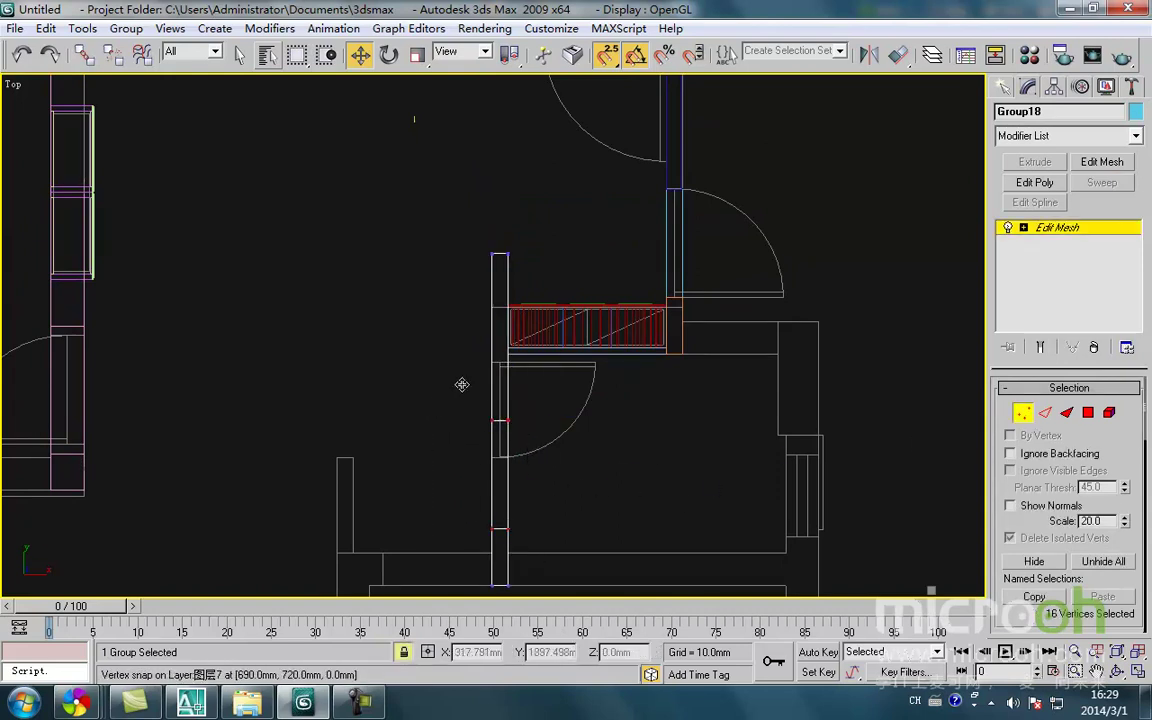
left_click_drag(485, 533, 488, 460)
key("ctrl+z")
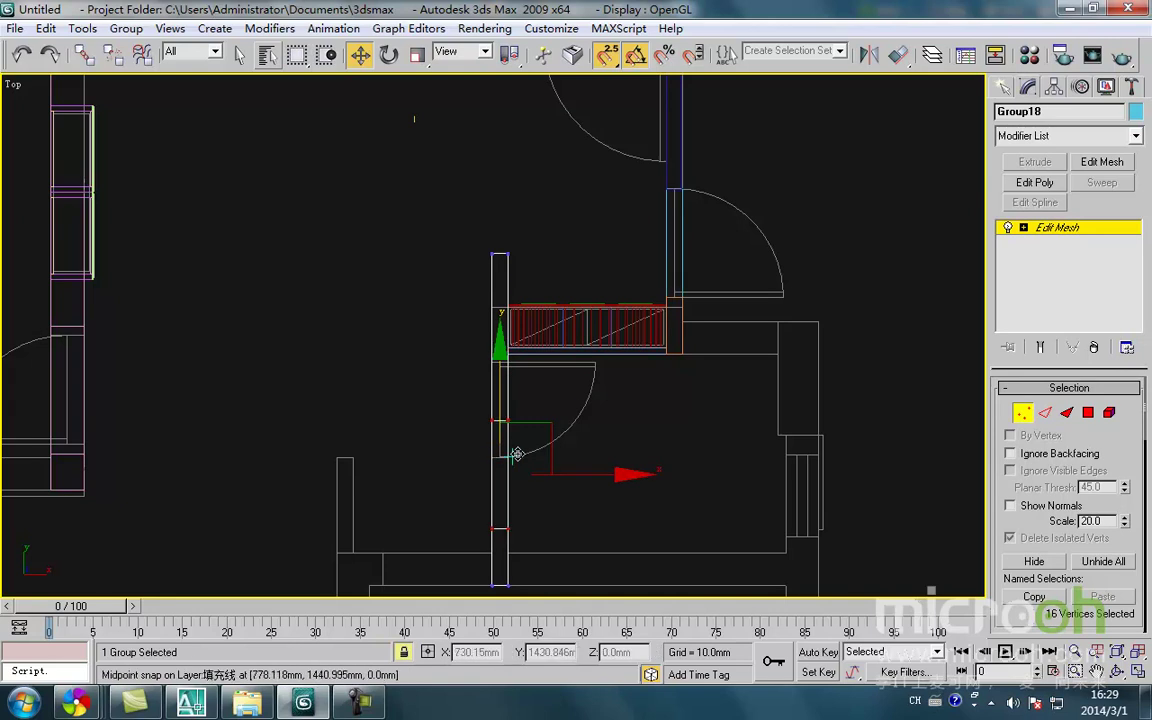
Leave vertex editing and delete the copied wall group
middle_click_drag(775, 334, 730, 403)
scroll(730, 403, "down", 2)
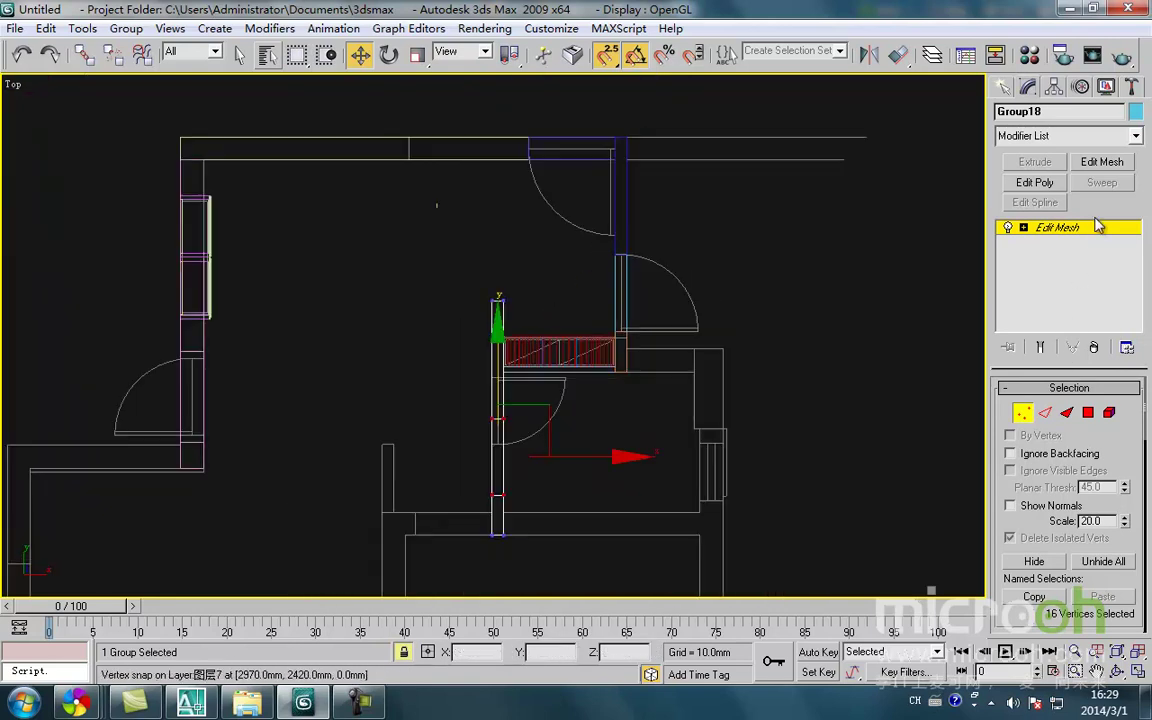
middle_click_drag(652, 391, 672, 379)
left_click(1027, 411)
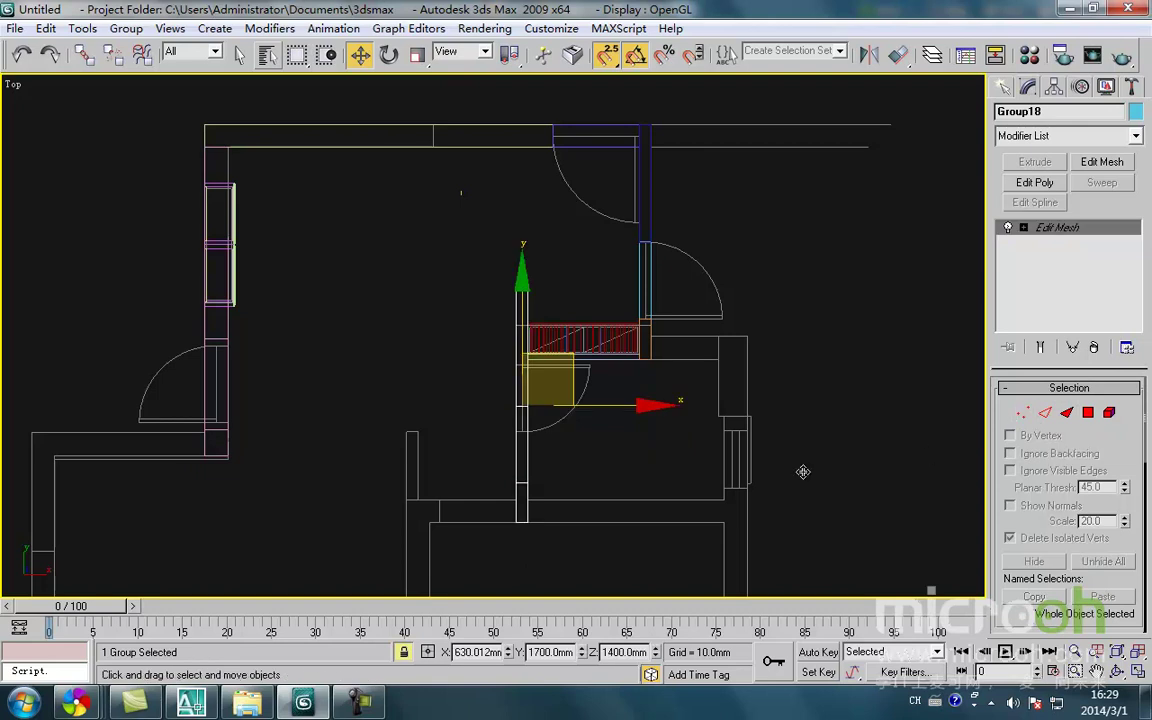
middle_click_drag(740, 458, 736, 447)
left_click(797, 380)
Make one copy of the wall group carrying Edit Mesh and snap its lower end to the wall corner below the cabinet's doorway
middle_click_drag(798, 385, 753, 417)
scroll(720, 415, "up", 4)
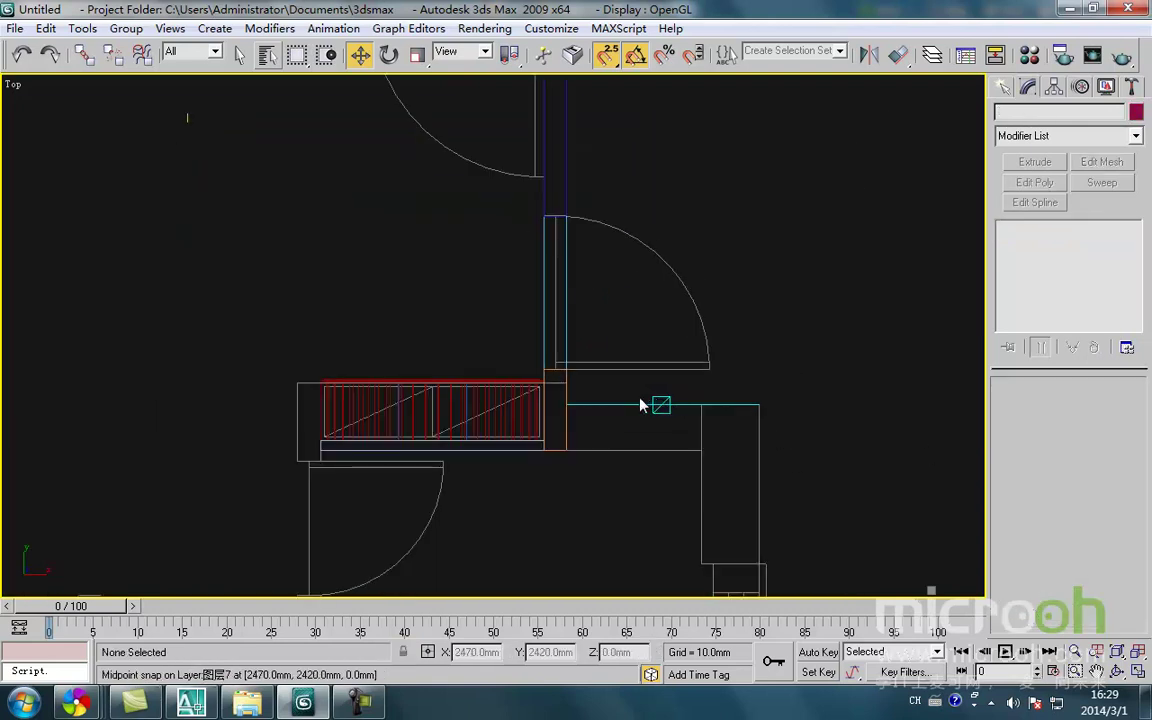
left_click(560, 210)
left_click_drag(597, 188, 437, 435, "shift")
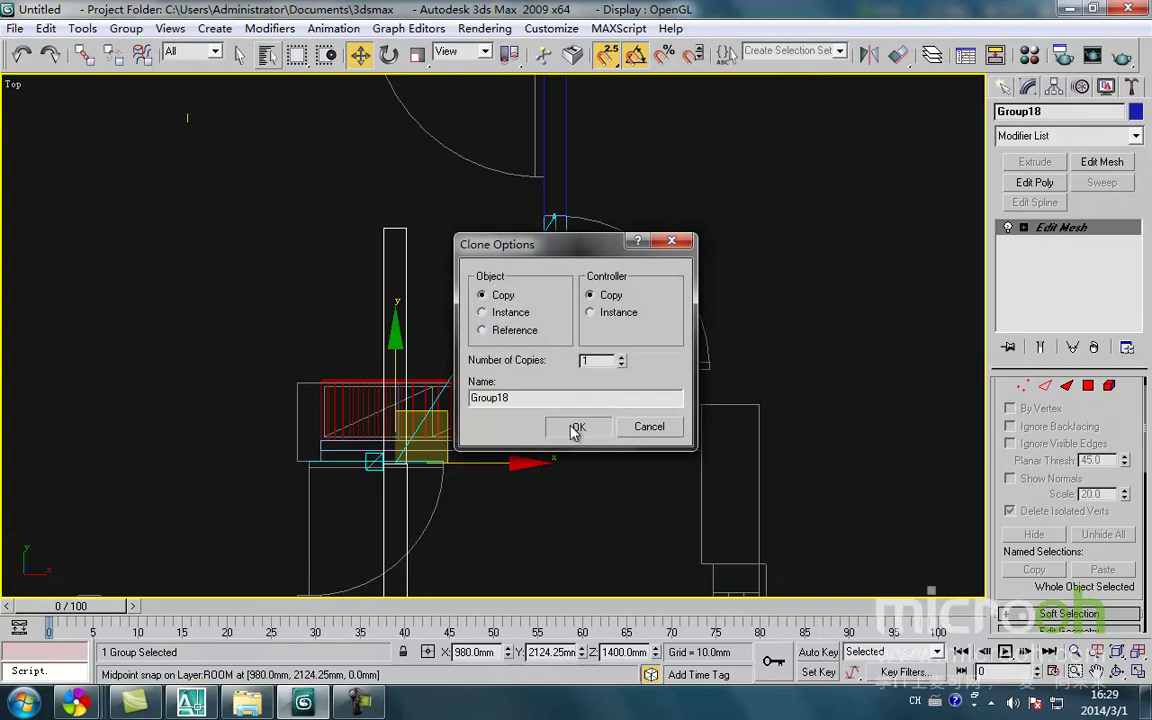
left_click(578, 426)
middle_click_drag(442, 437, 545, 404)
left_click_drag(487, 538, 412, 590)
middle_click_drag(432, 548, 463, 478)
left_click_drag(452, 526, 450, 540)
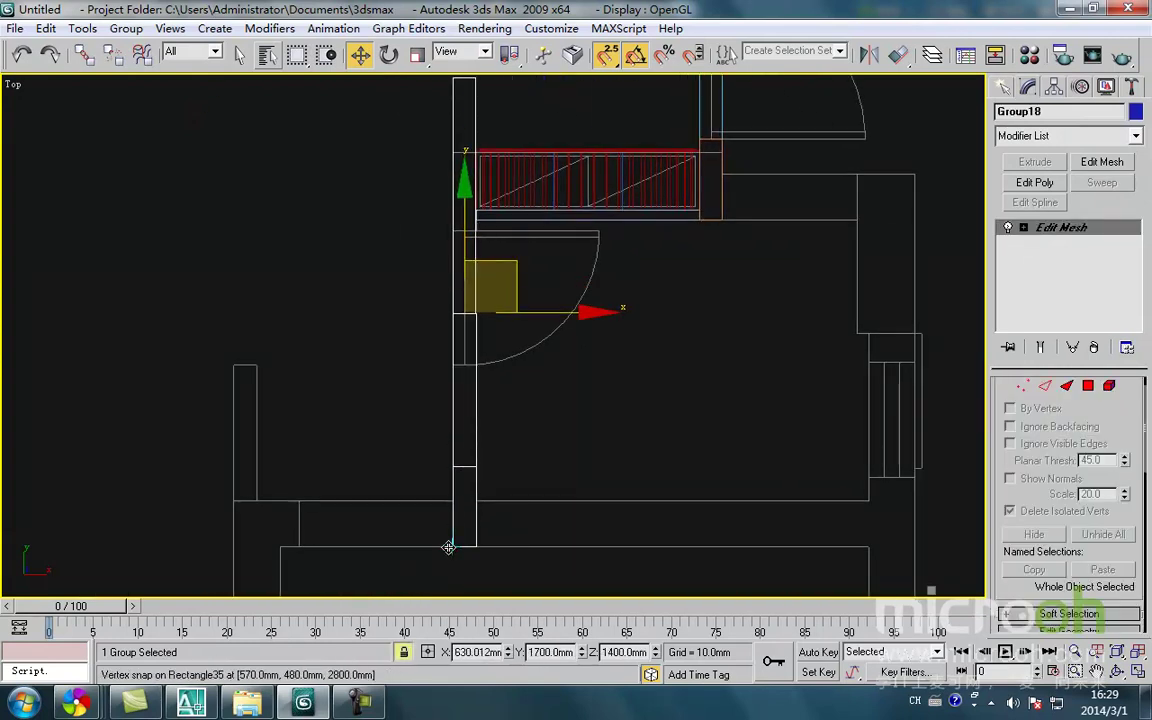
Move the copied wall's door-opening vertices up until the lower jamb snaps to the lower edge of the plan's doorway
left_click(1022, 387)
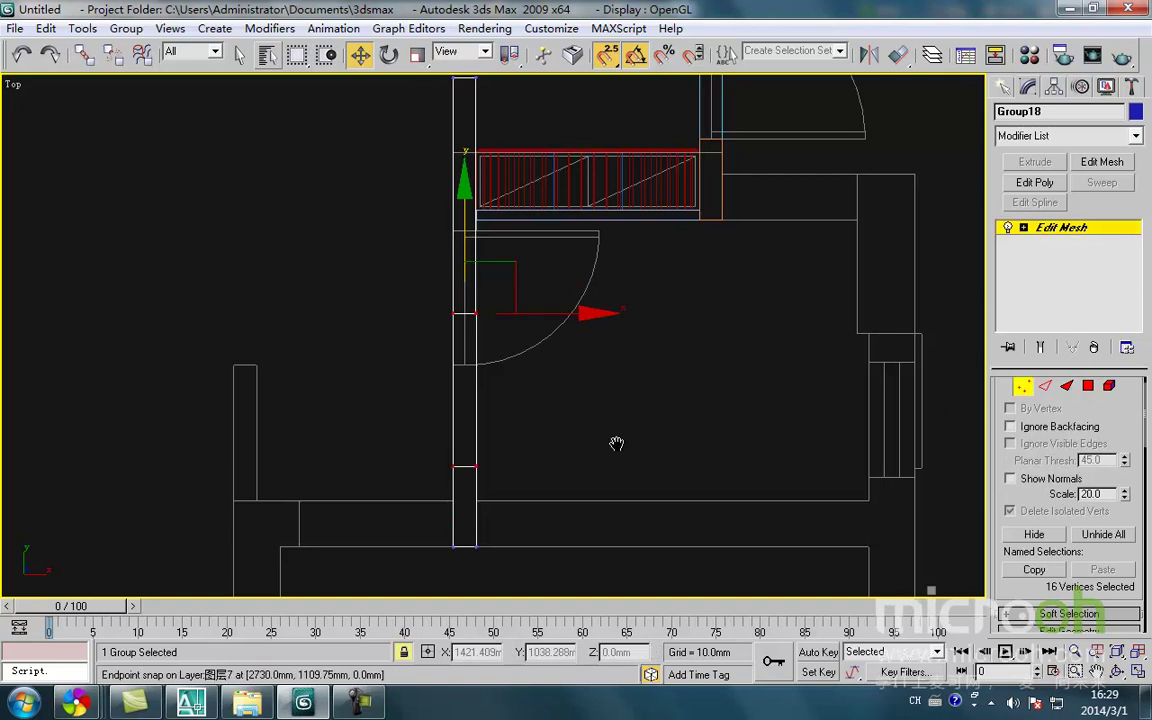
middle_click_drag(617, 437, 617, 485)
left_click_drag(522, 532, 398, 362)
left_click_drag(450, 516, 440, 413)
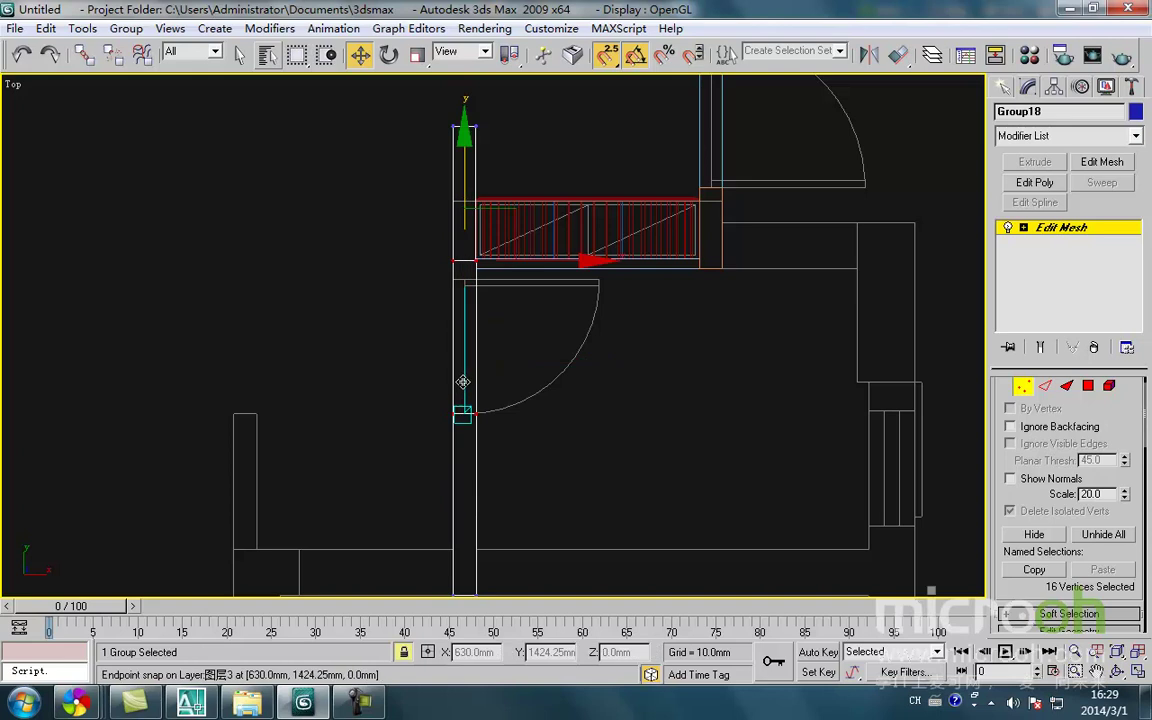
scroll(450, 400, "up", 8)
mouse_move(453, 397)
left_mouse_down()
mouse_move(447, 419)
mouse_move(450, 399)
left_mouse_up()
Move the upper jamb vertices of the copied wall down to snap to the upper edge of the plan's doorway
key("space")
middle_click_drag(594, 298, 576, 442)
scroll(576, 442, "down", 2)
middle_click_drag(557, 333, 557, 517)
key("space")
key("space")
left_click_drag(573, 291, 473, 314)
key("space")
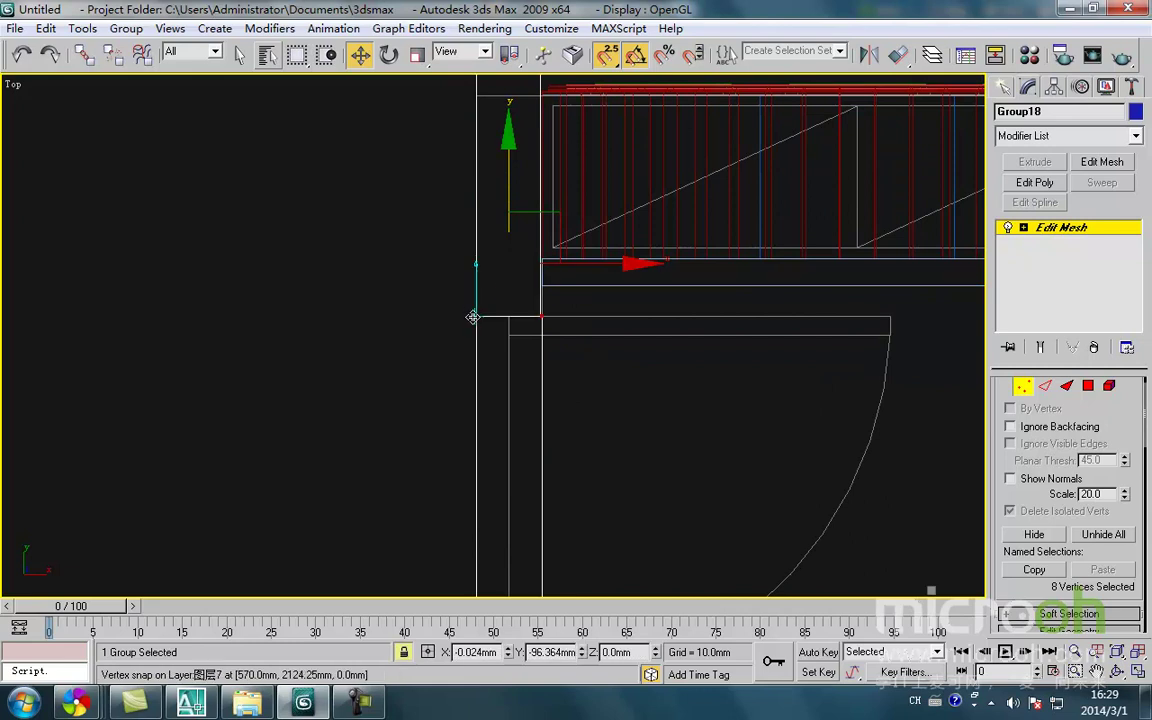
Deselect the adjusted door-opening vertices of the copied wall and leave vertex editing
key("space")
left_click(617, 419)
middle_click_drag(573, 324, 563, 494)
scroll(563, 494, "down", 3)
left_click_drag(573, 300, 514, 380)
key("space")
left_click(479, 406)
middle_click_drag(453, 452, 531, 317)
scroll(531, 317, "down", 3)
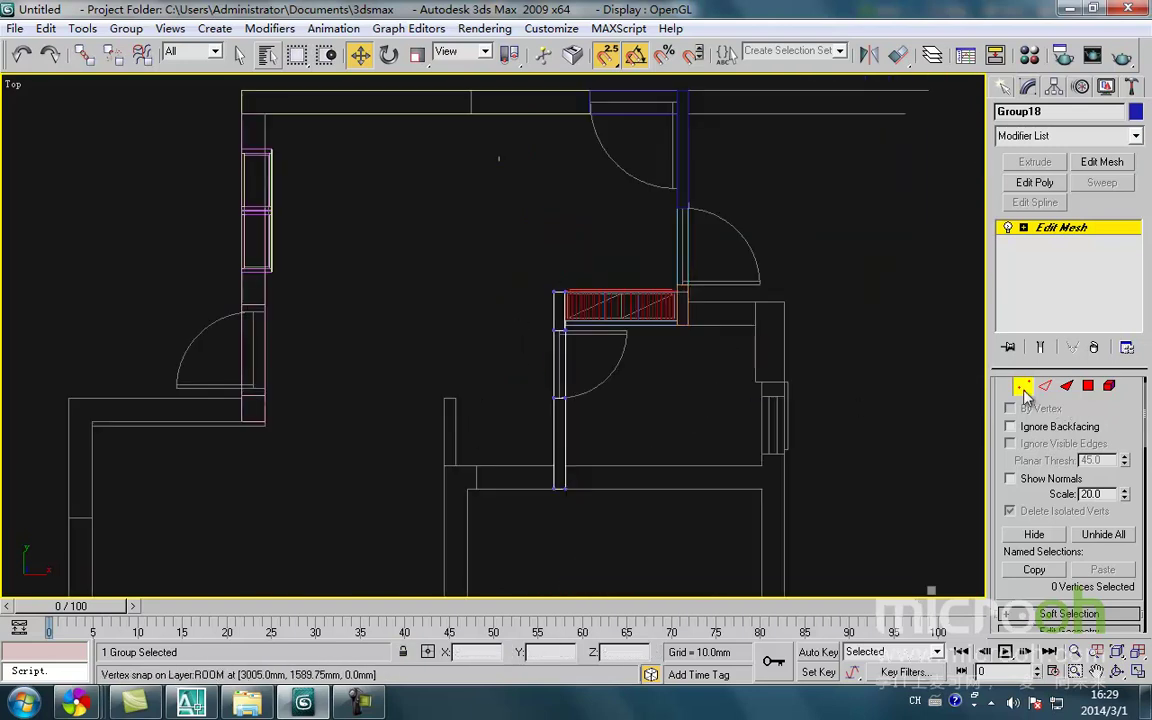
left_click(1023, 387)
Draw a 240 by 900 mm rectangle over the plan's short horizontal wall, snapped against the lower end of the copied wall
scroll(540, 437, "down", 5)
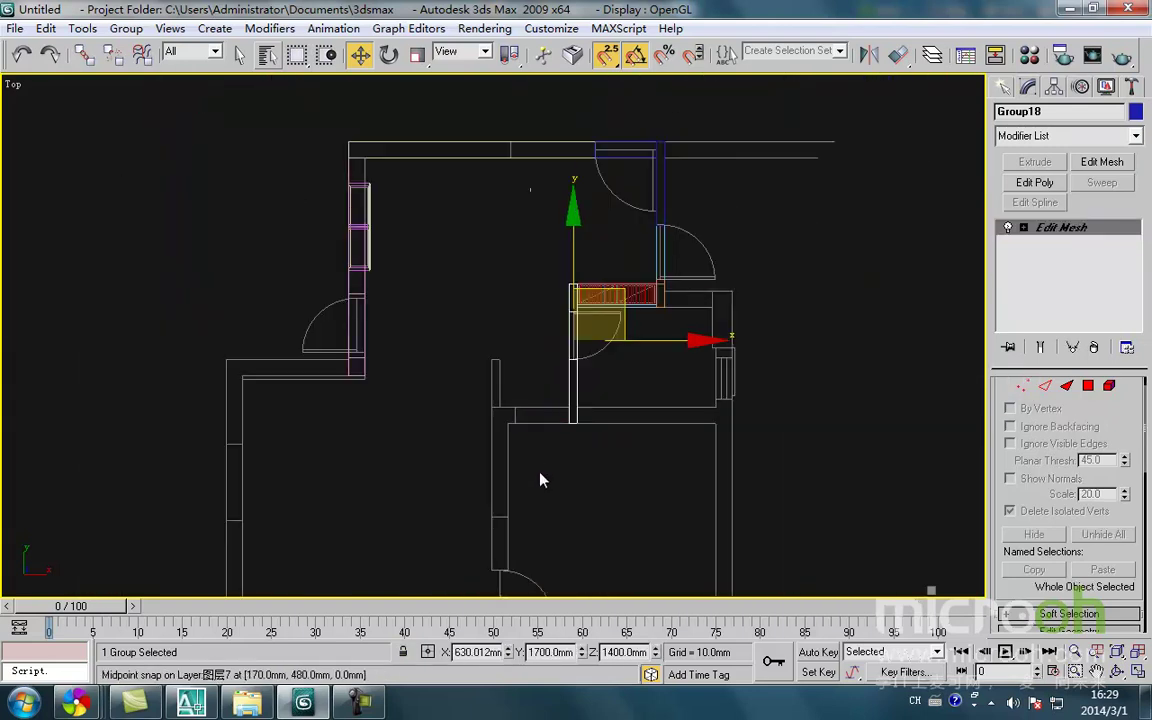
scroll(540, 495, "up", 3)
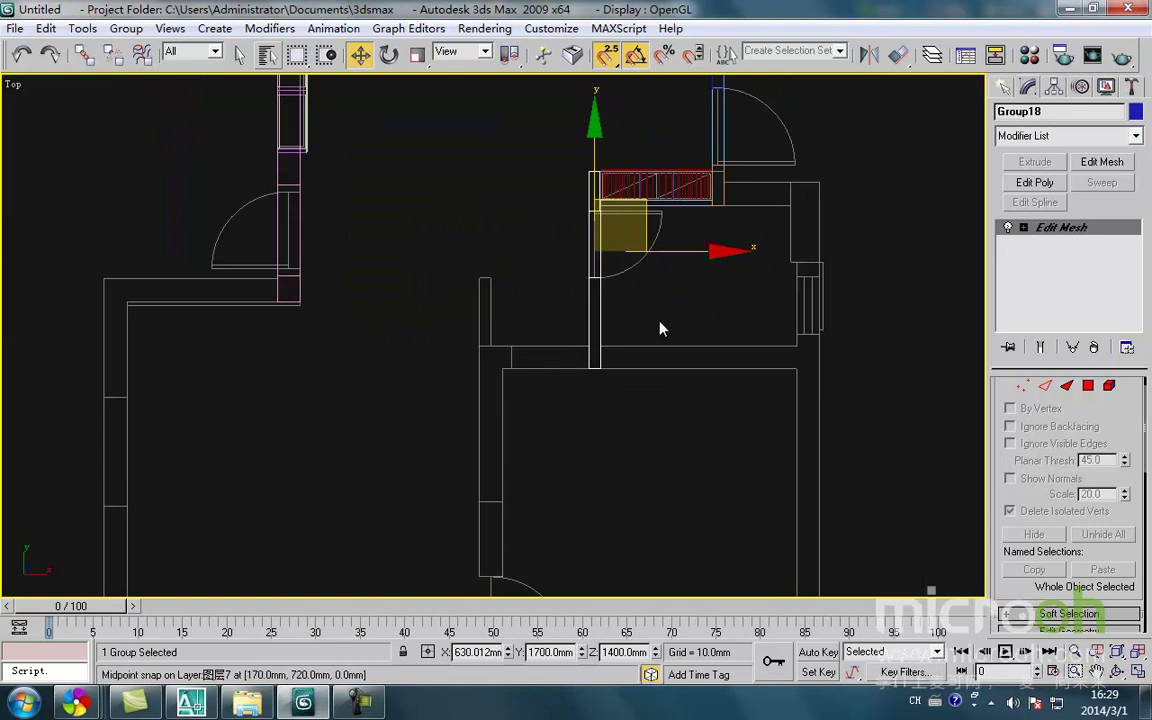
left_click(1006, 88)
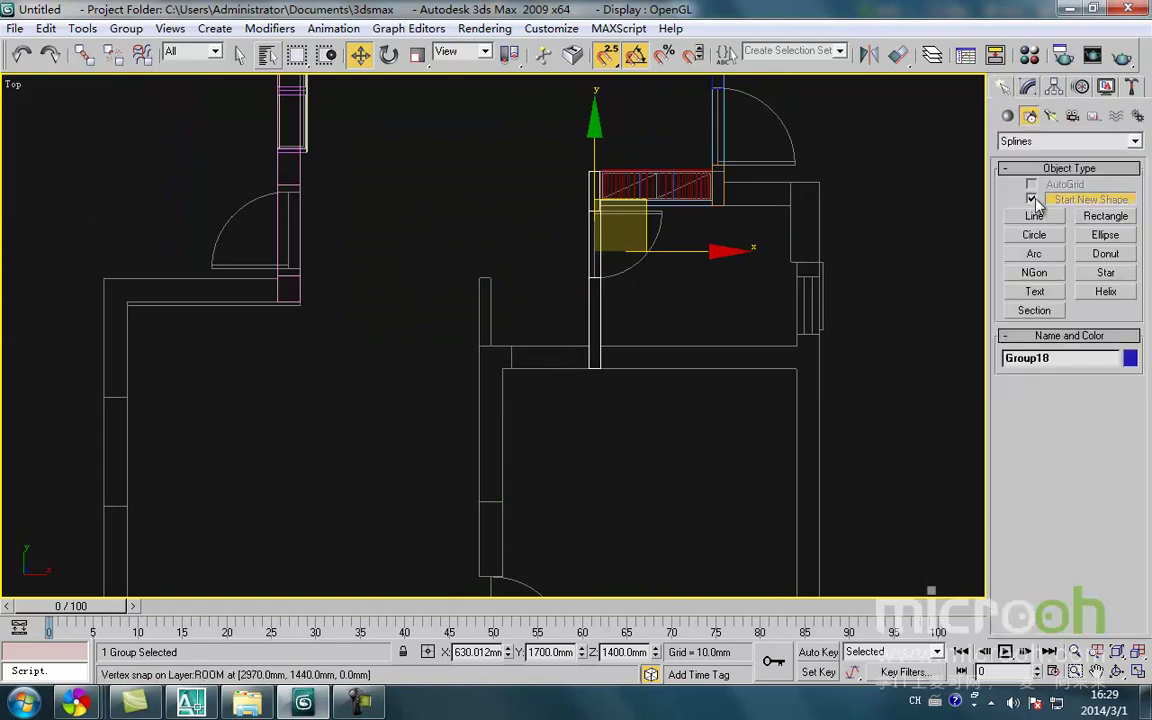
left_click(1032, 199)
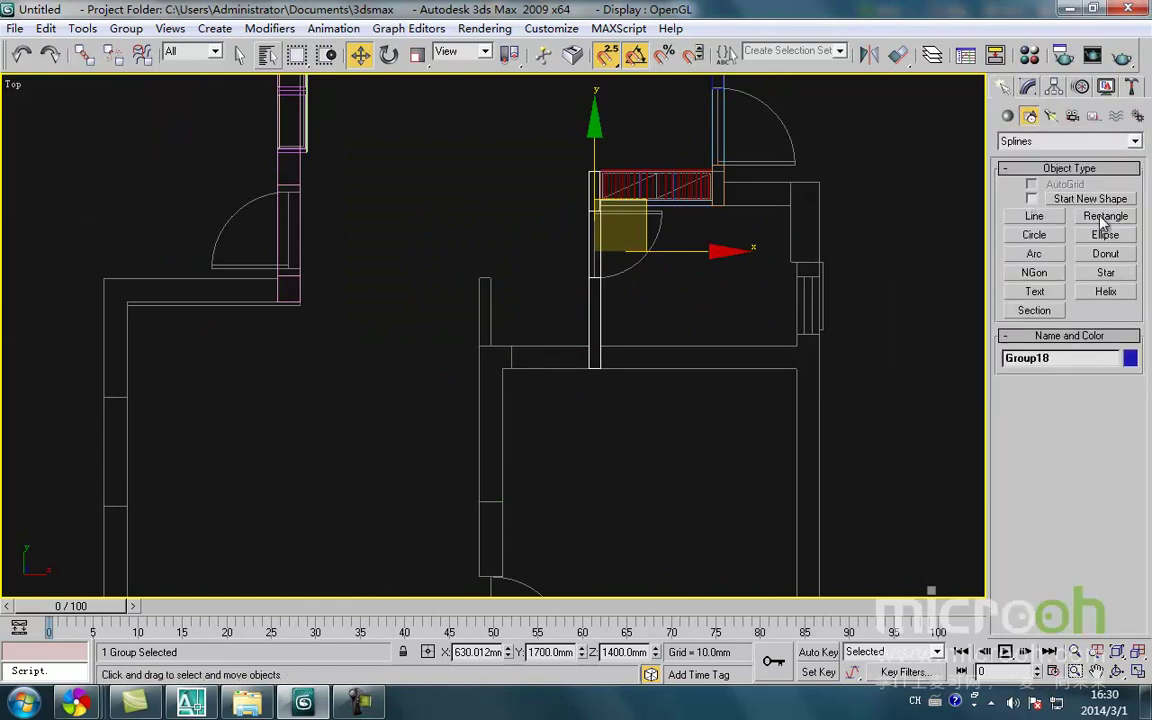
left_click(1105, 216)
scroll(545, 425, "up", 3)
scroll(553, 354, "up", 2)
left_click_drag(411, 406, 651, 325)
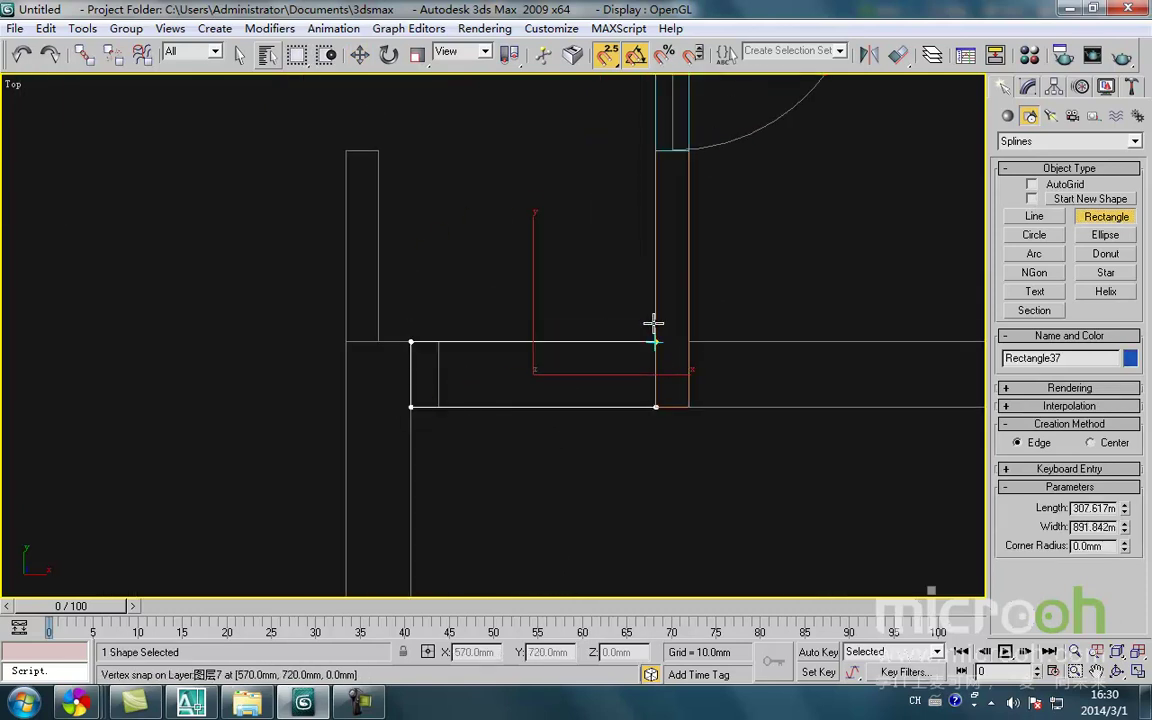
Extrude the short wall rectangle by 2800 mm
left_click(1032, 88)
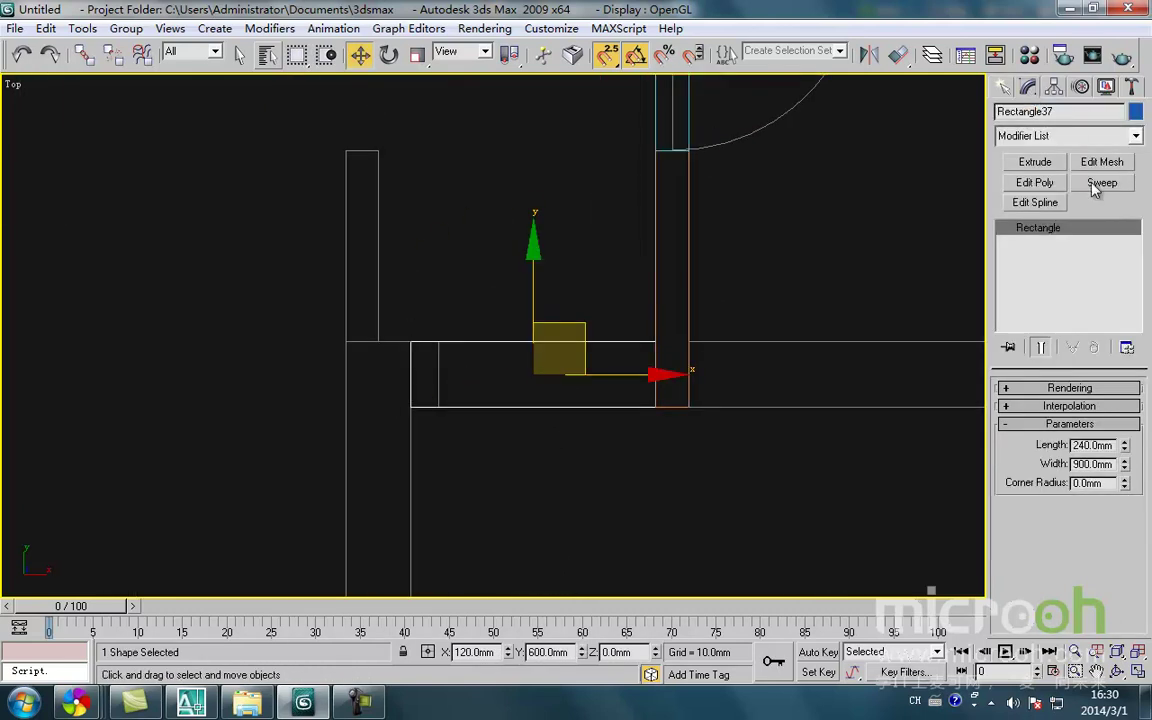
left_click(1037, 163)
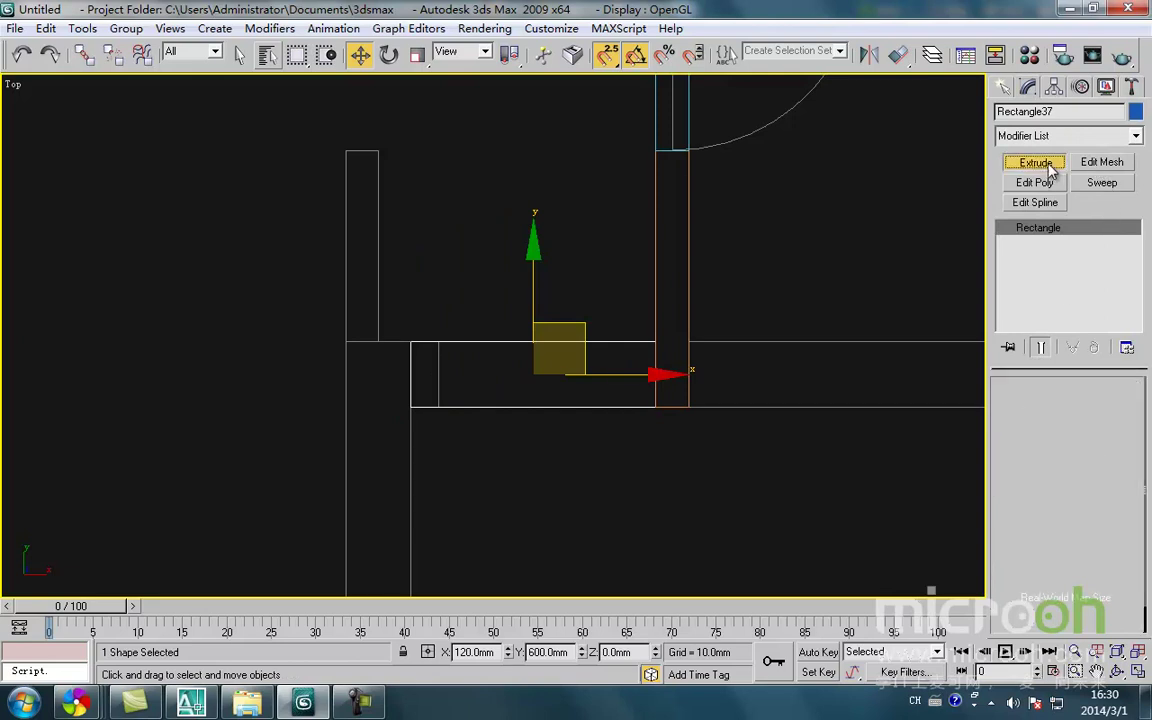
double_click(1090, 411)
type("2800")
key("Return")
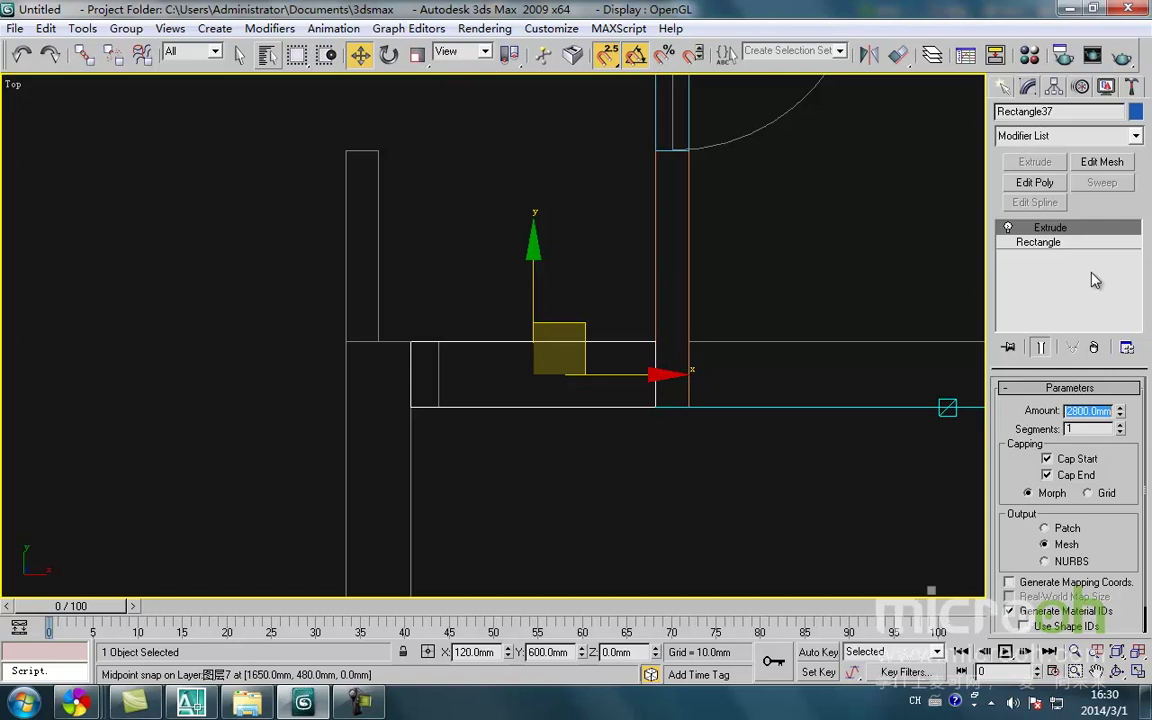
Inspect the new short wall in a shaded 3D view and assign it the 原墙的墙纸 material
left_click(612, 460)
scroll(565, 487, "down", 2)
key("F3")
scroll(570, 470, "down", 3)
mouse_move(583, 462)
middle_mouse_down("alt")
mouse_move(756, 424)
mouse_move(847, 385)
middle_mouse_up("alt")
scroll(800, 395, "up", 5)
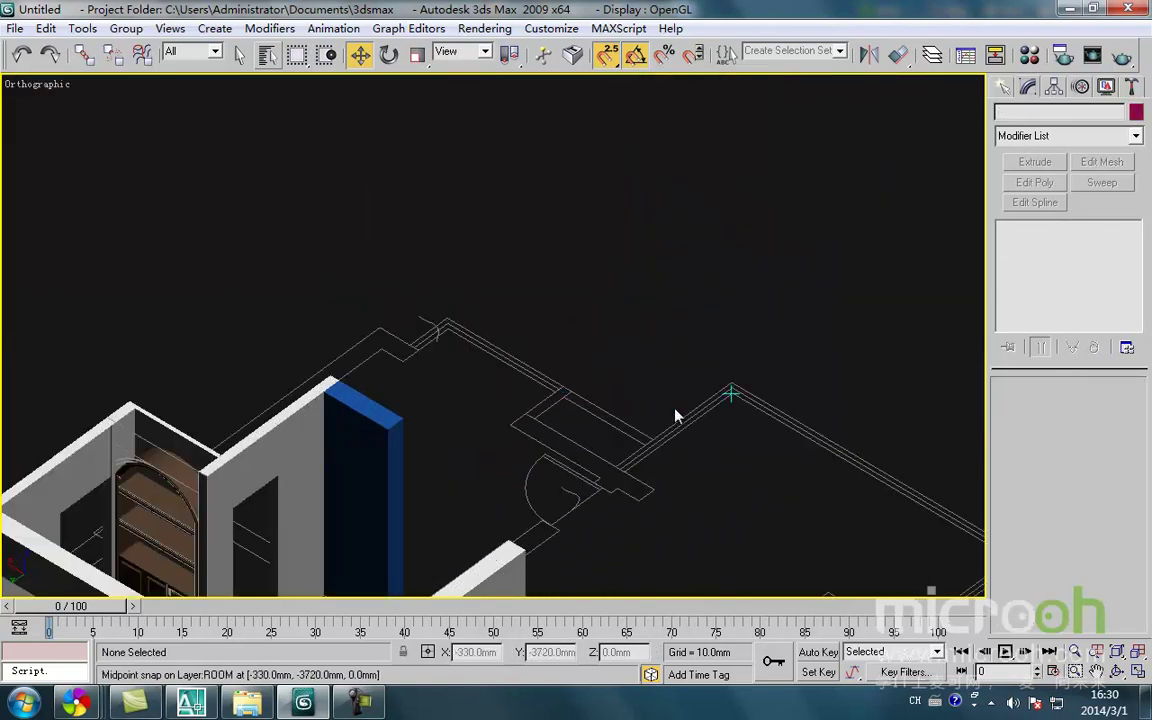
left_click(391, 430)
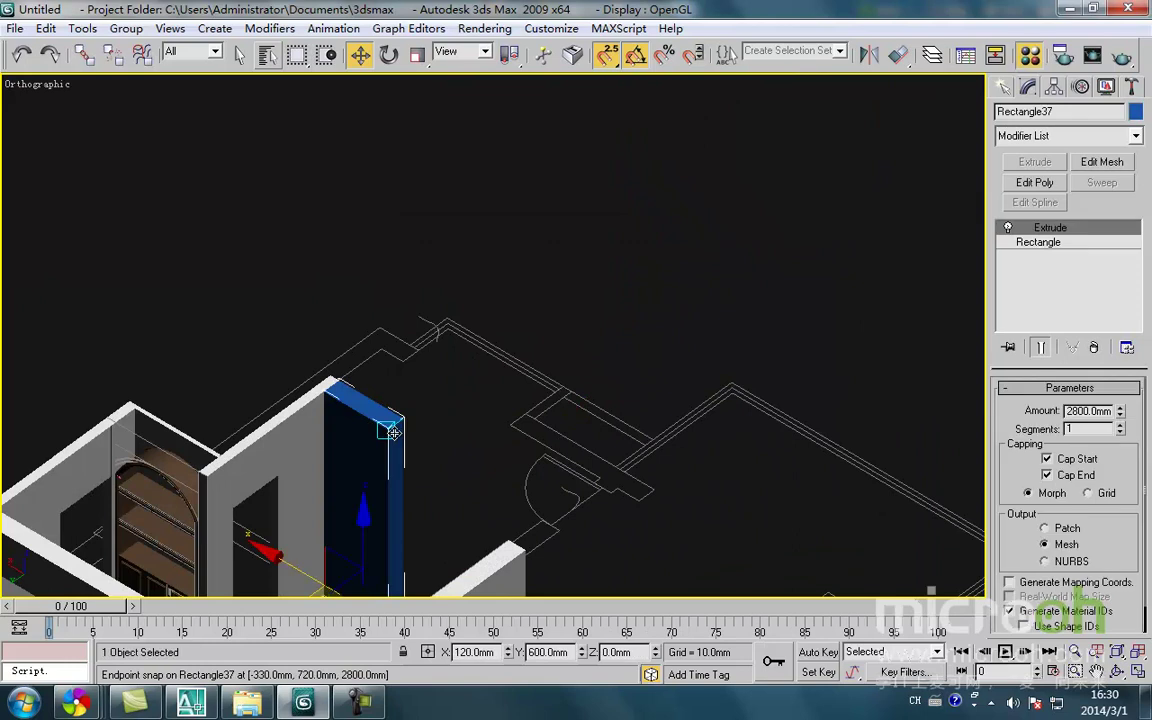
key("m")
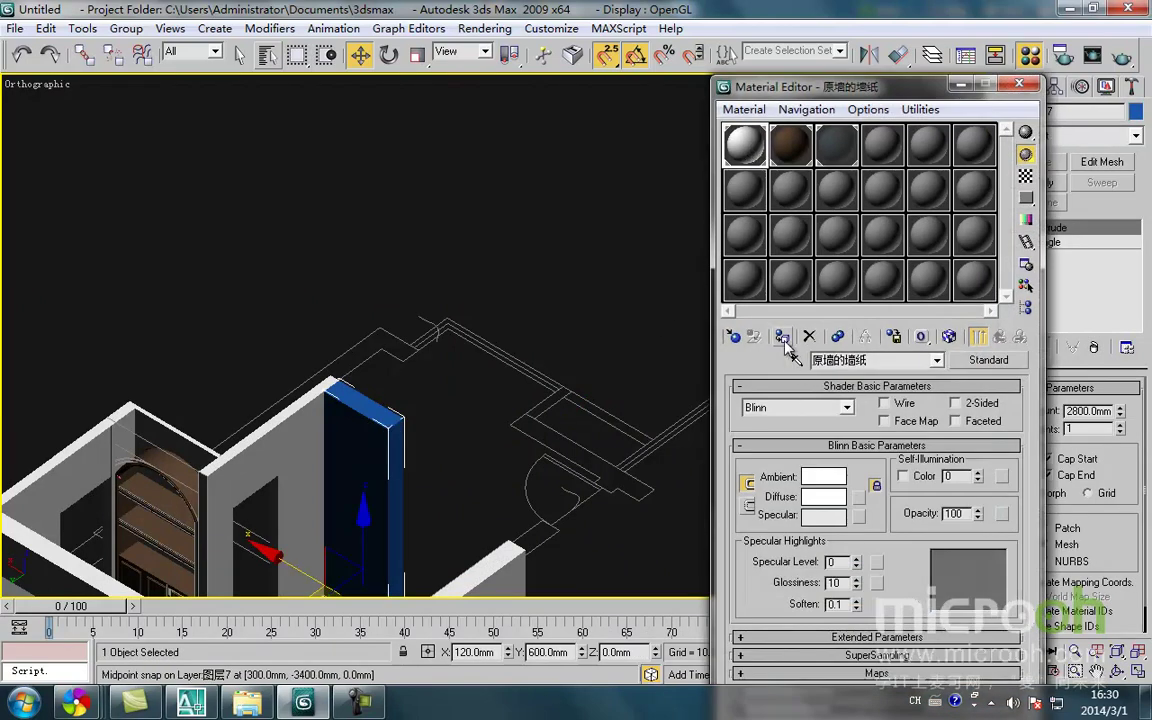
left_click(782, 338)
left_click(532, 400)
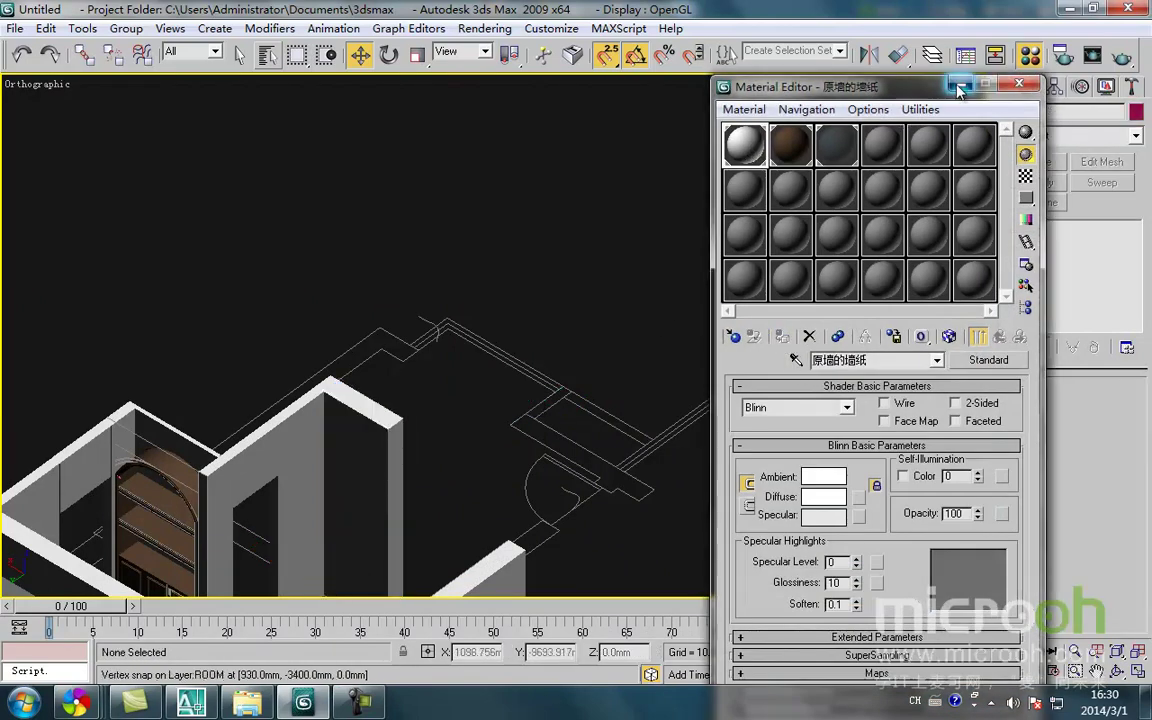
left_click(958, 88)
Return to the wireframe top view, select all modelled walls and the cabinet, and hide them so only the plan remains
middle_click_drag(550, 404, 640, 298)
key("f")
middle_click_drag(542, 445, 466, 553)
key("F3")
scroll(489, 489, "down", 3)
key("t")
key("z")
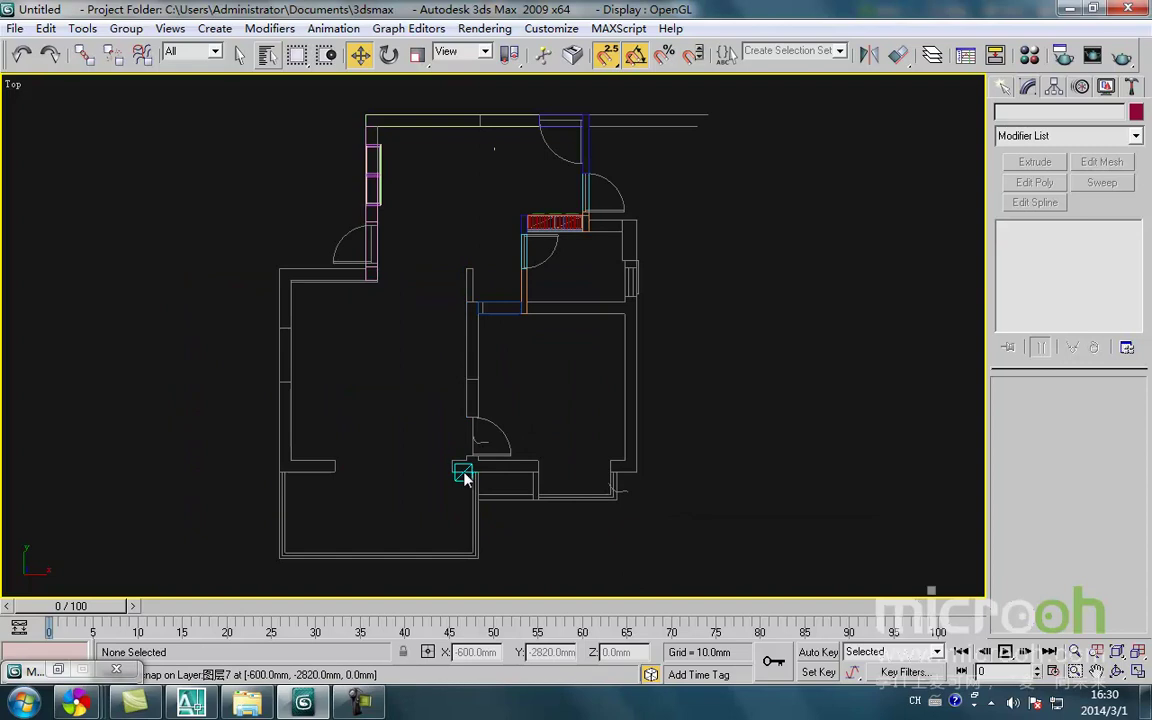
scroll(560, 420, "down", 2)
left_click_drag(656, 463, 229, 178)
middle_click_drag(472, 417, 463, 435)
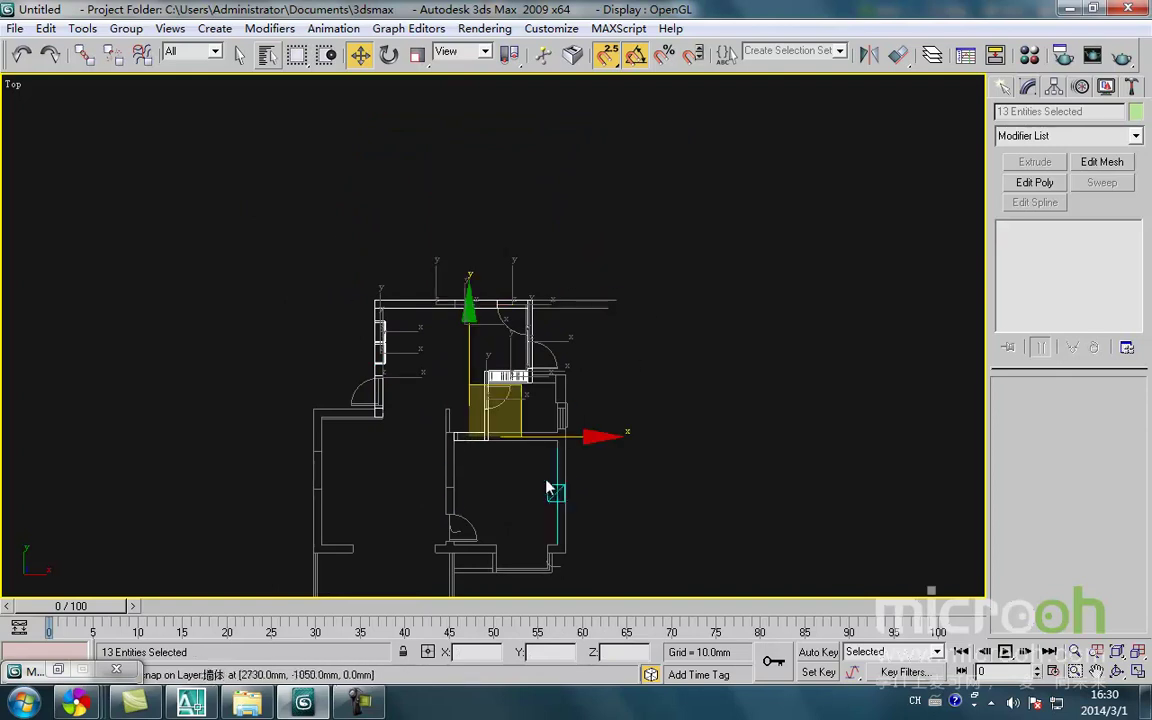
left_click(678, 501)
left_click_drag(678, 508, 380, 238)
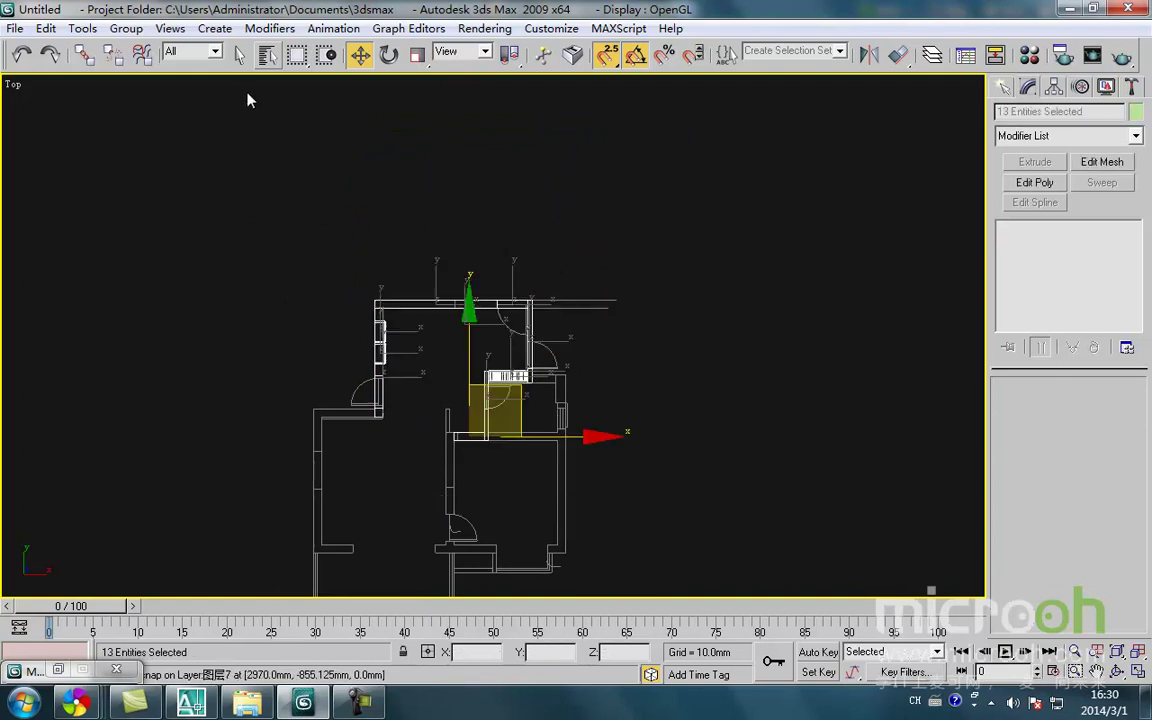
right_click(470, 328)
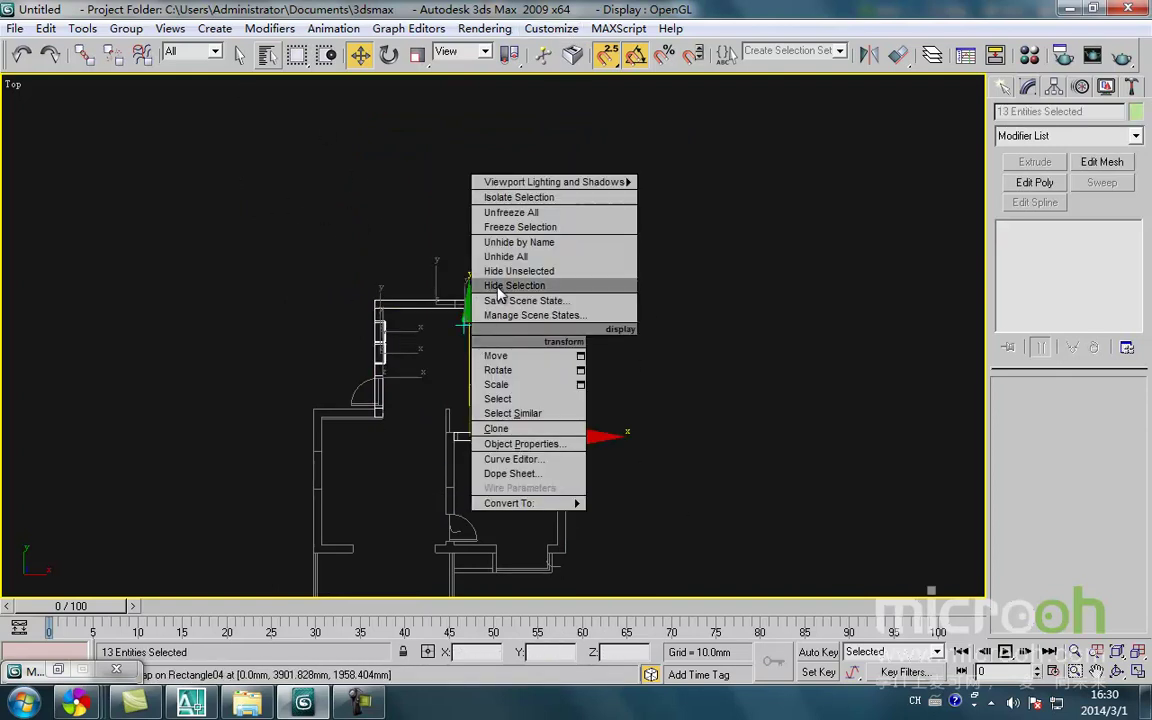
left_click(495, 286)
Show the dianshiqiang elevation layer and hide the xuanguan and chanting layers
middle_click_drag(517, 468, 481, 490)
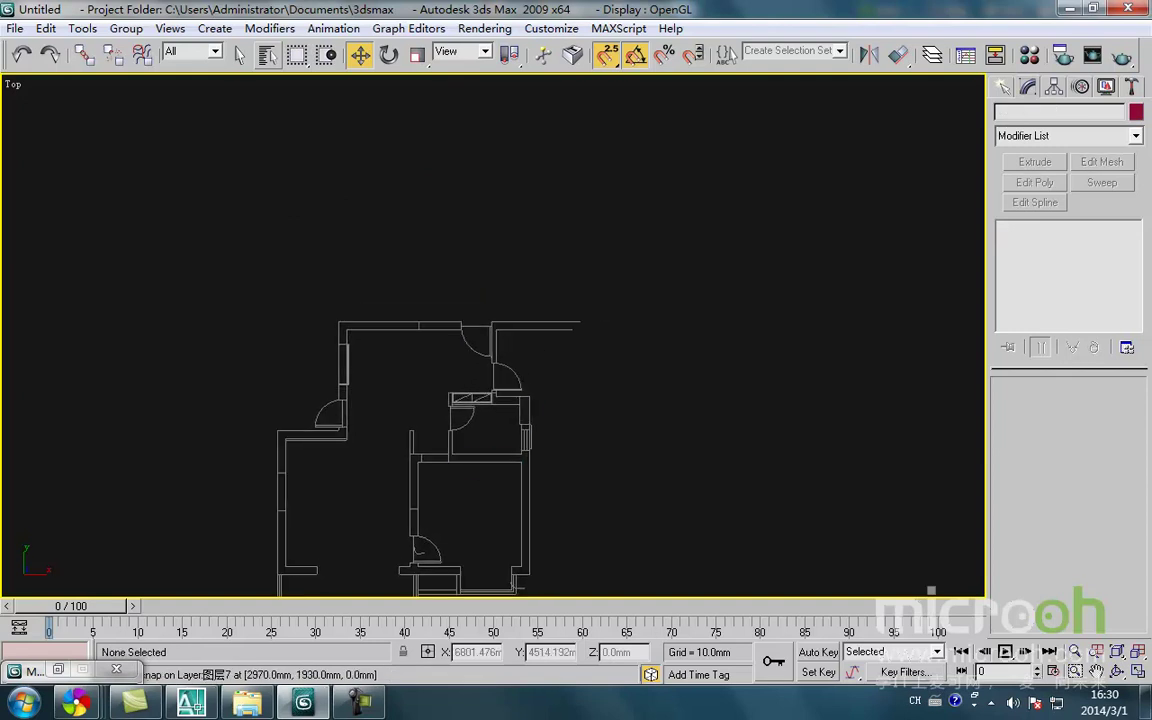
left_click(932, 55)
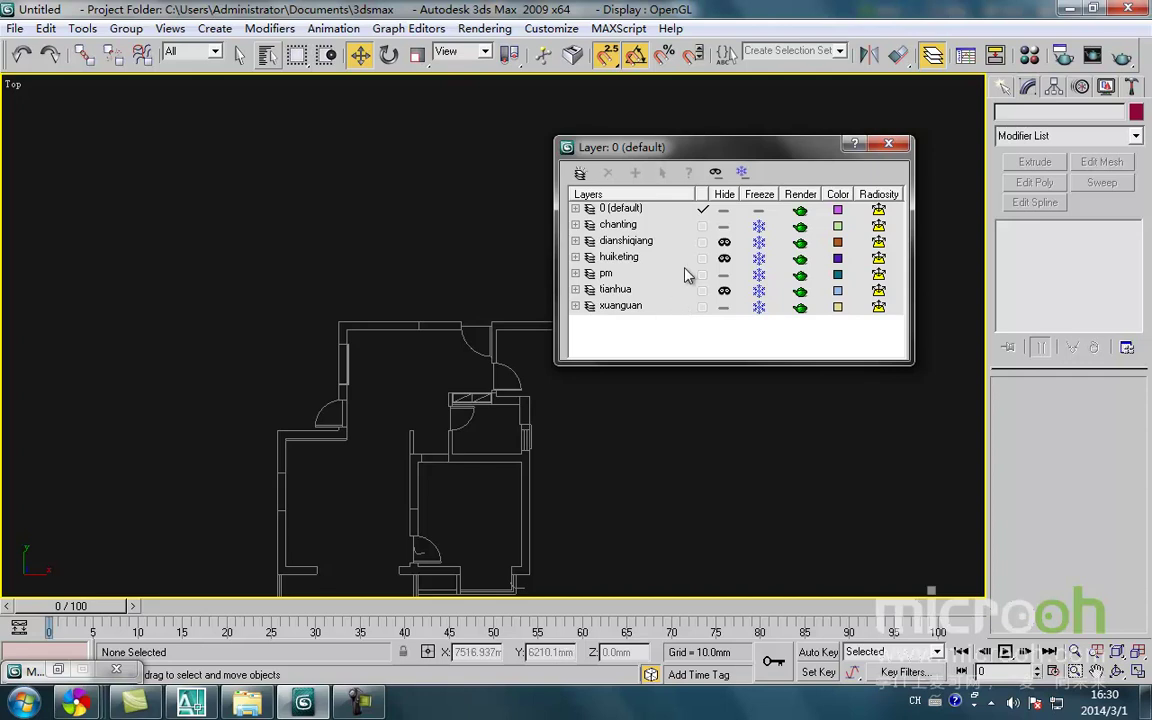
left_click(724, 242)
middle_click_drag(494, 334, 381, 308)
middle_click_drag(438, 362, 487, 318, "alt")
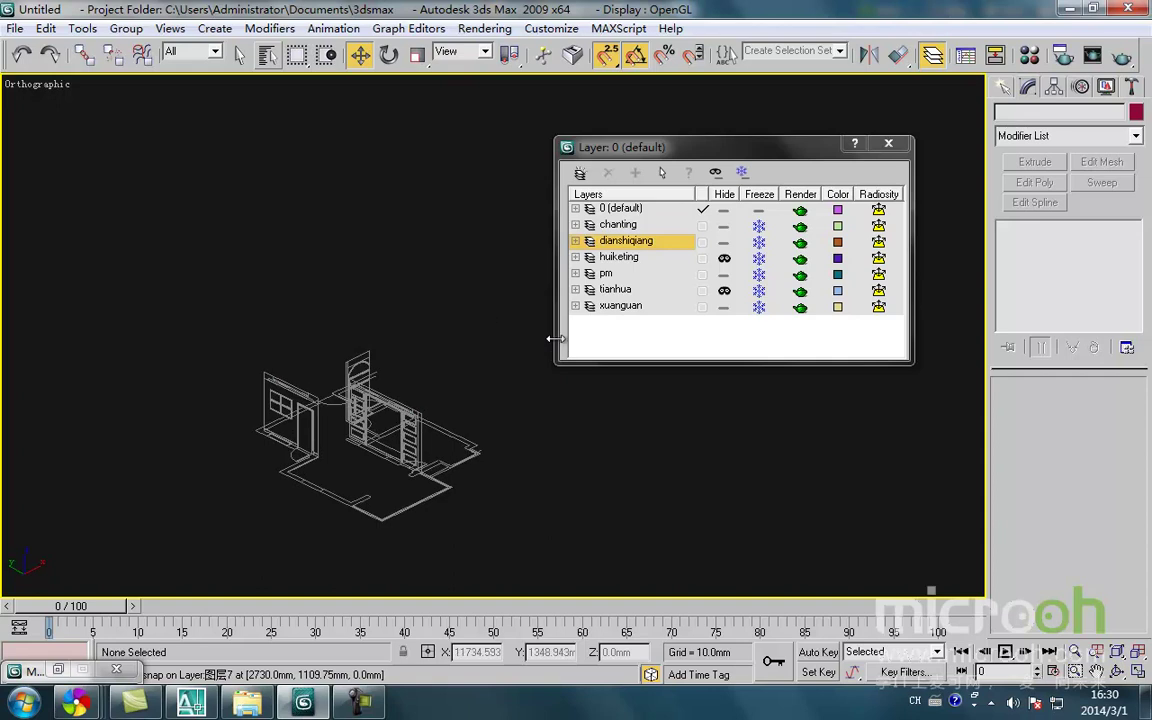
scroll(299, 452, "up", 3)
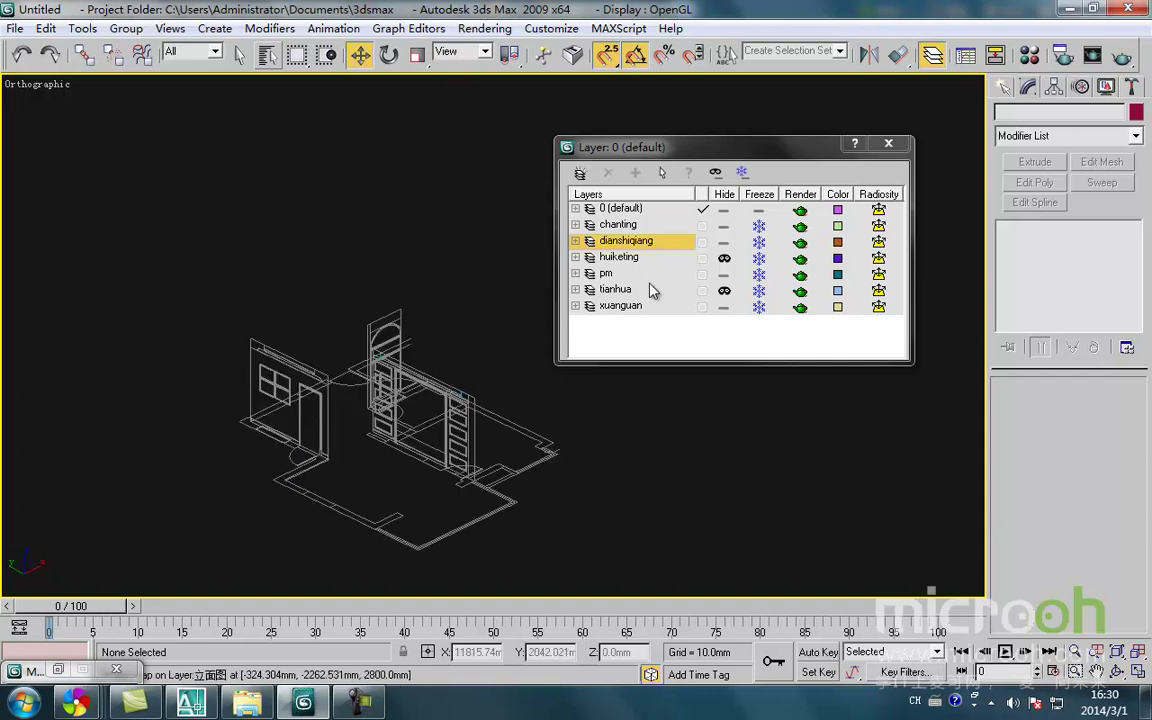
scroll(400, 360, "up", 5)
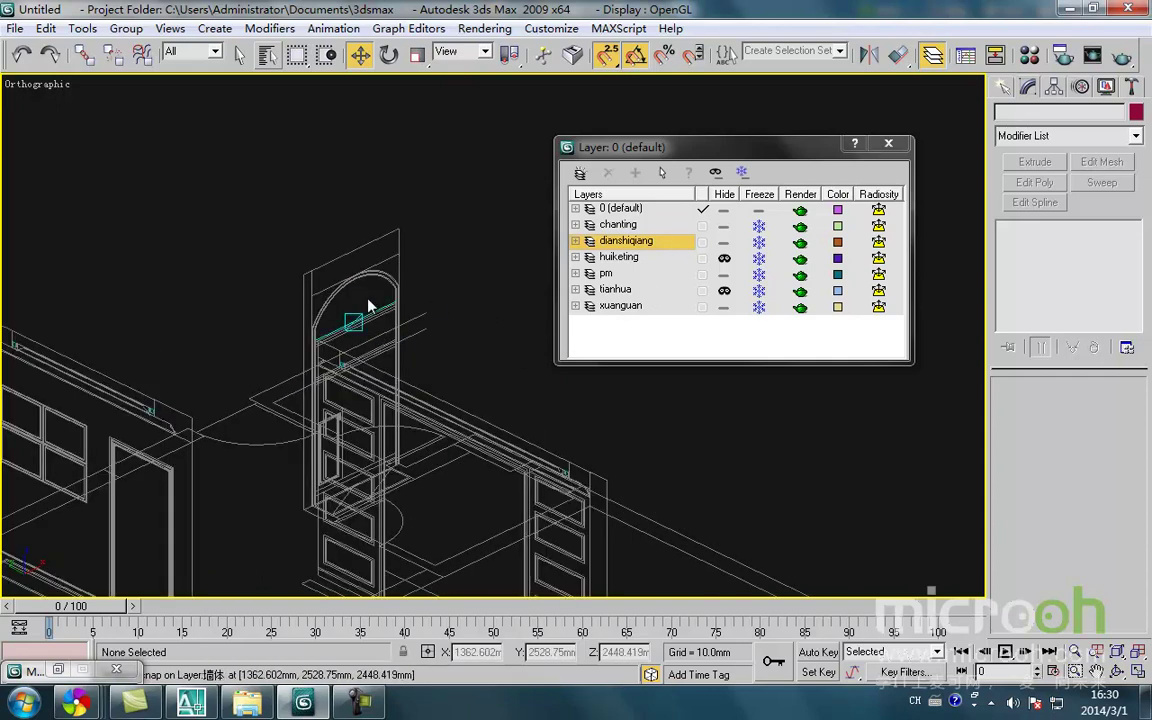
left_click(724, 307)
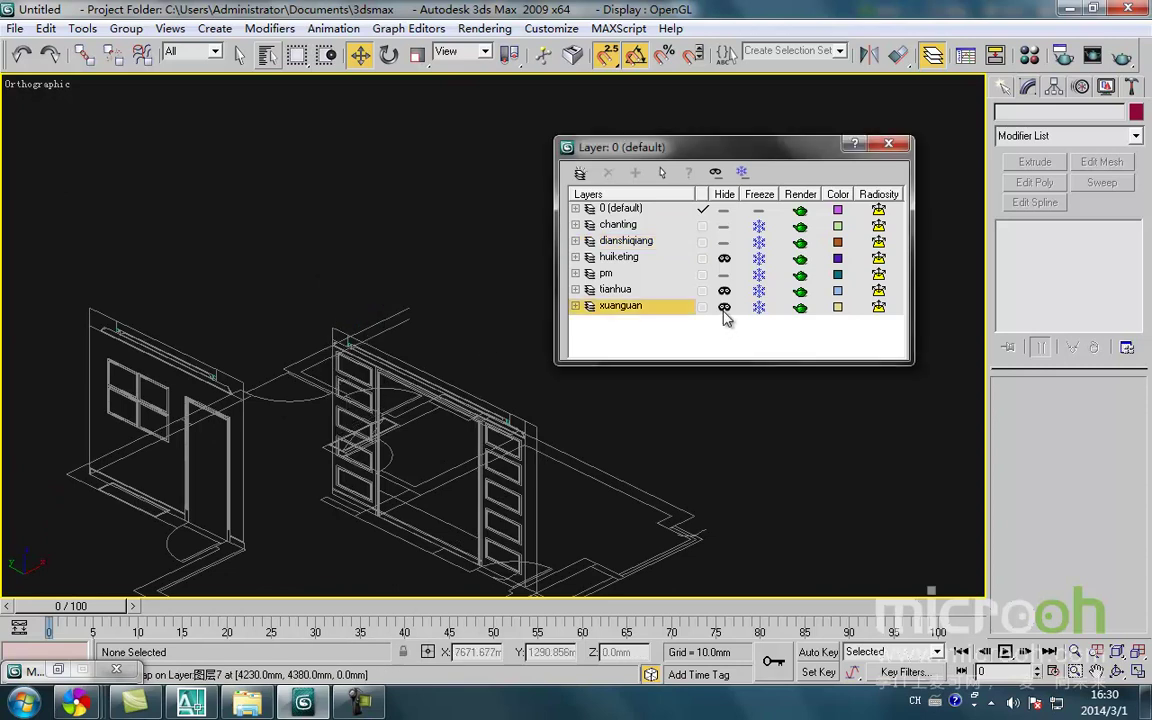
left_click(724, 226)
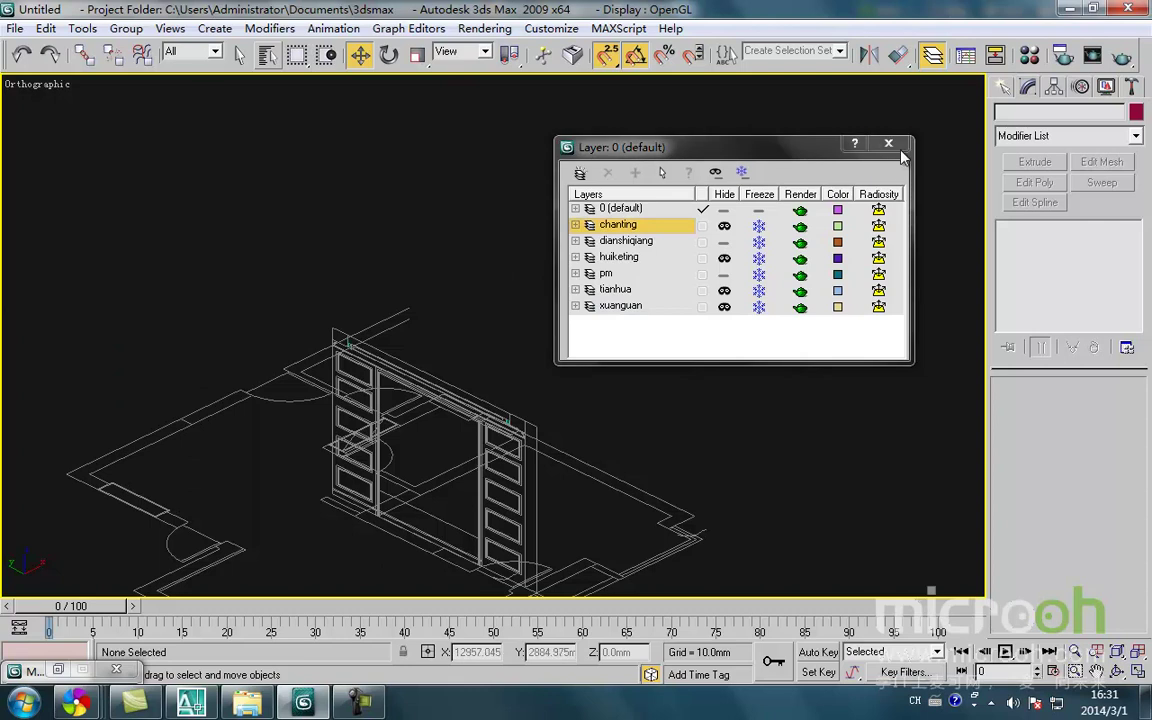
left_click(888, 144)
In the right view, draw a snapped rectangle about 2800 by 4000 mm around the TV wall elevation, excluding the narrow strip beside it
scroll(645, 350, "down", 4)
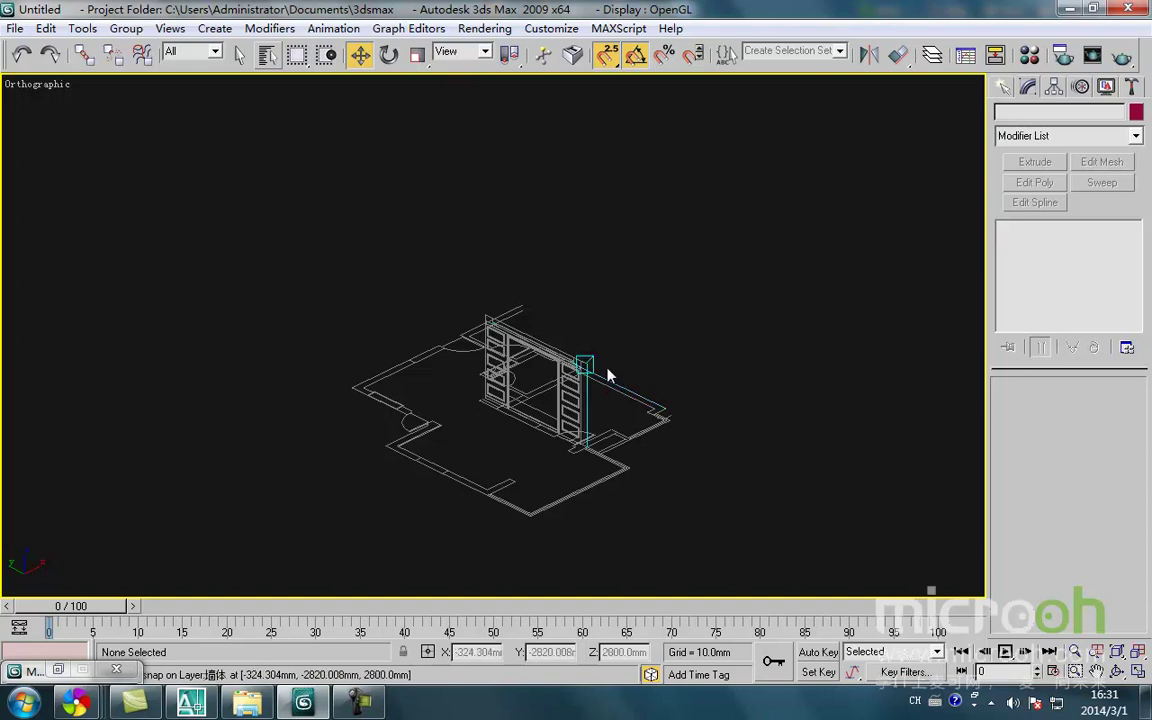
scroll(583, 375, "down", 1)
scroll(578, 384, "up", 3)
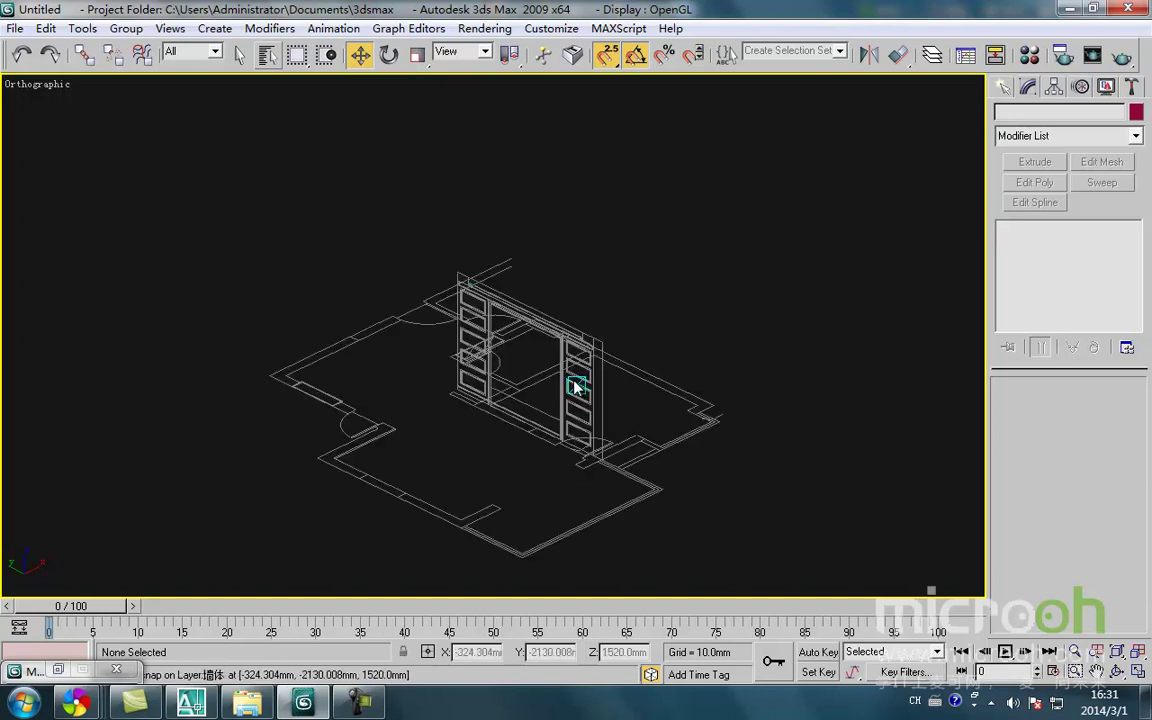
key("r")
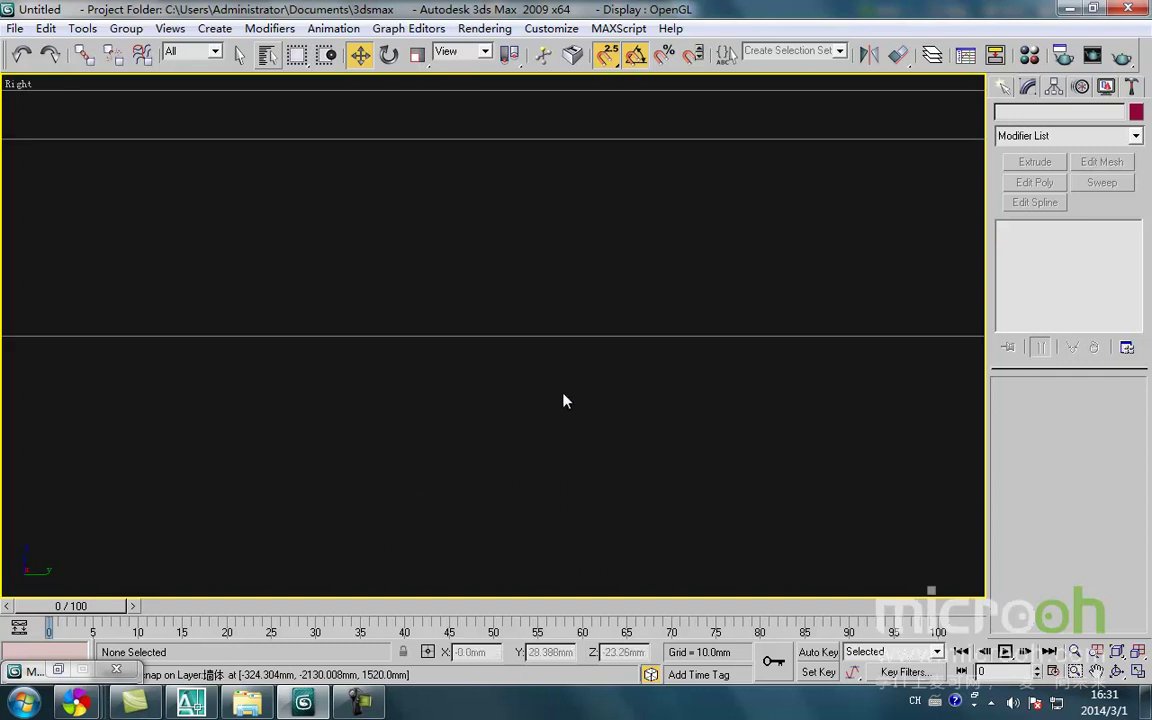
scroll(548, 404, "down", 10)
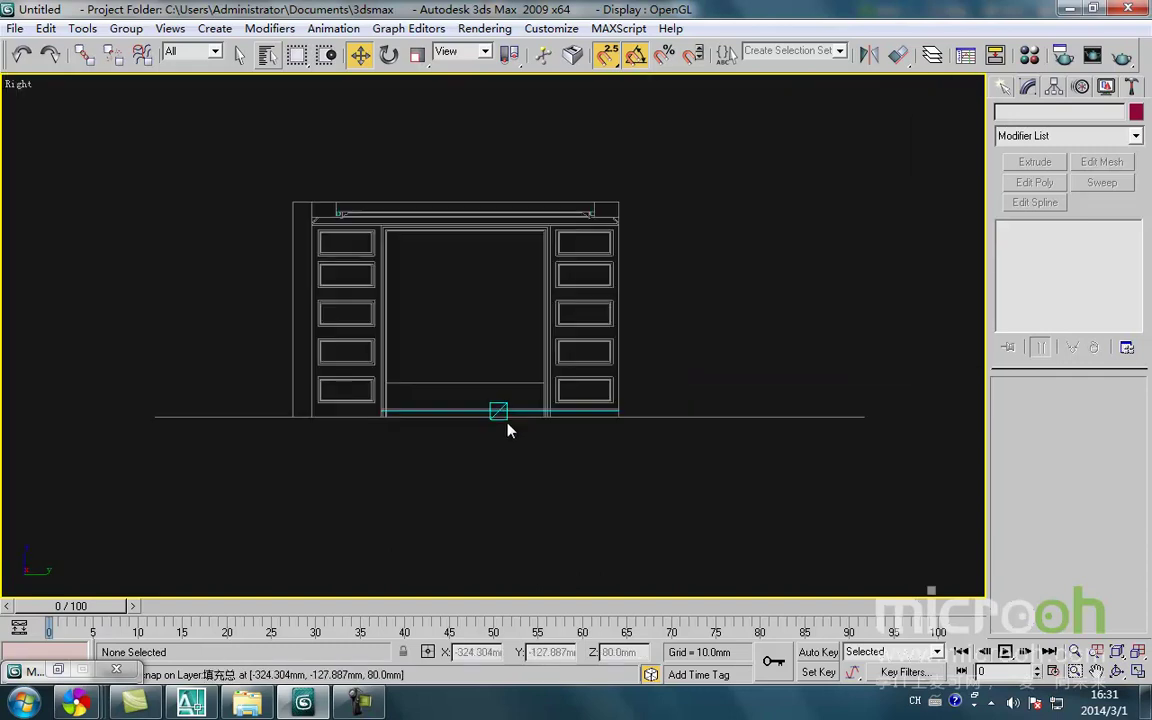
scroll(440, 400, "down", 2)
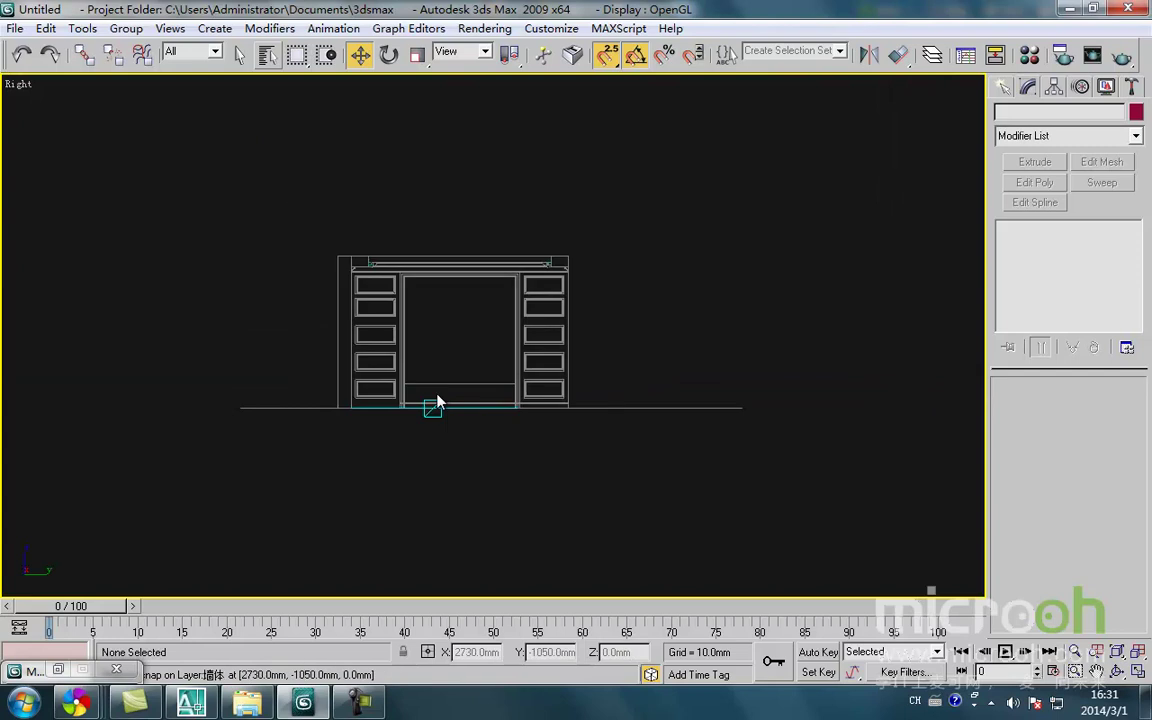
scroll(441, 400, "up", 4)
scroll(443, 394, "down", 2)
scroll(443, 394, "up", 4)
middle_click_drag(443, 394, 469, 443)
scroll(461, 468, "down", 2)
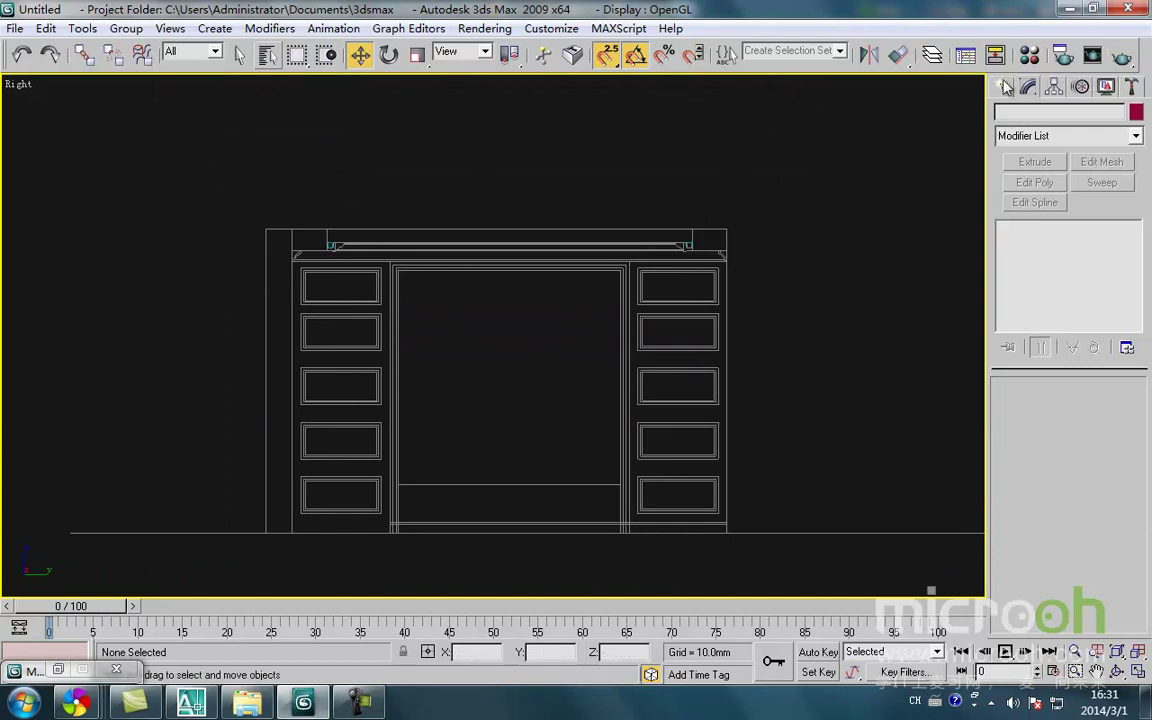
left_click(1004, 87)
left_click(1102, 217)
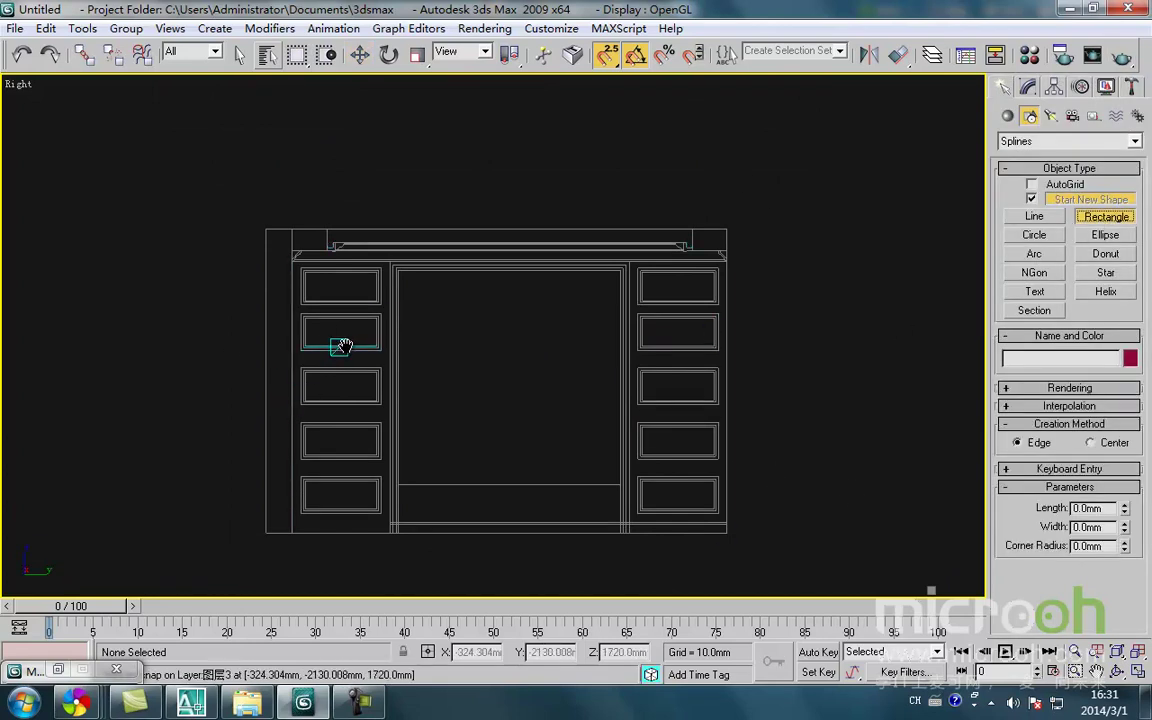
middle_click_drag(344, 352, 339, 319)
left_click_drag(287, 196, 718, 501)
key("w")
left_click(761, 457)
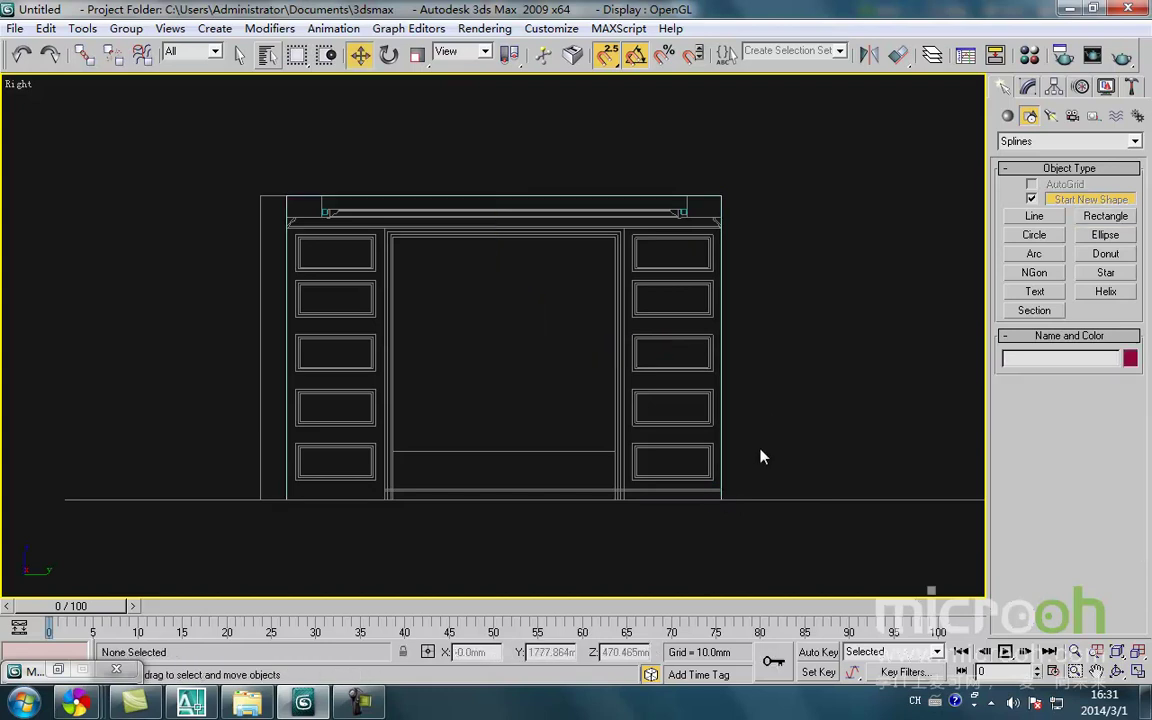
key("ctrl+z")
middle_click_drag(619, 329, 578, 412)
In the top view, extrude the TV wall rectangle by 240 mm
key("t")
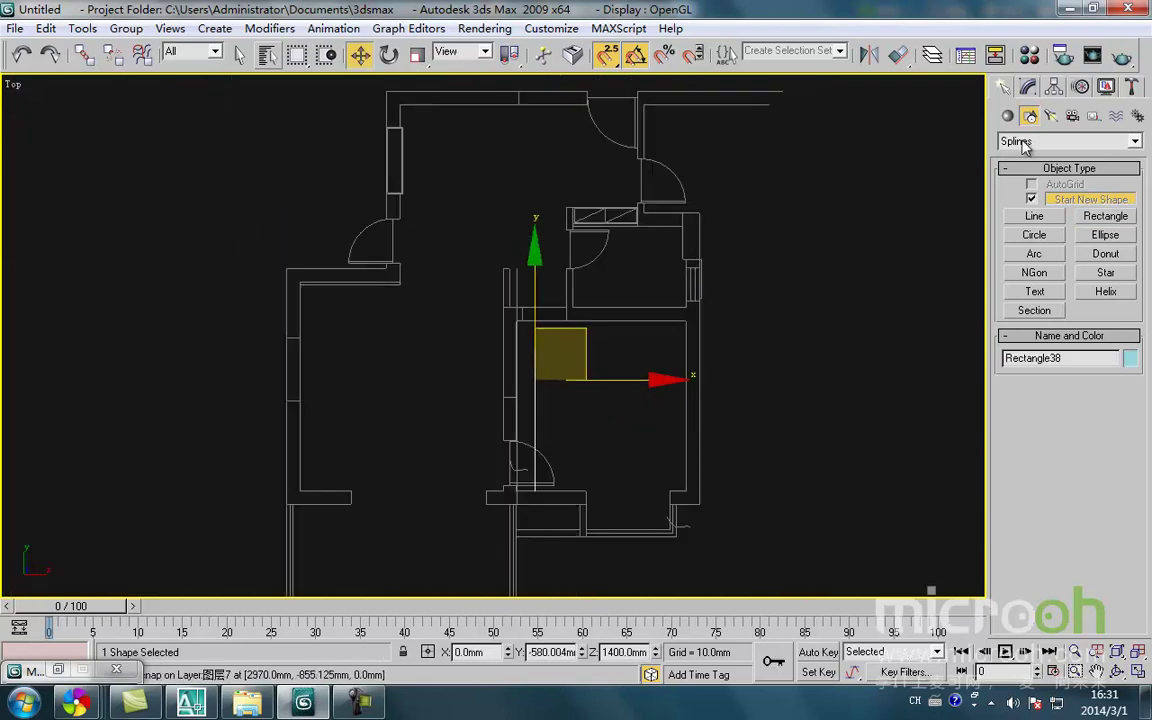
left_click(1028, 87)
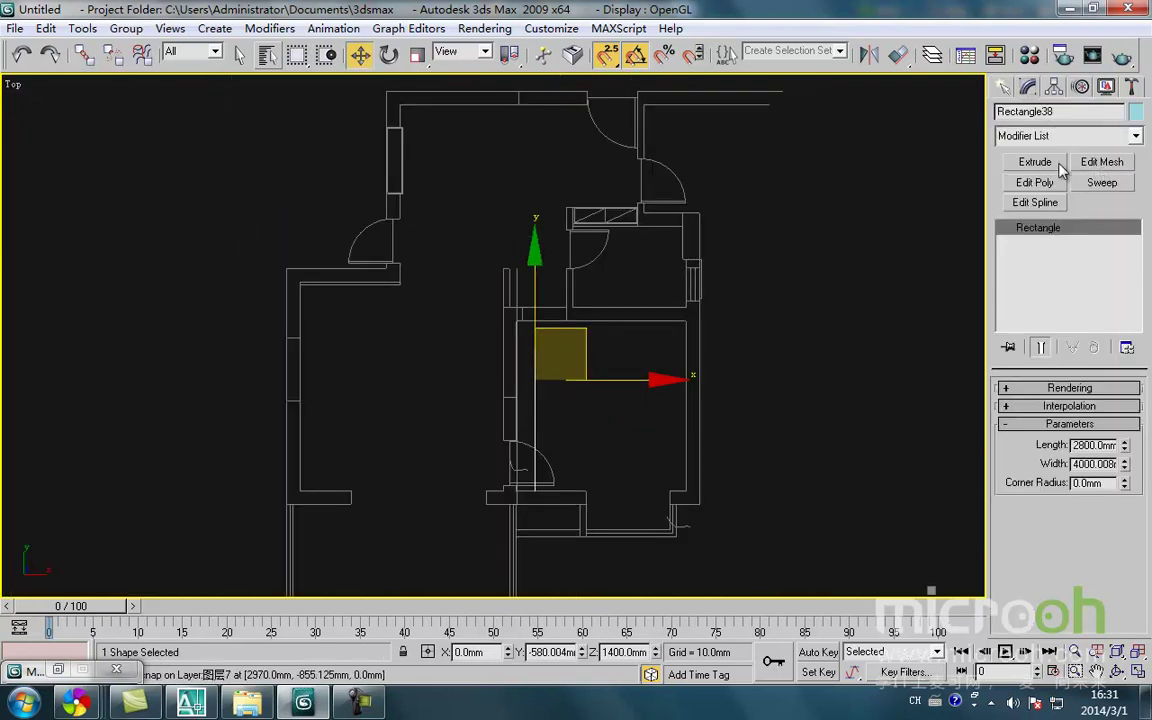
left_click(1058, 164)
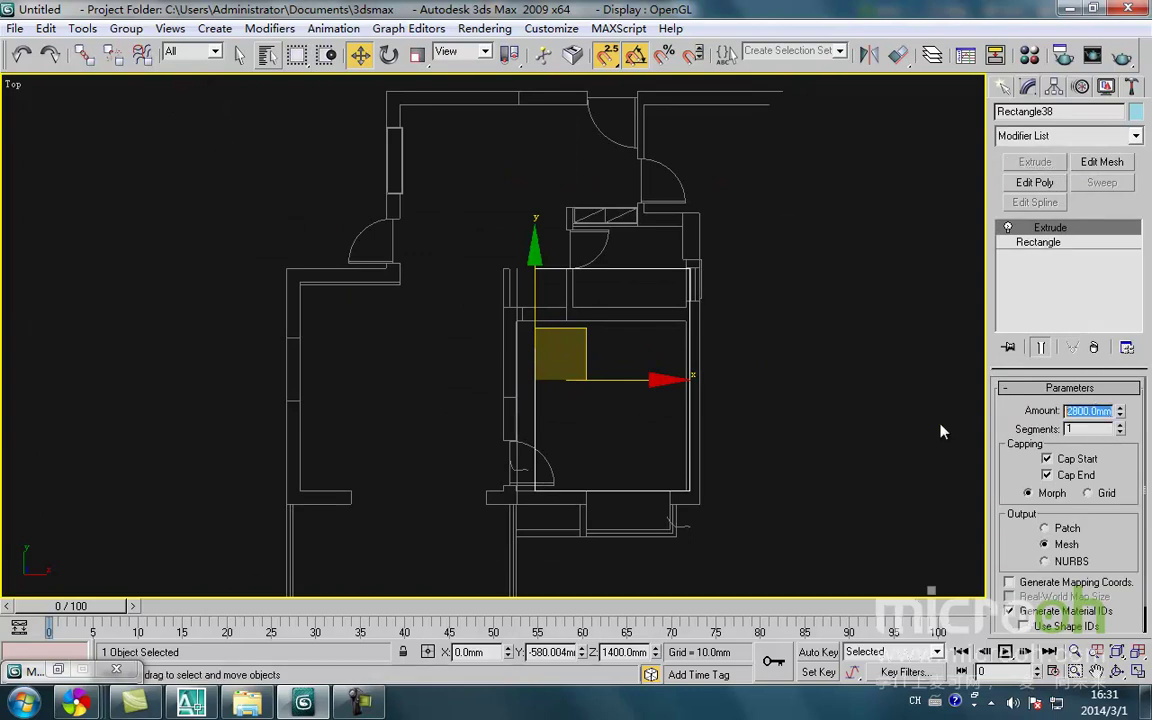
type("24444444")
key("Return")
scroll(860, 424, "down", 3)
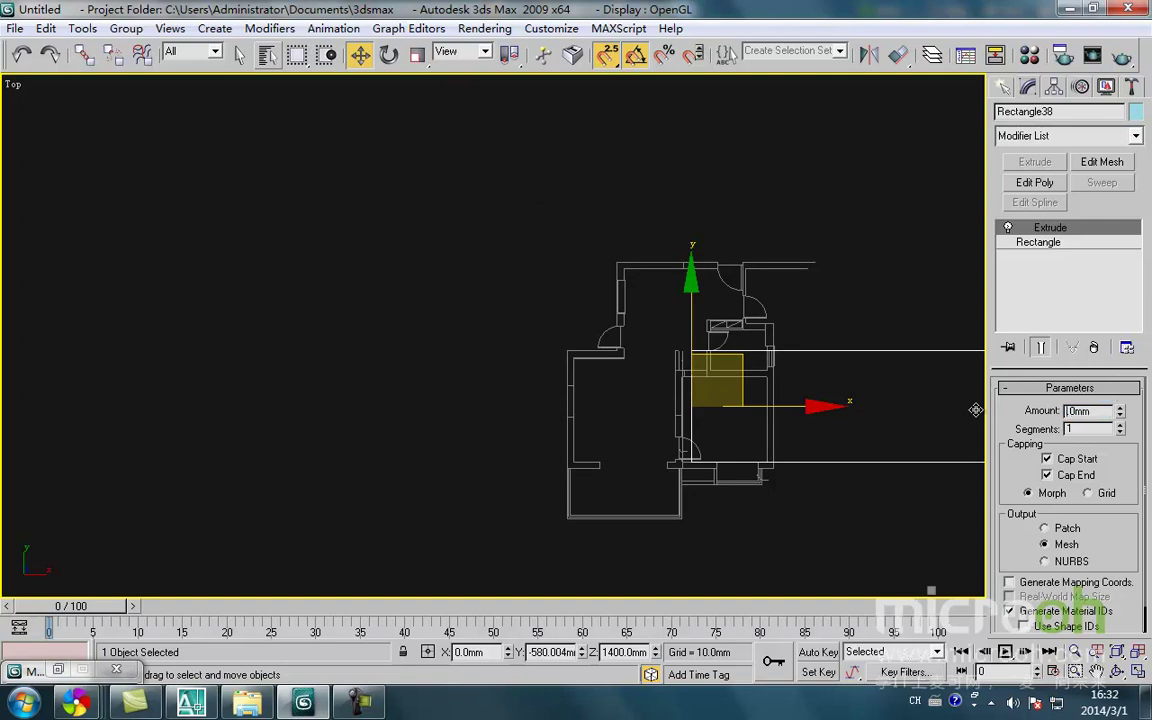
key("Return")
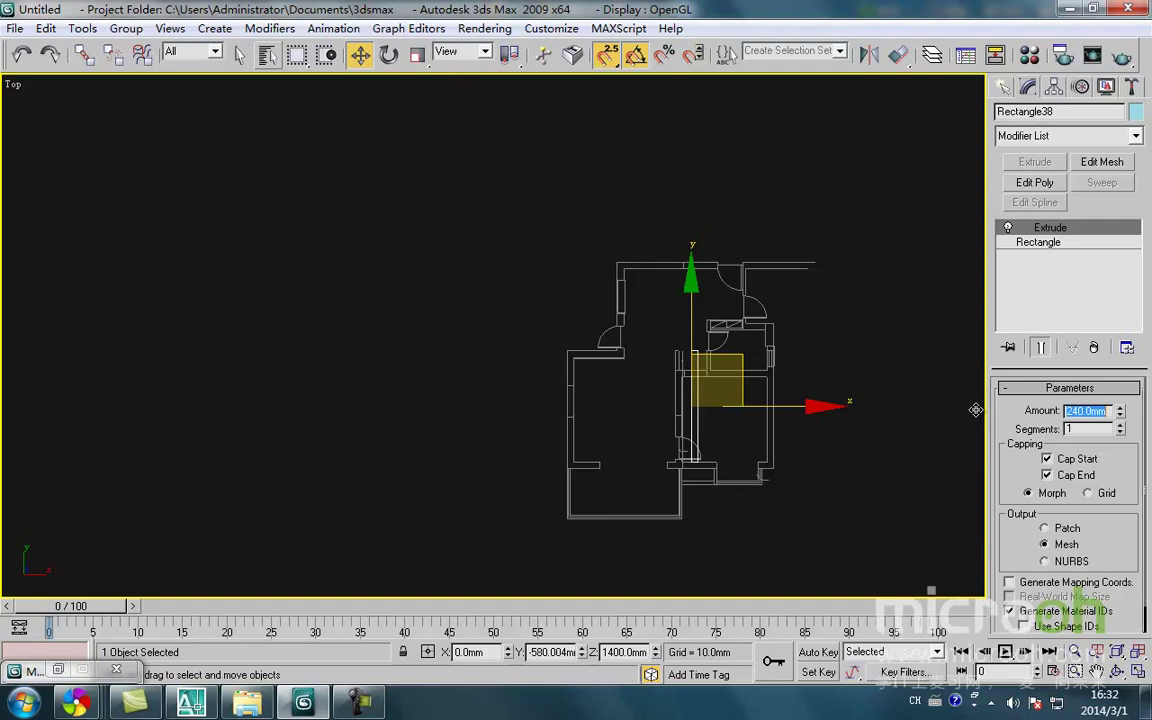
scroll(715, 380, "up", 6)
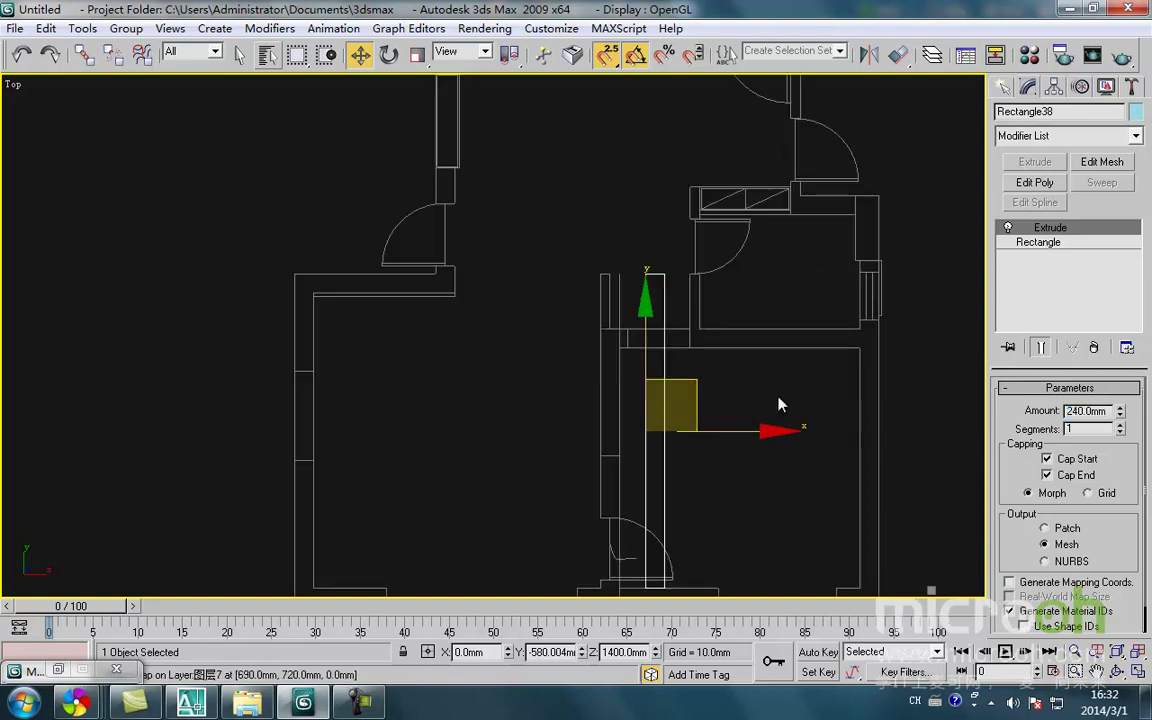
Move the extruded TV wall with snapping until it lies over the matching wall between the living room and bedroom on the plan
left_click_drag(719, 432, 617, 432)
scroll(650, 260, "up", 4)
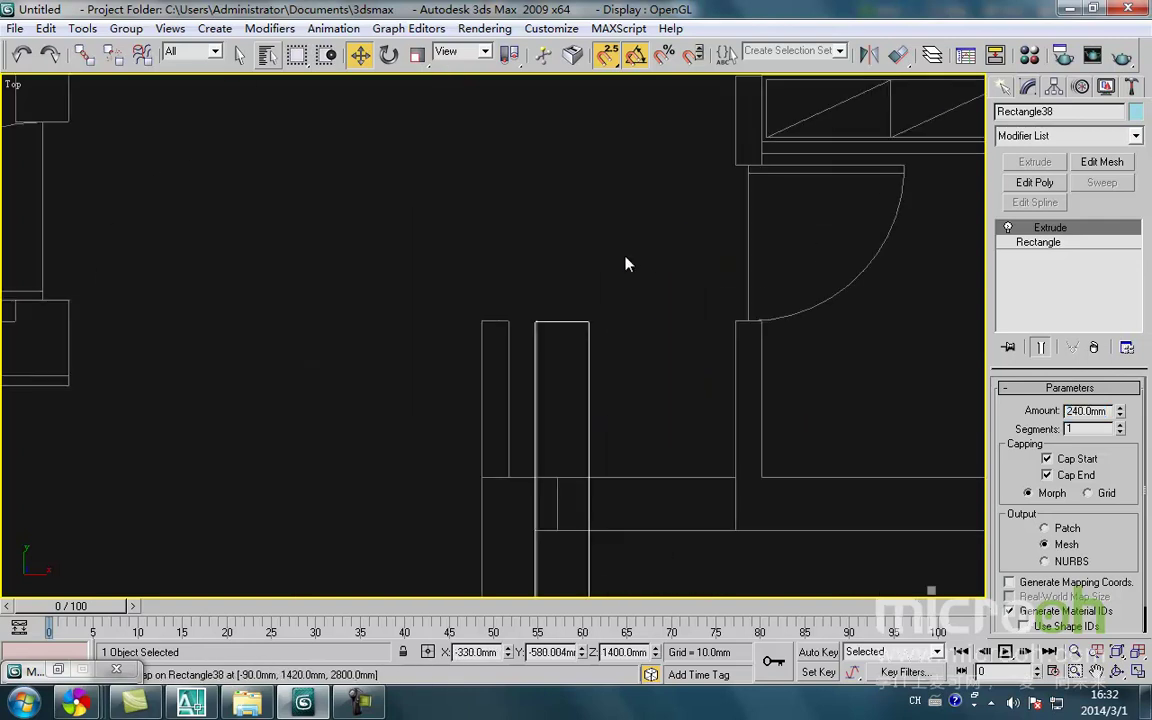
left_click_drag(535, 322, 484, 478)
middle_click_drag(605, 344, 621, 314)
scroll(621, 314, "down", 2)
left_click_drag(533, 236, 483, 392)
right_click(537, 388)
left_click(641, 368)
left_click(500, 350)
scroll(506, 328, "down", 2)
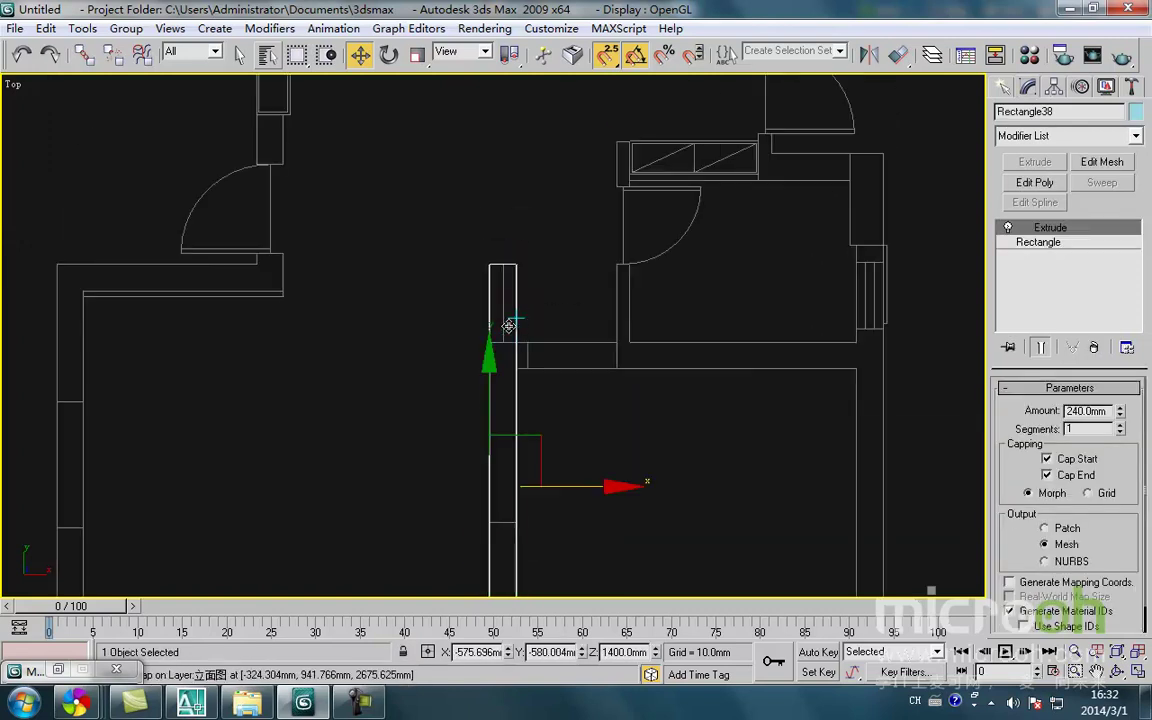
Inspect the TV wall from the back and left views, in shaded and wireframe display, against the elevation drawing
key("k")
key("z")
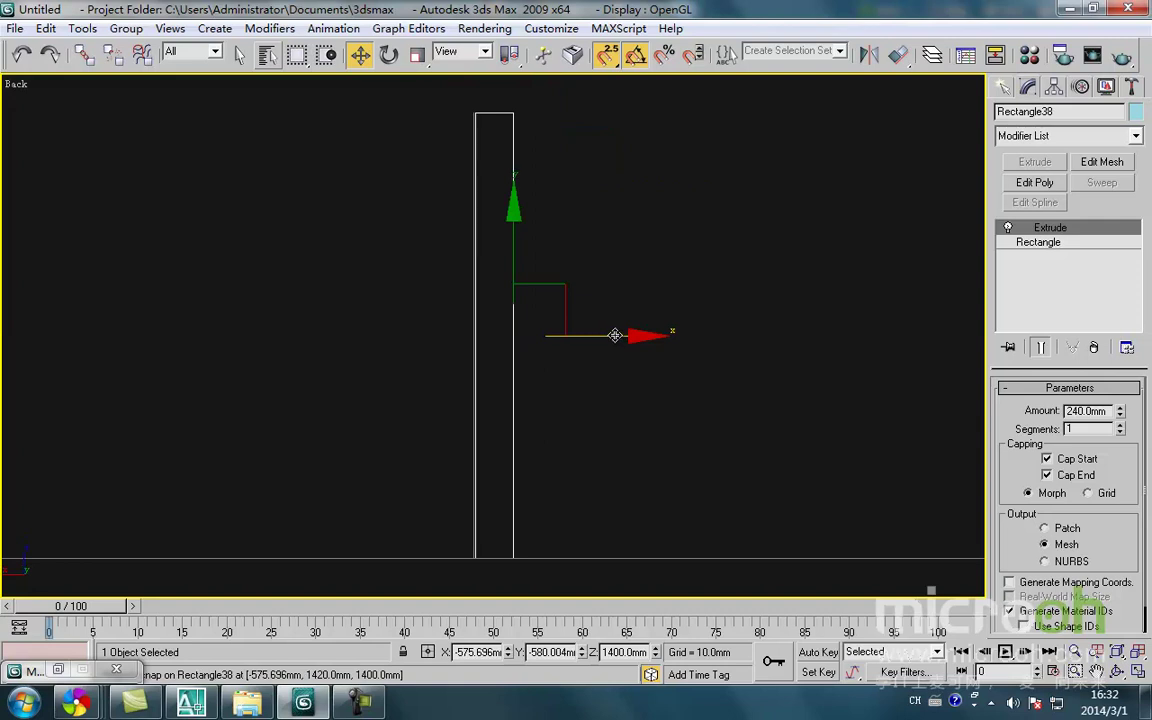
key("l")
key("z")
scroll(496, 438, "down", 2)
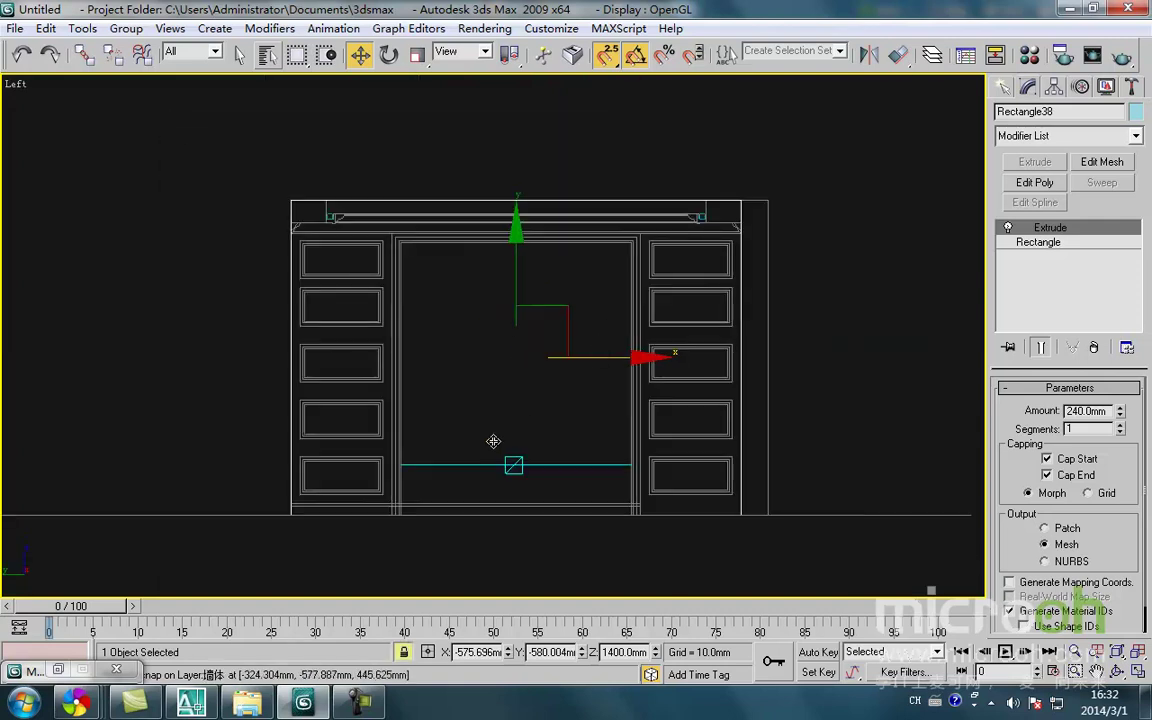
scroll(471, 384, "up", 1)
mouse_move(471, 383)
middle_mouse_down()
mouse_move(440, 430)
mouse_move(444, 367)
middle_mouse_up()
key("F3")
scroll(444, 367, "down", 2)
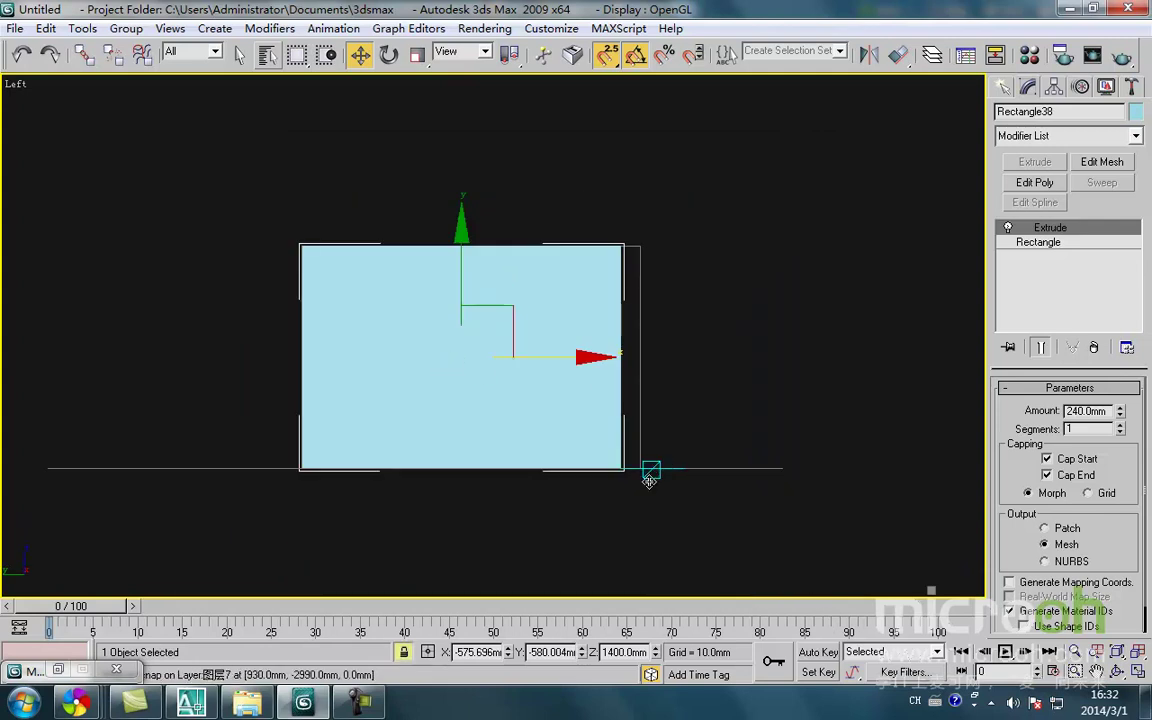
left_click_drag(618, 490, 600, 440)
scroll(525, 352, "down", 2)
middle_click_drag(525, 352, 516, 364)
key("F3")
scroll(445, 415, "up", 4)
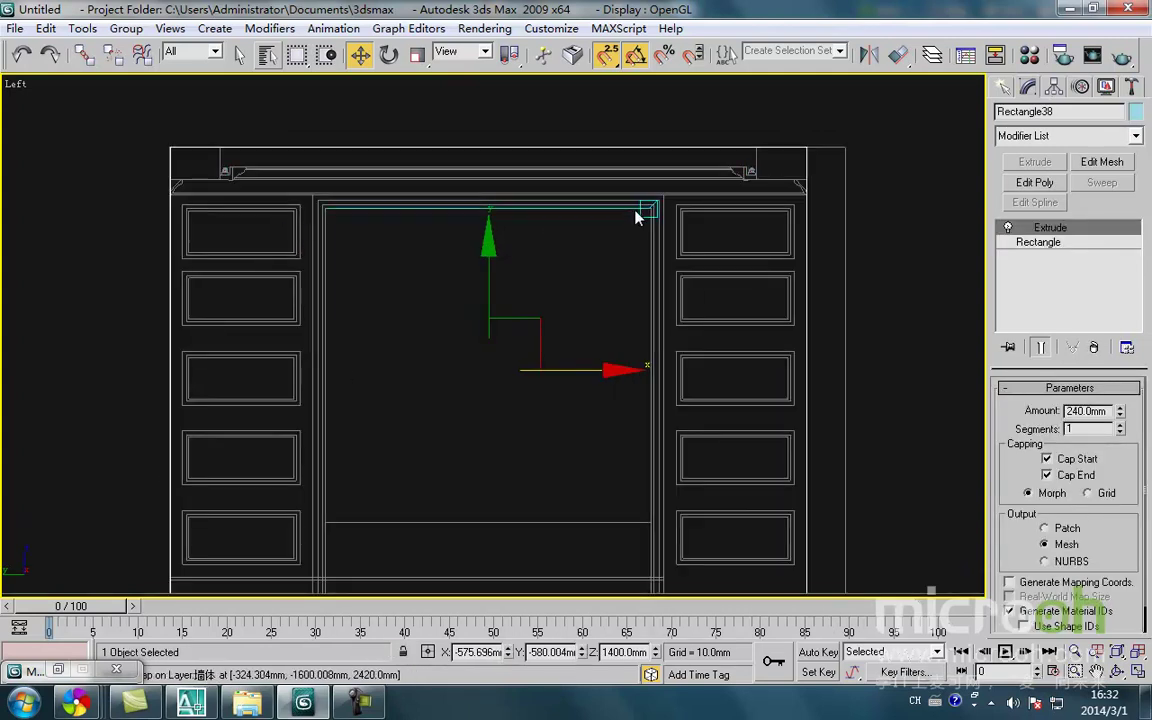
scroll(553, 291, "down", 4)
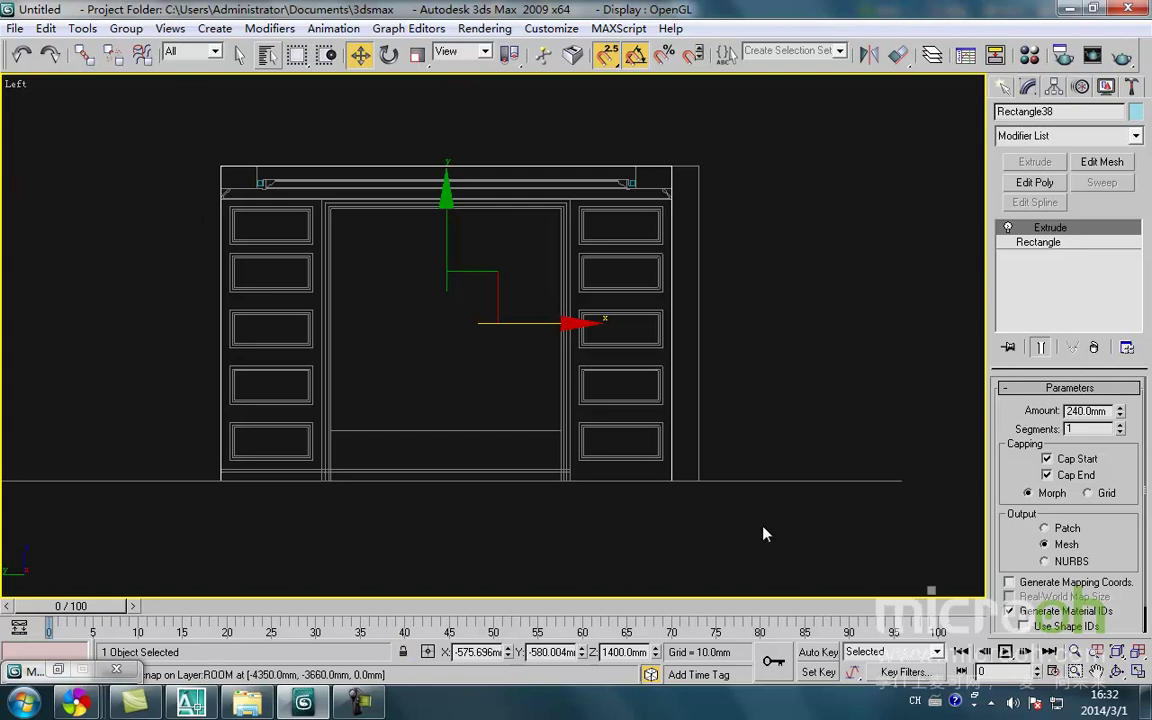
left_click(16, 28)
left_click(66, 418)
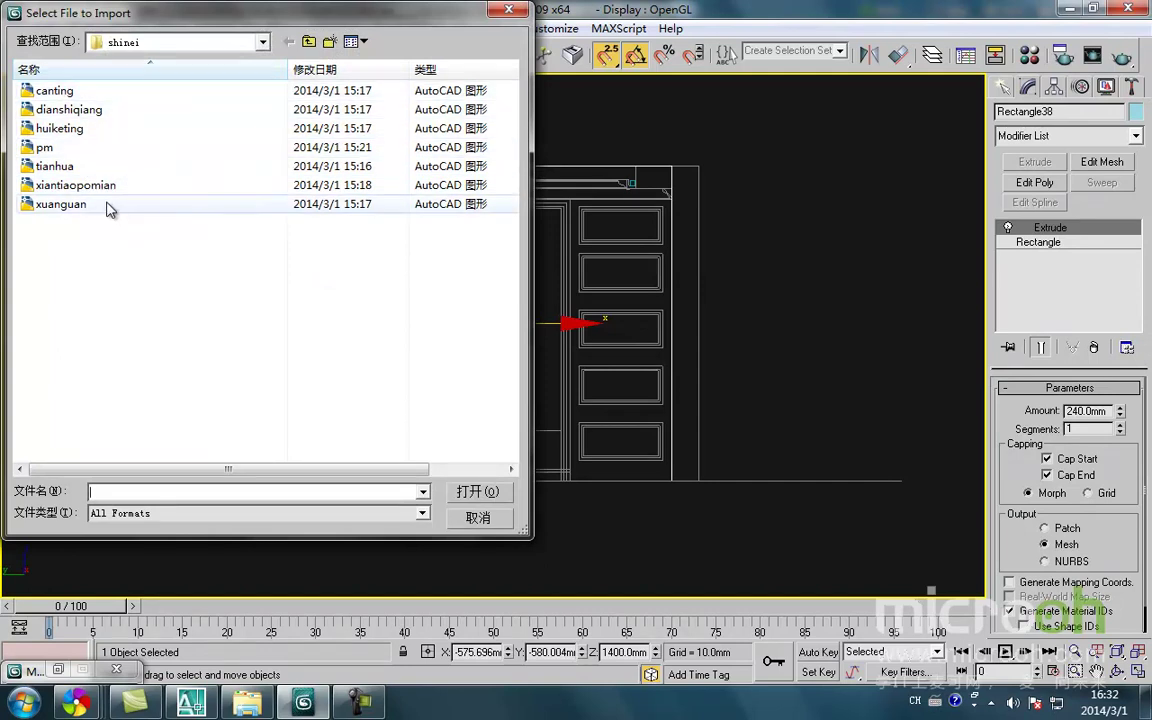
left_click(509, 10)
mouse_move(613, 328)
middle_mouse_down()
mouse_move(589, 352)
mouse_move(636, 282)
middle_mouse_up()
Switch to AutoCAD and delete the red leader line and the 80 dimension at the wide, symmetrical moulding profile
left_click(191, 704)
scroll(512, 255, "down", 5)
scroll(541, 279, "up", 8)
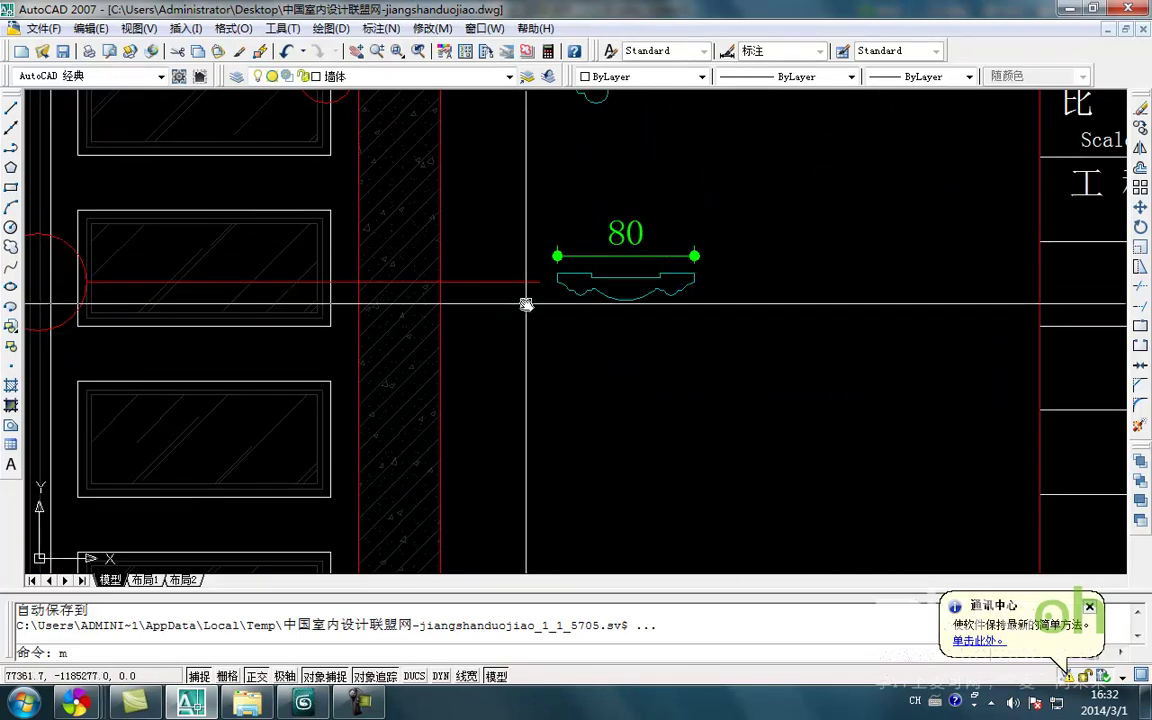
key("Return")
key("Escape")
key("Escape")
left_click(545, 318)
left_click(524, 249)
left_click(716, 262)
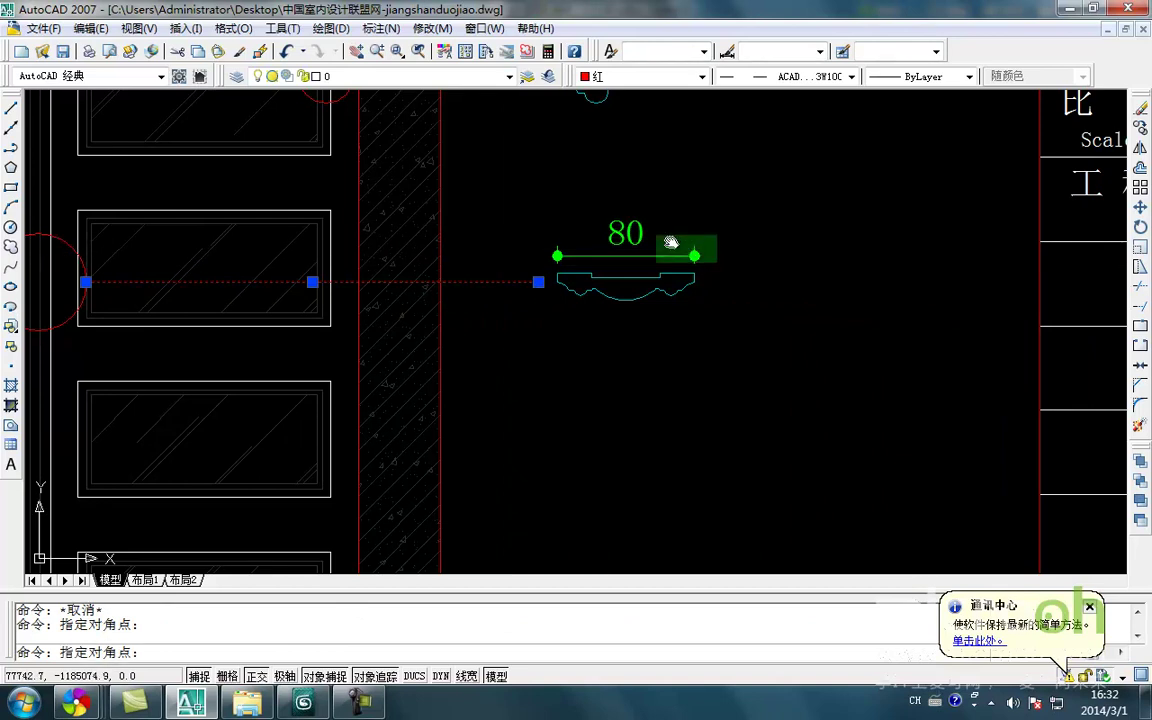
left_click(549, 206)
key("Delete")
Delete the dimension above the smaller moulding profile
middle_click_drag(630, 201, 634, 394)
left_click(637, 242)
left_click(543, 183)
key("Delete")
middle_click_drag(636, 335, 630, 330)
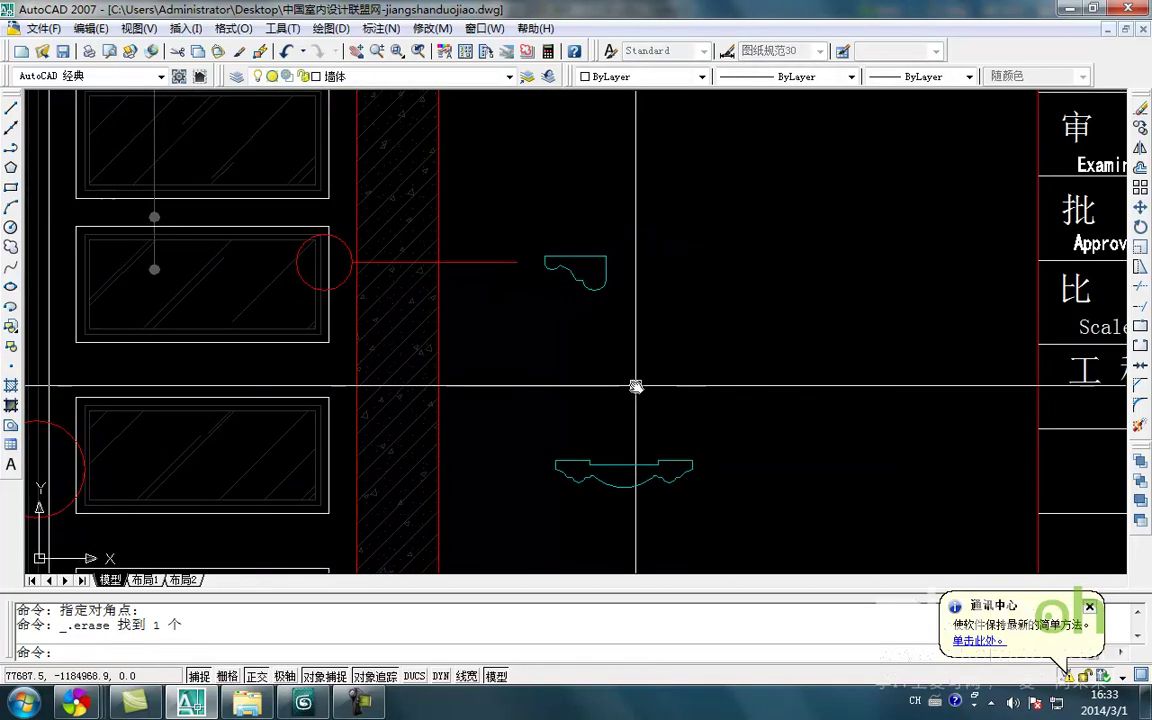
Write both moulding profiles out with WBLOCK as a drawing named pomian in the shinei folder
type("w")
key("Return")
left_click(530, 252)
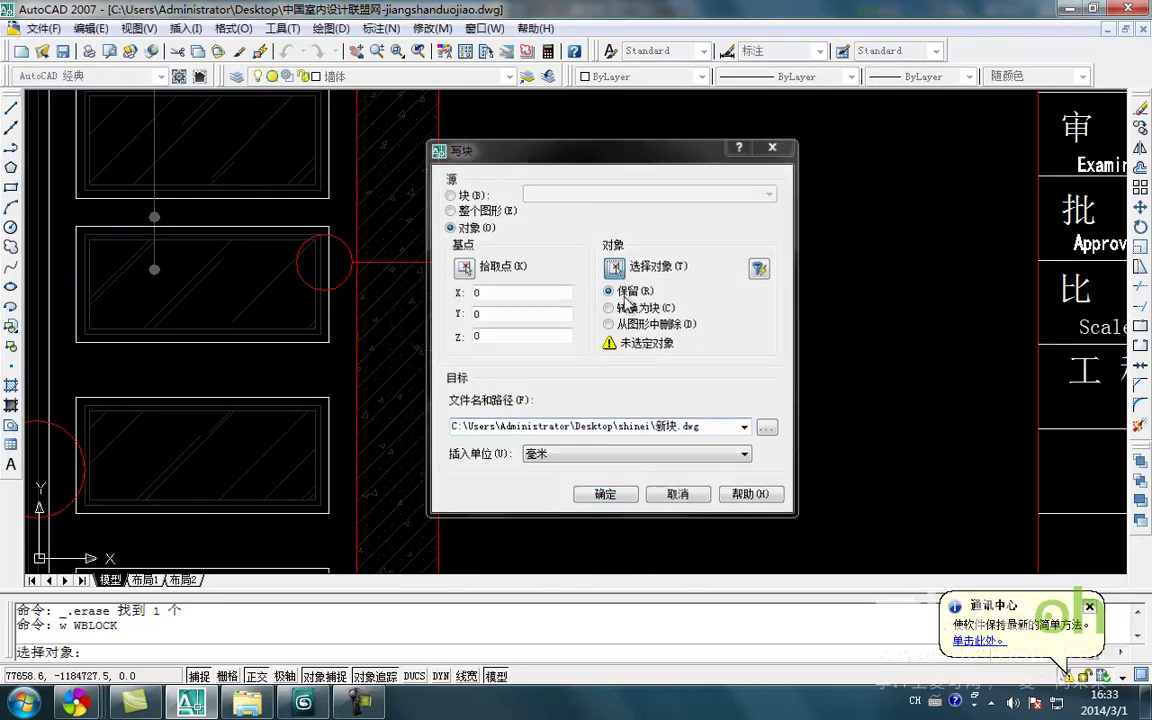
left_click(755, 513)
left_click(598, 284)
key("Return")
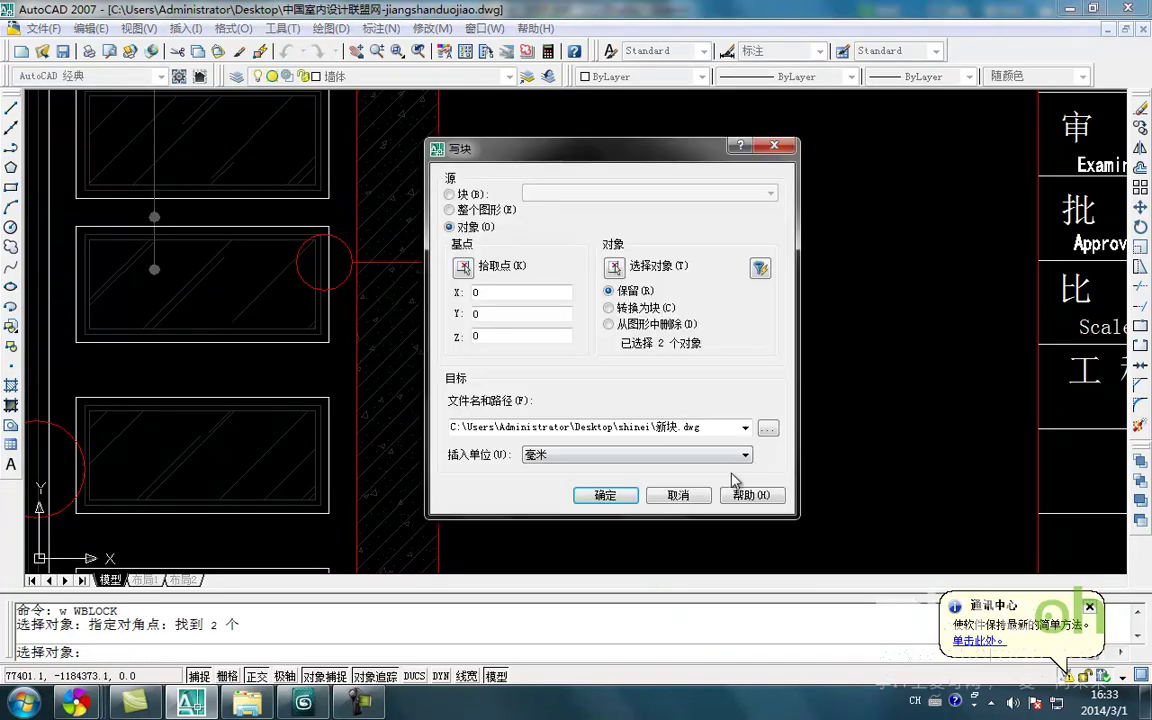
left_click(766, 430)
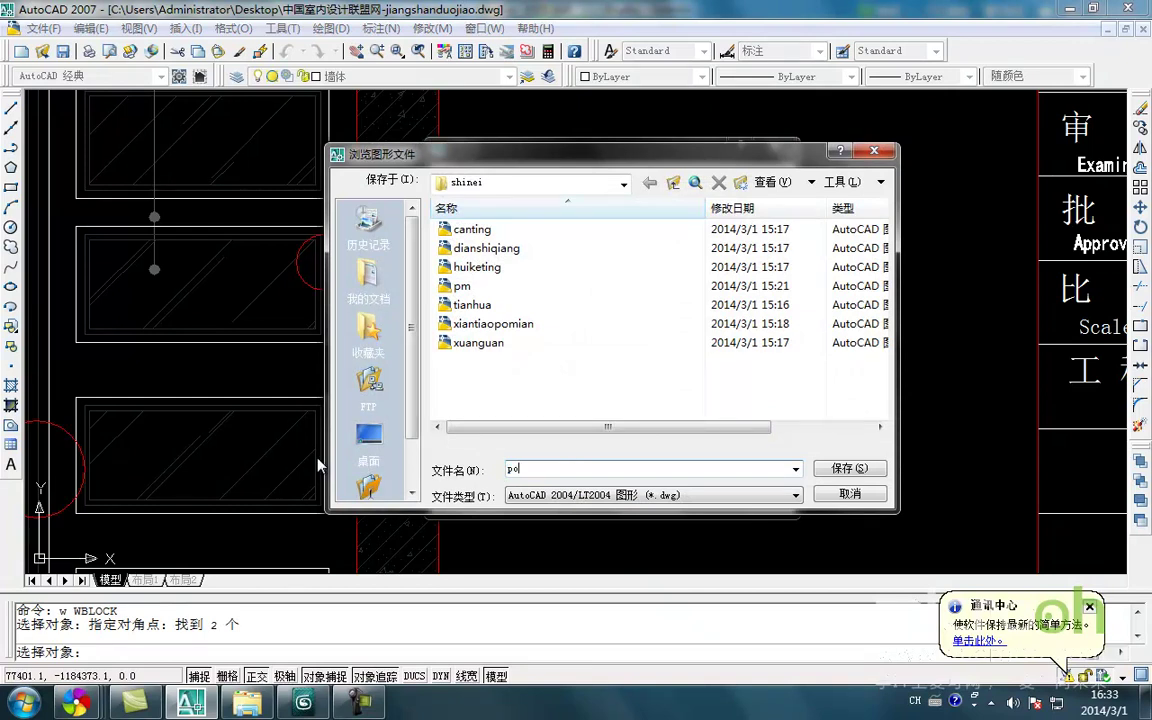
key("Return")
key("Return")
Switch back to 3ds Max and import the pomian drawing from the shinei folder, accepting the import options
key("alt+Tab")
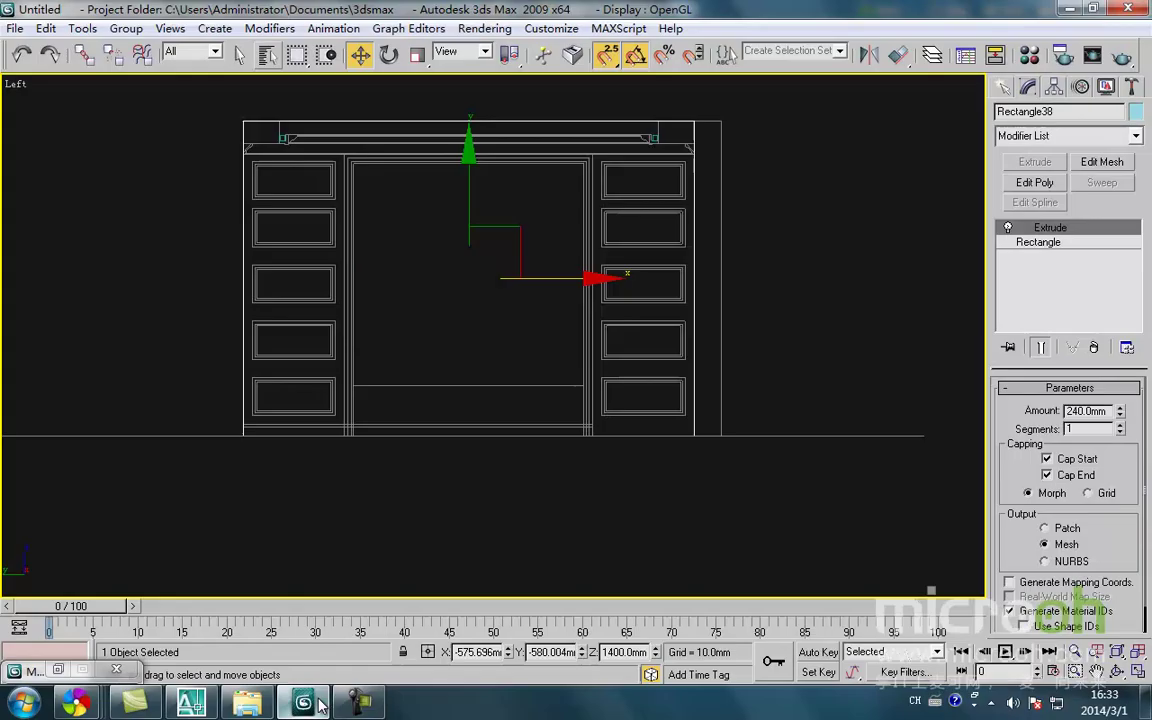
left_click(15, 28)
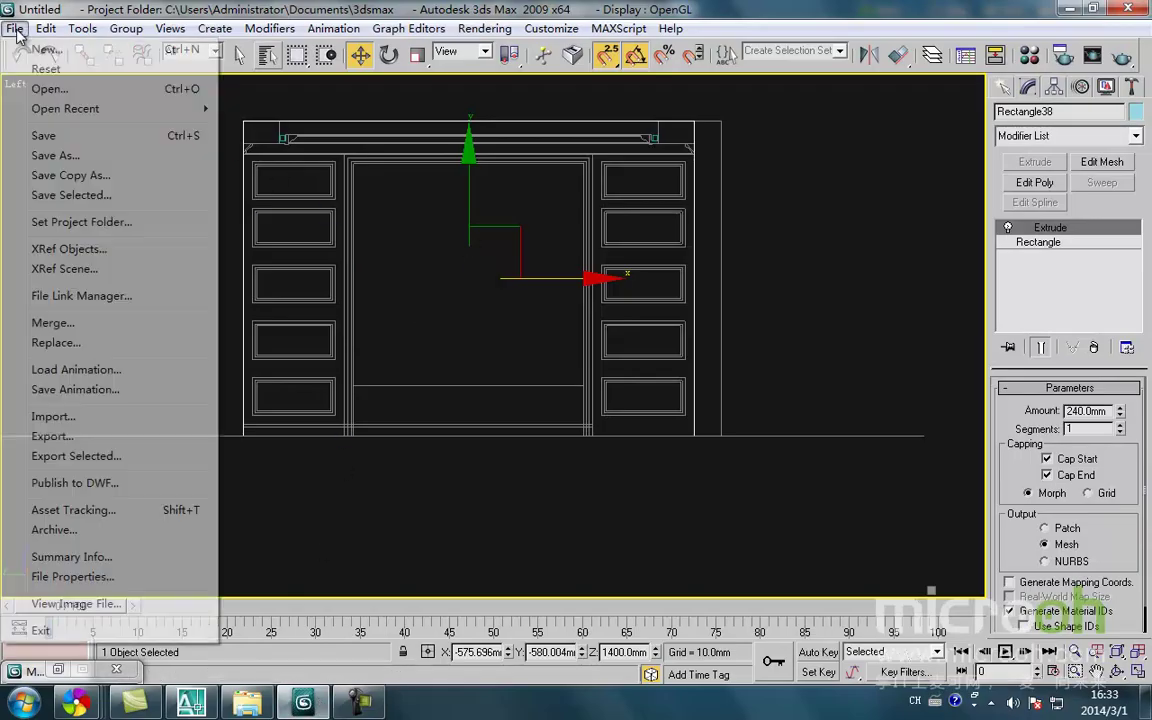
left_click(98, 416)
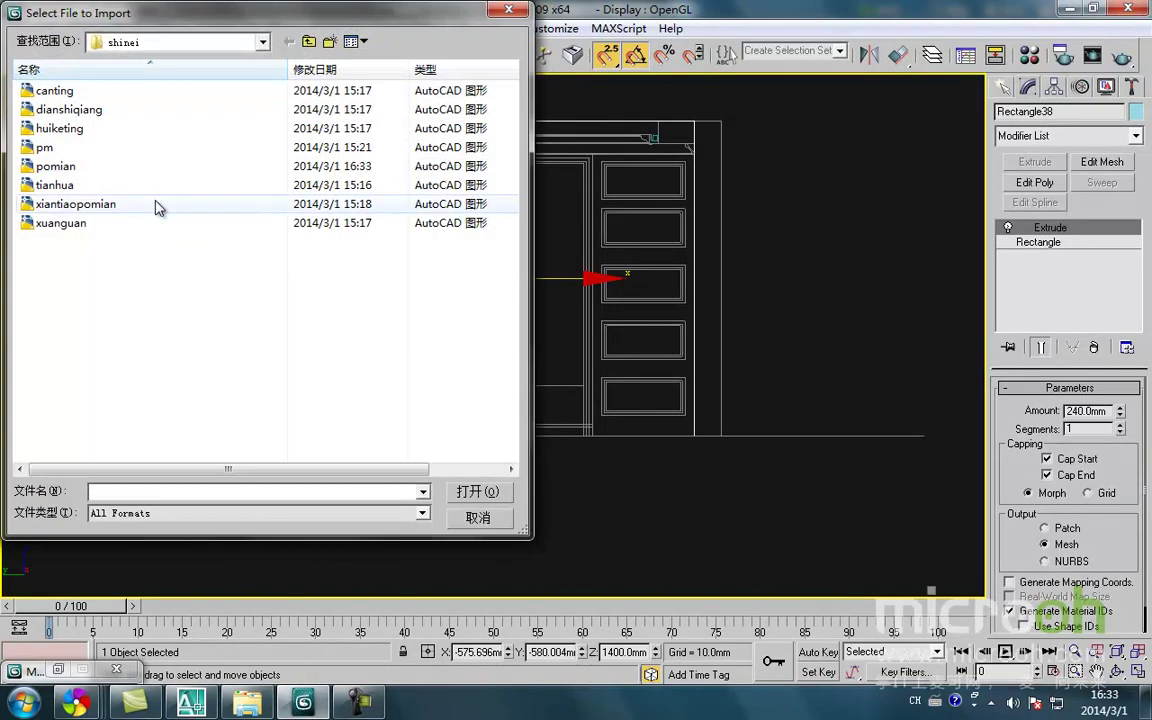
left_click(56, 167)
left_click(478, 491)
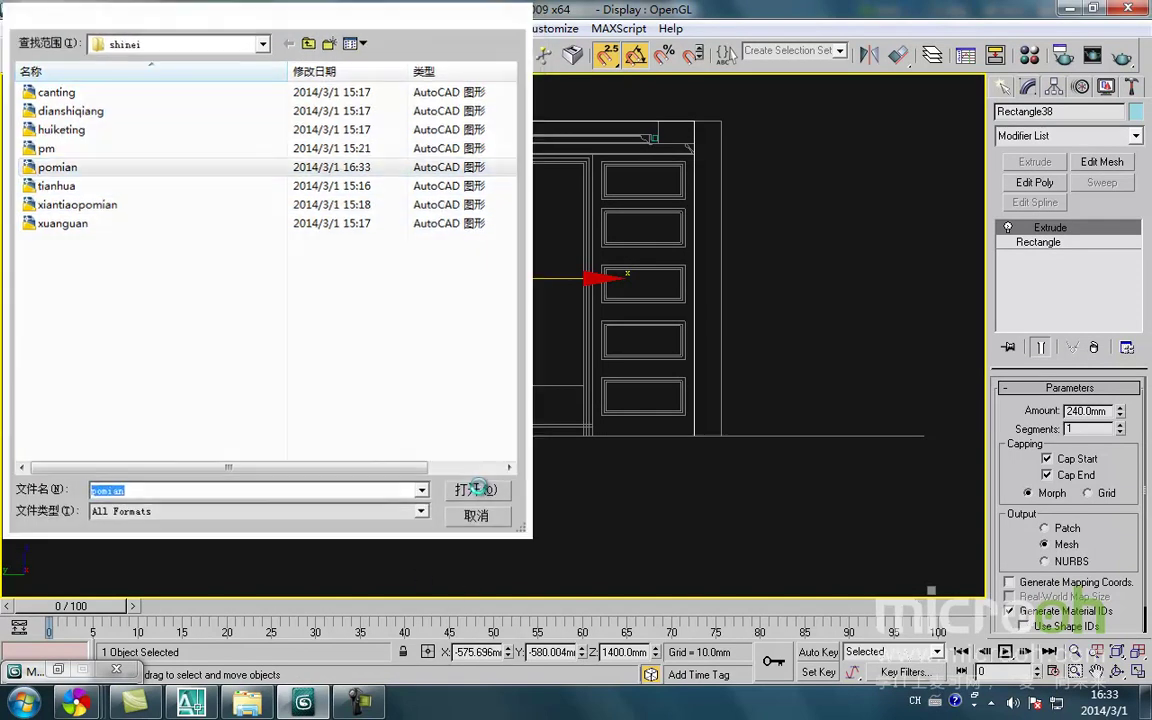
left_click(613, 601)
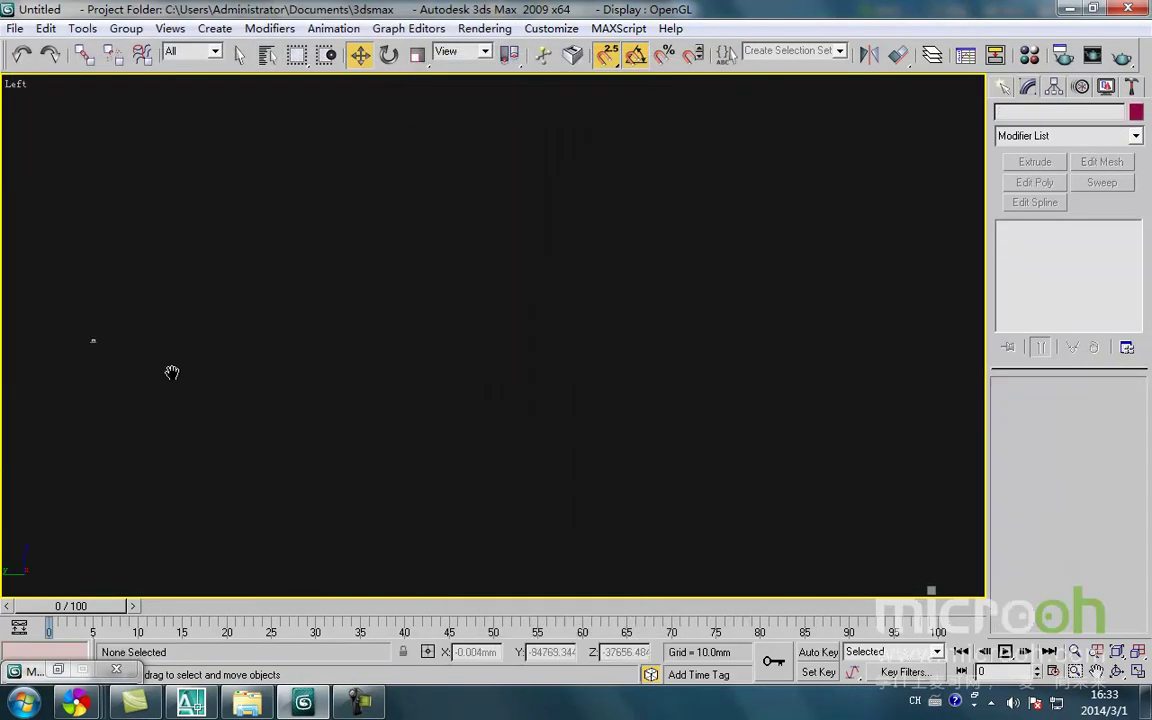
left_click(365, 392)
scroll(376, 395, "up", 2)
scroll(260, 327, "up", 3)
scroll(352, 396, "up", 1)
middle_click_drag(413, 395, 394, 422)
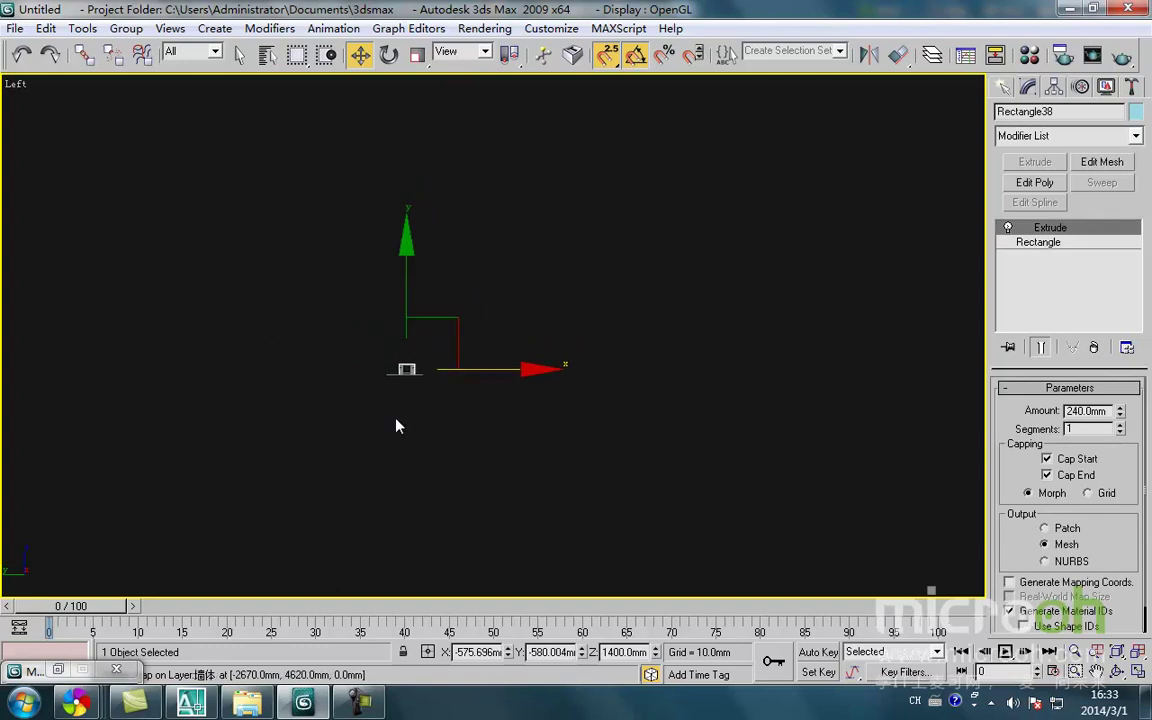
key("ctrl+z")
In the top view, group the two imported moulding profiles under the default name
key("t")
key("z")
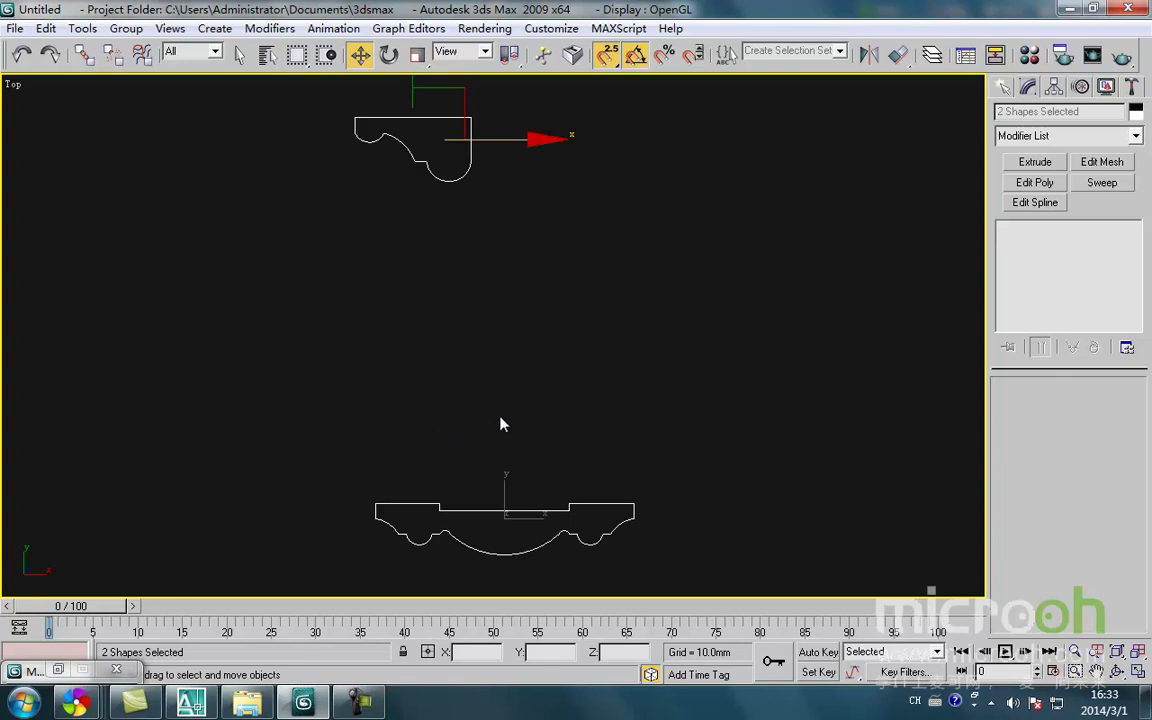
scroll(500, 432, "down", 4)
left_click(126, 28)
left_click(134, 46)
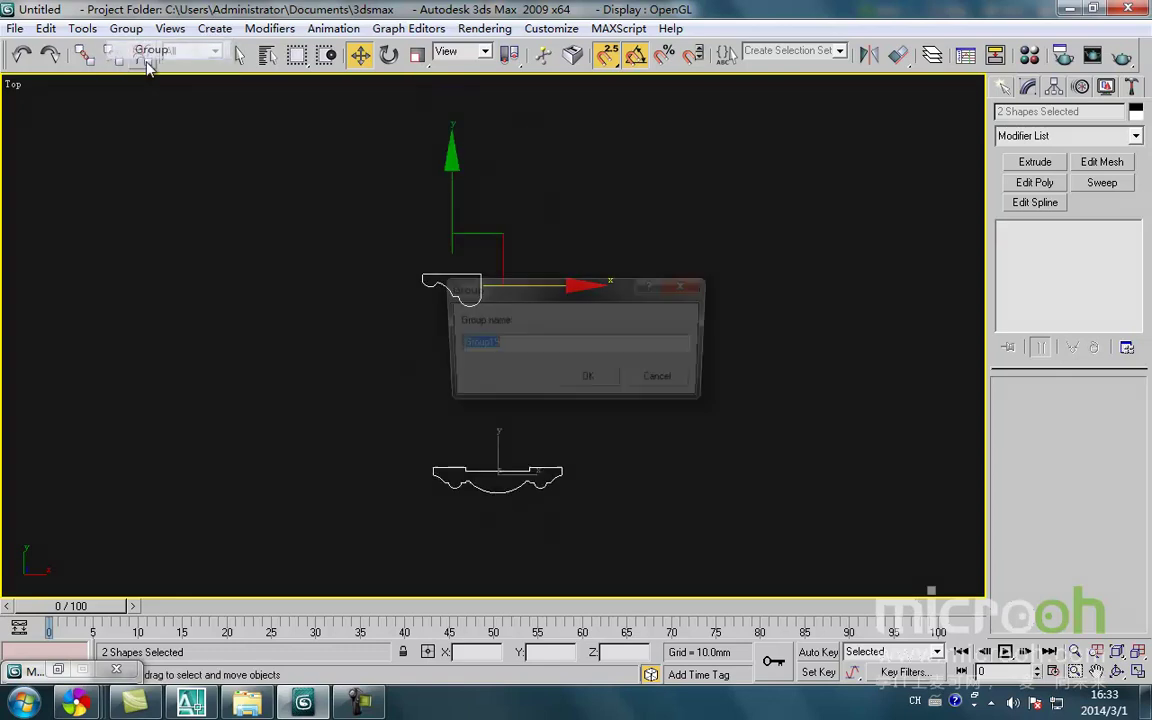
key("Return")
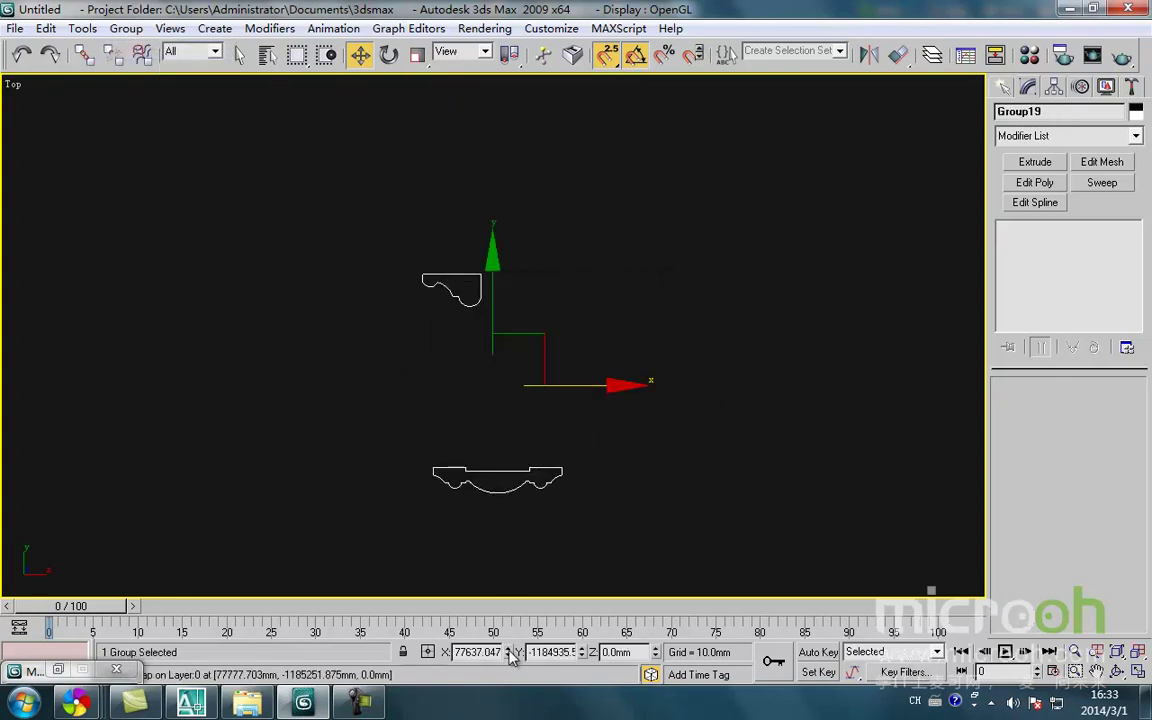
Set the profile group's X and Y position to 0 to bring it to the floor plan
right_click(508, 652)
key("z")
scroll(576, 509, "down", 10)
scroll(540, 429, "down", 2)
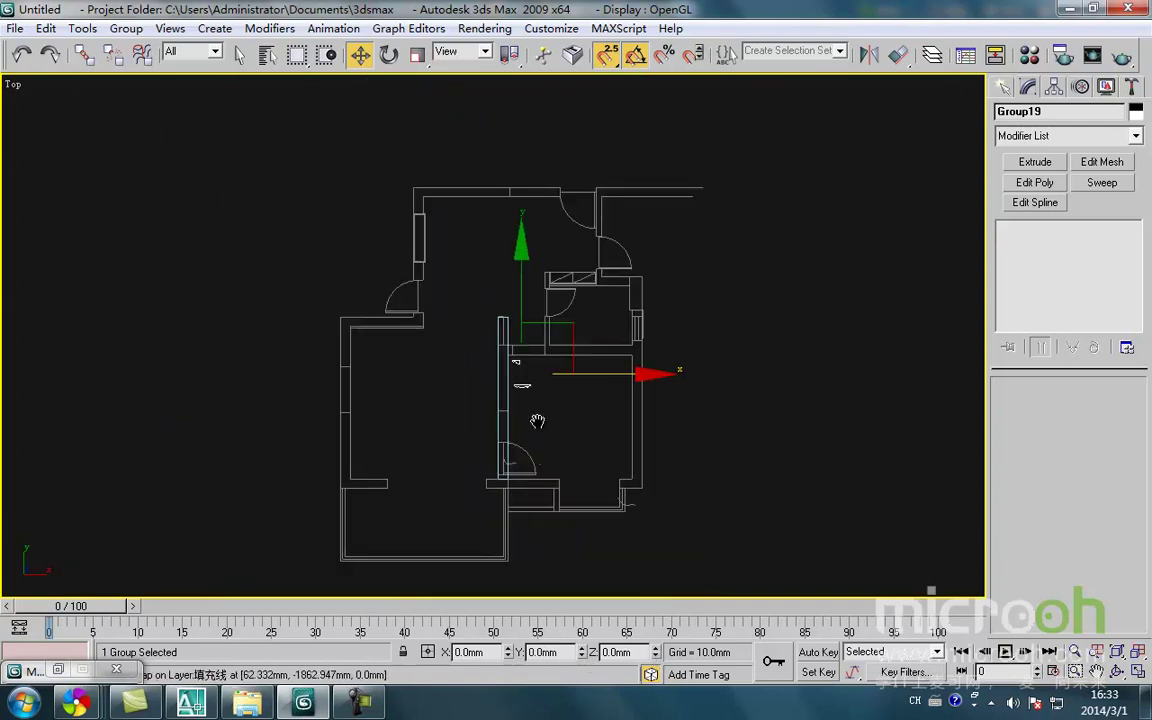
Move the profile group down to the empty area below the floor plan
scroll(543, 404, "up", 3)
left_click_drag(522, 328, 554, 585)
middle_click_drag(554, 585, 508, 345)
left_click_drag(508, 345, 513, 505)
middle_click_drag(513, 505, 528, 438)
Rotate the profile group -90 degrees about Y in the top view and -90 degrees about Z in the left view
key("e")
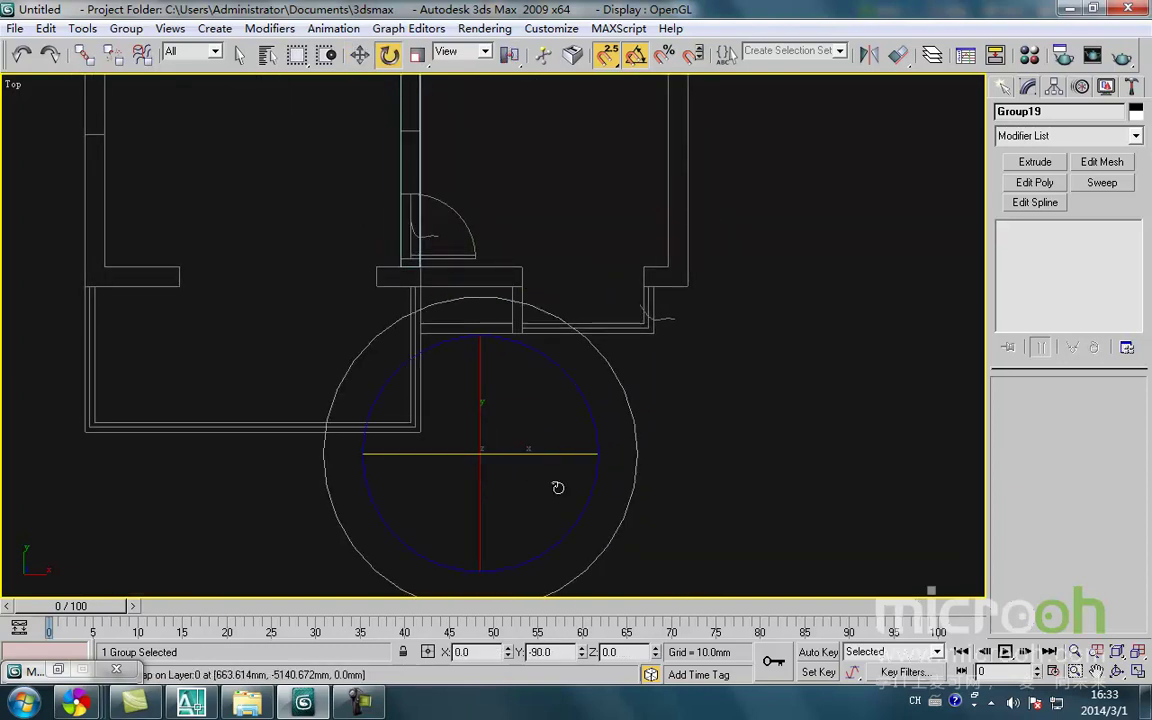
middle_click_drag(558, 487, 556, 471)
key("l")
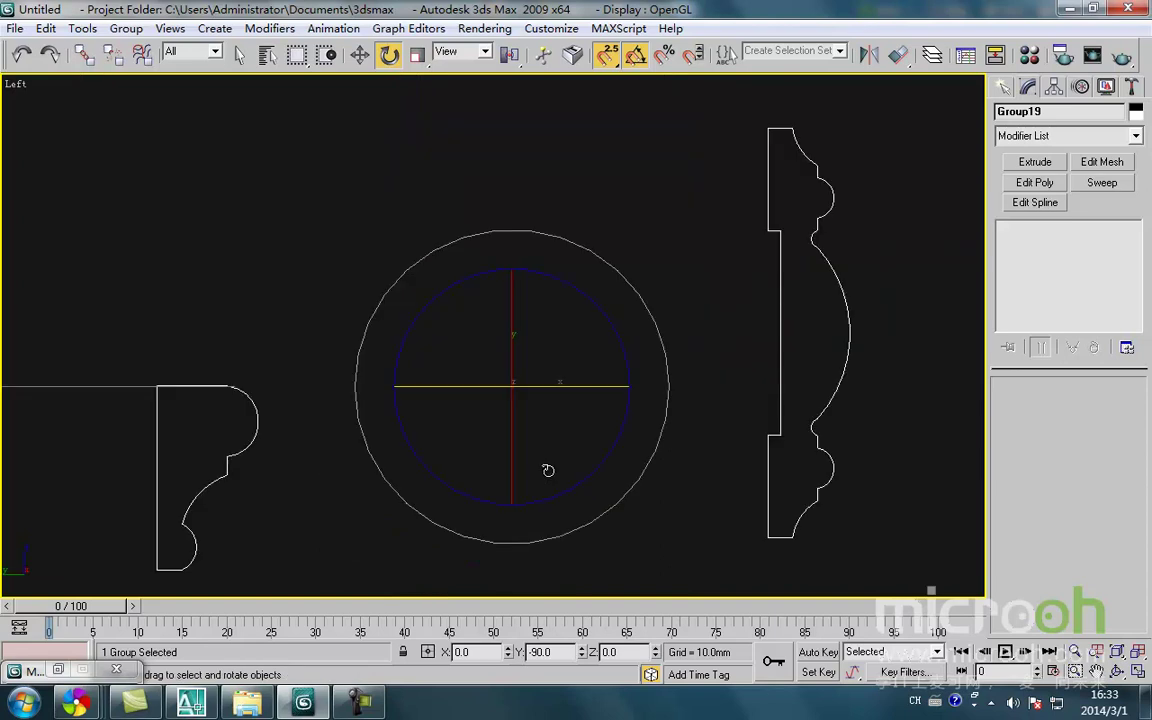
scroll(541, 454, "down", 7)
left_click_drag(645, 490, 643, 492)
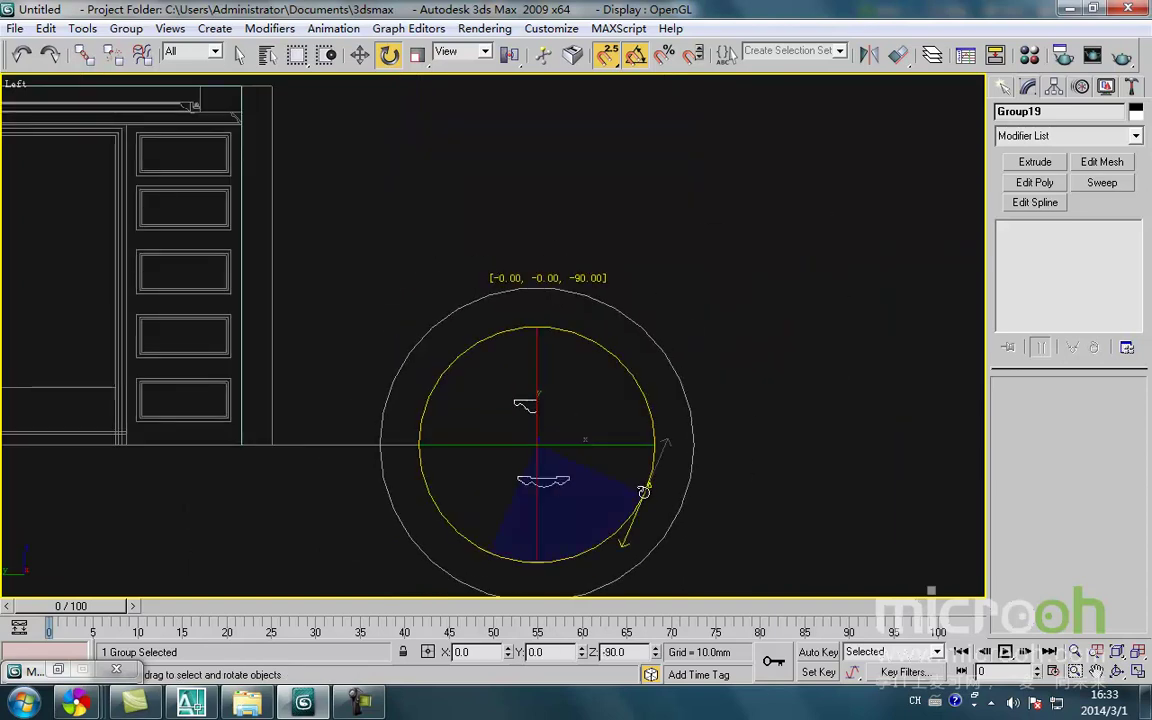
In the left view, move the profile group up beside the TV wall elevation and select it again
key("w")
left_click_drag(586, 396, 366, 239)
left_click(376, 341)
middle_click_drag(381, 304, 671, 432)
scroll(260, 343, "up", 3)
mouse_move(262, 345)
middle_mouse_down()
mouse_move(160, 326)
mouse_move(261, 351)
middle_mouse_up()
scroll(160, 326, "down", 3)
scroll(556, 392, "up", 2)
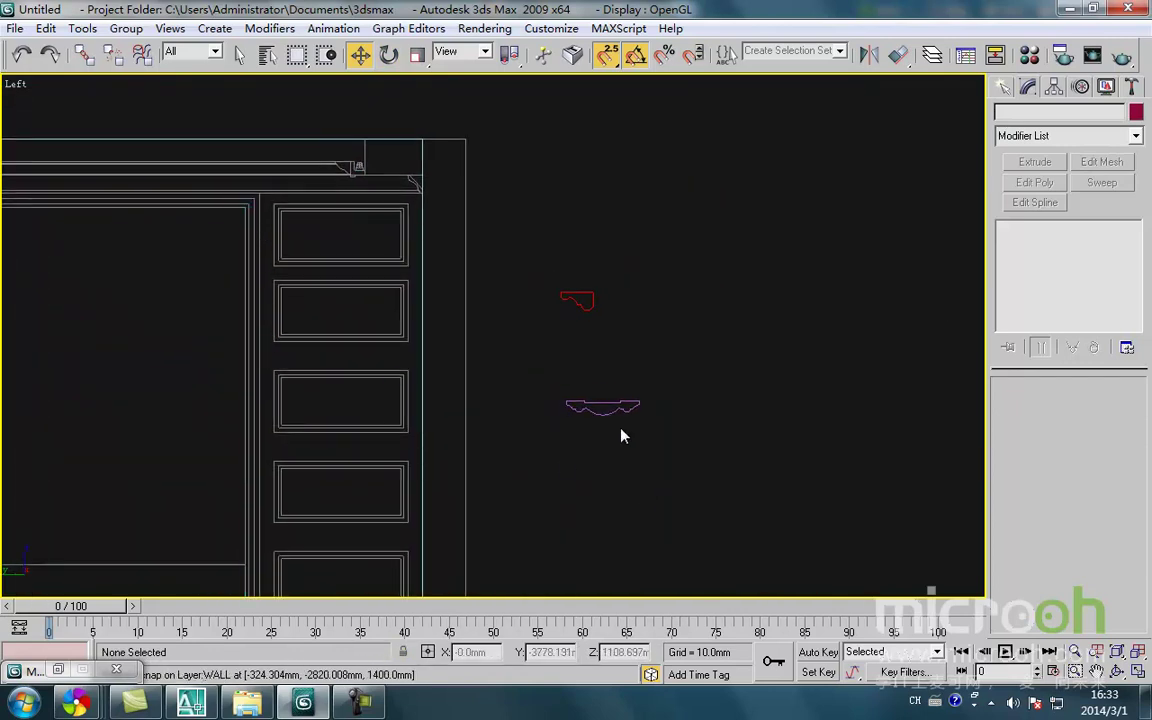
left_click(566, 297)
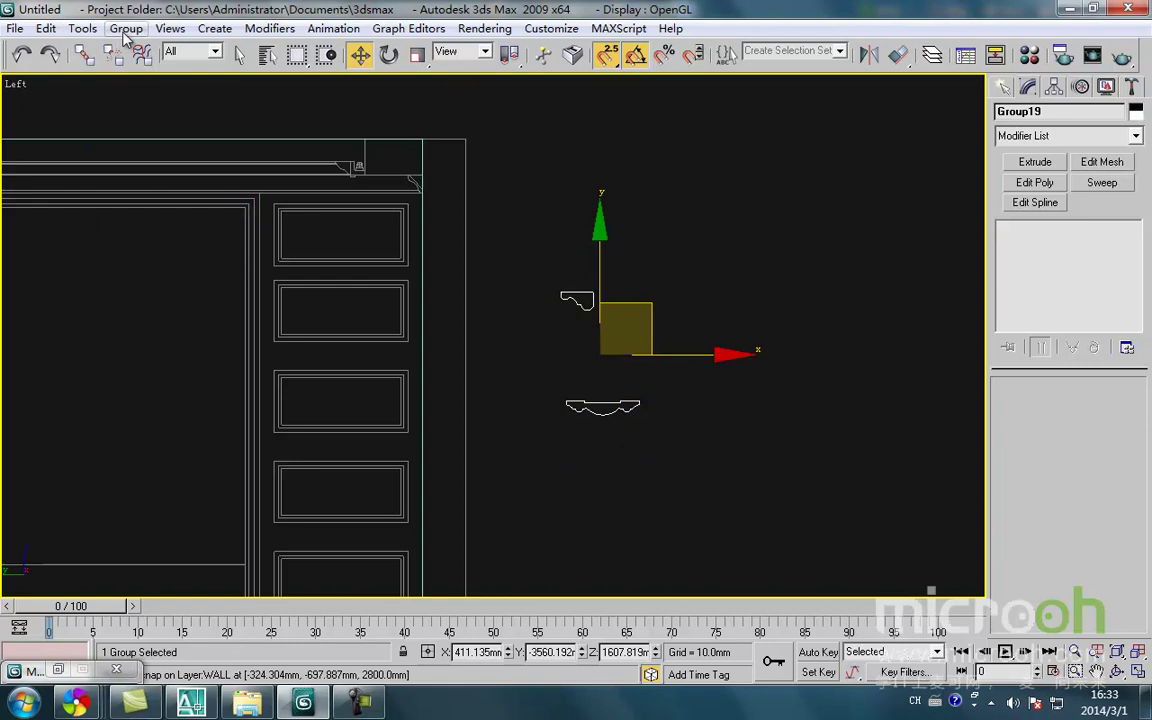
Ungroup the profile group and select the wide frame profile on its own
left_click(125, 29)
left_click(158, 70)
left_click_drag(700, 463, 555, 386)
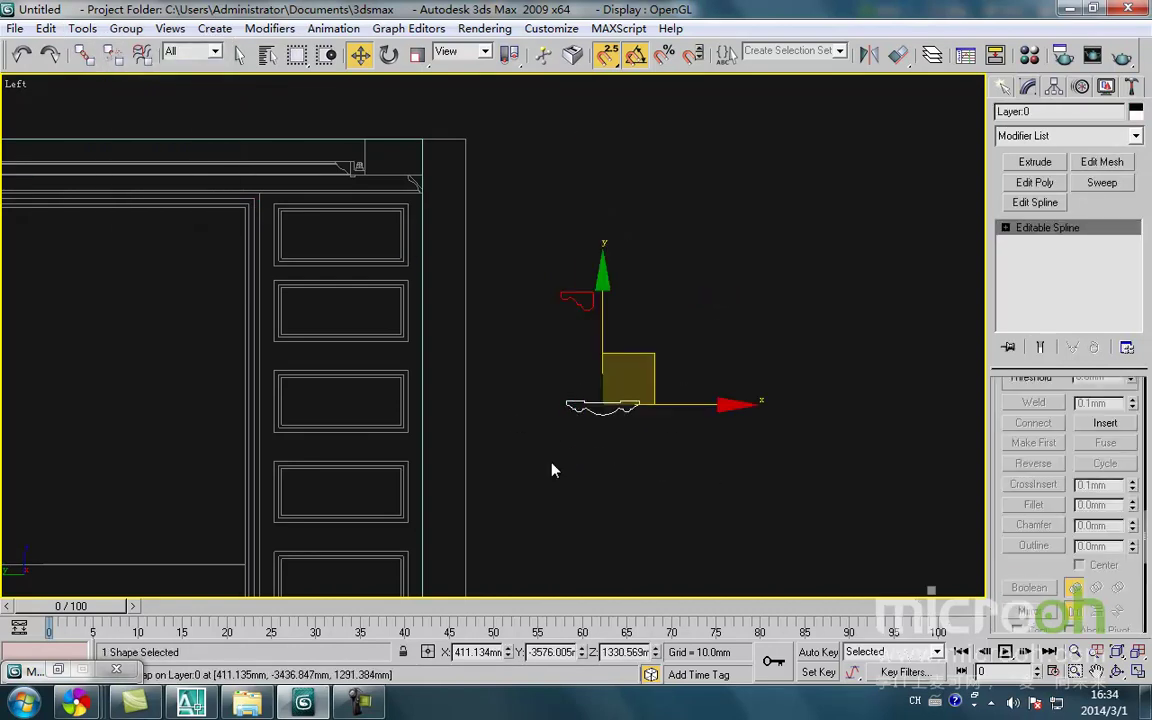
Switch to AutoCAD, undo the recent edits until the two profiles' width dimensions are restored, and return to 3ds Max
key("alt+Tab")
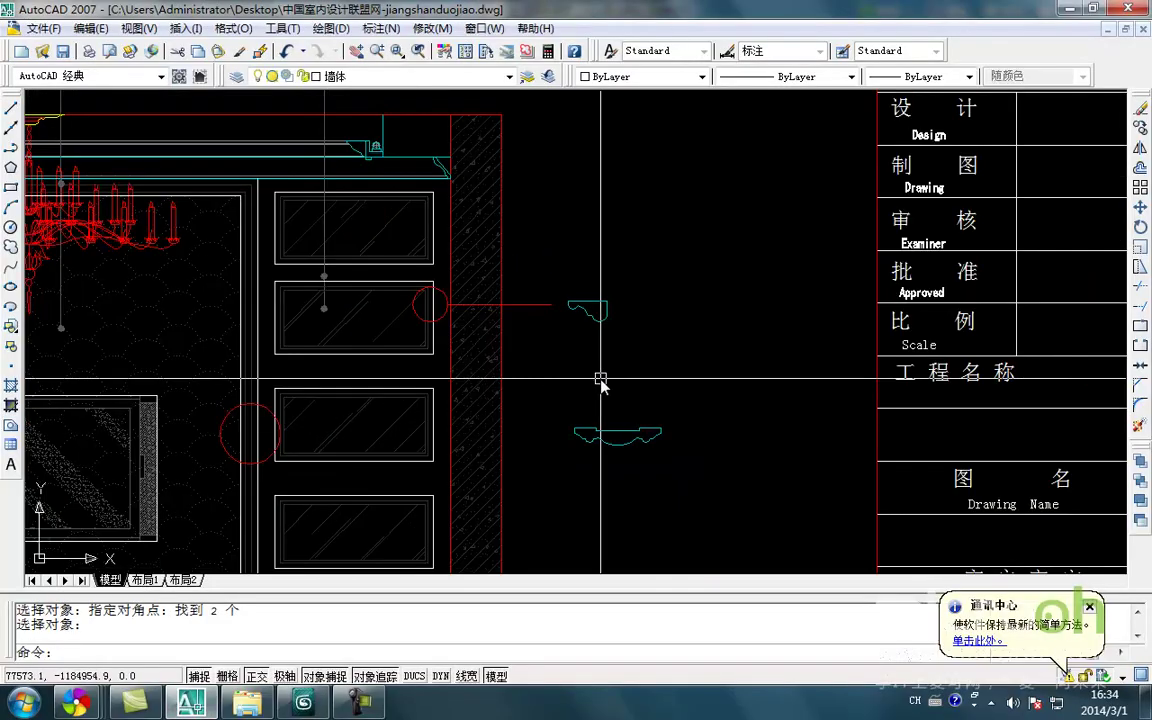
key("ctrl+z")
key("ctrl+z")
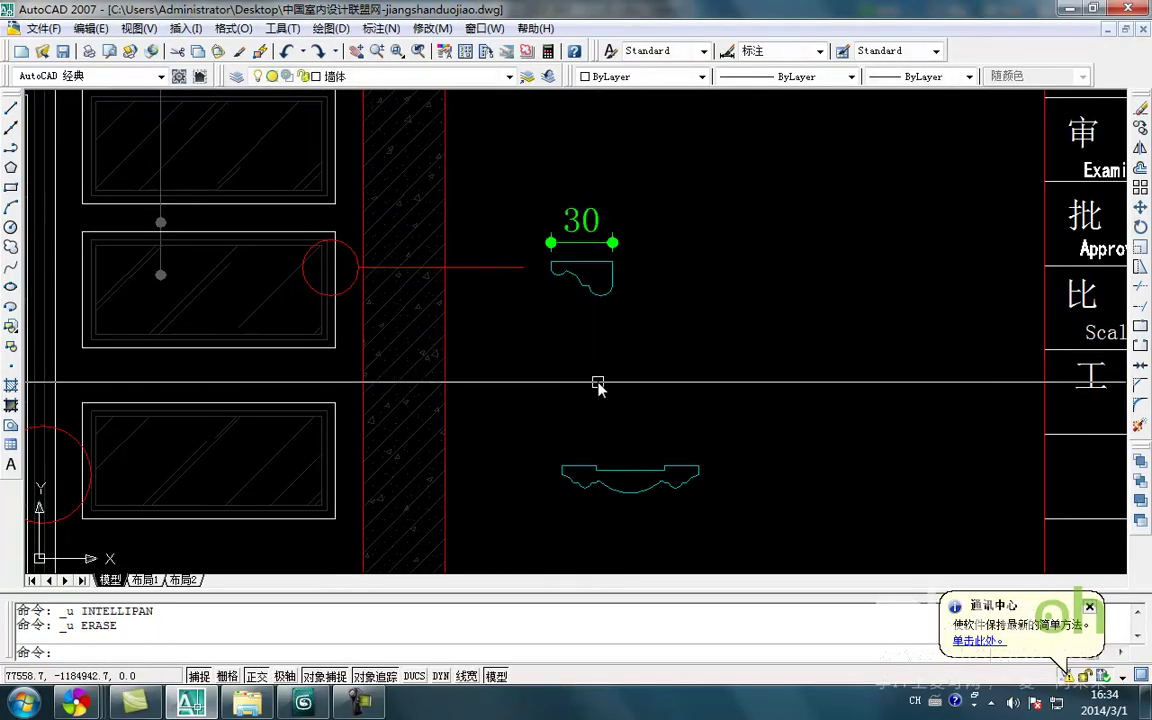
key("ctrl+z")
key("ctrl+z")
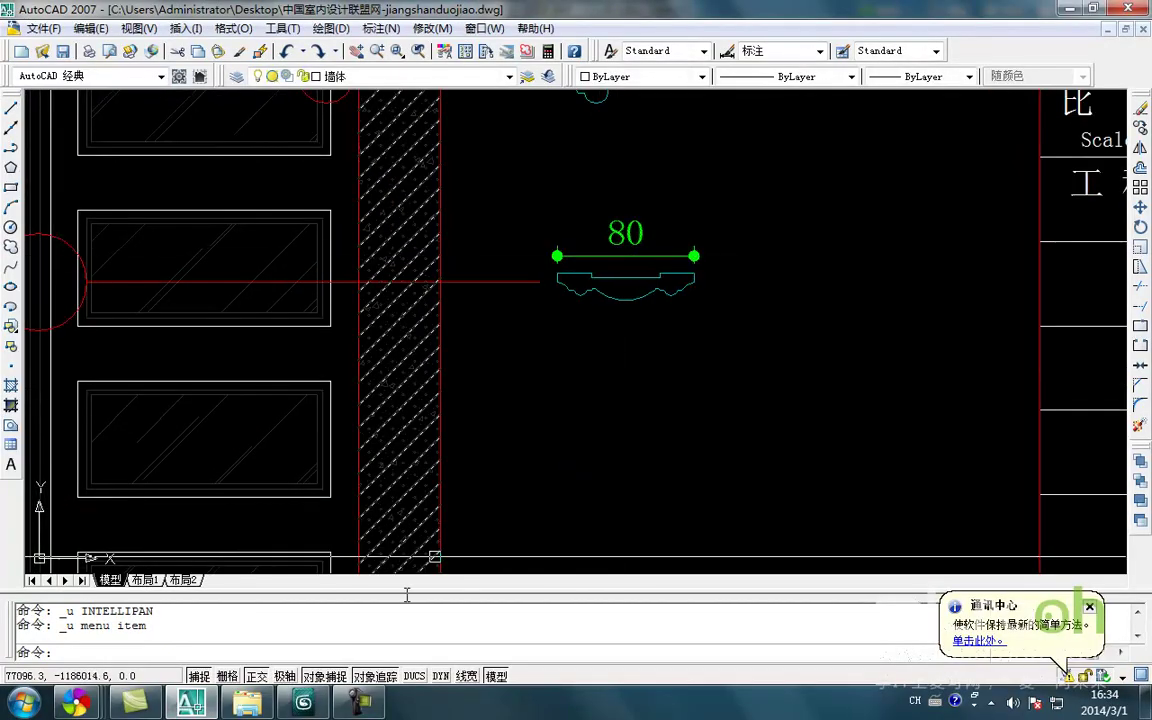
key("alt+Tab")
Measure the wide profile's width with a temporary snapped circle and delete the circle
scroll(530, 390, "up", 6)
right_click(436, 374)
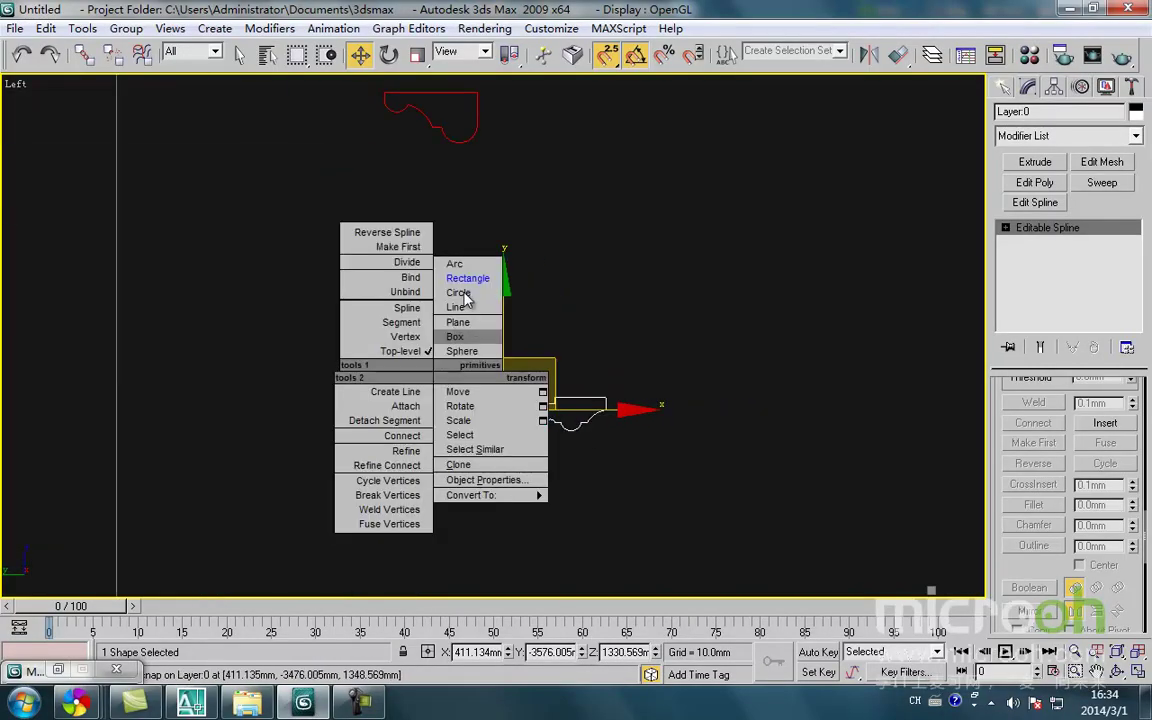
left_click(463, 297)
left_click_drag(420, 402, 606, 395)
key("Delete")
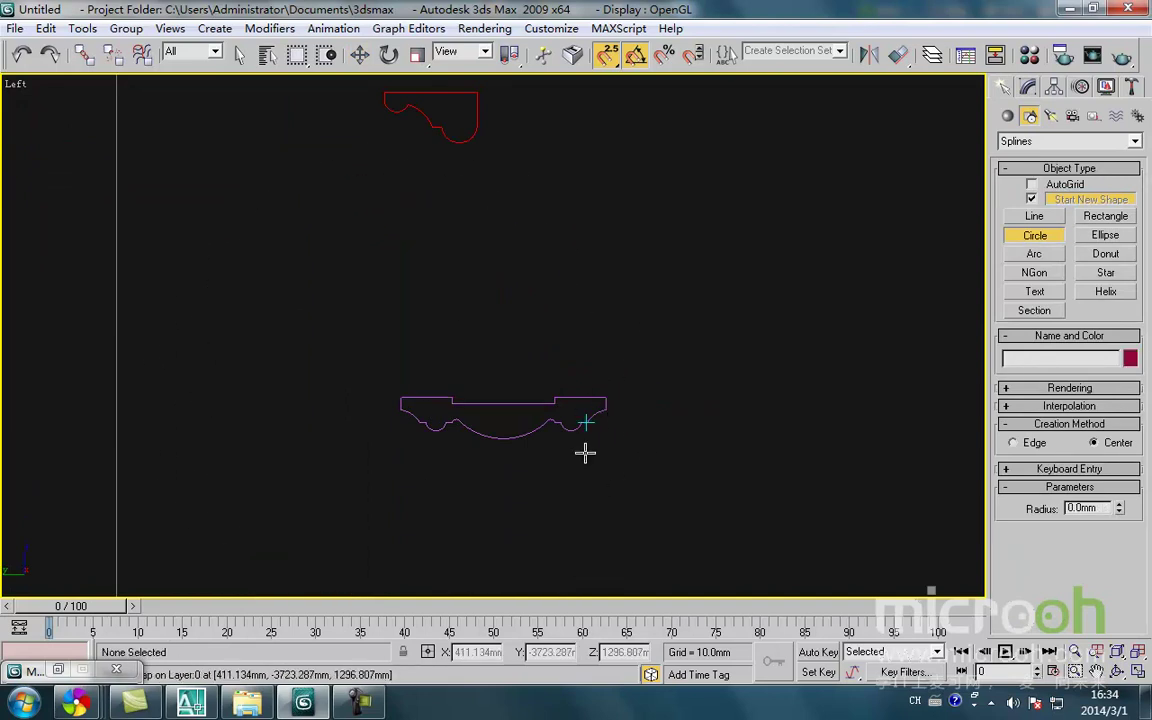
right_click(540, 467)
Try to scale the wide profile uniformly to 0.2 percent, and undo the scaling
left_click(475, 430)
middle_click_drag(490, 434, 537, 435)
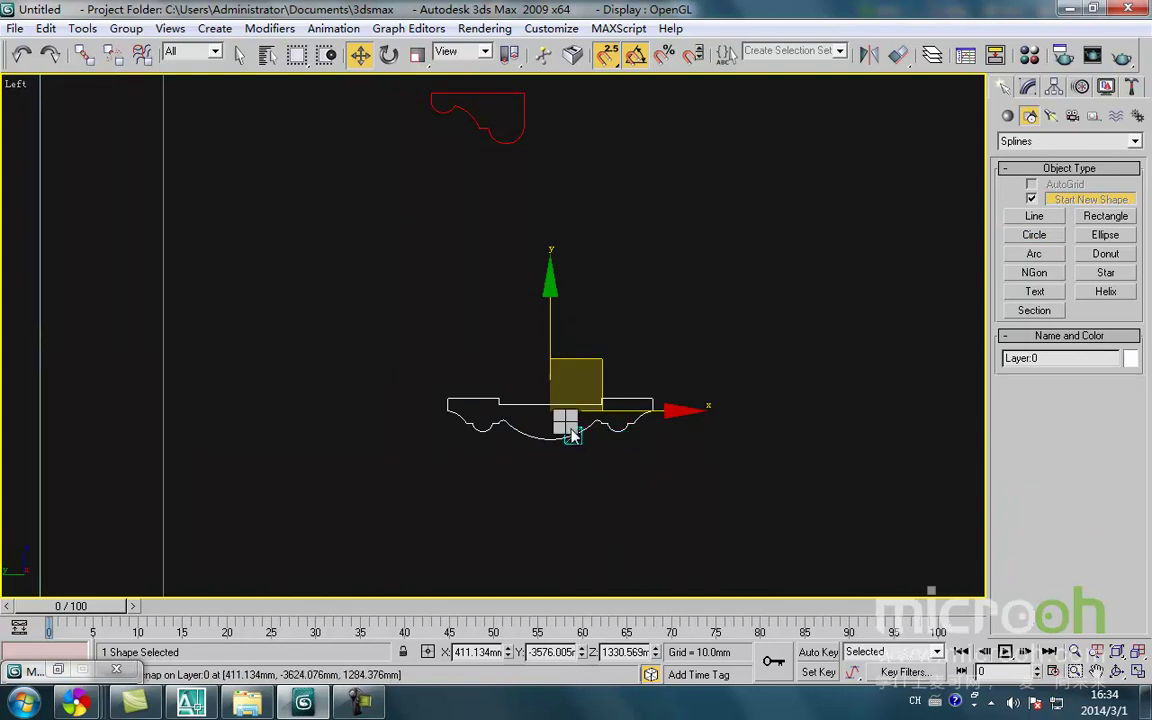
right_click(568, 432)
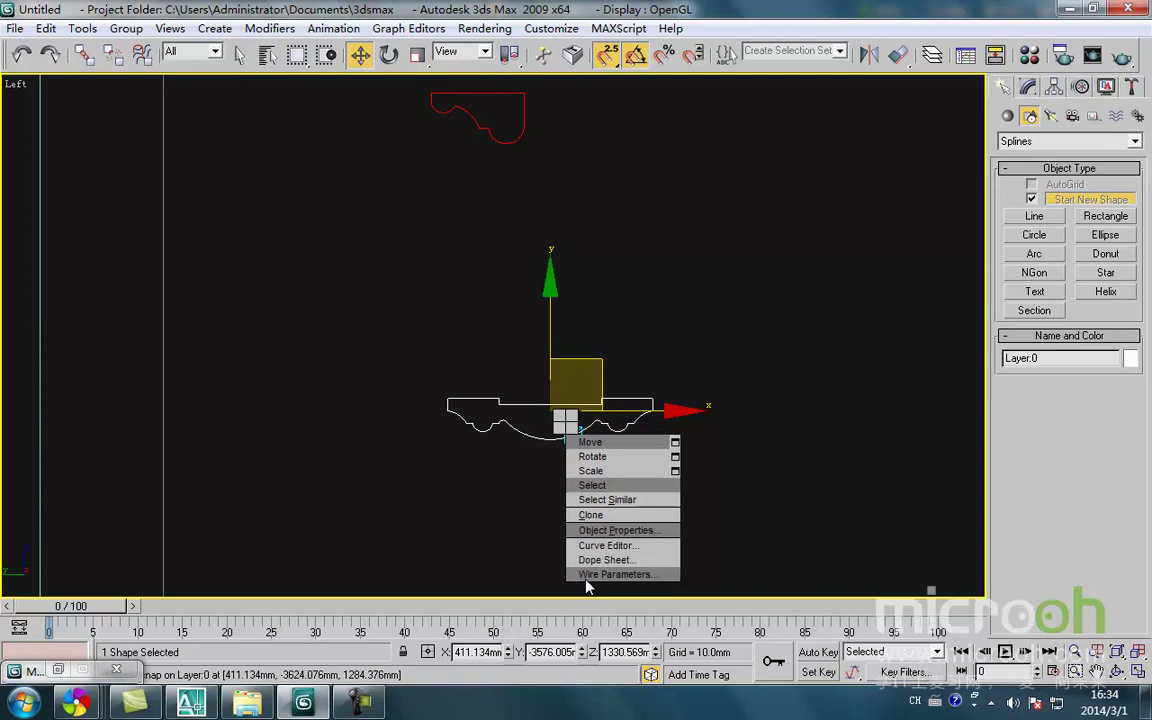
left_click(675, 472)
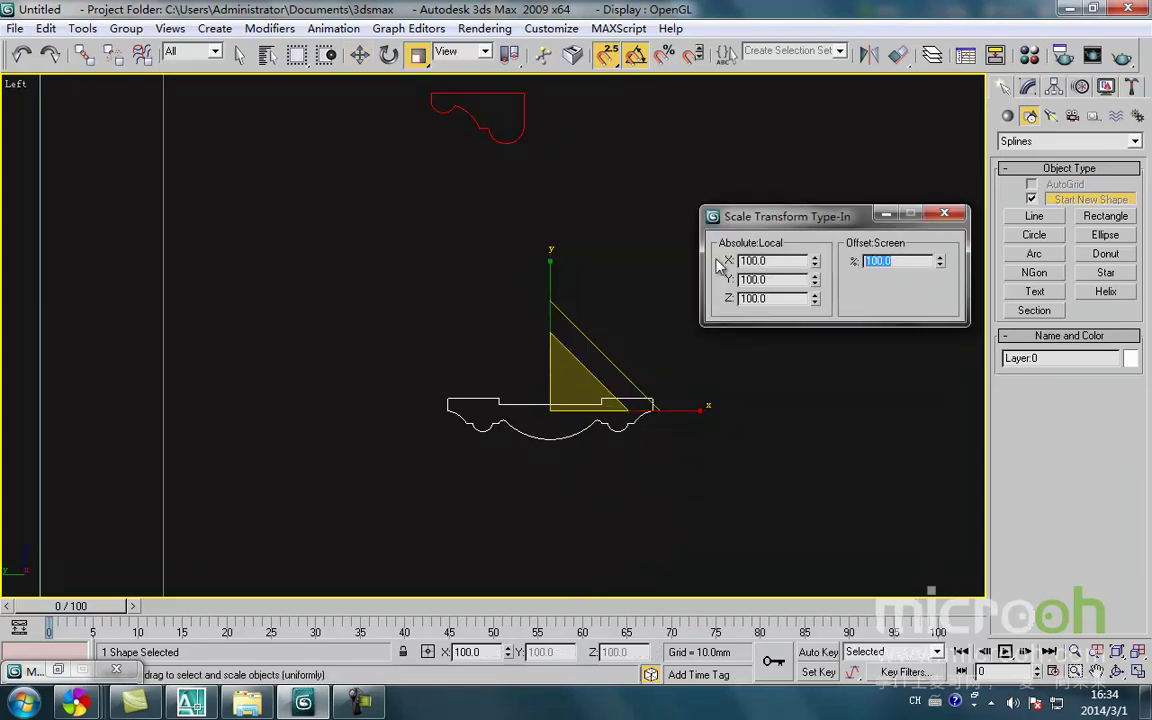
type("0.2")
key("Return")
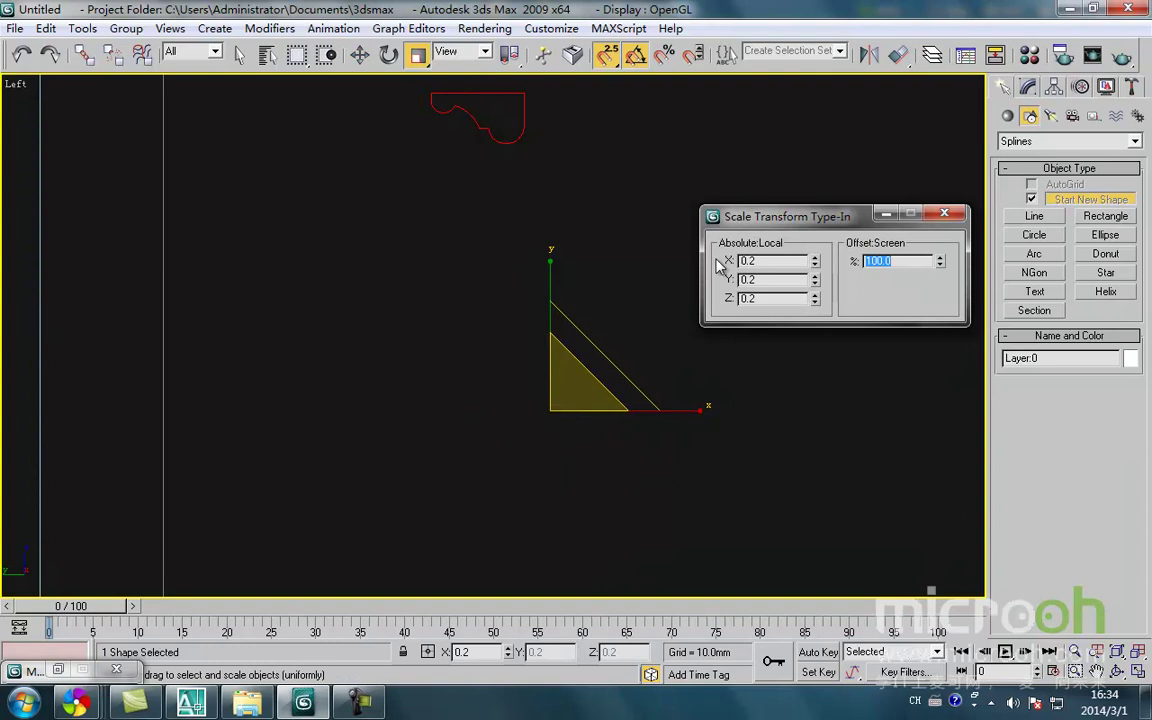
middle_click_drag(666, 455, 615, 452)
key("ctrl+z")
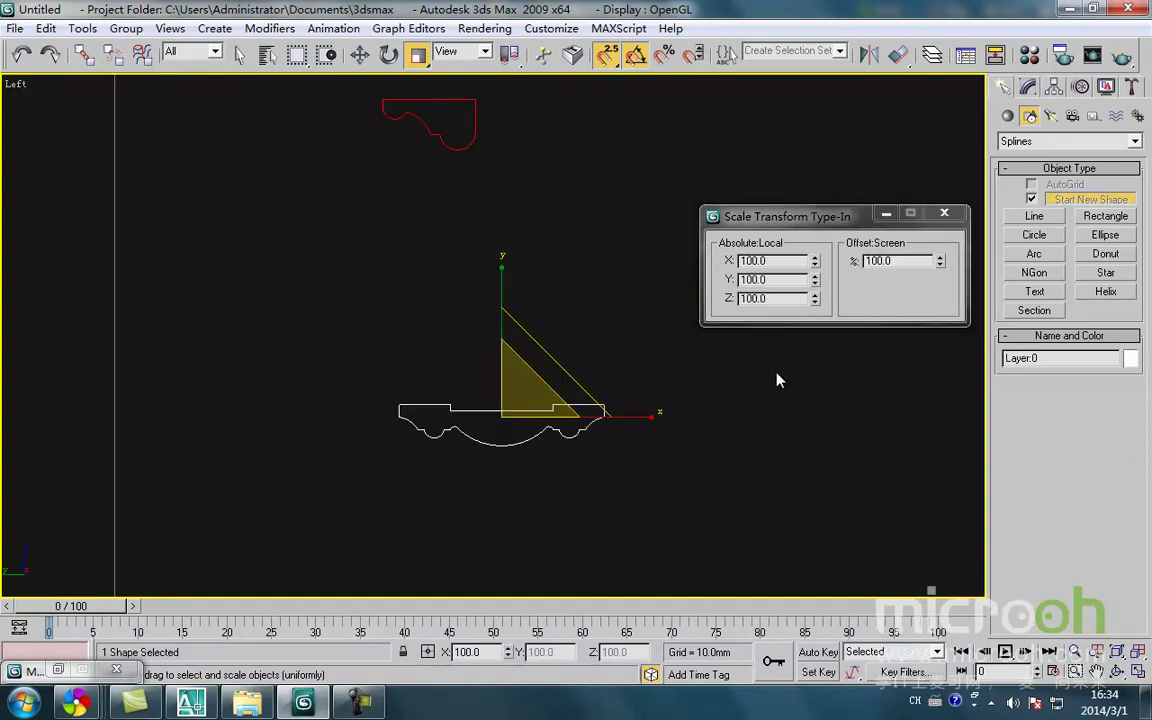
Scale the wide profile uniformly to 20 percent and close the scale dialog
left_click(902, 262)
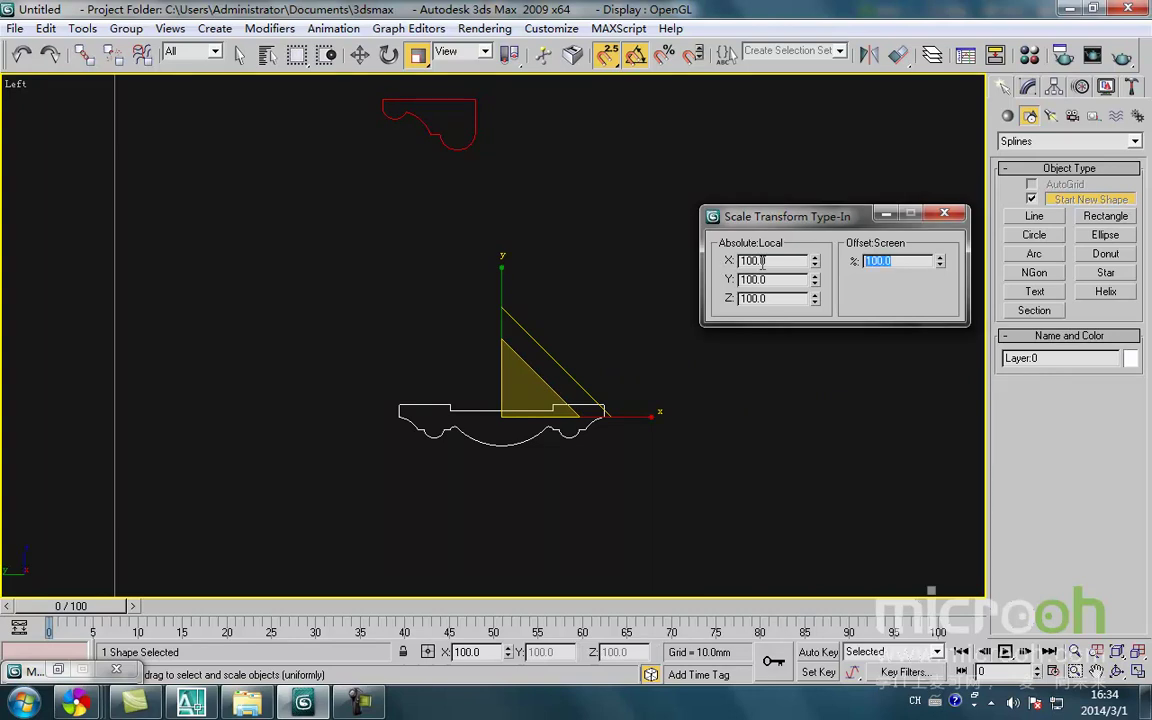
key("Return")
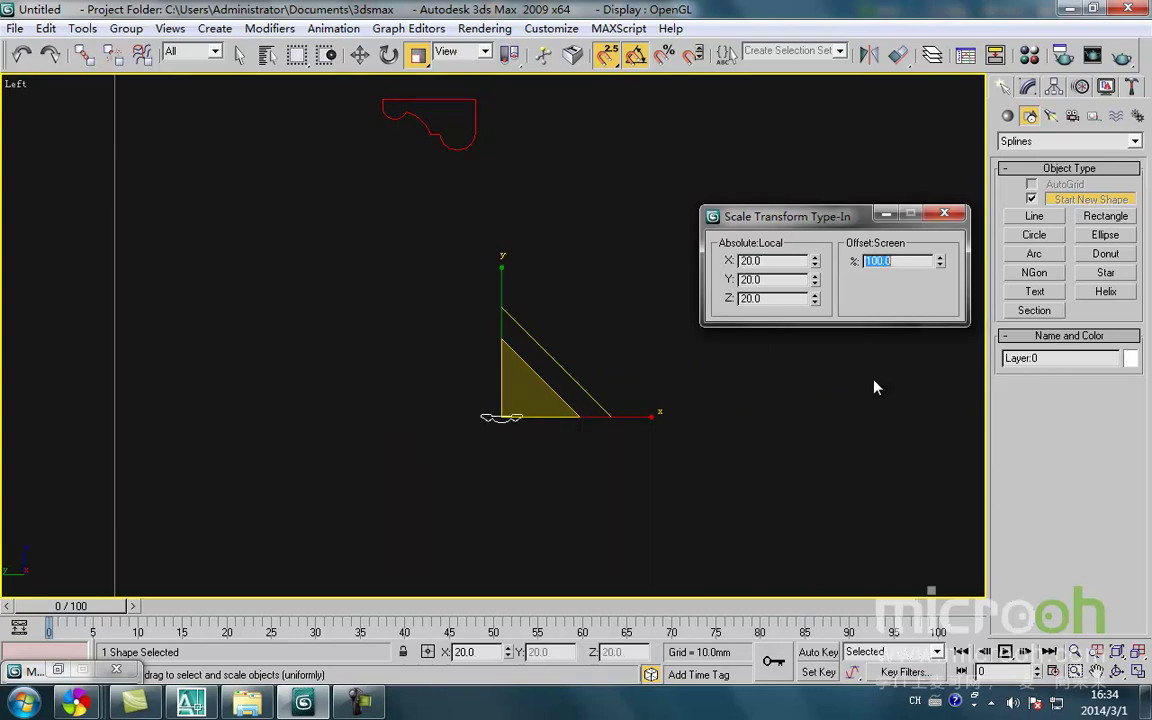
left_click(751, 427)
left_click(954, 219)
Move the scaled profile onto the TV wall elevation to compare its width with the vertical frame lines
middle_click_drag(513, 430, 698, 432)
left_click(683, 413)
scroll(699, 437, "down", 2)
key("w")
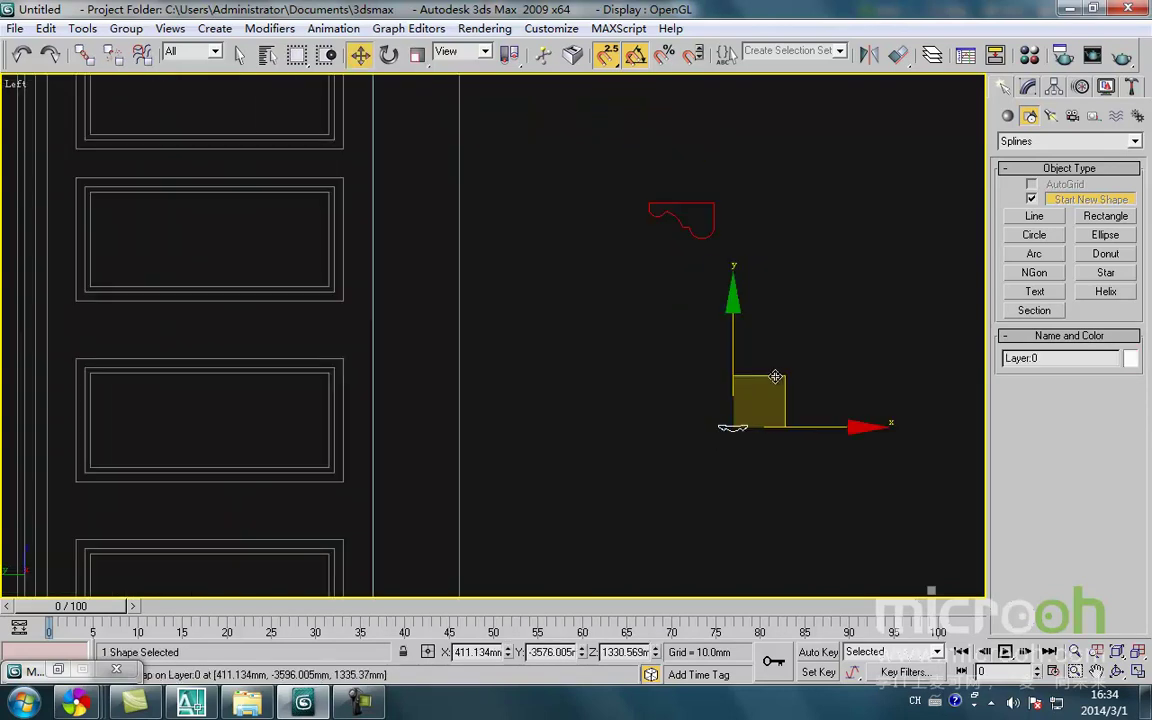
left_click_drag(772, 376, 92, 288)
middle_click_drag(160, 327, 705, 438)
left_click_drag(635, 397, 571, 394)
scroll(592, 410, "up", 3)
middle_click_drag(608, 558, 602, 356)
Turn snapping off and move the scaled profile back to the empty area beside the TV wall elevation
key("s")
left_click_drag(577, 361, 757, 352)
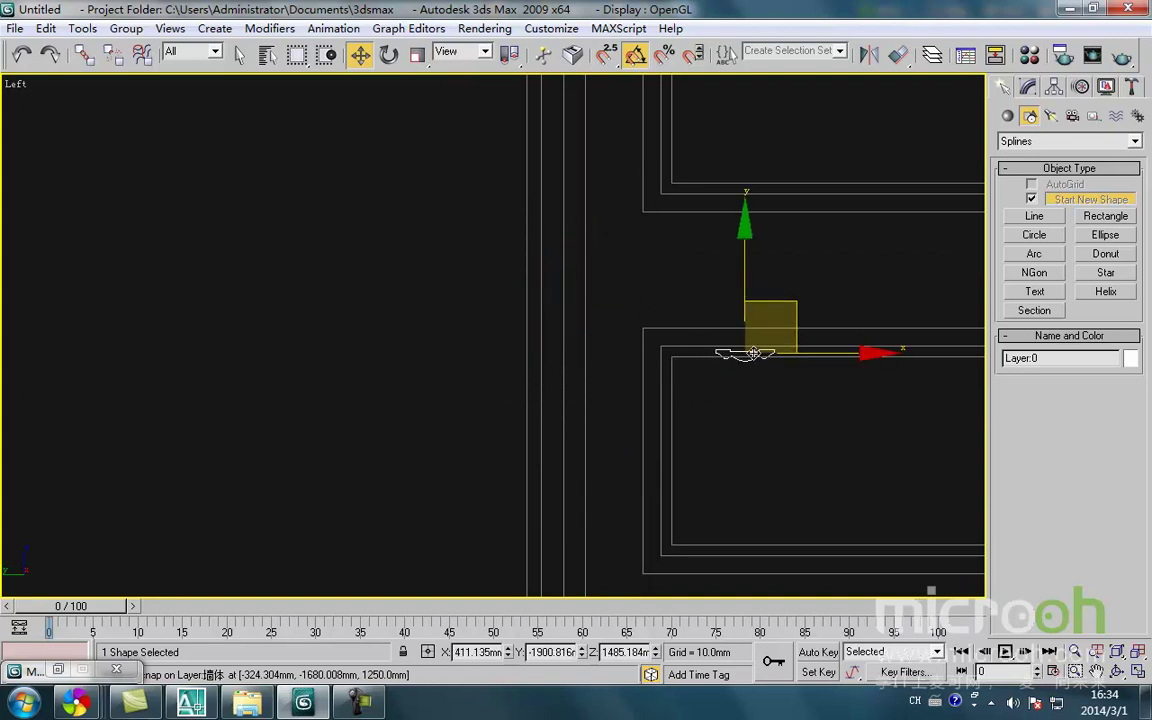
scroll(757, 352, "down", 3)
middle_click_drag(684, 352, 560, 331)
left_click_drag(551, 282, 950, 300)
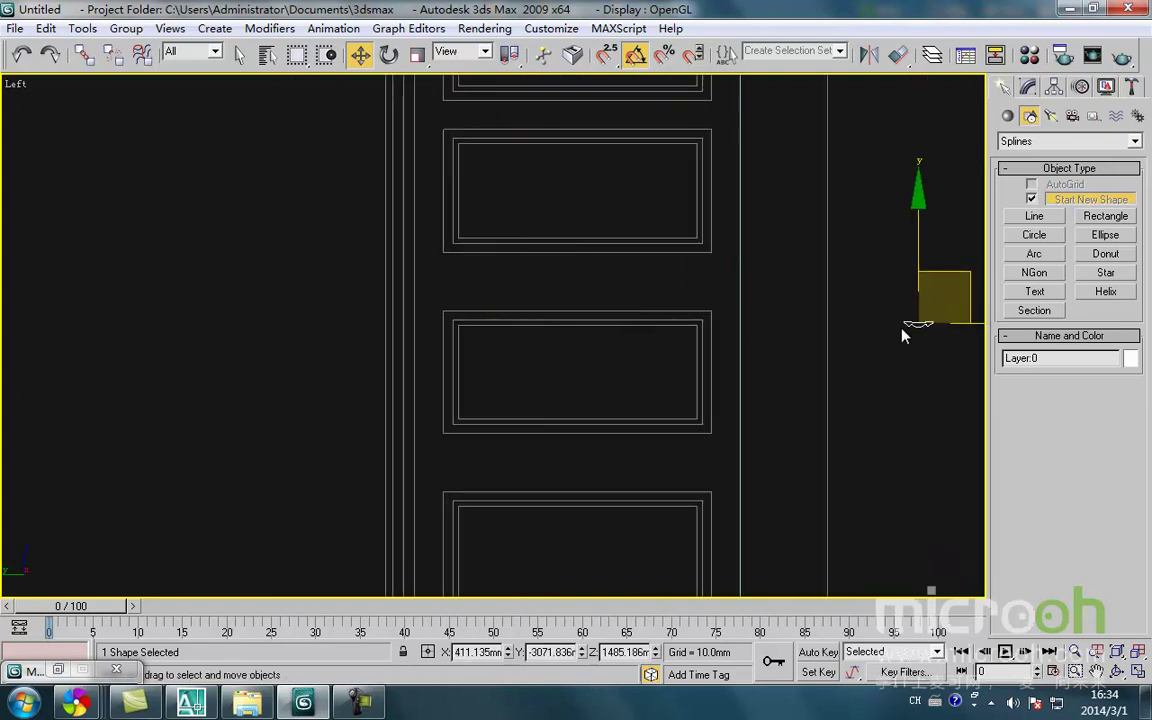
middle_click_drag(940, 344, 668, 360)
Draw a short diagonal helper line beside the scaled profile and select it
left_click(679, 377)
right_click(733, 360)
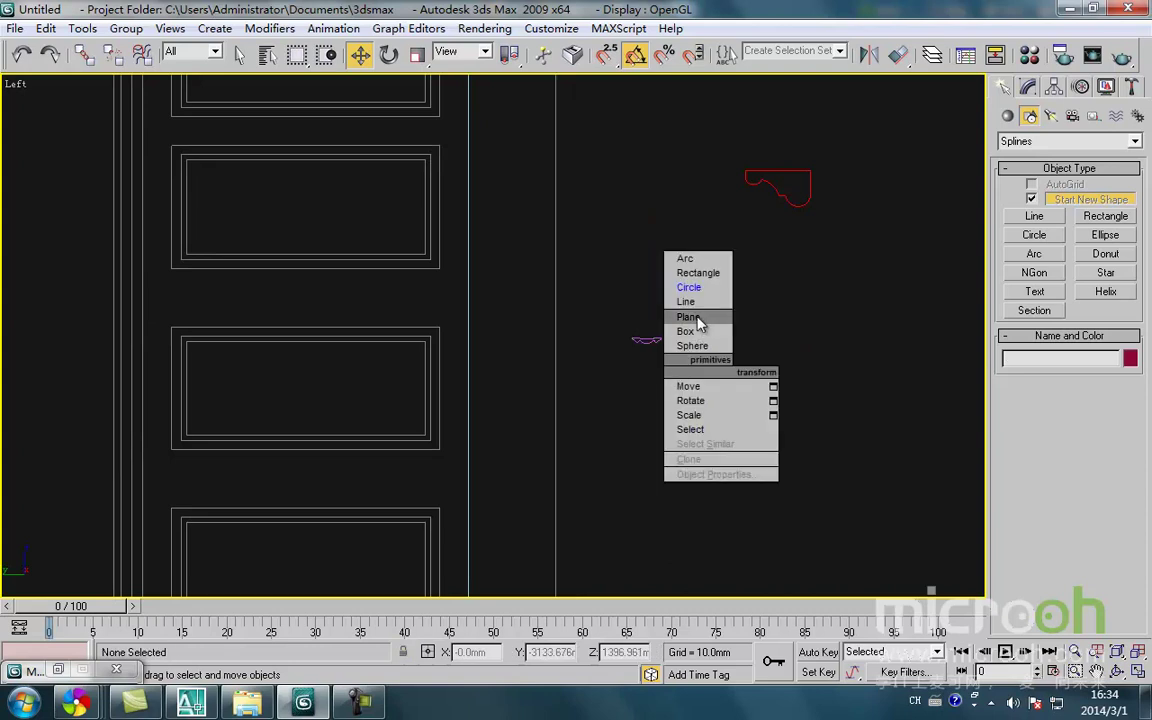
left_click(697, 333)
left_click(698, 380)
left_click(762, 304)
right_click(757, 408)
right_click(730, 428)
left_click(727, 431)
left_click_drag(756, 356, 717, 293)
Attach the scaled profile to the helper line, then delete the diagonal segment so only the profile remains
right_click(725, 349)
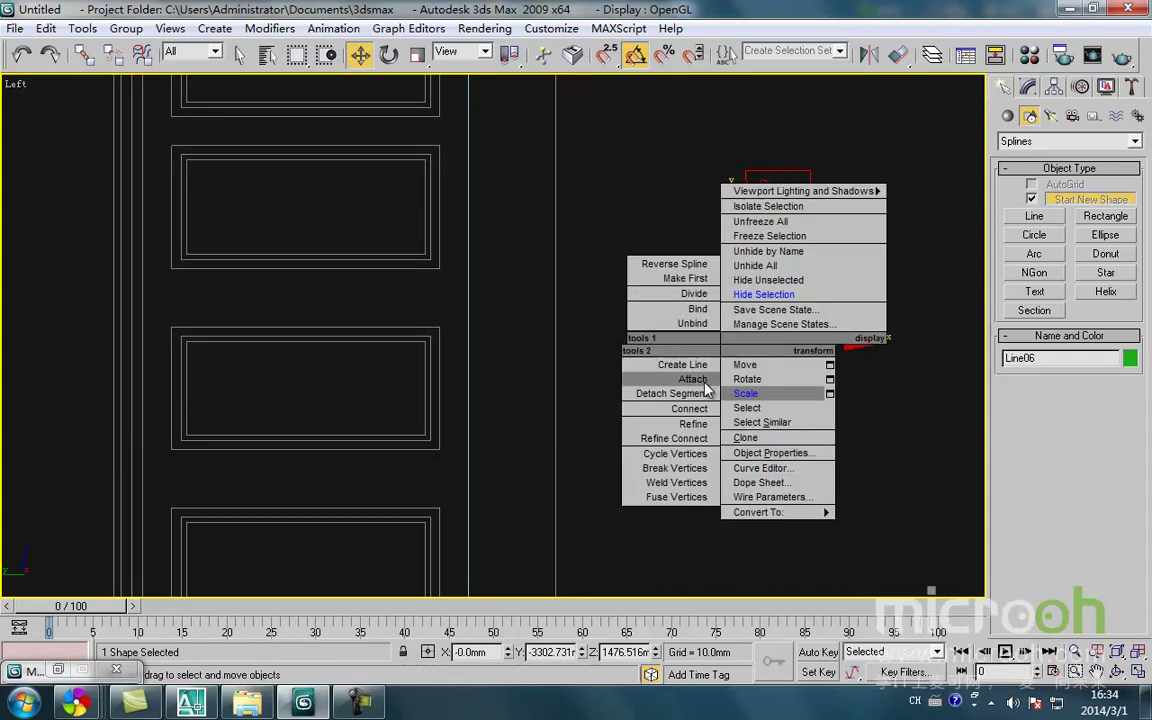
left_click(672, 378)
key("w")
middle_click_drag(741, 411, 725, 432)
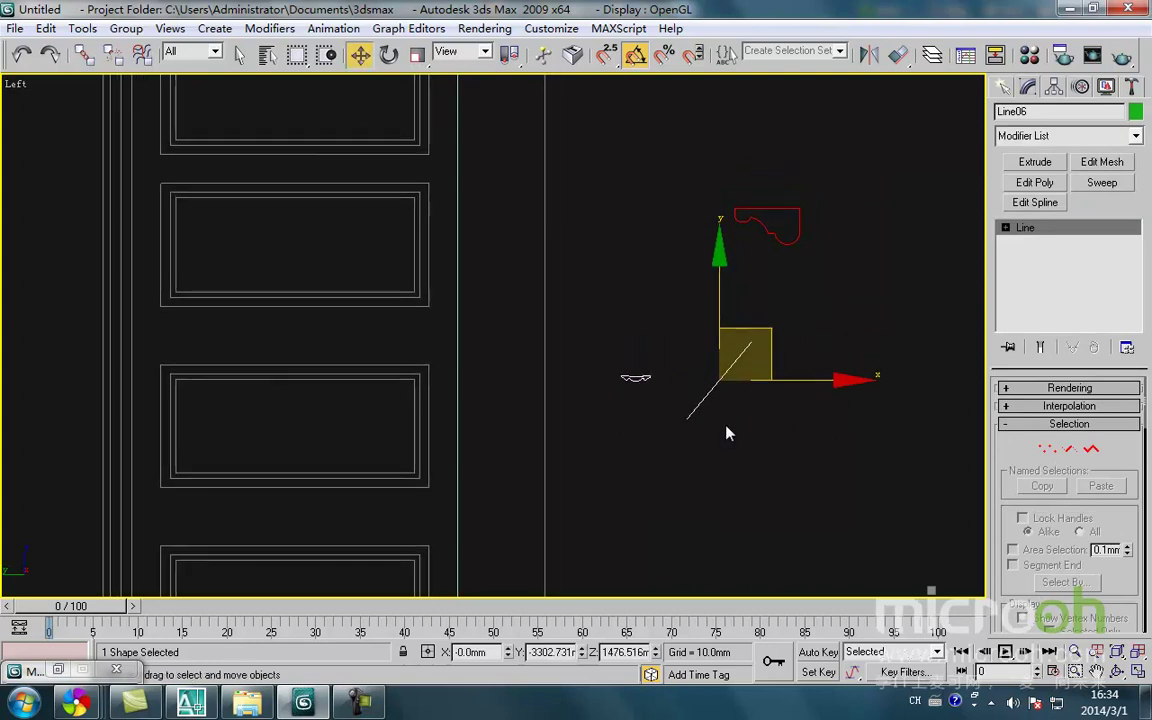
key("2")
key("Delete")
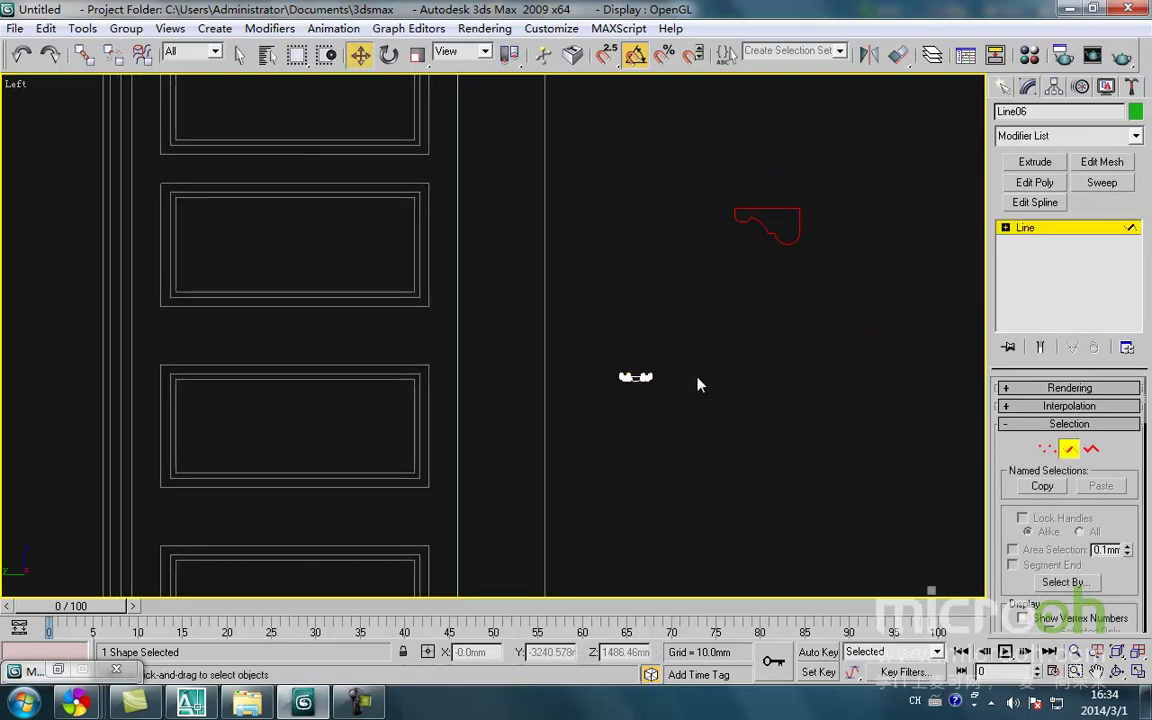
left_click(1069, 450)
Center the attached profile's pivot on the object and deselect it
scroll(727, 421, "up", 2)
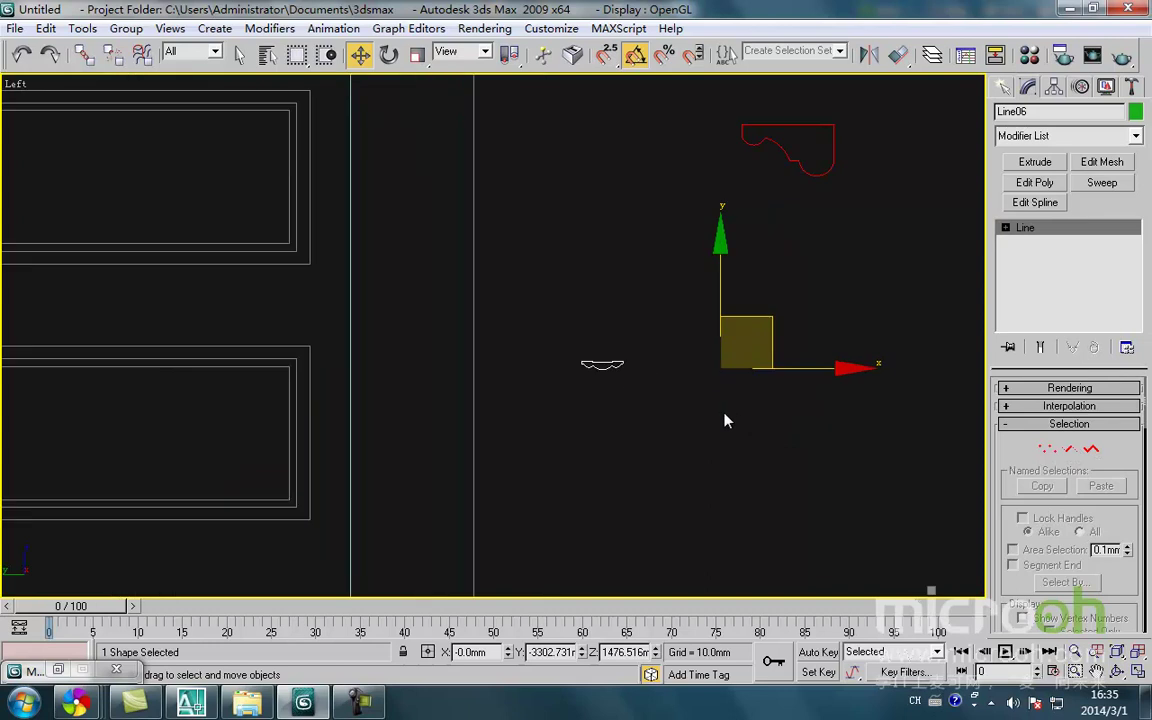
scroll(697, 340, "up", 1)
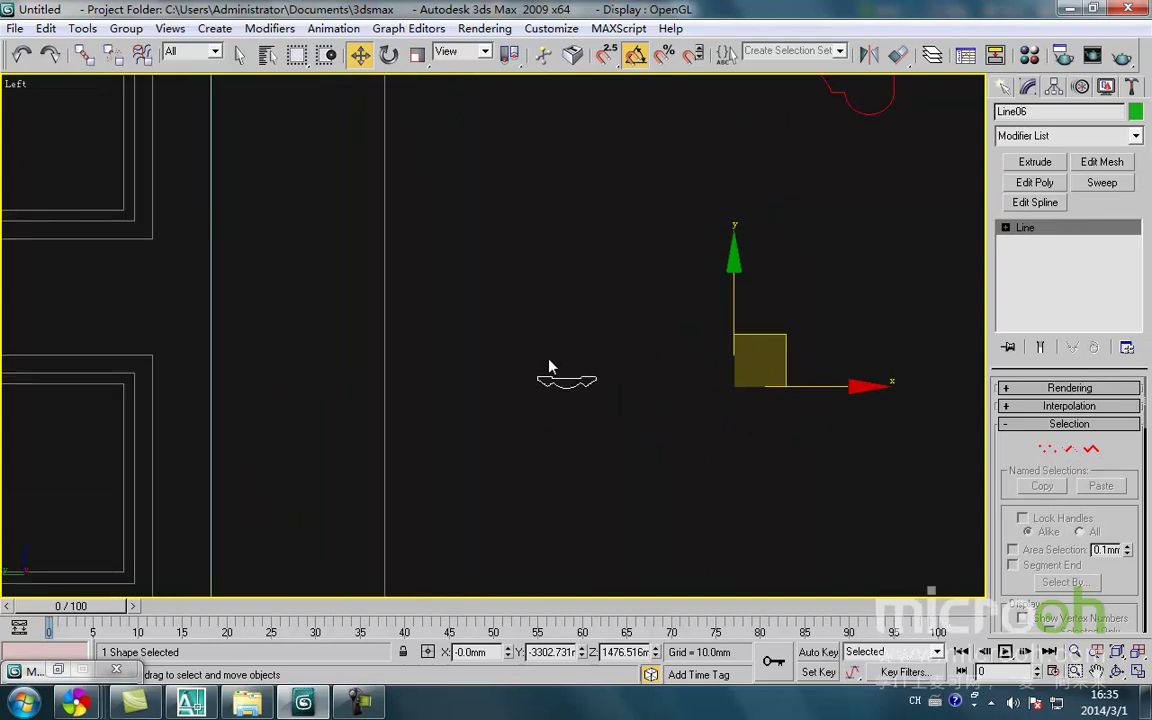
left_click(1055, 88)
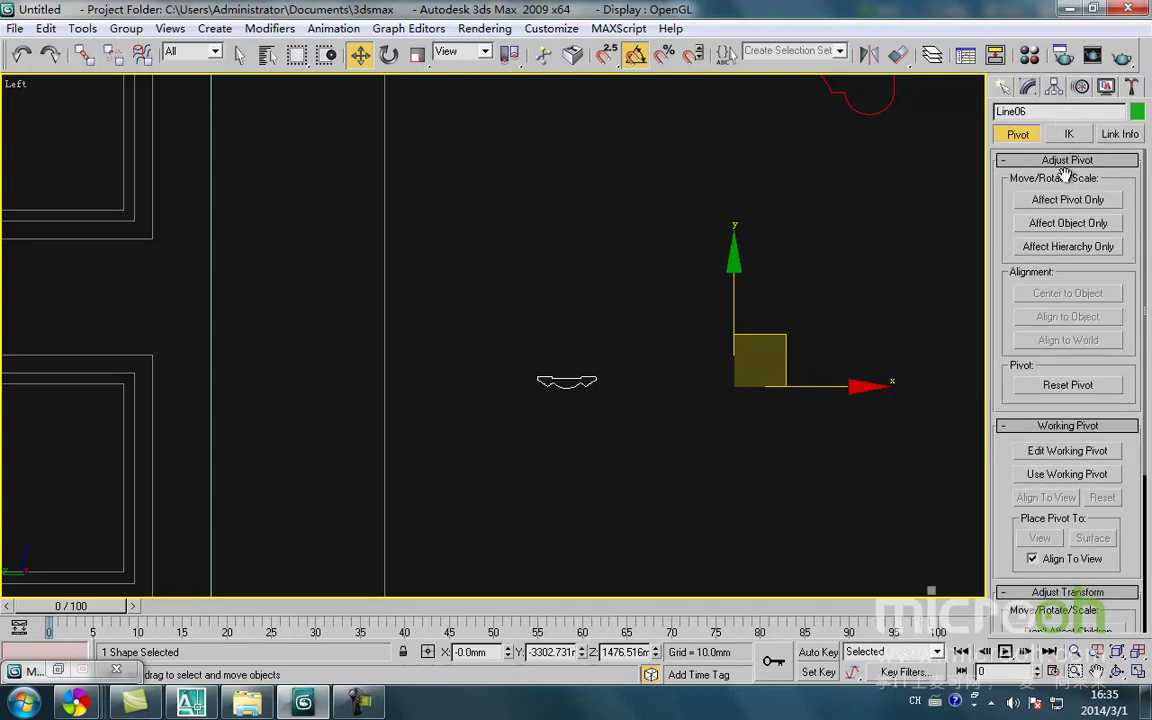
left_click(1068, 293)
left_click(1068, 200)
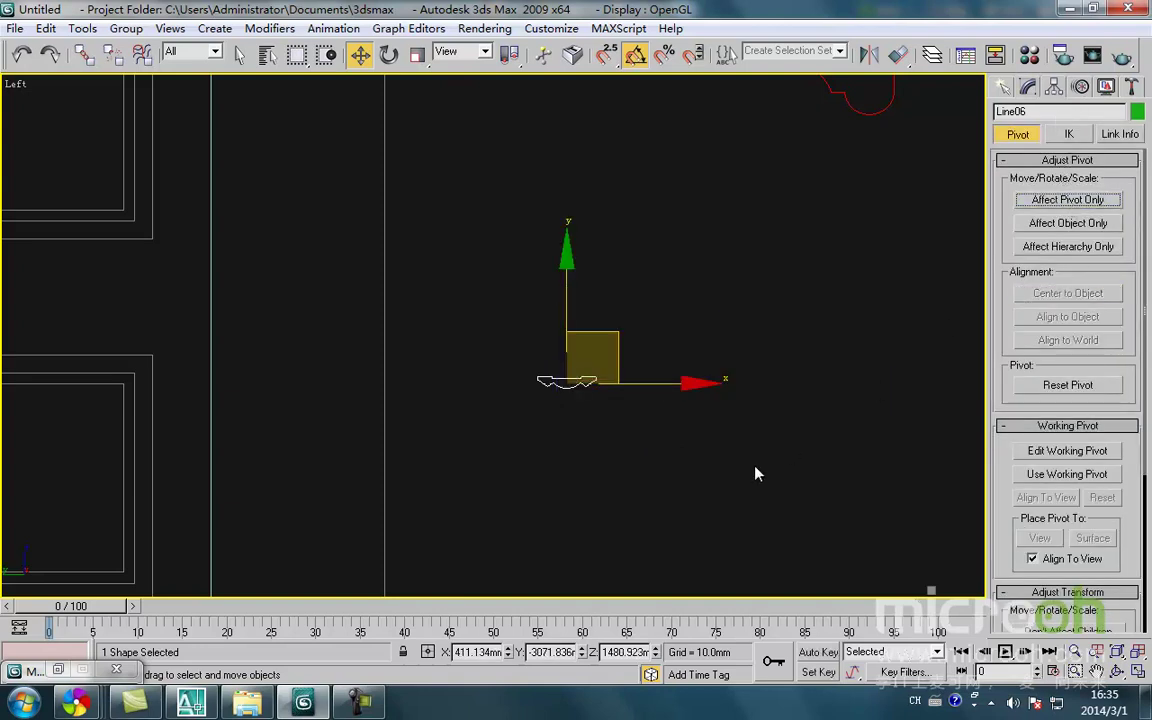
left_click(552, 477)
Start a snapped line at the floor on the TV frame's left outer edge and extend it to the upper-left corner
scroll(552, 460, "down", 8)
right_click(406, 424)
left_click(419, 360)
scroll(357, 463, "up", 6)
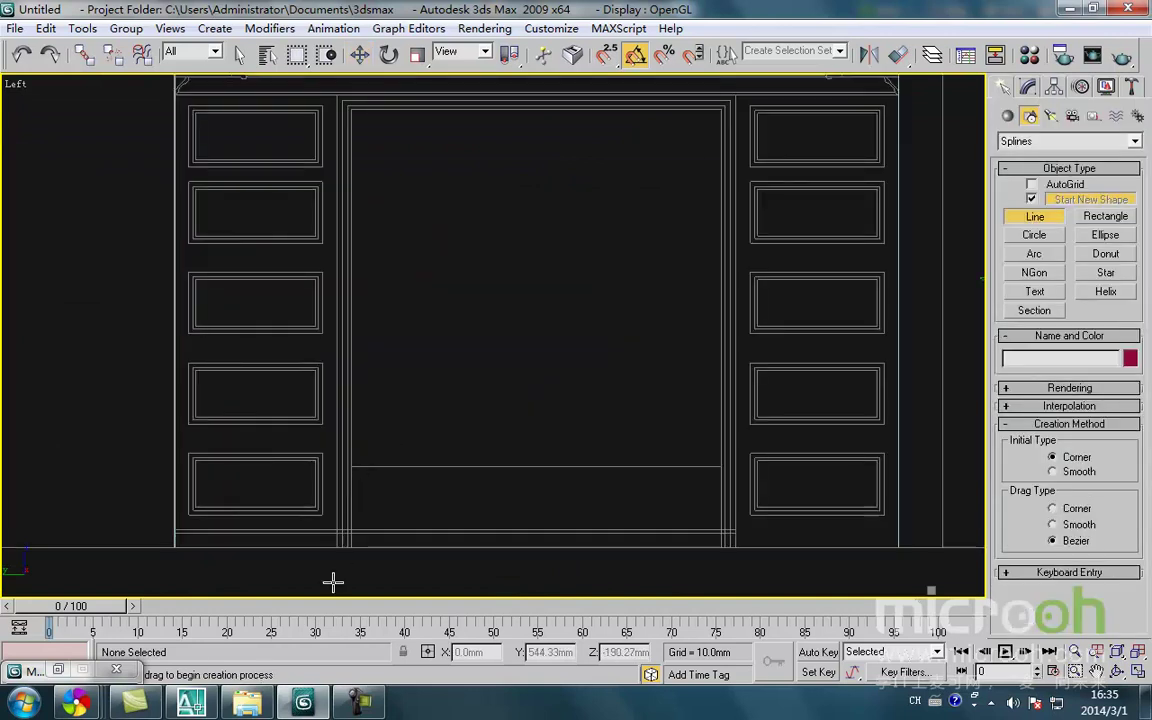
key("s")
left_click(339, 520)
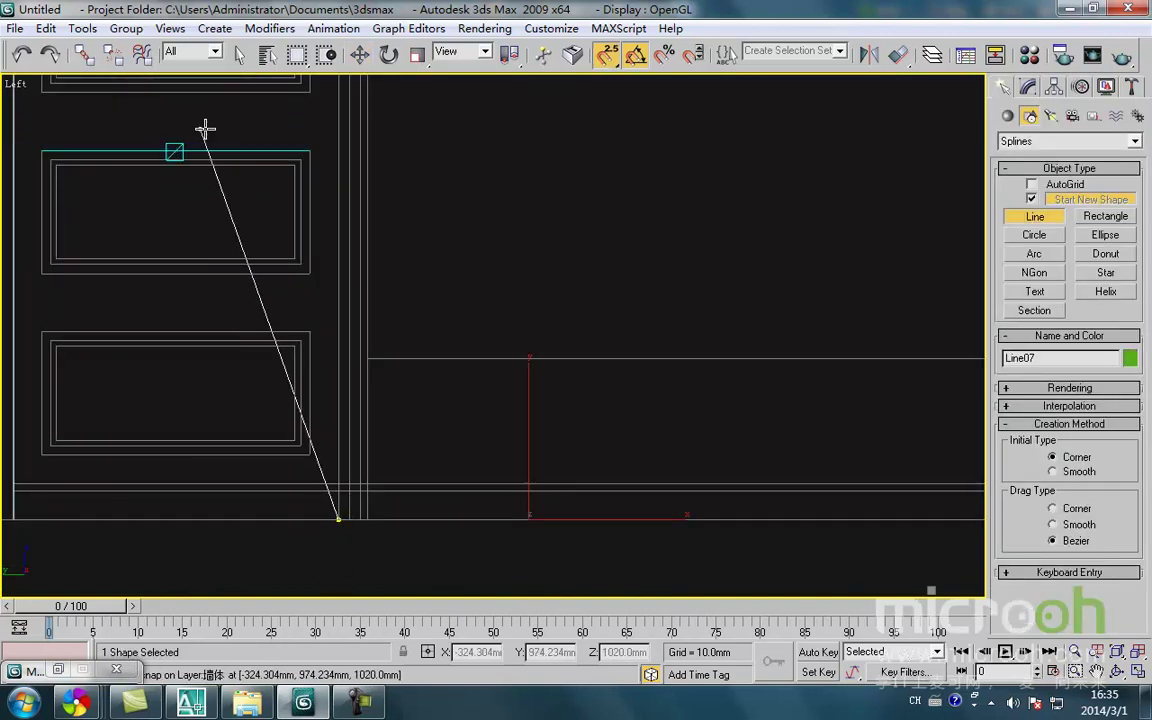
scroll(219, 172, "down", 3)
scroll(496, 329, "up", 4)
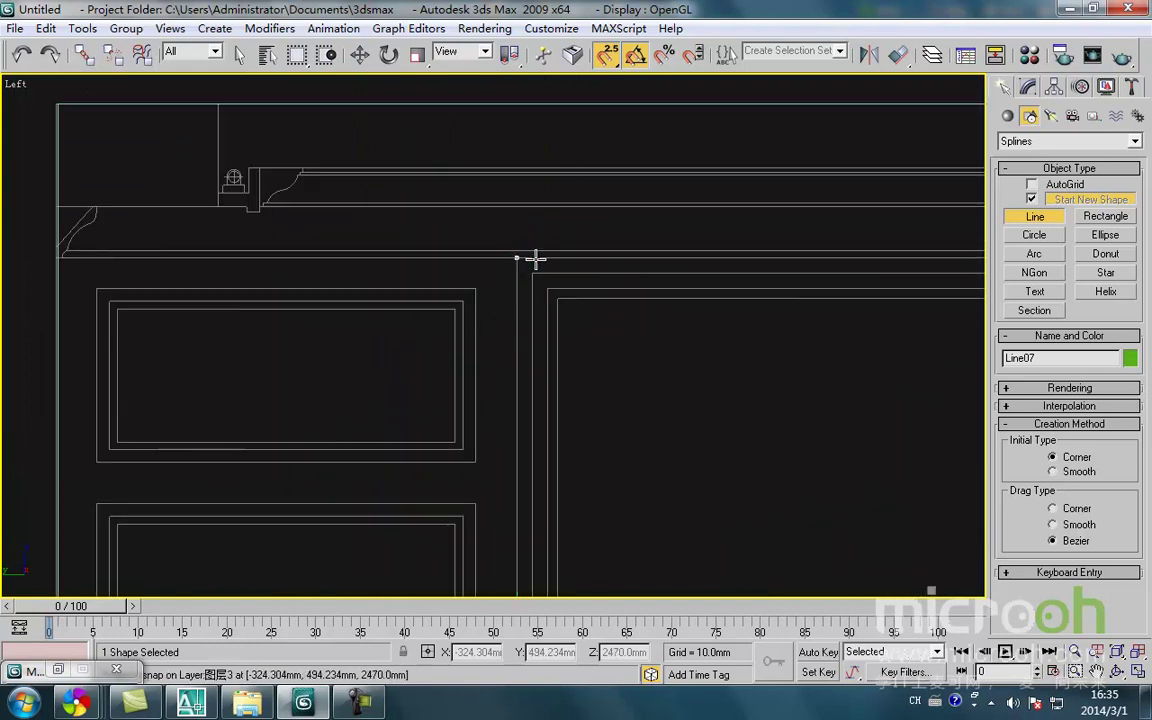
left_click(517, 259)
Continue the line across the frame's top to its right corner and down to the floor, and finish it as an open path
key("i")
scroll(505, 346, "down", 4)
key("i")
scroll(581, 341, "up", 4)
left_click(677, 258)
key("i")
scroll(445, 480, "down", 5)
key("i")
key("i")
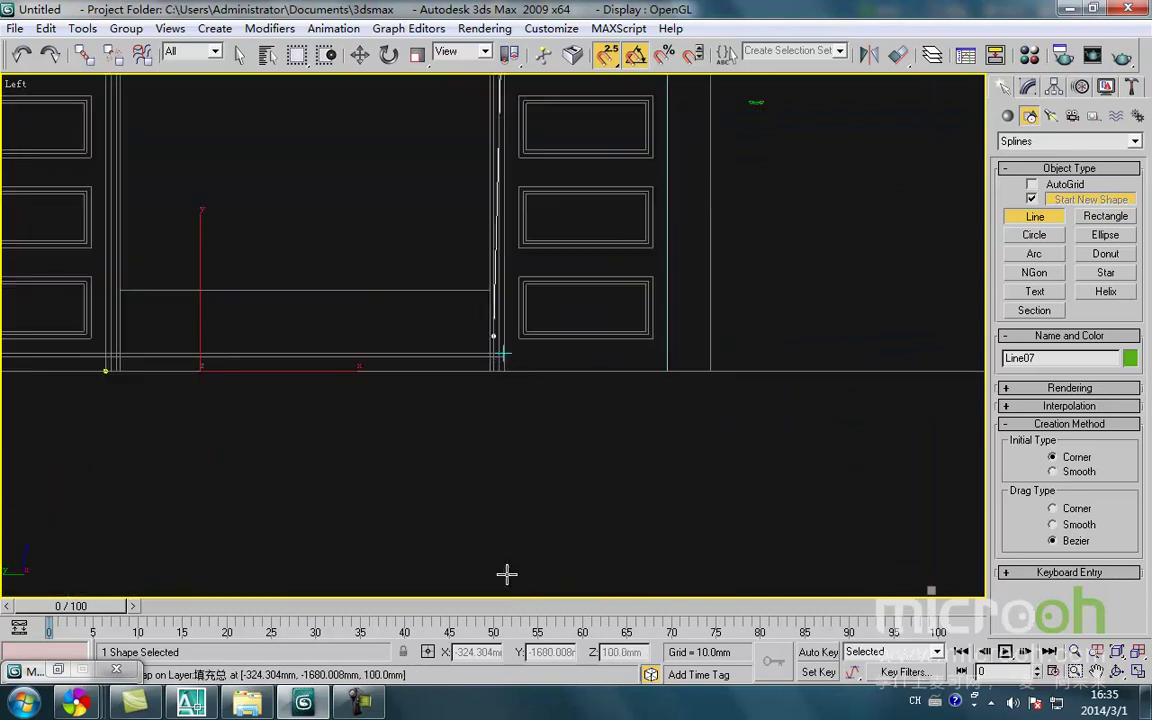
scroll(504, 373, "up", 3)
left_click(503, 368)
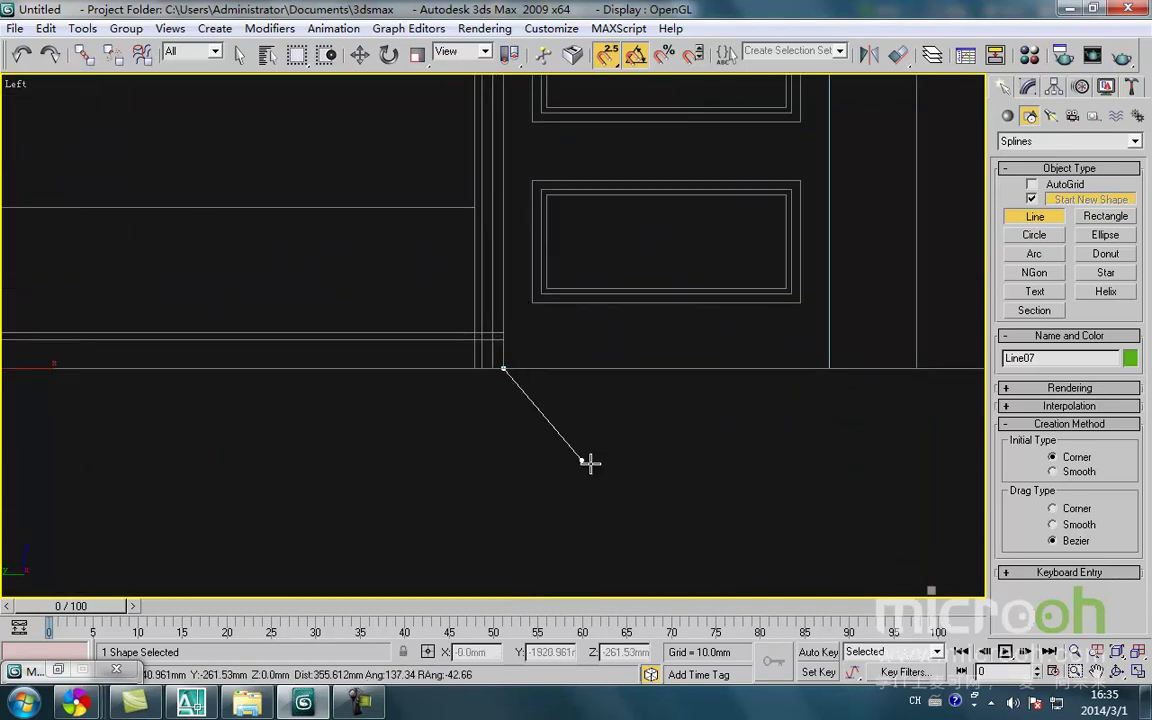
right_click(567, 468)
Lock the frame path's selection and add a Sweep modifier that uses a custom section
key("w")
scroll(383, 380, "down", 5)
middle_click_drag(362, 323, 403, 445)
key("space")
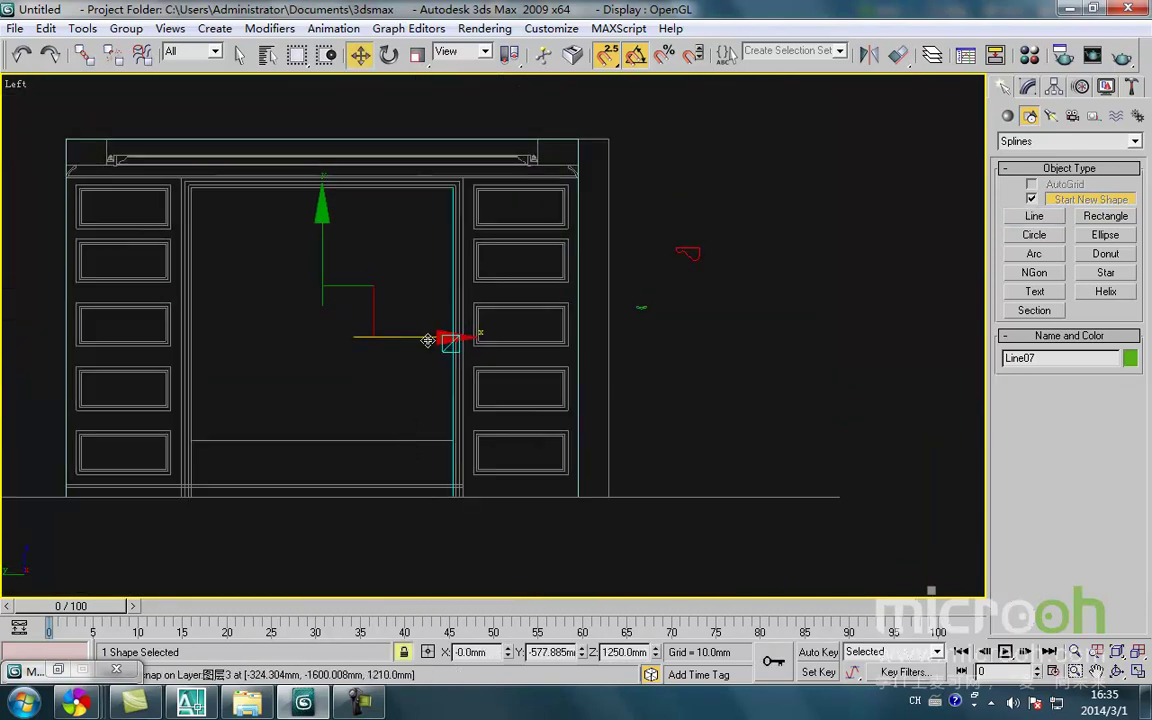
left_click(1029, 88)
left_click(1101, 184)
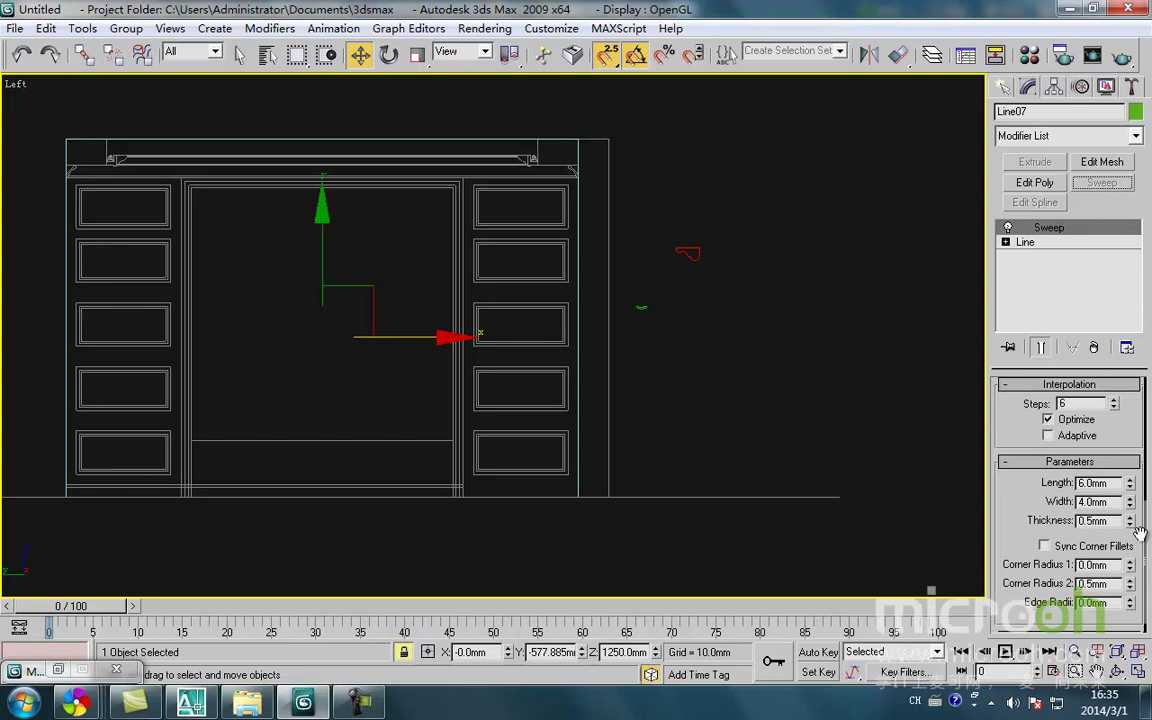
left_click_drag(1148, 540, 1148, 395)
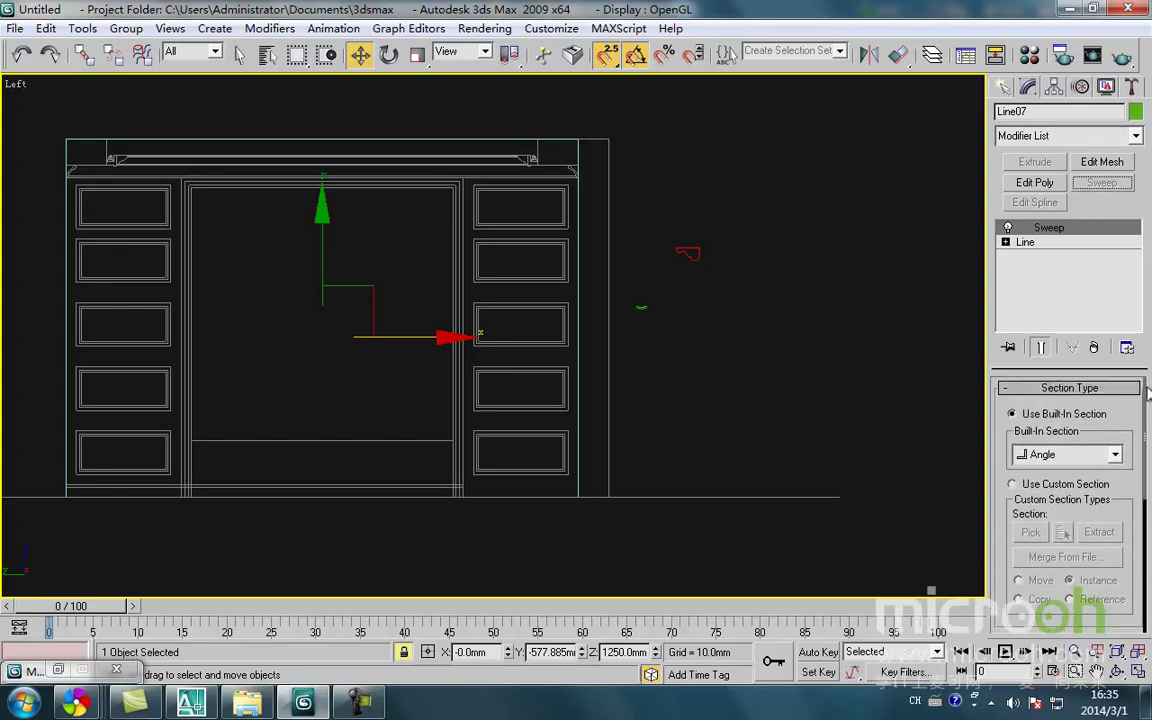
left_click(1012, 484)
Try the scaled profile as the sweep's section, inspect the frame in the top, front and left views, and undo the pick
left_click(1031, 532)
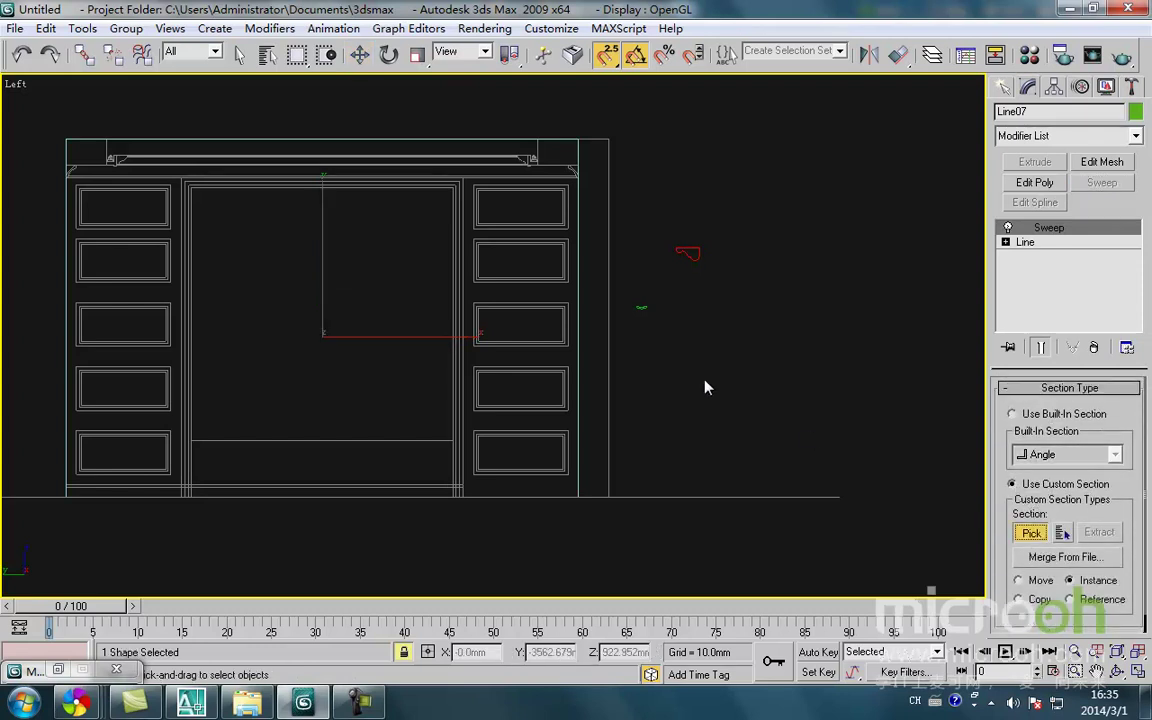
left_click(645, 309)
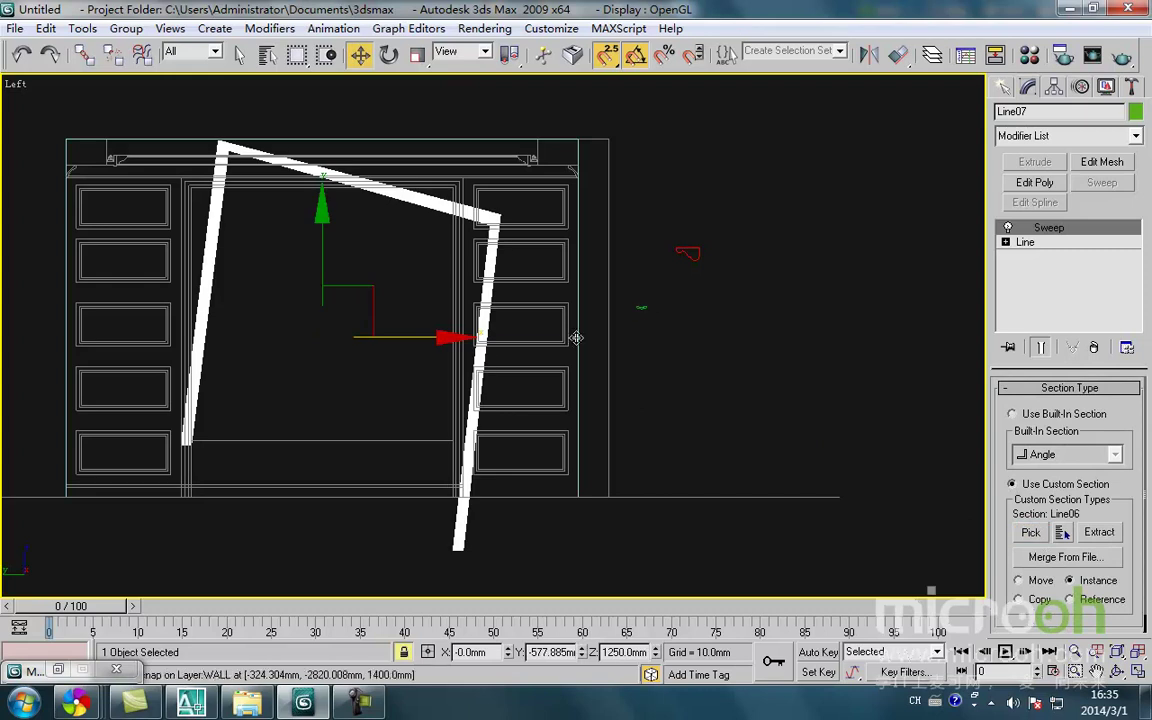
middle_click_drag(501, 341, 587, 342)
key("t")
key("z")
scroll(560, 350, "down", 4)
key("f")
key("z")
scroll(560, 356, "down", 2)
key("l")
key("z")
middle_click_drag(546, 358, 527, 409)
mouse_move(449, 256)
middle_mouse_down()
mouse_move(446, 319)
mouse_move(463, 270)
middle_mouse_up()
middle_click_drag(851, 361, 829, 369)
key("ctrl+z")
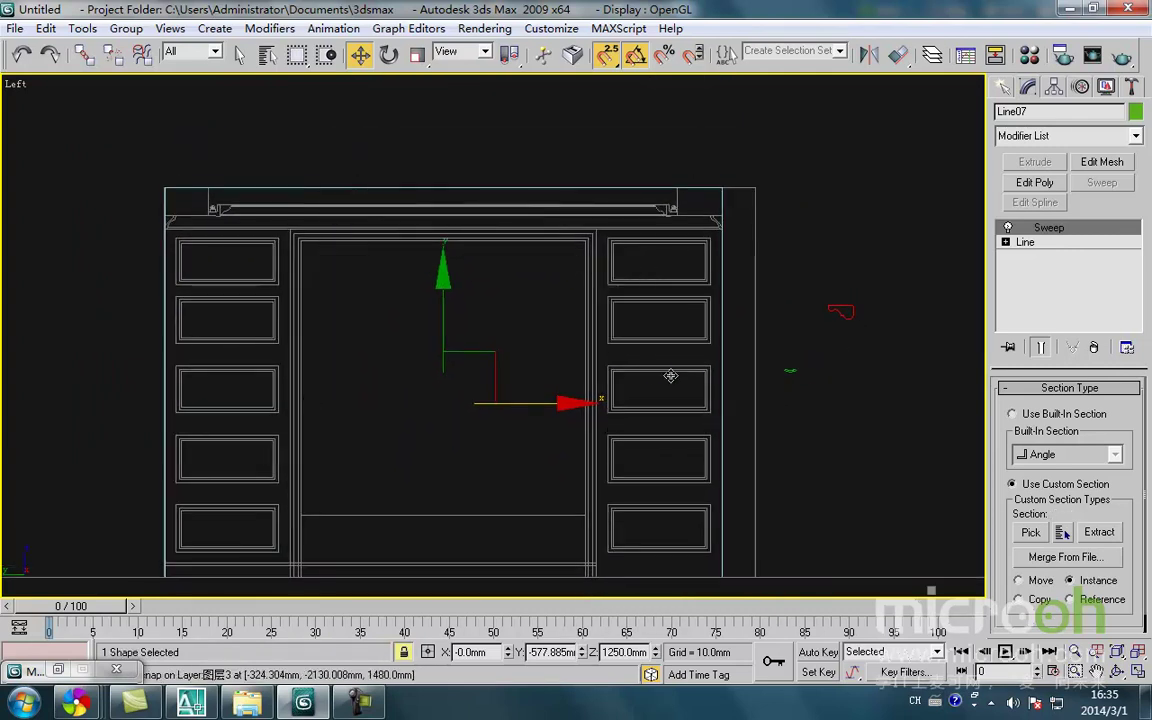
Start a snapped line on the small green moulding profile, tracing its left edge from the cove's end up to the upper-left corner
middle_click_drag(707, 386, 607, 285)
scroll(764, 273, "up", 5)
scroll(600, 285, "up", 8)
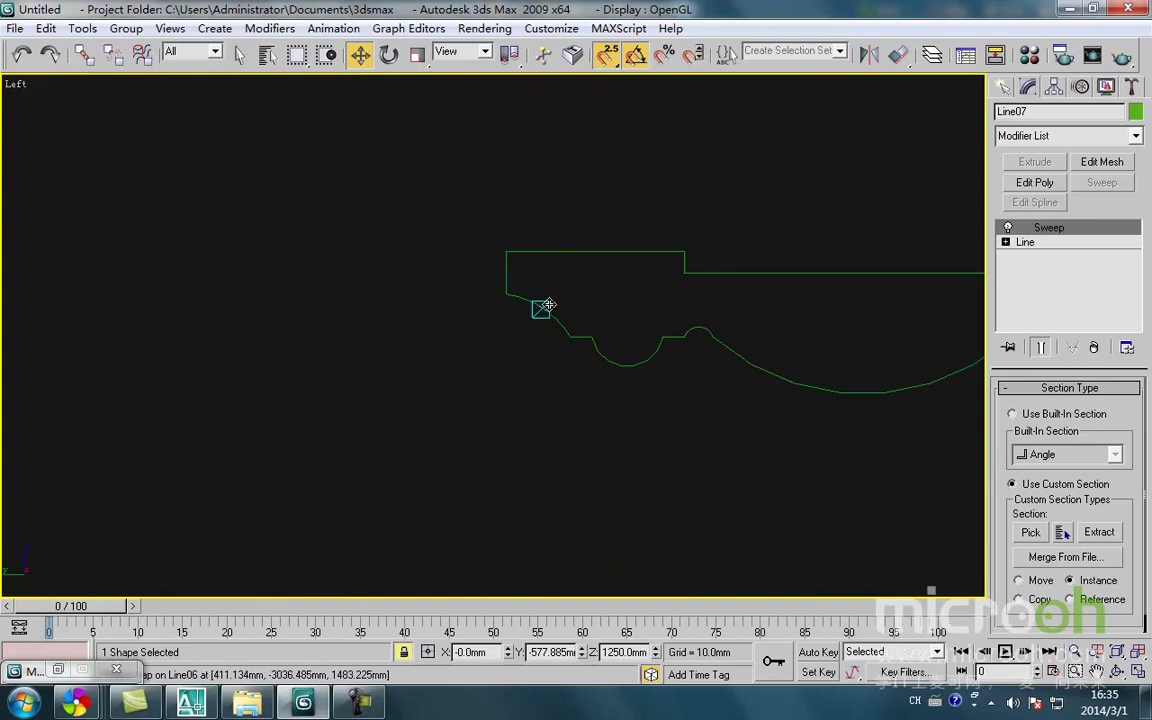
scroll(563, 340, "down", 3)
left_click(752, 375)
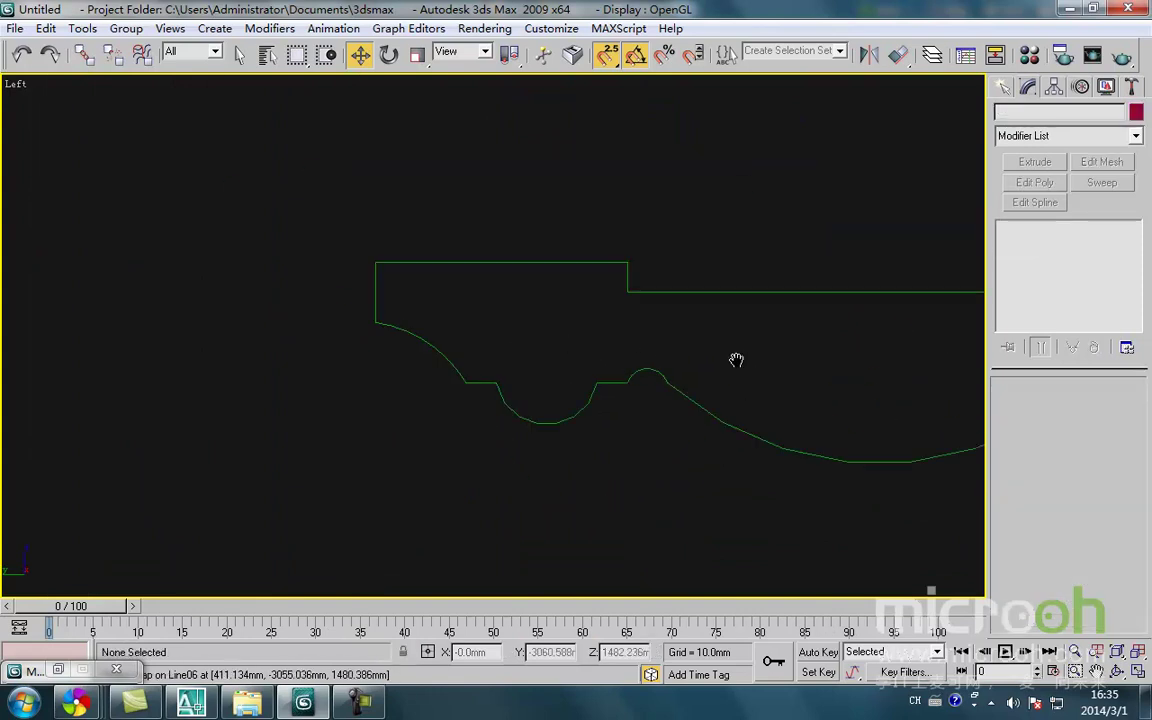
scroll(622, 363, "down", 4)
right_click(622, 358)
left_click(643, 291)
scroll(470, 350, "up", 4)
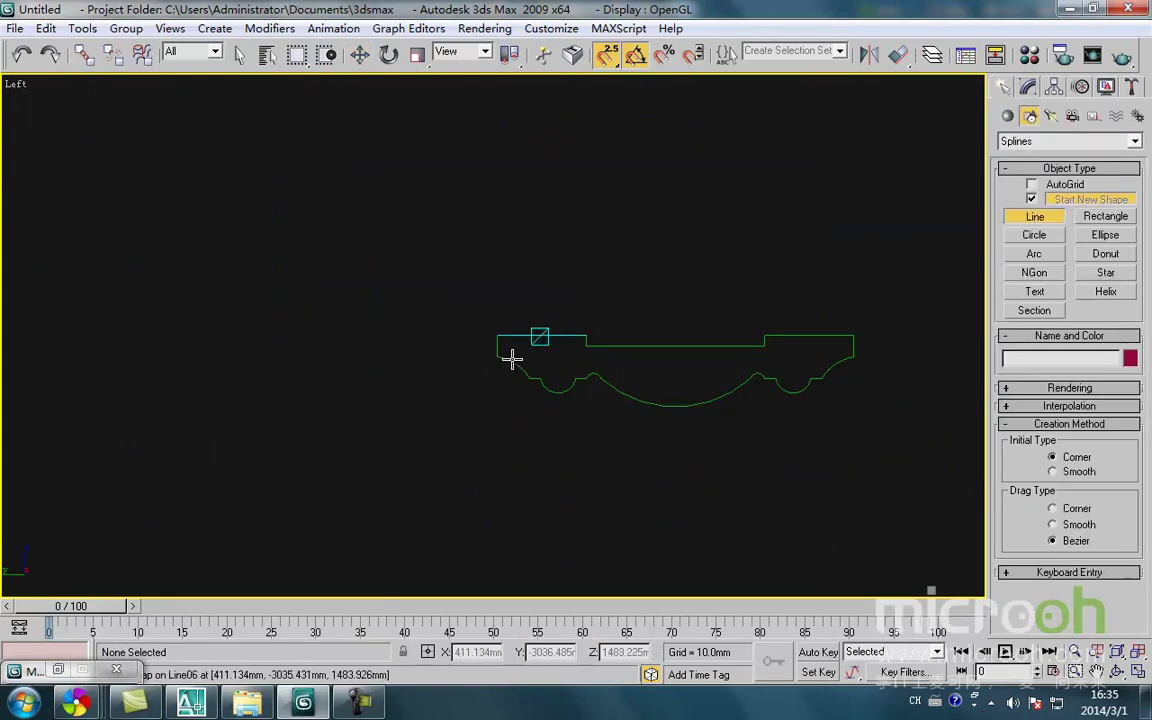
left_click(484, 353)
left_click(484, 311)
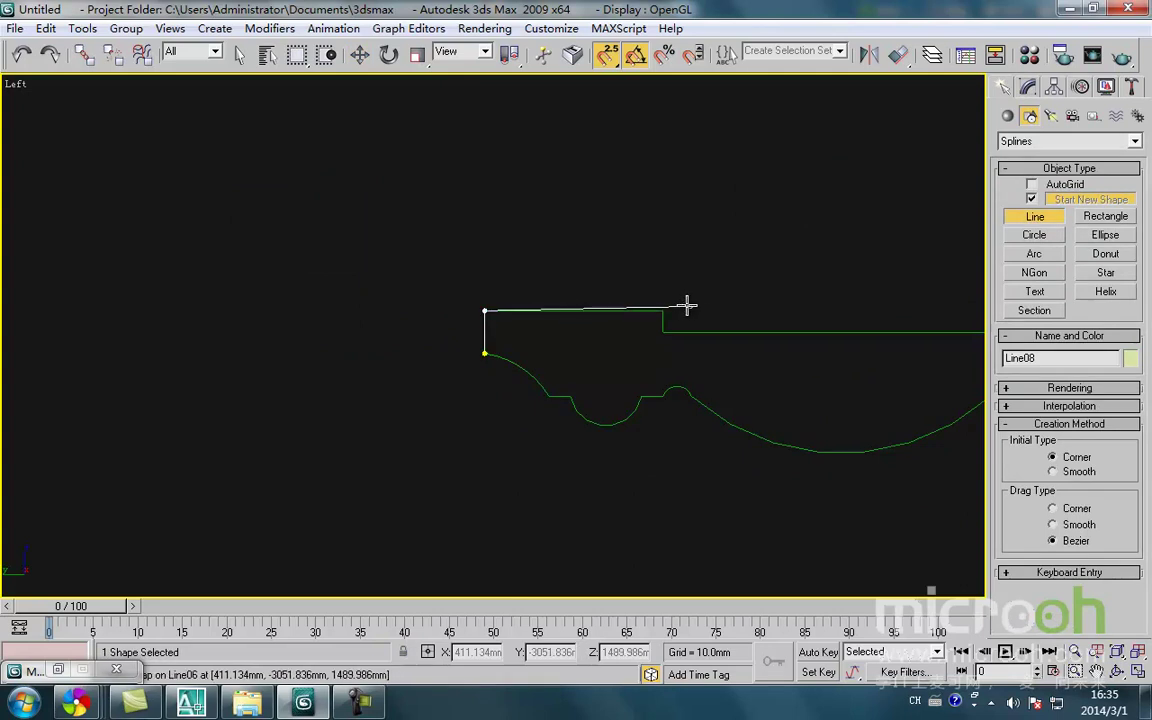
Continue the line along the profile's recessed top edge and down its right edge, and finish it as an open line
left_click(662, 311)
left_click(662, 333)
middle_click_drag(882, 255, 481, 347)
scroll(481, 347, "down", 2)
left_click(577, 383)
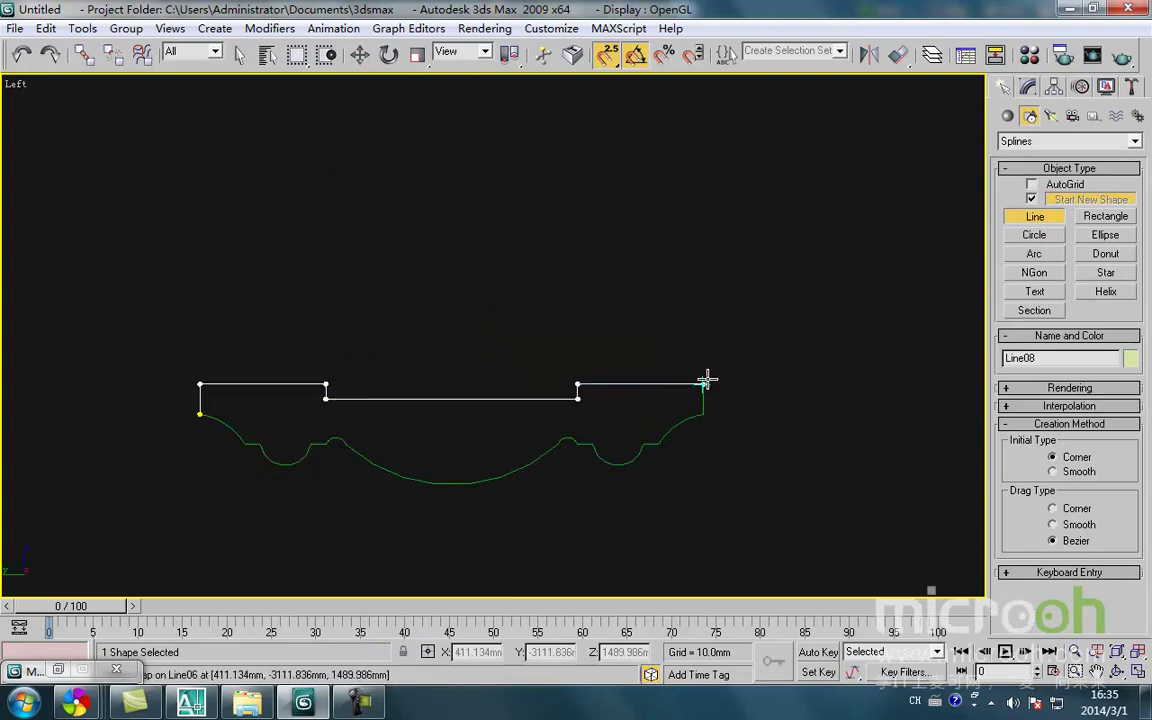
right_click(752, 456)
Trace the cove and the half-round on the profile's right side with snapped arcs
right_click(687, 488)
left_click(700, 381)
scroll(707, 432, "up", 2)
scroll(707, 432, "up", 2)
left_click_drag(571, 466, 596, 476)
left_click(628, 401)
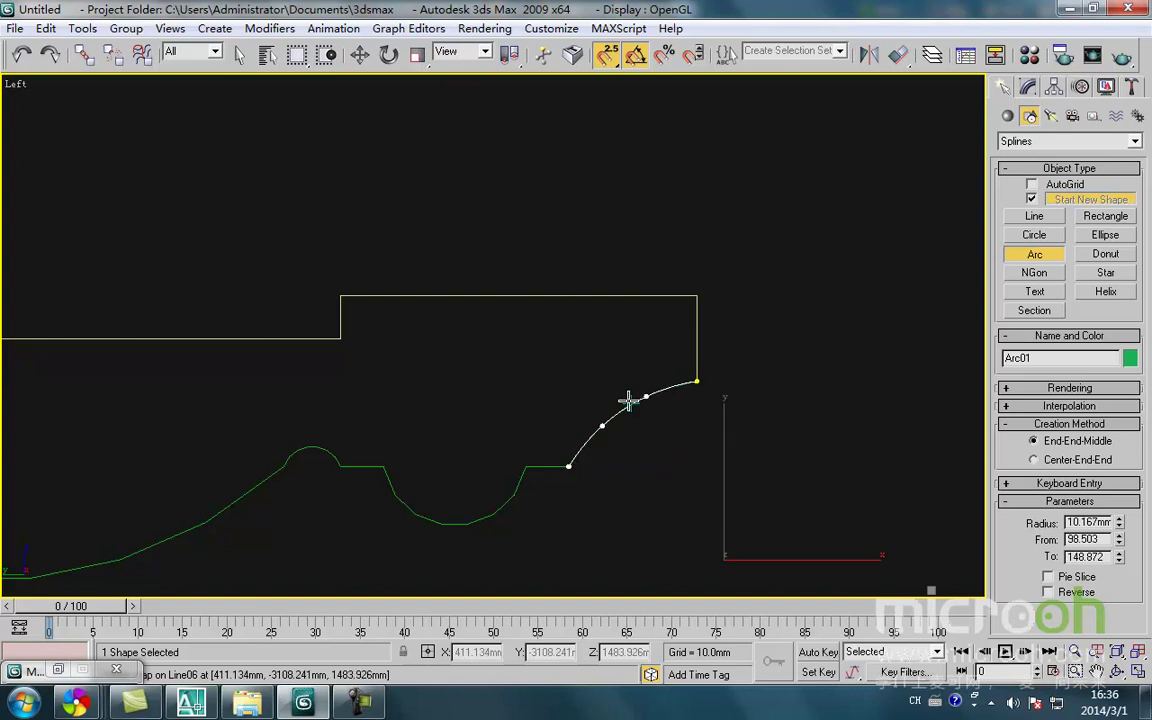
middle_click_drag(548, 478, 646, 427)
left_click_drag(481, 415, 622, 414)
left_click(556, 477)
Trace the small right bead and the wide central curve of the profile with arcs
middle_click_drag(441, 487, 552, 487)
left_click_drag(493, 415, 527, 425)
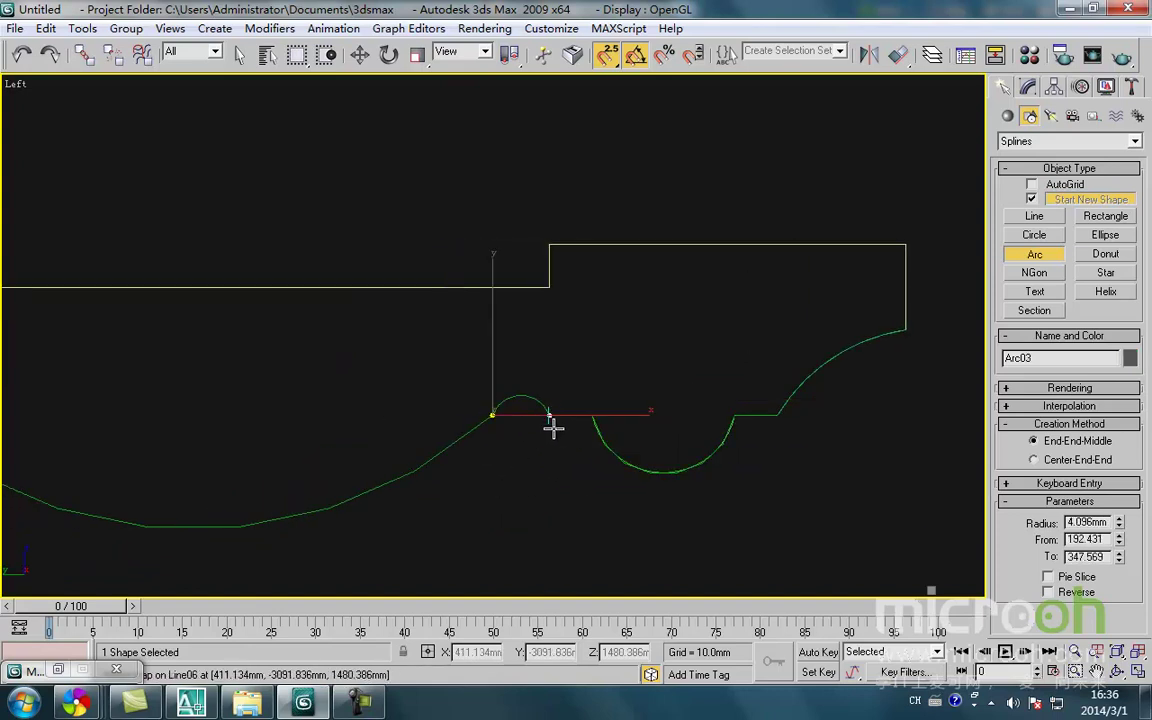
left_click(513, 388)
middle_click_drag(432, 478, 649, 478)
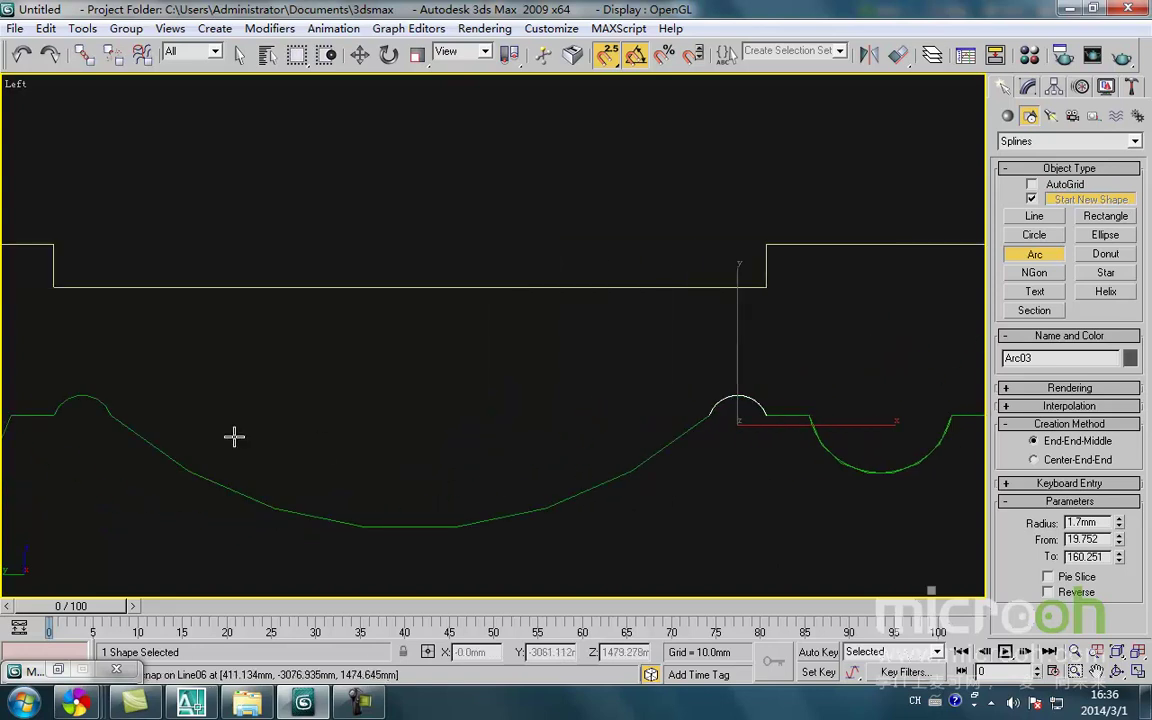
left_click_drag(113, 415, 708, 414)
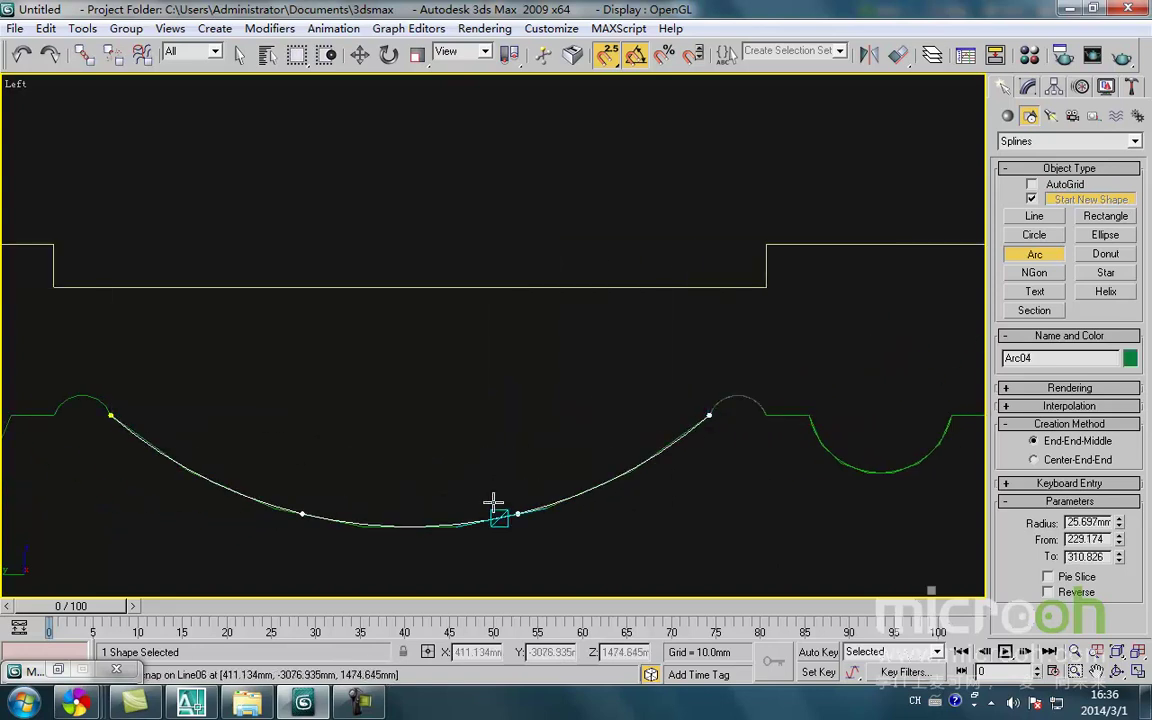
middle_click_drag(411, 518, 802, 507)
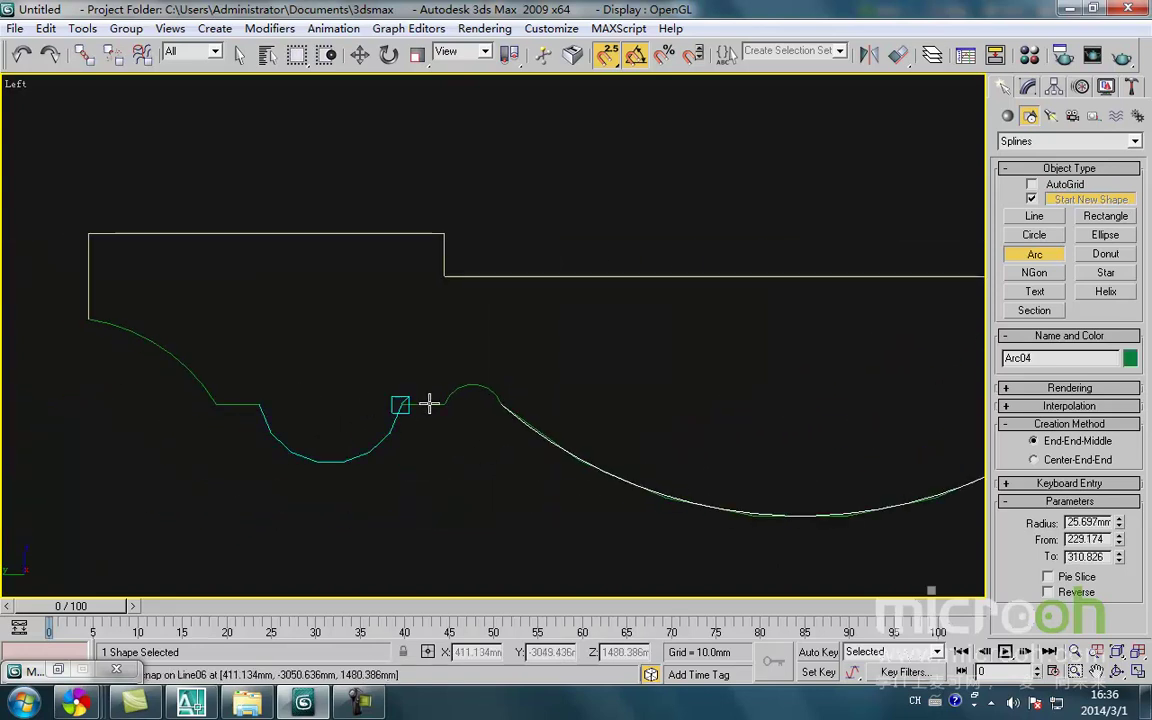
Trace the small left bead and the left half-round of the profile with arcs
left_click_drag(444, 404, 502, 405)
left_click(466, 382)
scroll(424, 429, "down", 2)
middle_click_drag(424, 429, 352, 433)
left_click_drag(235, 414, 336, 414)
left_click(277, 460)
Trace the profile's left cove with a snapped arc and leave the Arc tool
middle_click_drag(231, 416, 301, 411)
left_click_drag(382, 481, 394, 470)
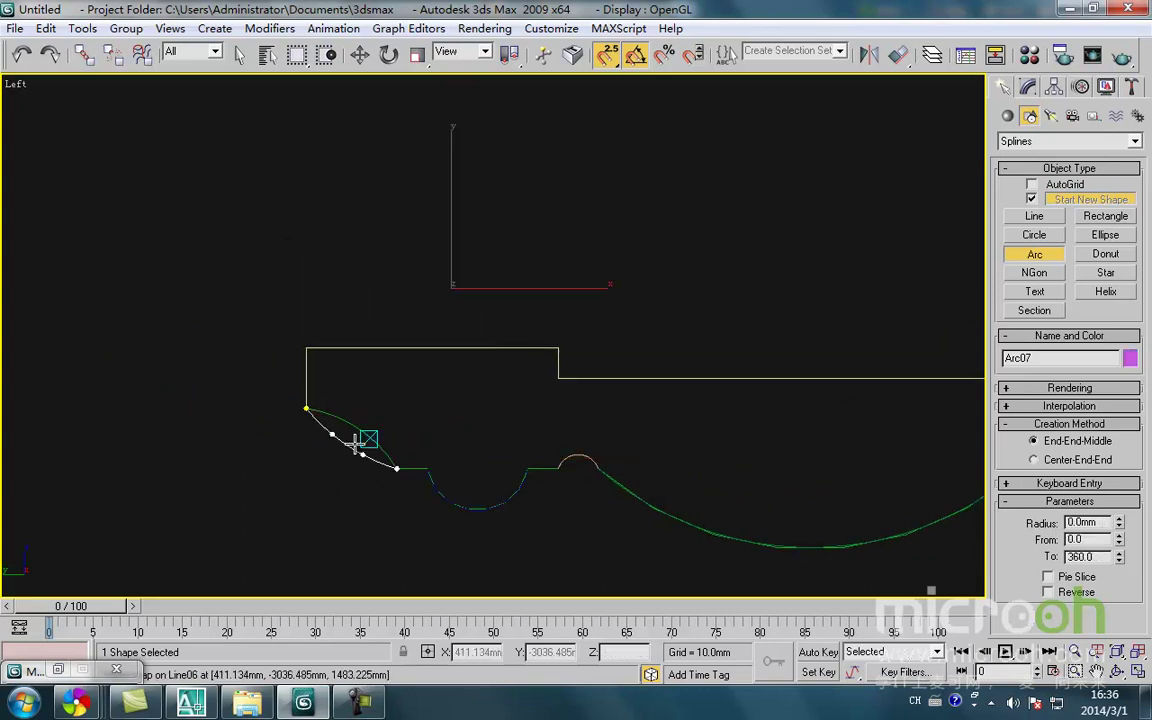
left_click(358, 437)
right_click(686, 464)
left_click(688, 465)
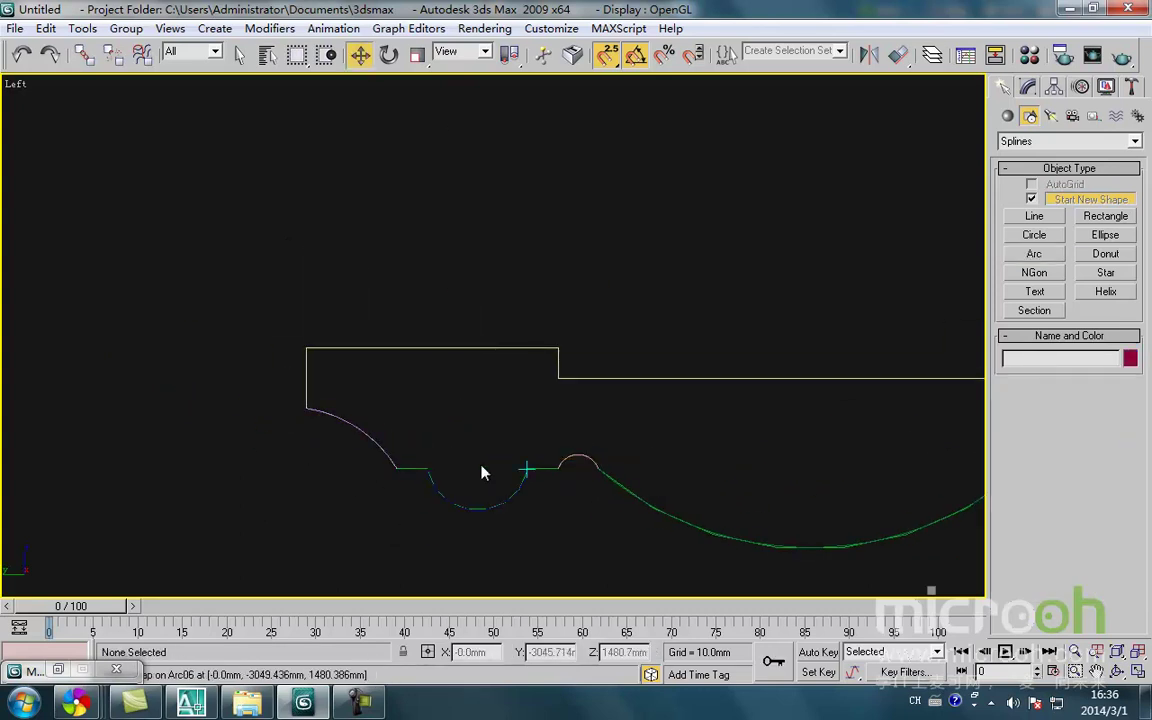
Move the original green profile straight up, clear of the traced line and arcs
left_click(411, 469)
scroll(502, 442, "down", 3)
middle_click_drag(648, 420, 564, 462)
key("space")
left_click_drag(575, 488, 572, 296)
key("space")
Attach all the traced arcs to the traced line so they form one shape
left_click(589, 411)
left_click(635, 451)
right_click(625, 441)
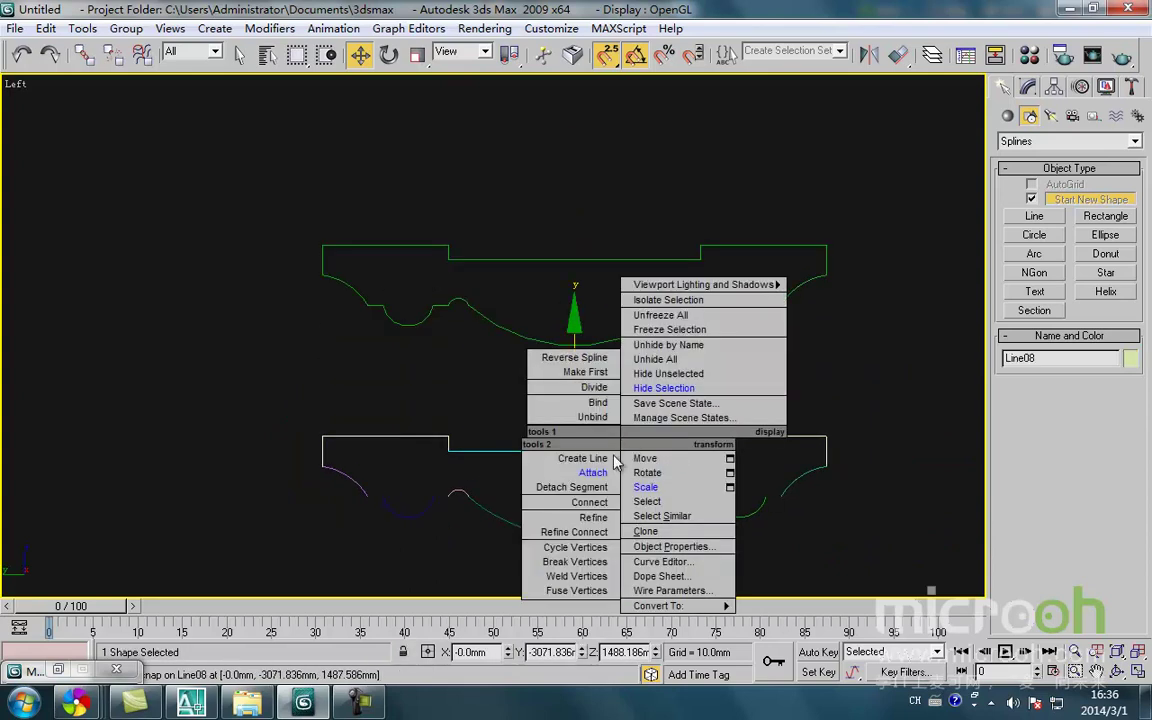
left_click(540, 468)
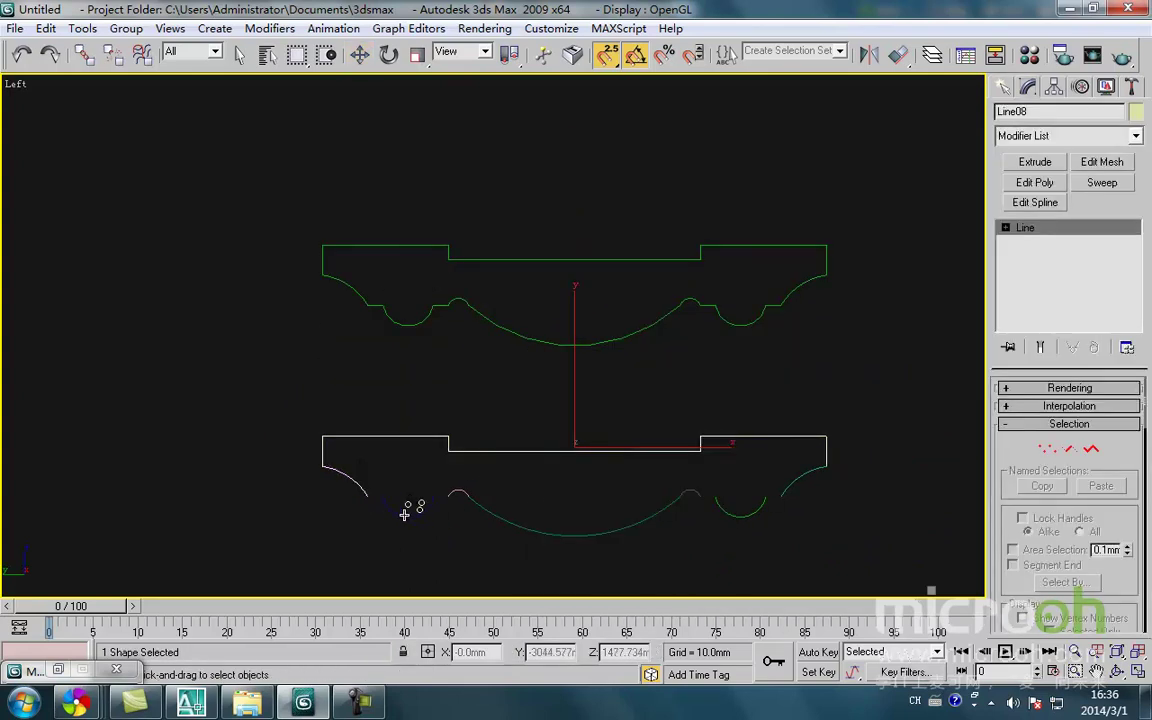
key("w")
Connect the open end vertices beside both half-rounds of the traced profile with straight segments
right_click(761, 498)
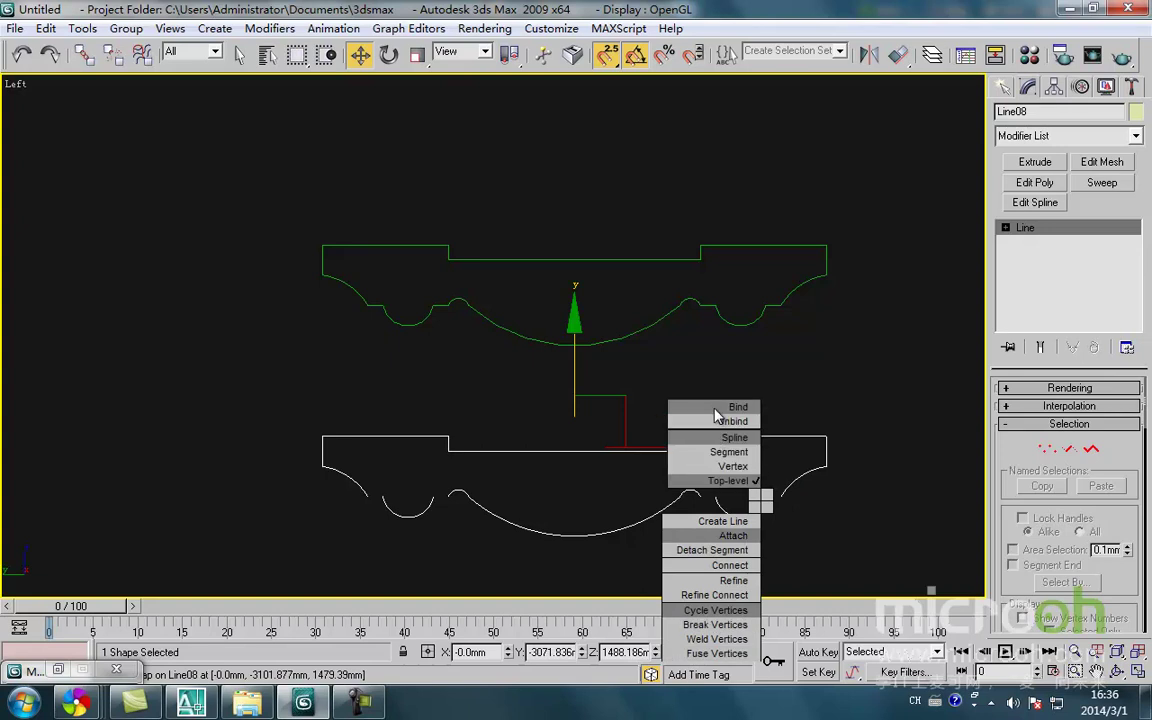
left_click(726, 610)
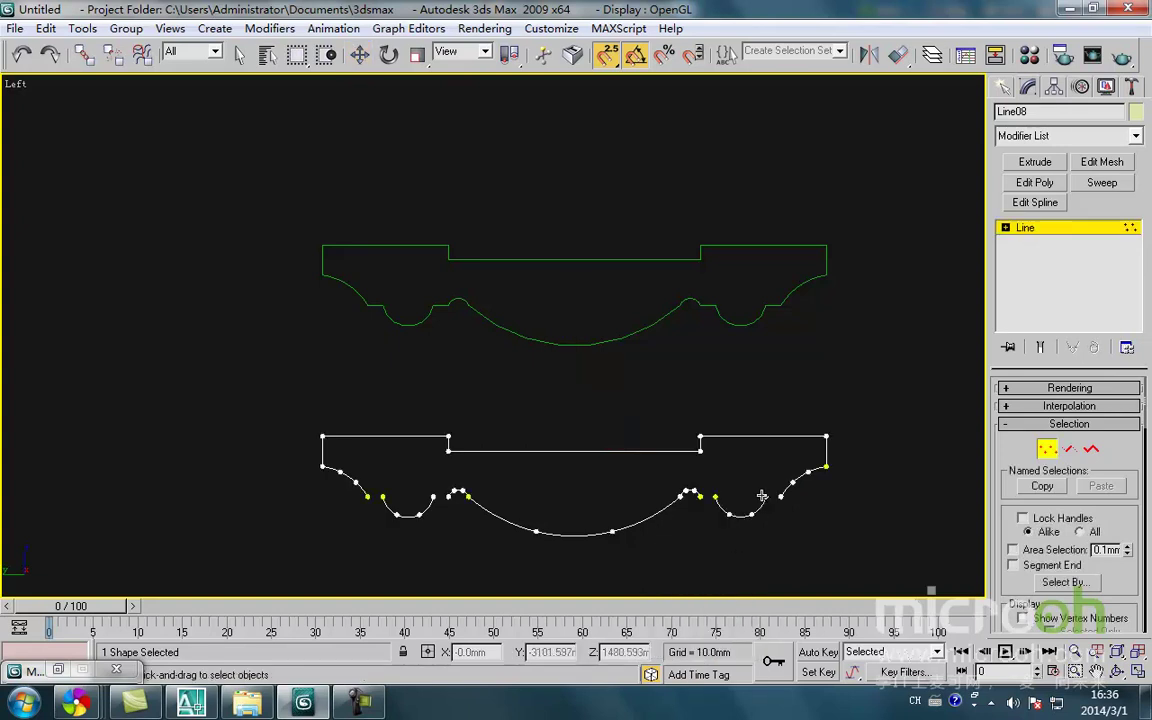
scroll(718, 502, "up", 5)
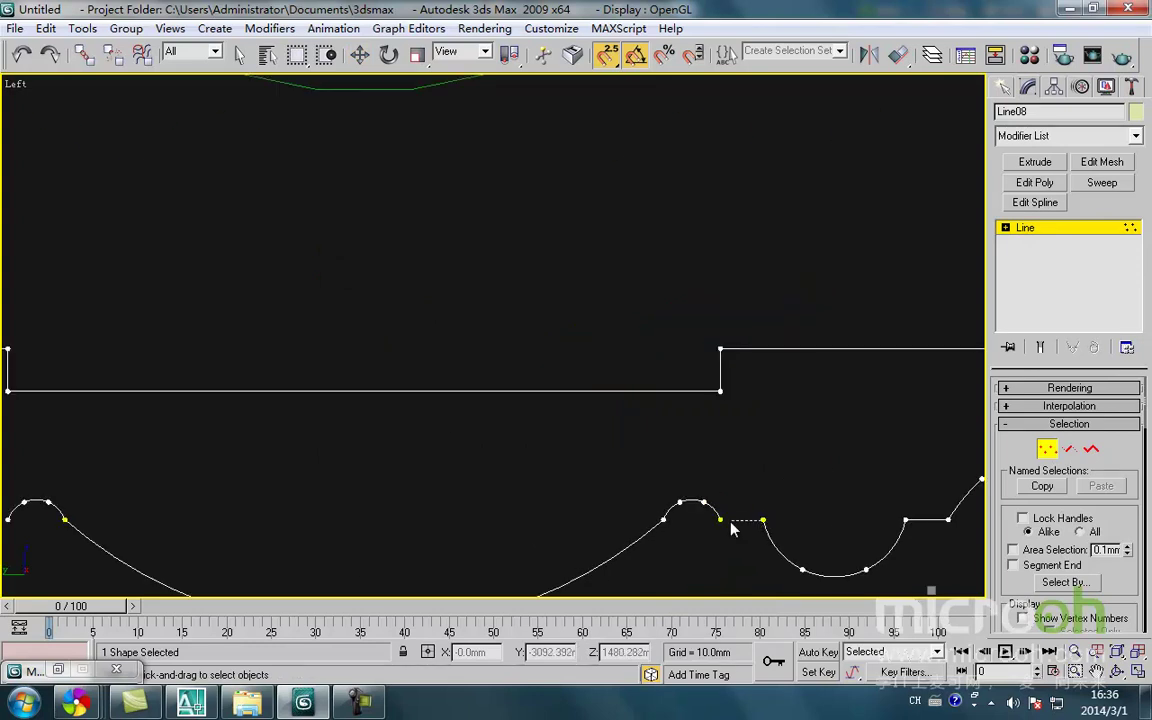
left_click(662, 522, "ctrl")
middle_click_drag(433, 515, 714, 480)
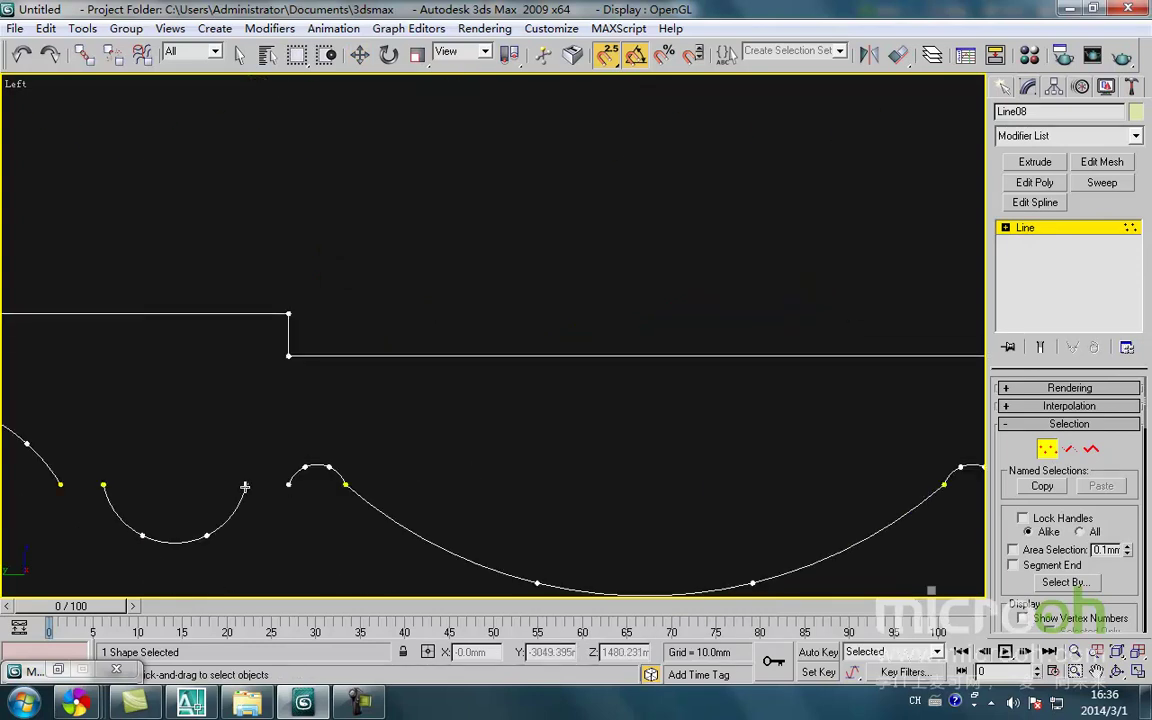
middle_click_drag(288, 490, 478, 497)
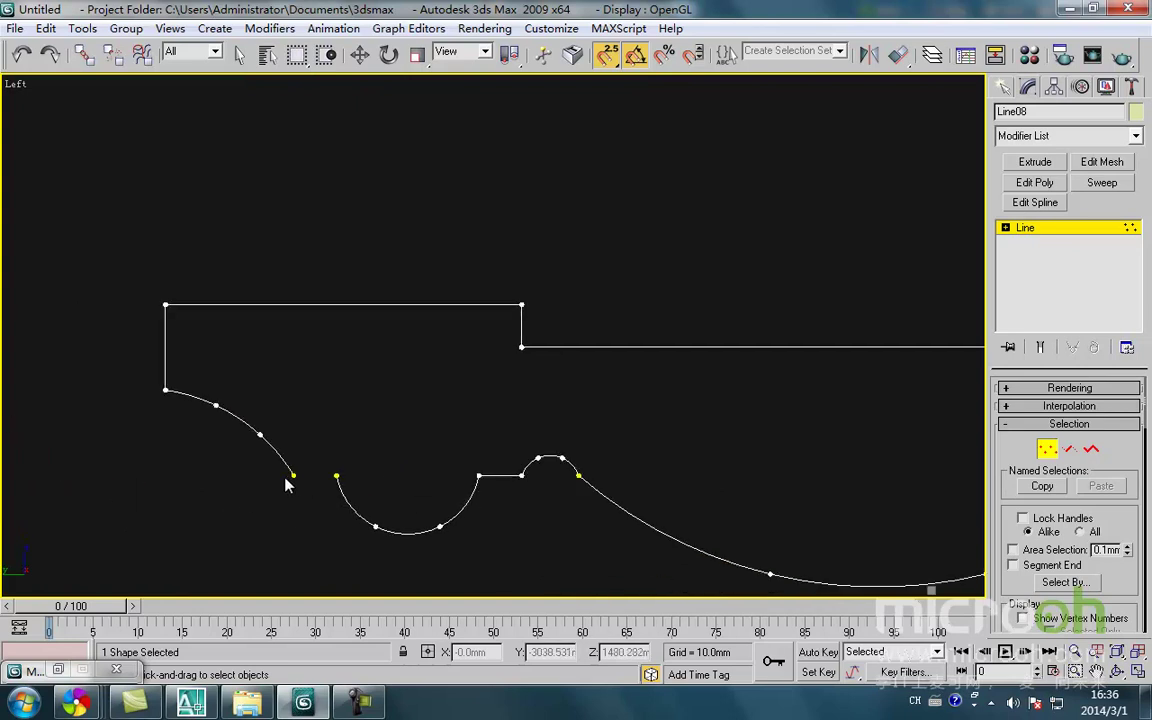
key("w")
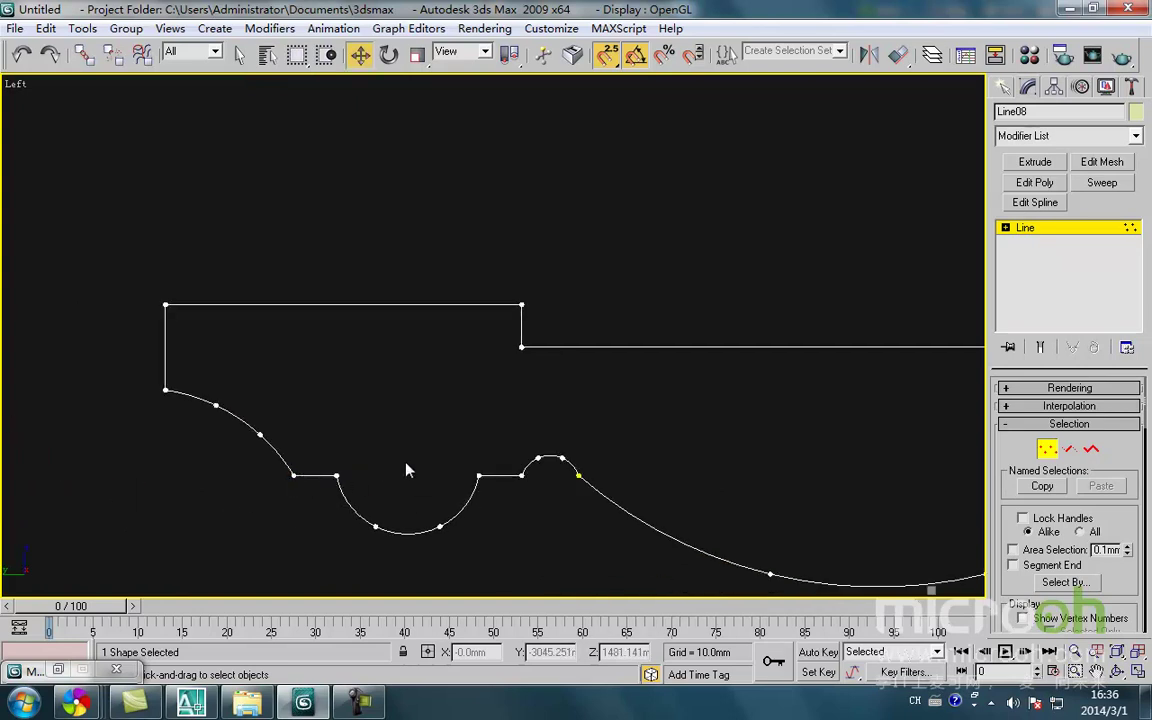
Select all vertices of the traced profile and weld them
scroll(401, 468, "down", 6)
left_click_drag(731, 541, 167, 379)
right_click(369, 436)
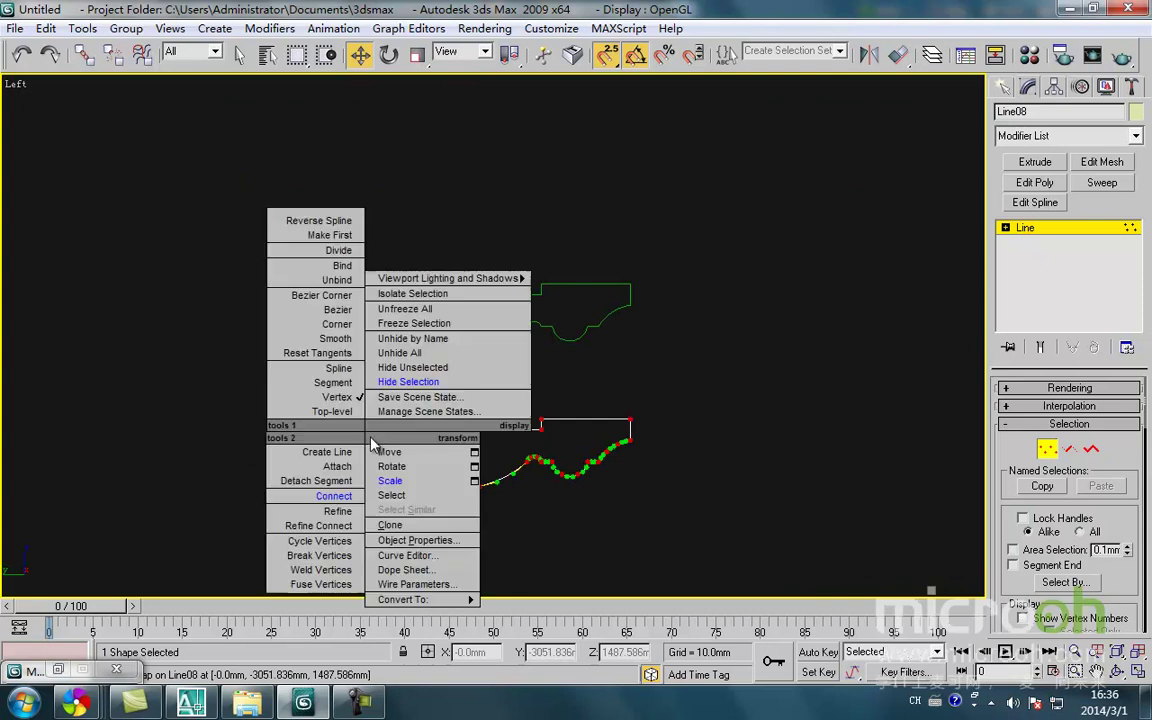
left_click(330, 572)
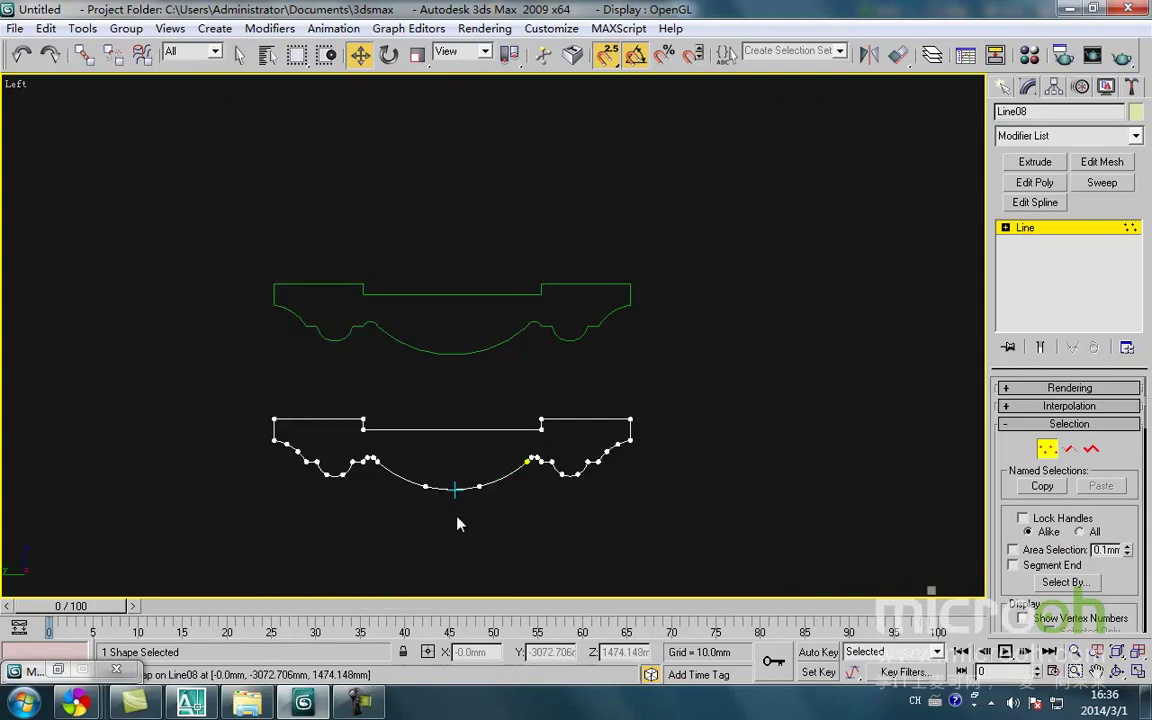
Test the weld by moving the vertex where the central curve meets the right bead, and undo the move
scroll(540, 500, "up", 3)
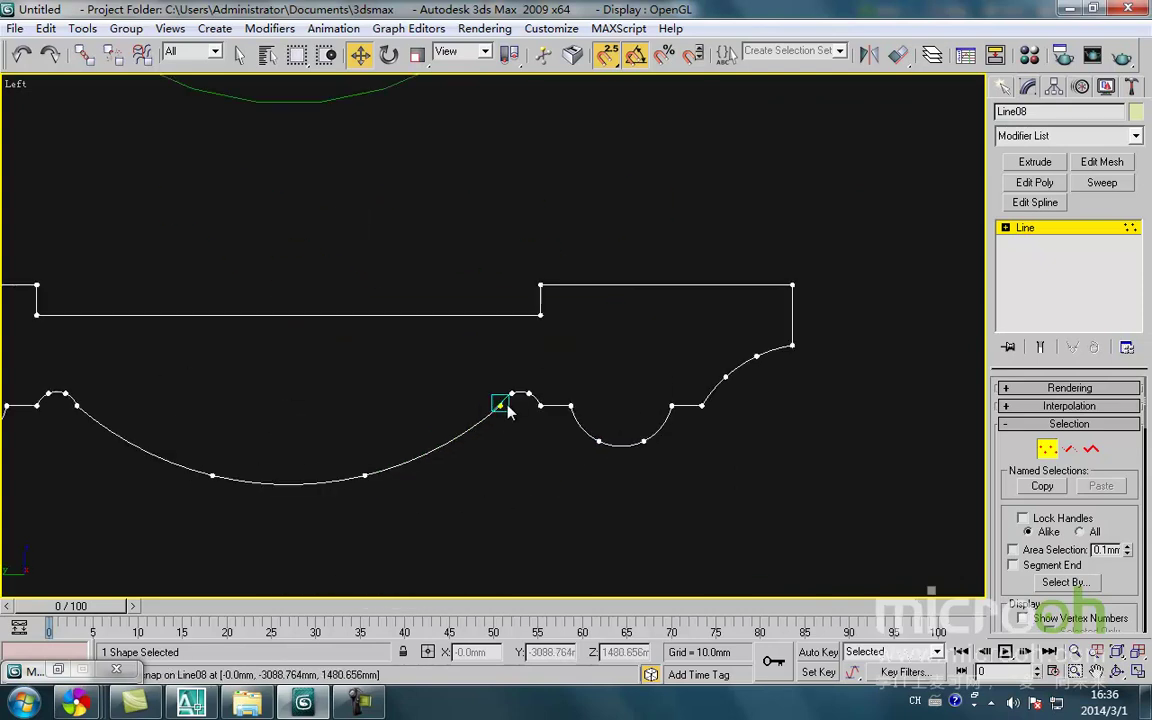
left_click(500, 405)
left_click_drag(553, 362, 590, 477)
key("ctrl+z")
Leave vertex editing of the traced profile and select the TV frame path that carries the Sweep modifier
scroll(531, 462, "down", 5)
middle_click_drag(460, 481, 507, 467)
key("1")
left_click(500, 494)
scroll(503, 496, "down", 5)
middle_click_drag(364, 462, 567, 434)
scroll(567, 434, "down", 4)
scroll(304, 415, "down", 2)
middle_click_drag(306, 414, 471, 407)
scroll(471, 407, "down", 2)
middle_click_drag(290, 357, 309, 389)
left_click(388, 407)
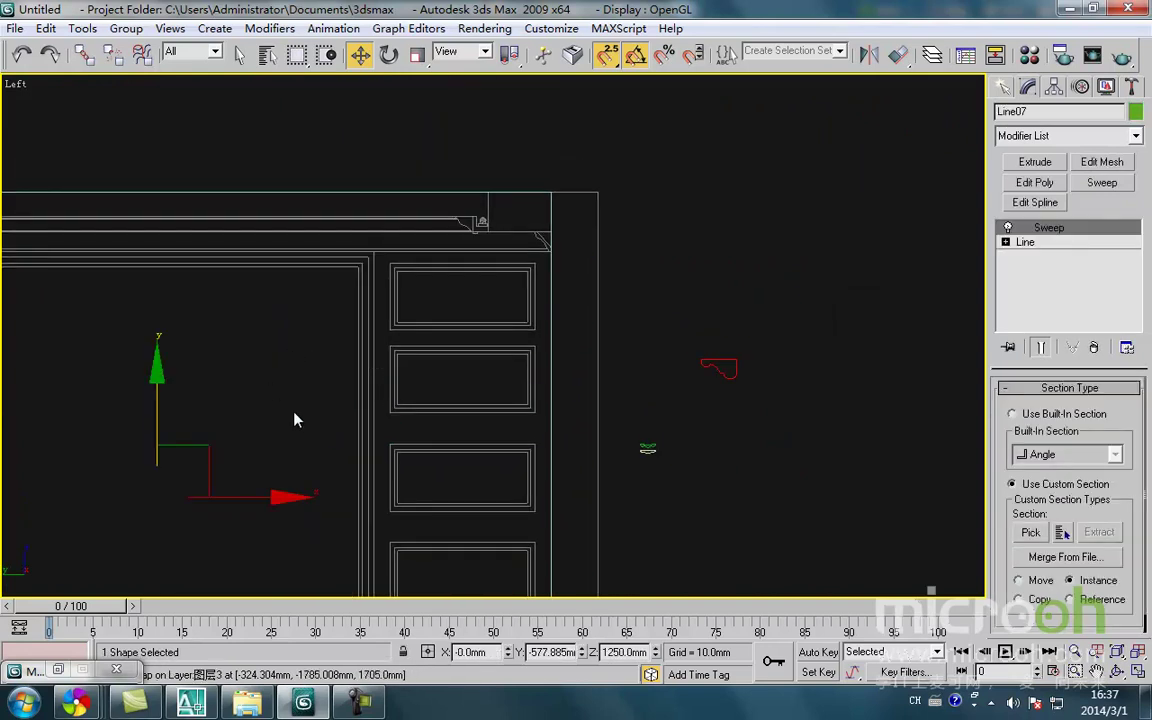
Pick the traced profile as the custom section of the TV frame's sweep
scroll(396, 378, "down", 4)
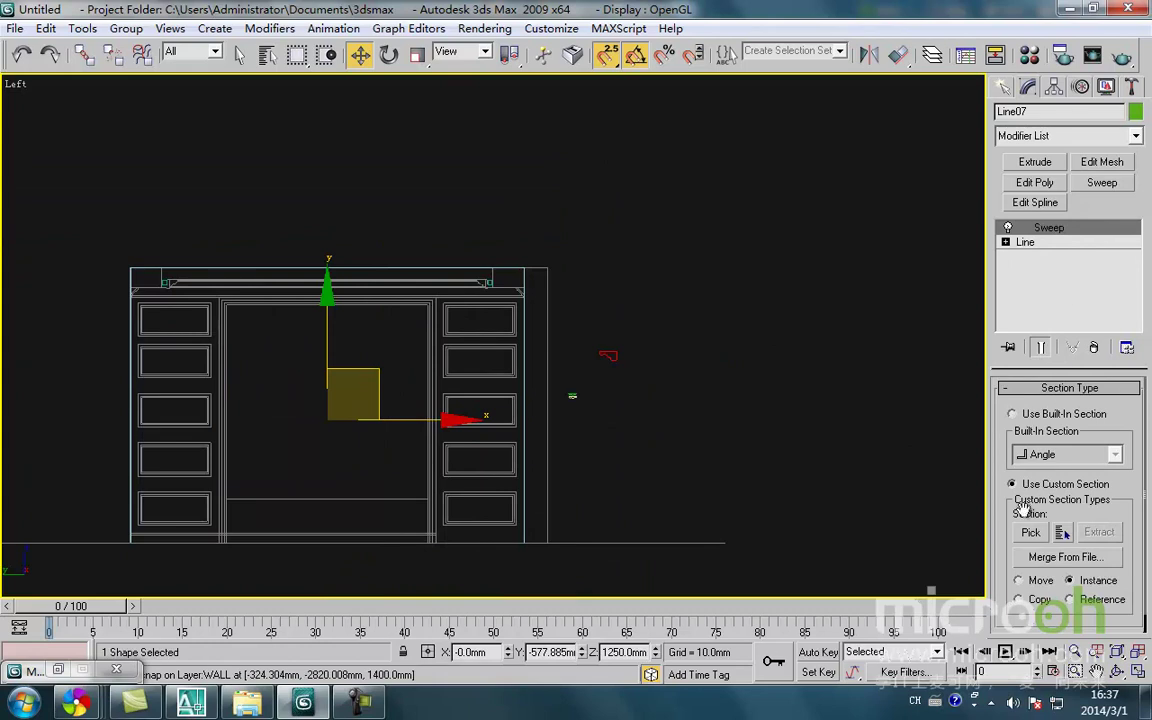
left_click(1031, 533)
scroll(578, 386, "up", 4)
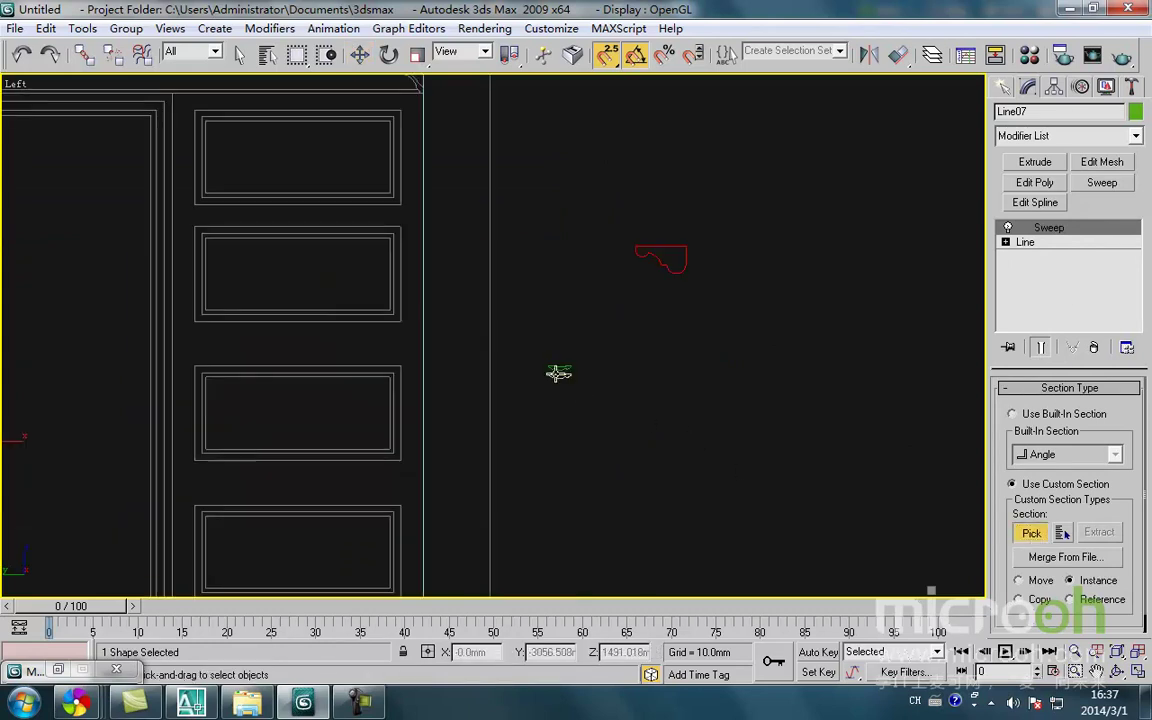
left_click(558, 374)
scroll(610, 350, "down", 5)
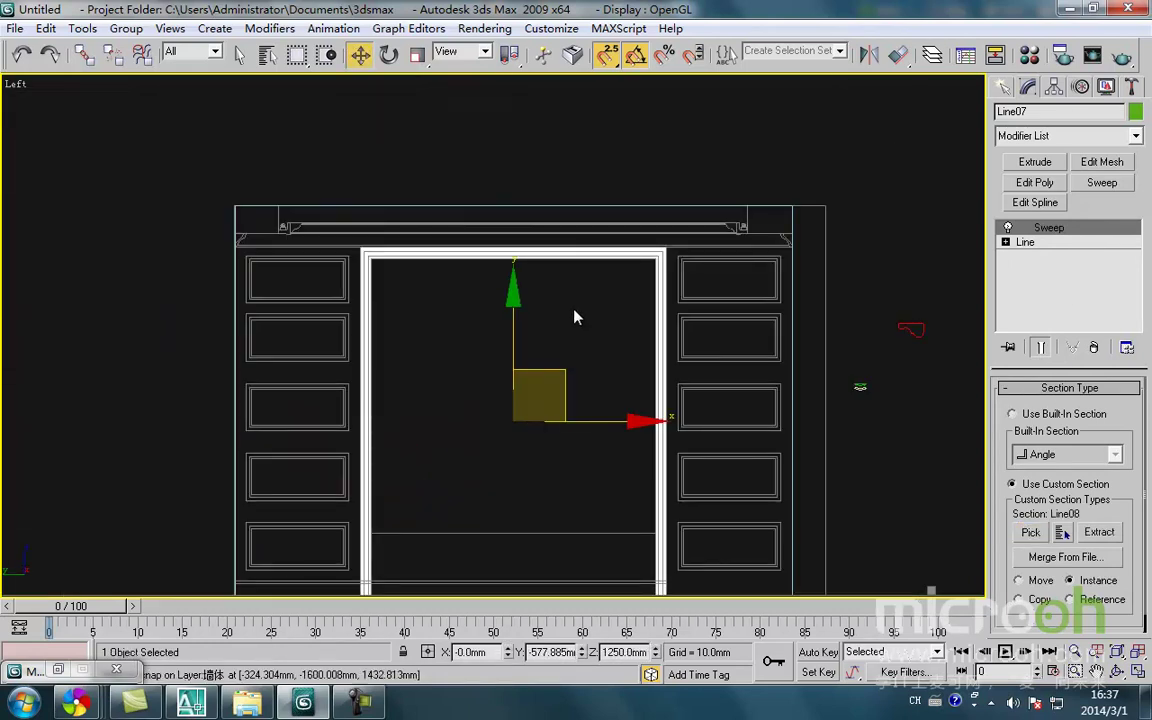
Move the swept frame to the TV wall in the top view and mirror it about X without cloning
left_click(585, 295)
left_click(544, 250)
key("t")
key("z")
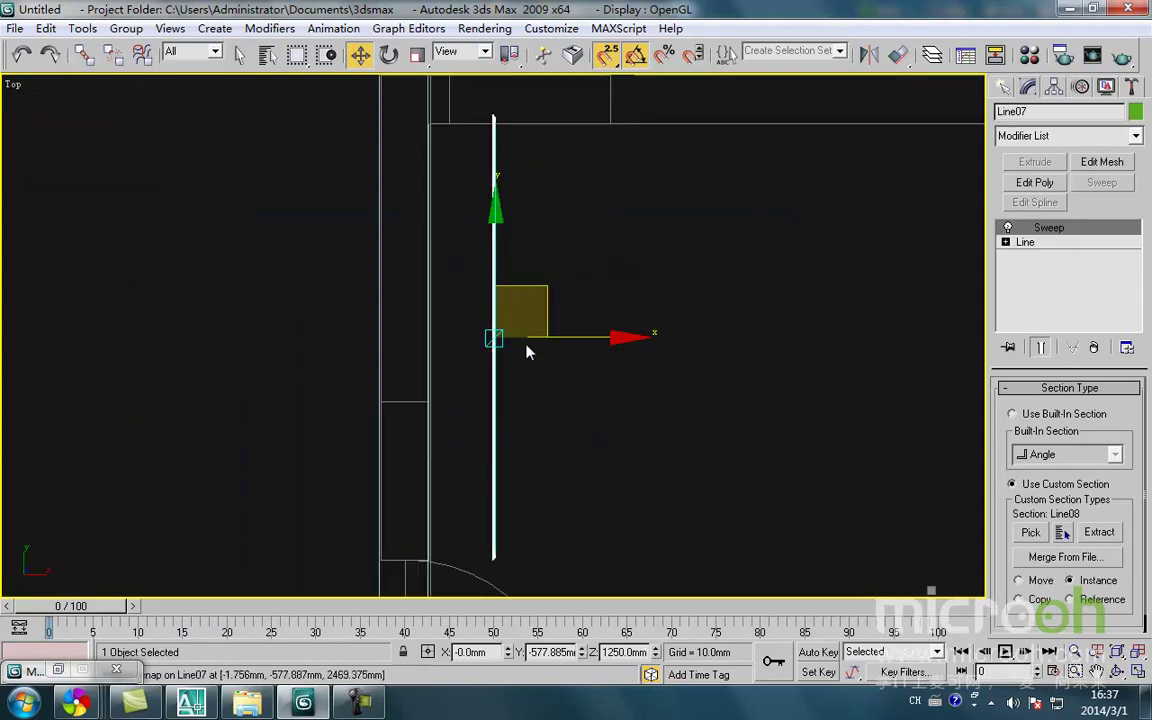
left_click_drag(585, 344, 398, 471)
middle_click_drag(398, 470, 465, 172)
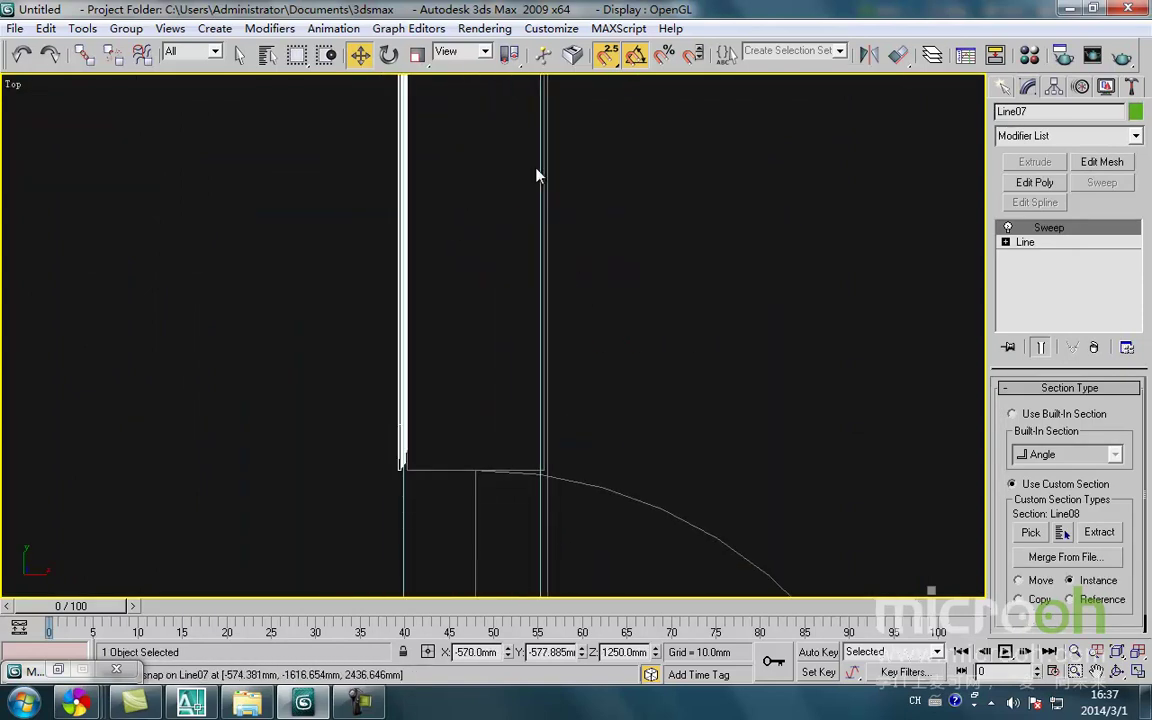
left_click(868, 54)
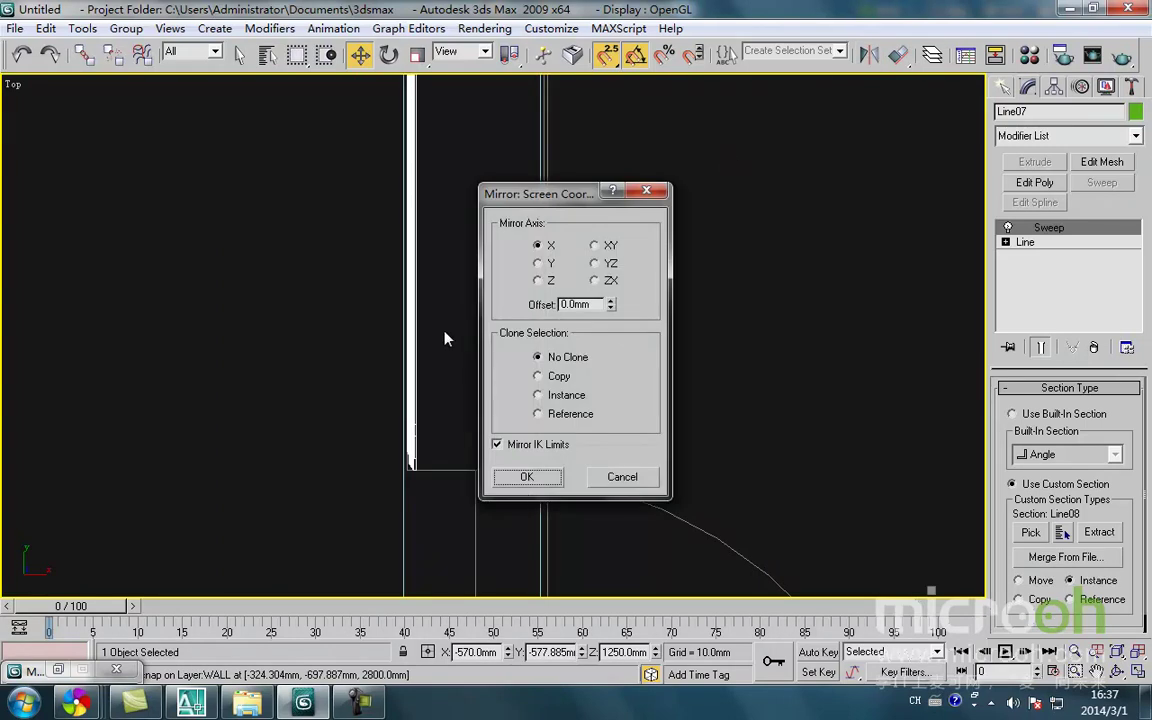
left_click(532, 484)
Lock the frame's selection, pull it clear of the wall, and snap its flat back against the wall's outer face
middle_click_drag(452, 295, 453, 486)
scroll(453, 486, "down", 2)
key("space")
left_click_drag(492, 188, 391, 242)
middle_click_drag(411, 360, 434, 134)
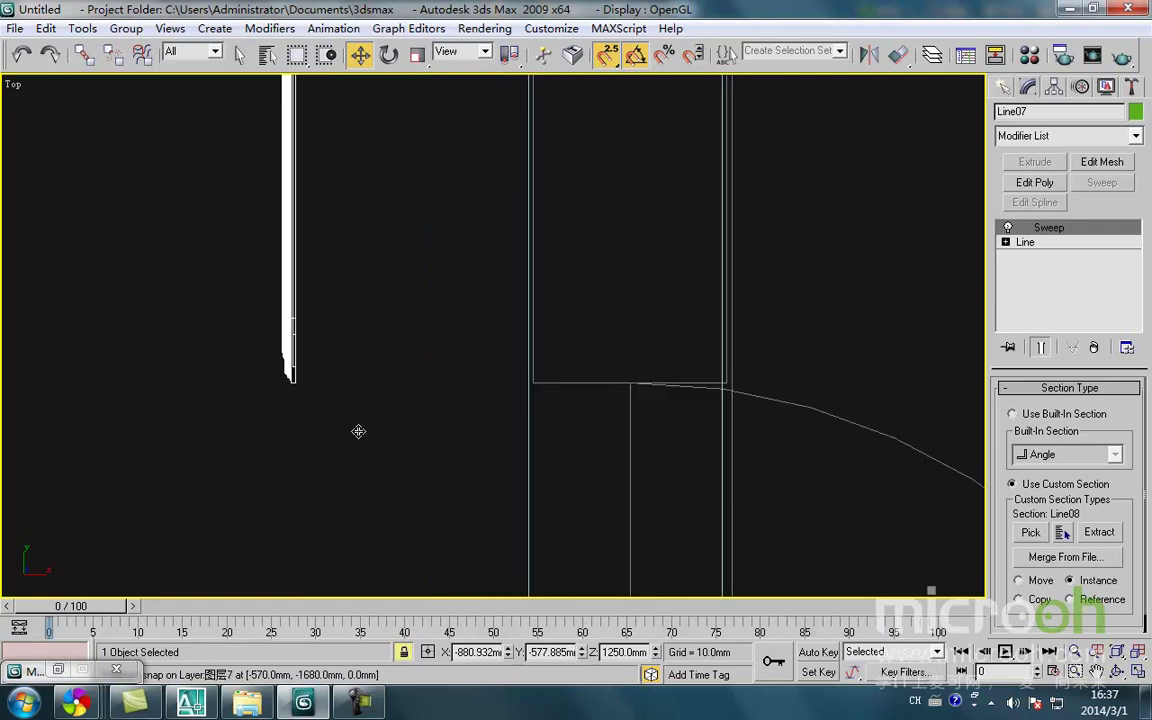
scroll(357, 419, "up", 4)
middle_click_drag(233, 339, 179, 435)
key("s")
left_click_drag(183, 428, 652, 437)
Select the TV wall and frame together and move them about 5.7 mm in X and 50 mm in Y, snapping to the plan
scroll(686, 447, "down", 3)
middle_click_drag(676, 453, 567, 304)
left_click_drag(567, 304, 553, 553)
scroll(608, 335, "up", 4)
left_click(464, 225)
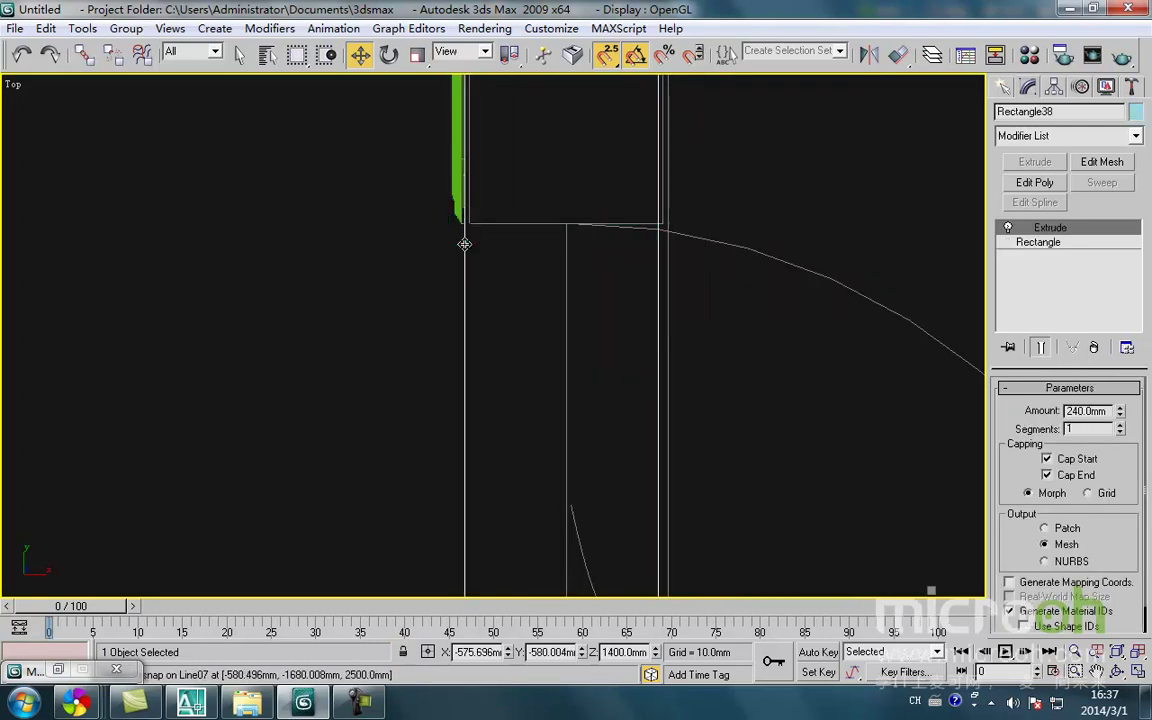
scroll(470, 310, "down", 2)
middle_click_drag(495, 294, 460, 414)
scroll(460, 414, "down", 1)
left_click_drag(648, 350, 408, 276)
key("space")
middle_click_drag(458, 396, 390, 210)
left_click_drag(367, 534, 374, 508)
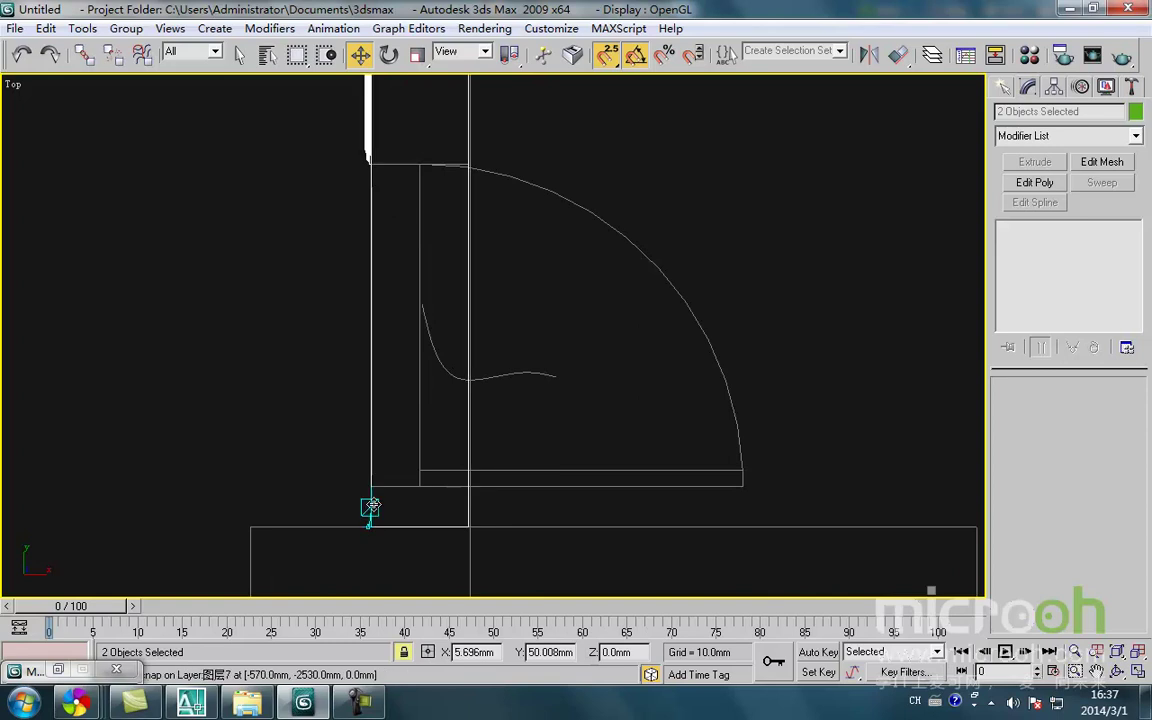
scroll(360, 475, "down", 5)
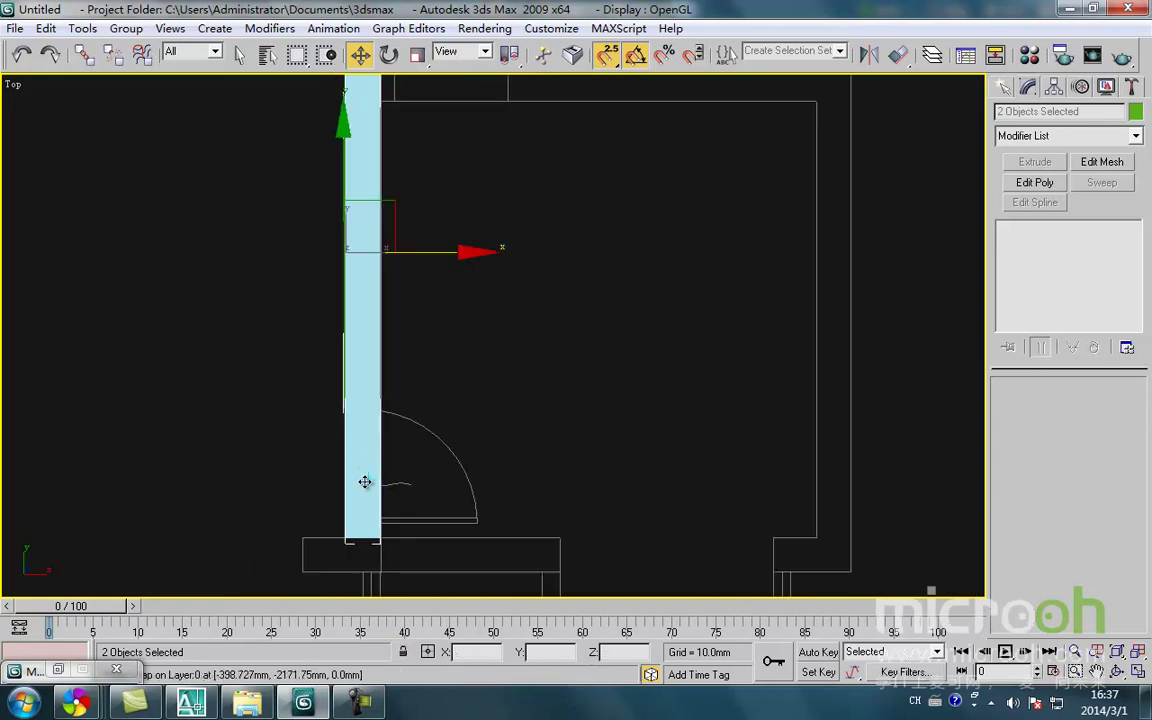
middle_click_drag(376, 487, 462, 482, "alt")
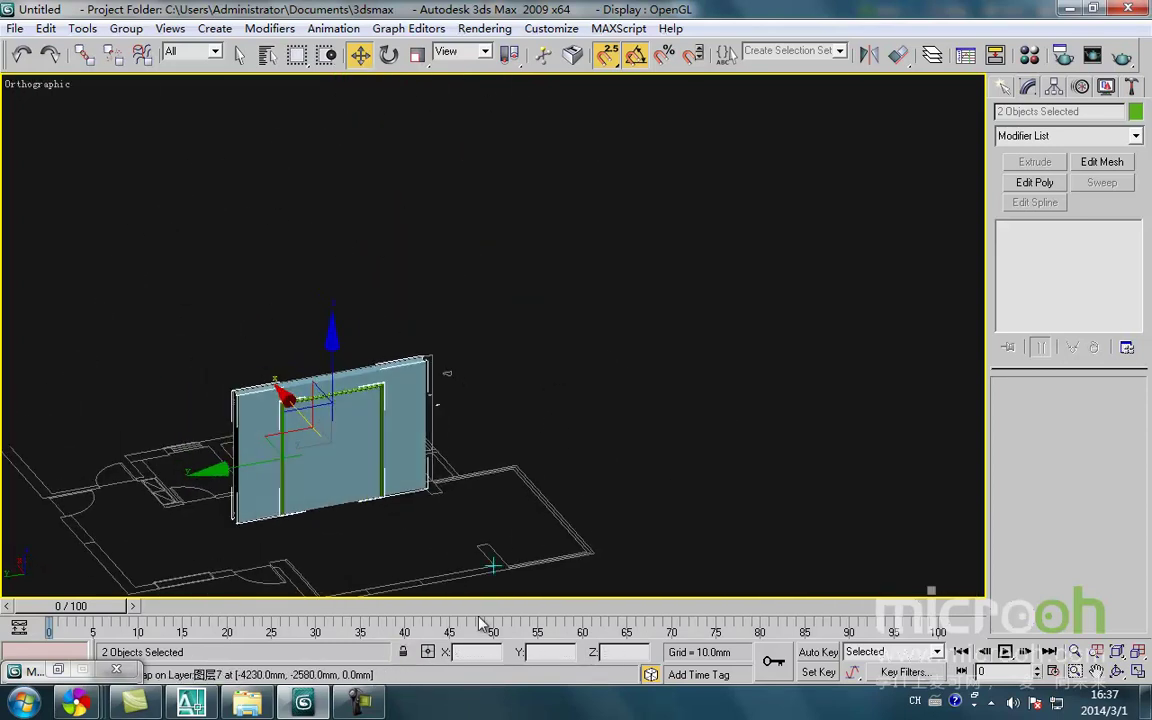
Switch to AutoCAD, read the wall-covering note above the TV wall elevation, and return to 3ds Max
left_click(190, 703)
scroll(505, 370, "down", 4)
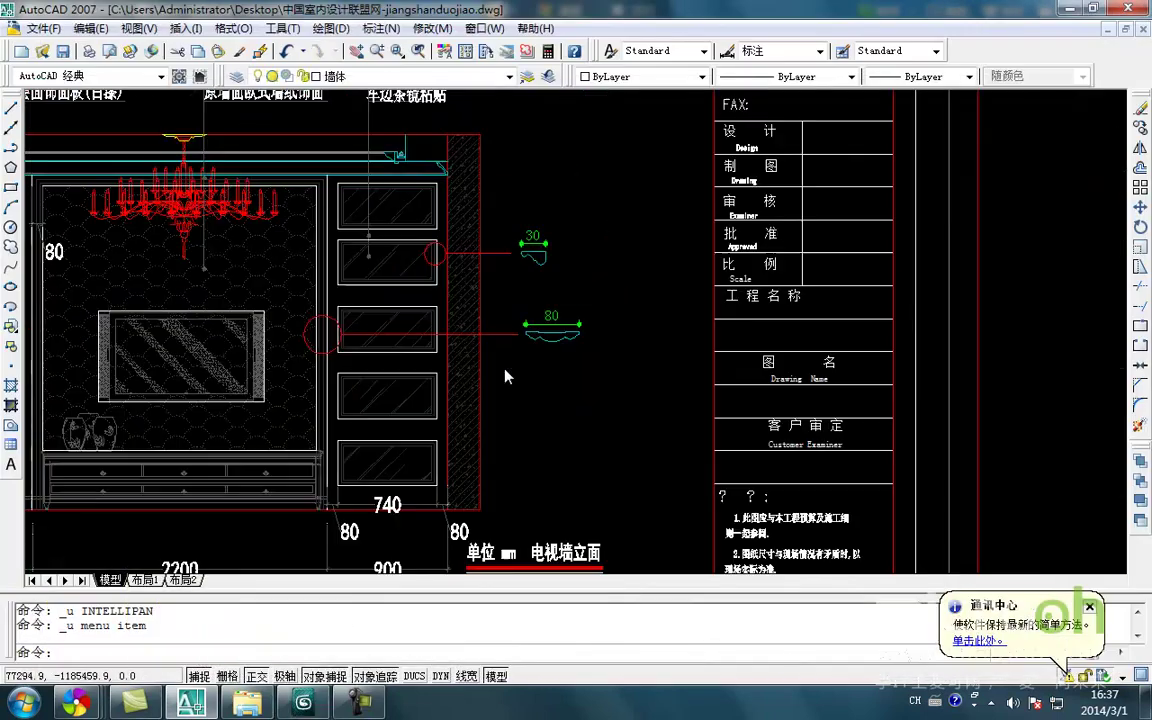
scroll(368, 339, "up", 5)
scroll(368, 334, "down", 3)
mouse_move(368, 334)
middle_mouse_down()
mouse_move(386, 368)
mouse_move(399, 275)
mouse_move(359, 354)
middle_mouse_up()
scroll(463, 224, "up", 3)
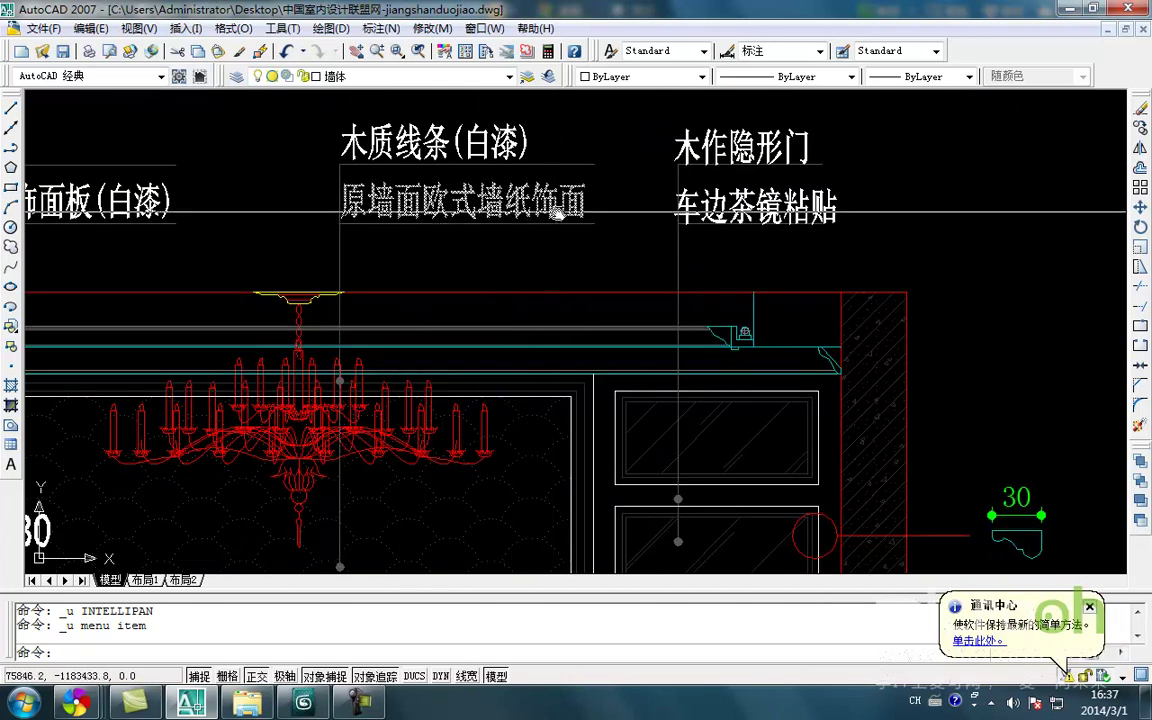
left_click(303, 706)
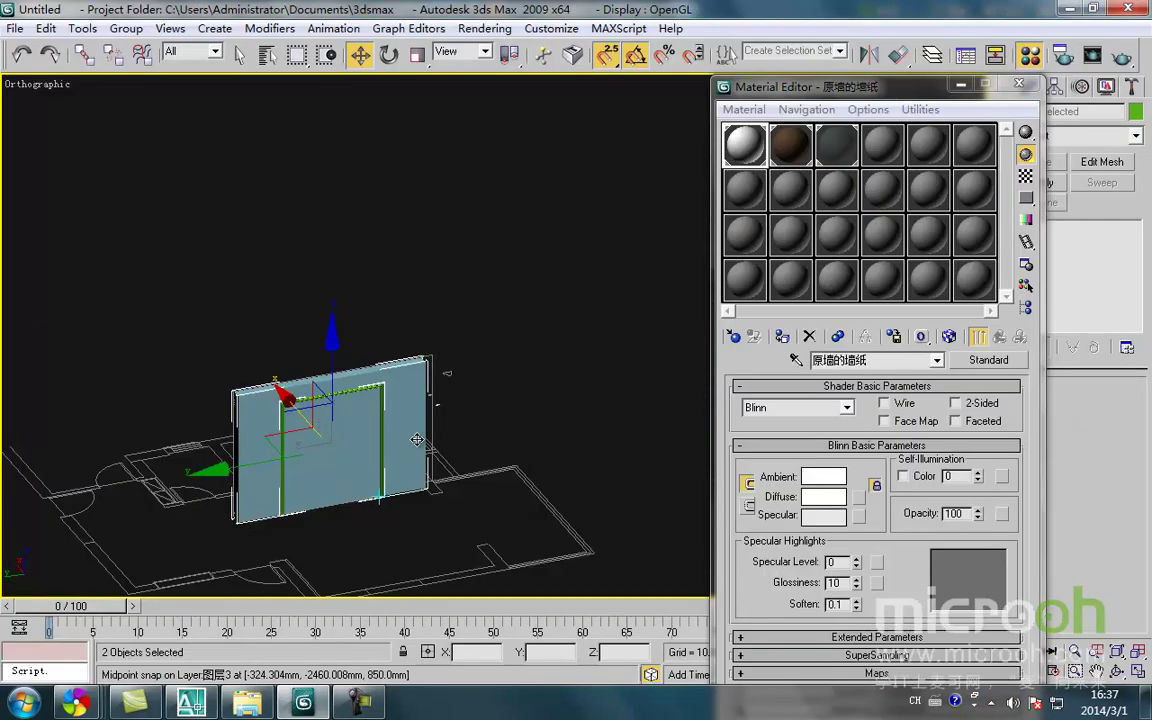
left_click(961, 85)
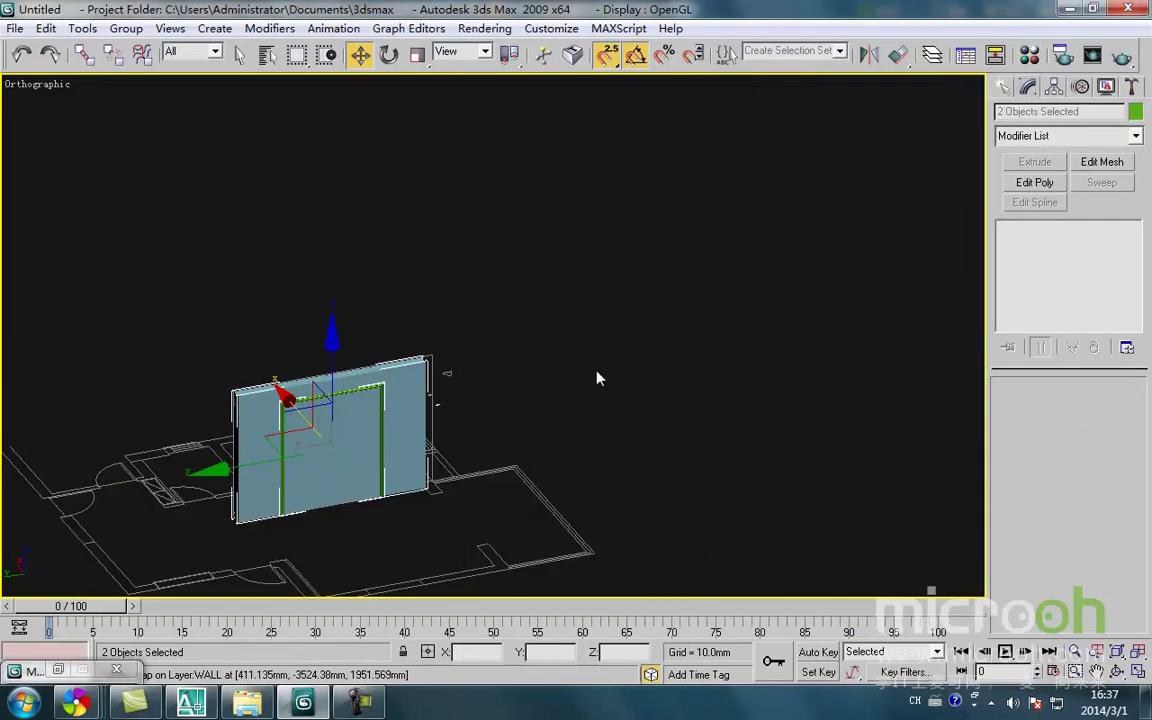
In the left view, draw a rectangle about 2047 mm wide and 2420 mm high along the TV frame's inner edges
middle_click_drag(599, 378, 593, 362)
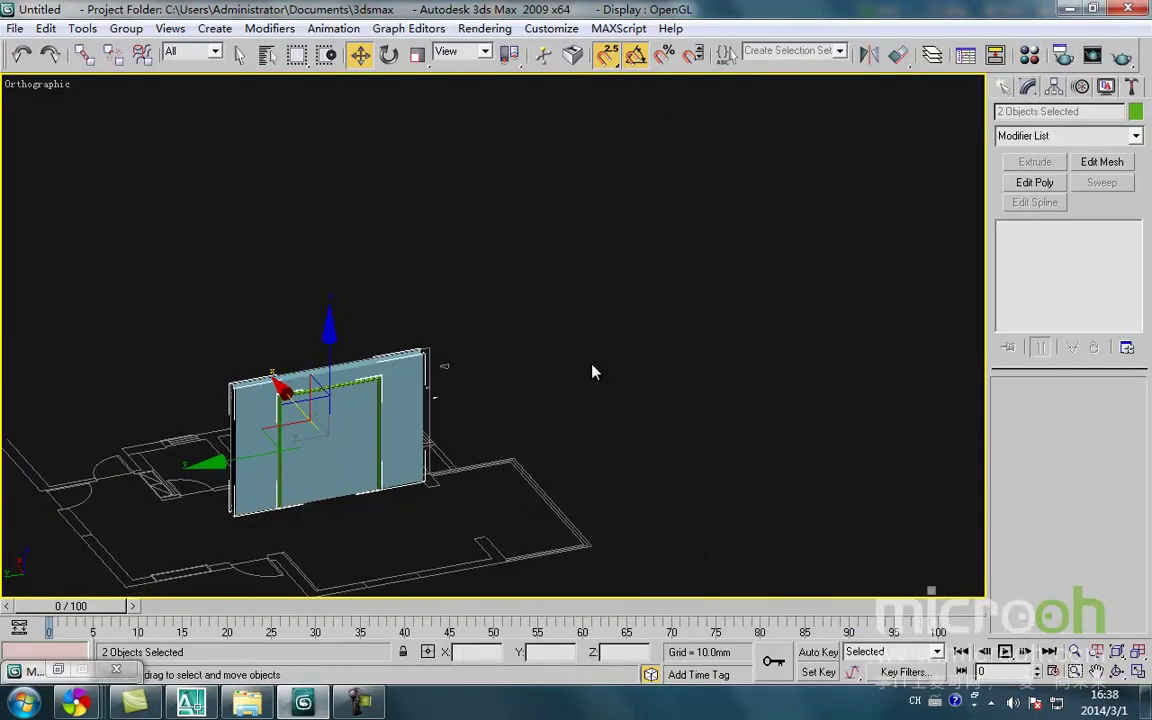
middle_click_drag(477, 441, 476, 432)
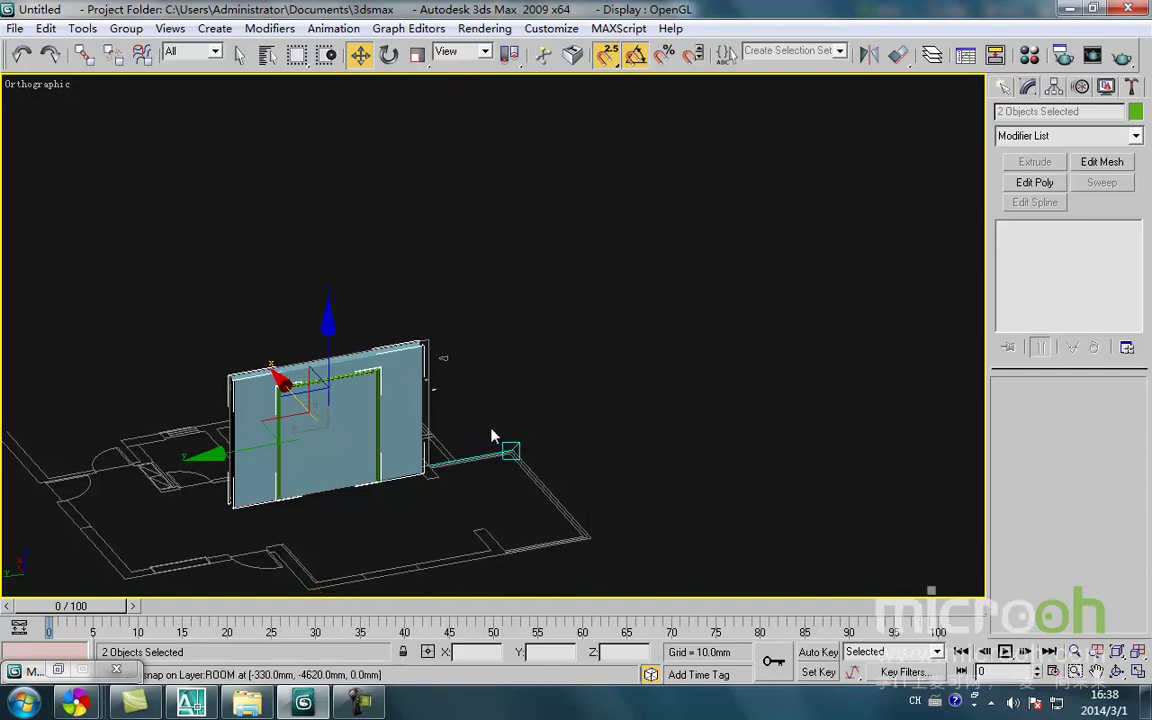
key("r")
key("z")
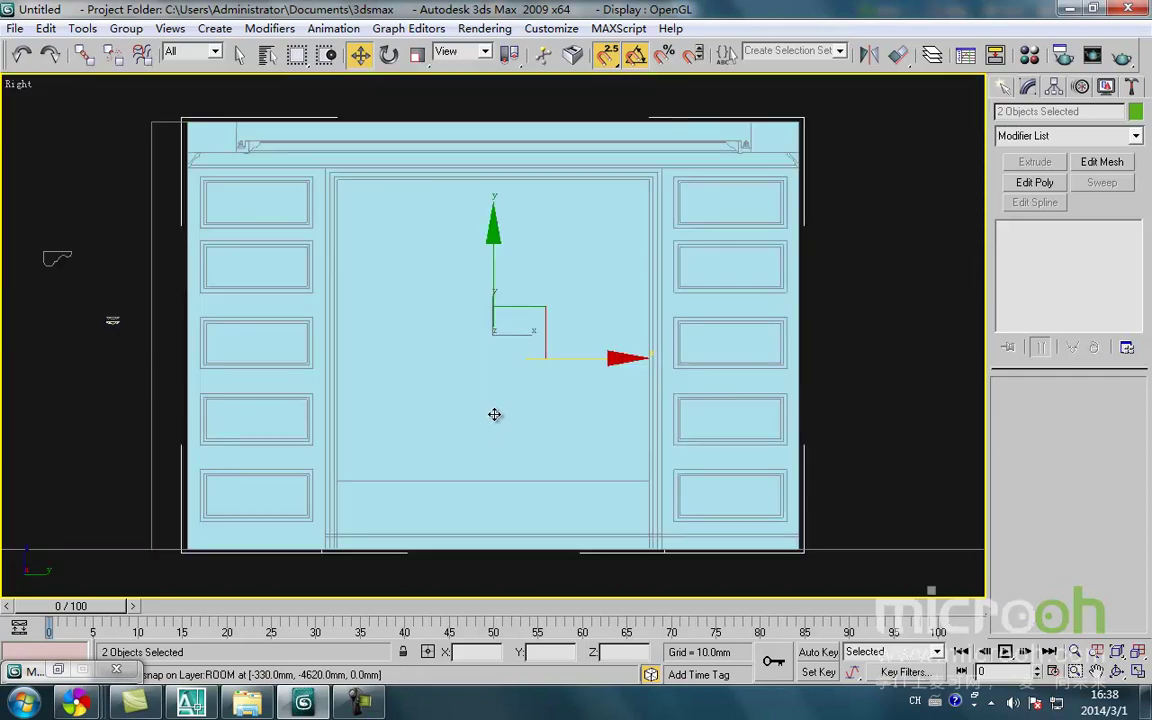
key("l")
middle_click_drag(457, 428, 440, 377)
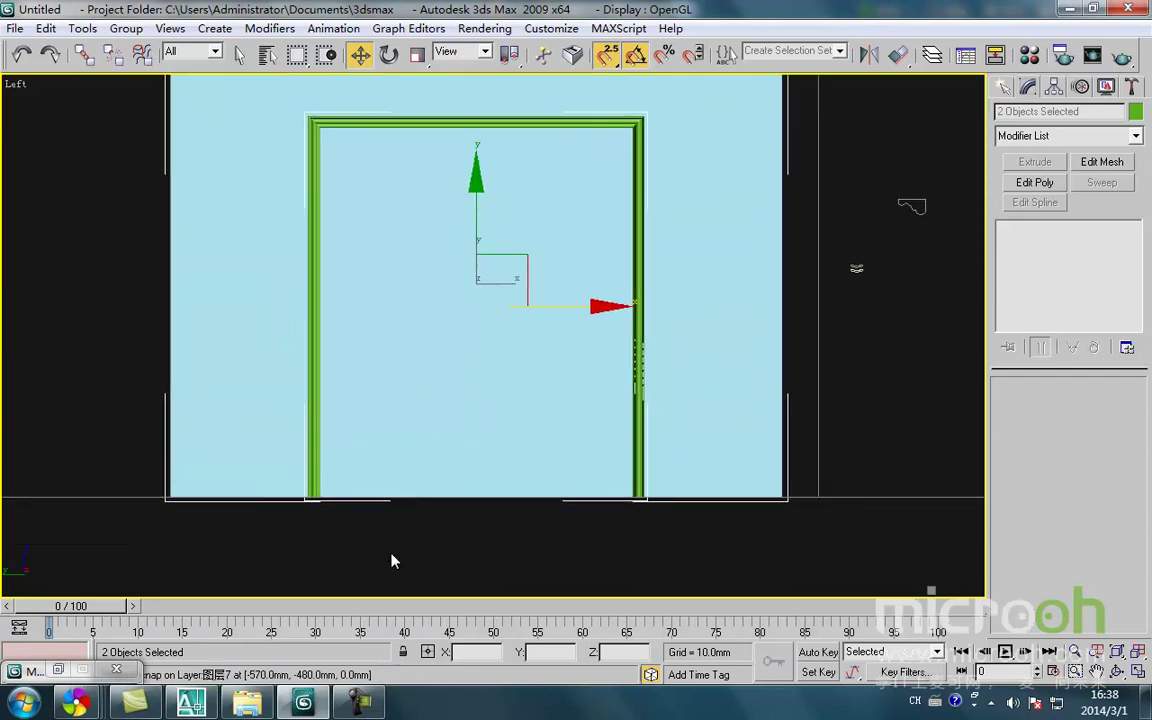
right_click(393, 554, "ctrl")
left_click(420, 454)
middle_click_drag(351, 459, 319, 514)
key("F3")
left_click_drag(291, 559, 562, 200)
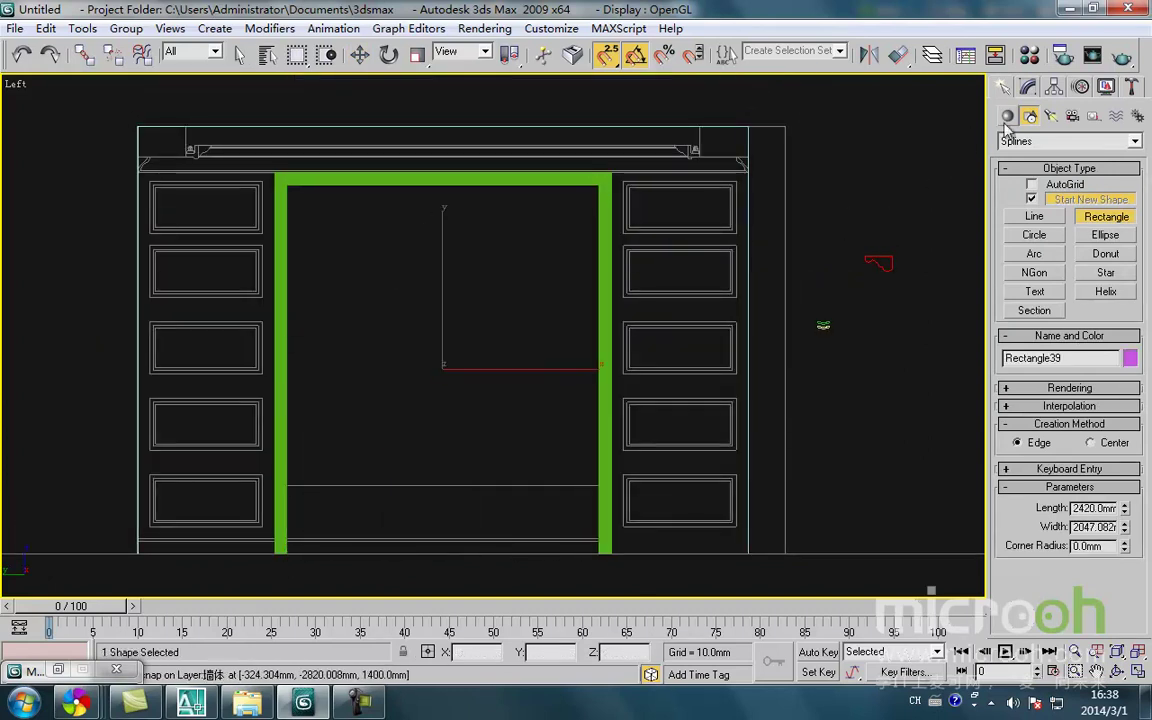
Extrude the rectangle inside the TV frame by 5 mm
left_click(1028, 88)
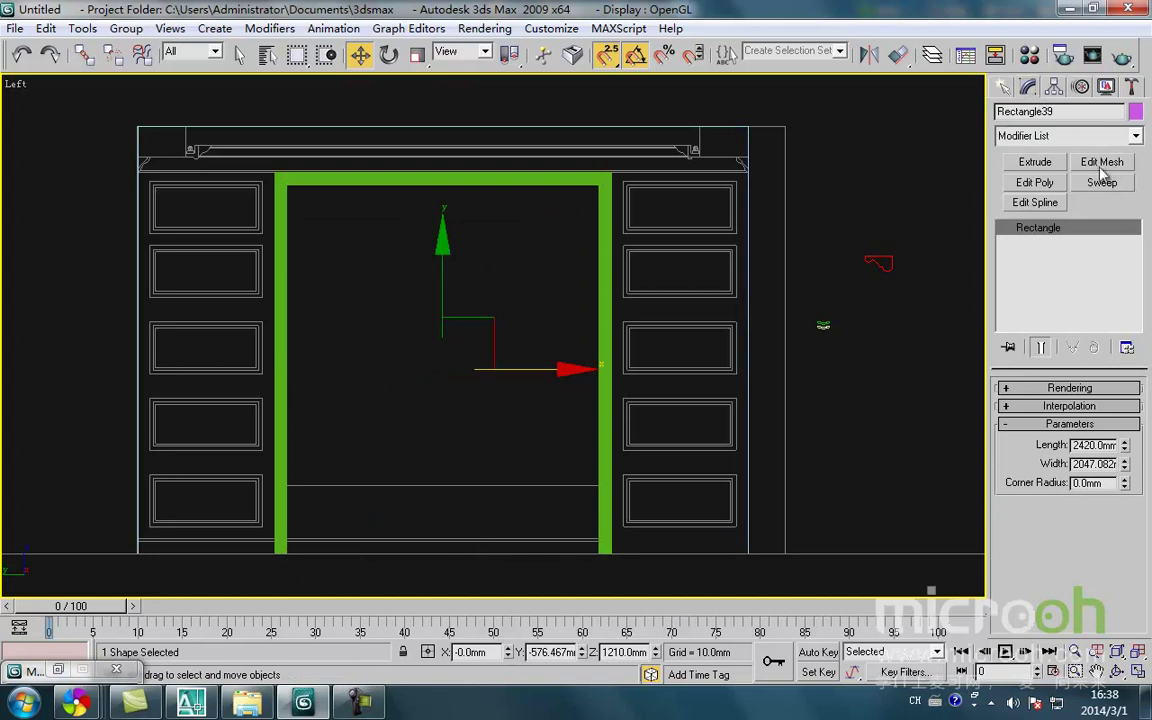
left_click(1036, 162)
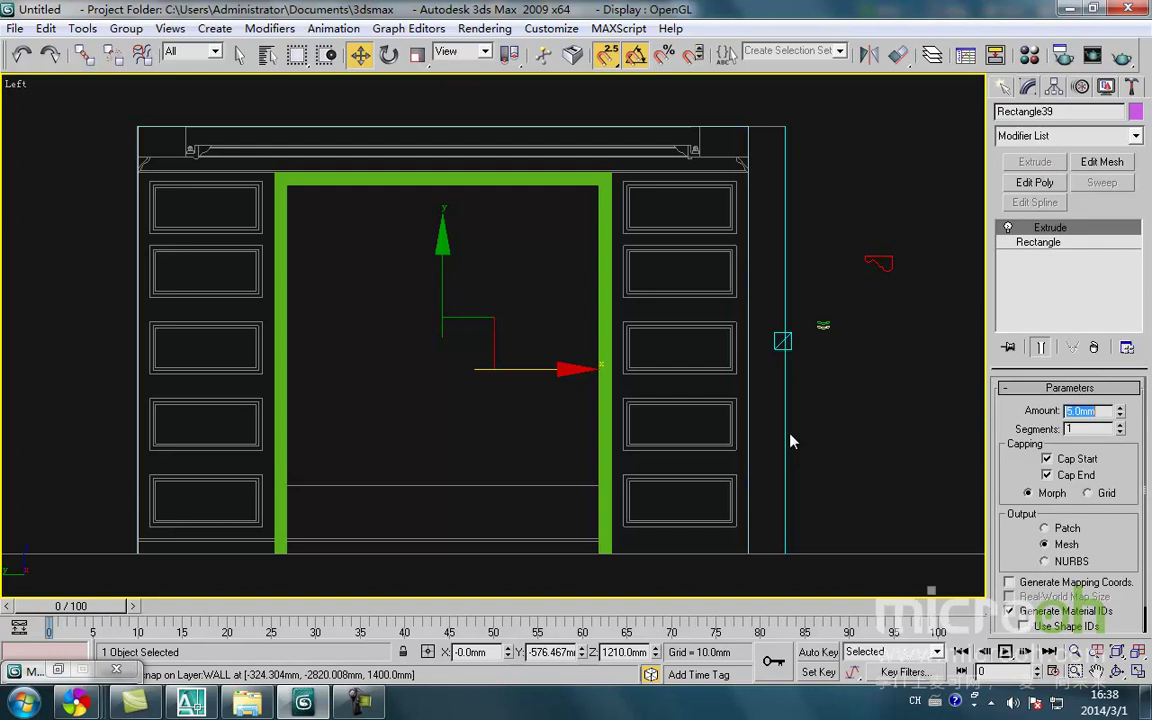
middle_click_drag(560, 493, 543, 522)
key("F3")
mouse_move(491, 481)
middle_mouse_down()
mouse_move(473, 499)
mouse_move(471, 419)
mouse_move(476, 450)
middle_mouse_up()
In the top view, move the thin panel against the TV wall's outer face at X -570 mm with its selection locked
key("t")
scroll(477, 503, "up", 2)
key("F3")
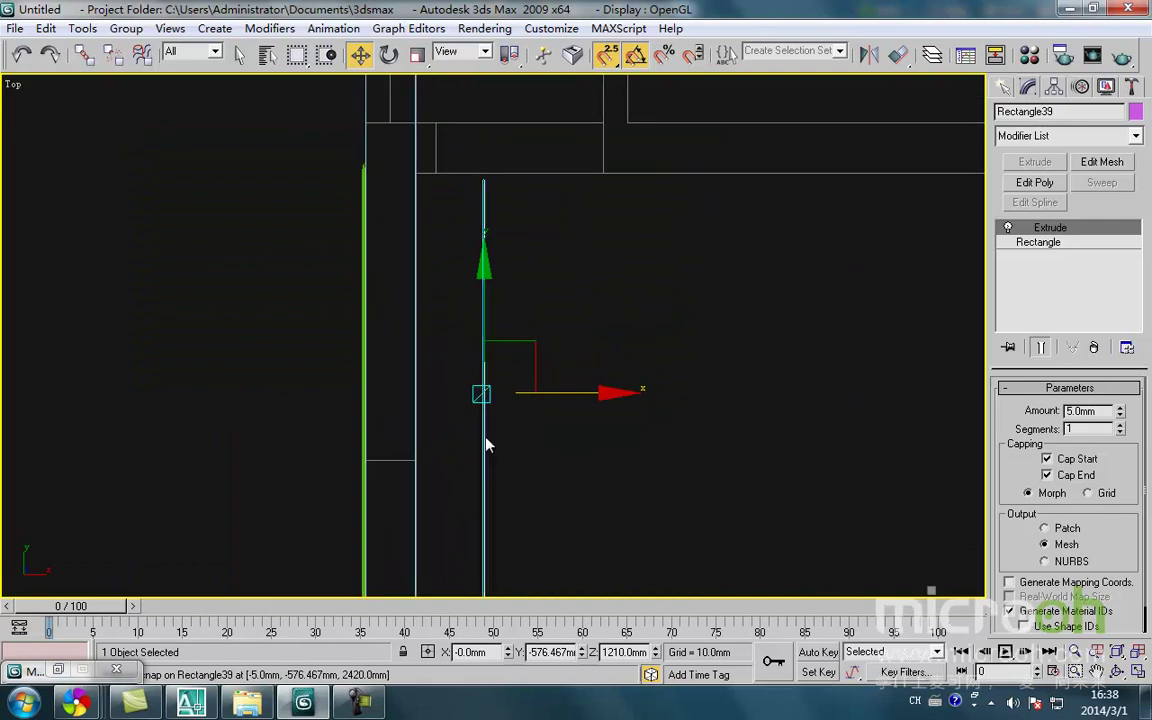
mouse_move(560, 393)
left_mouse_down()
mouse_move(400, 424)
mouse_move(373, 465)
mouse_move(365, 443)
left_mouse_up()
scroll(368, 467, "up", 8)
key("space")
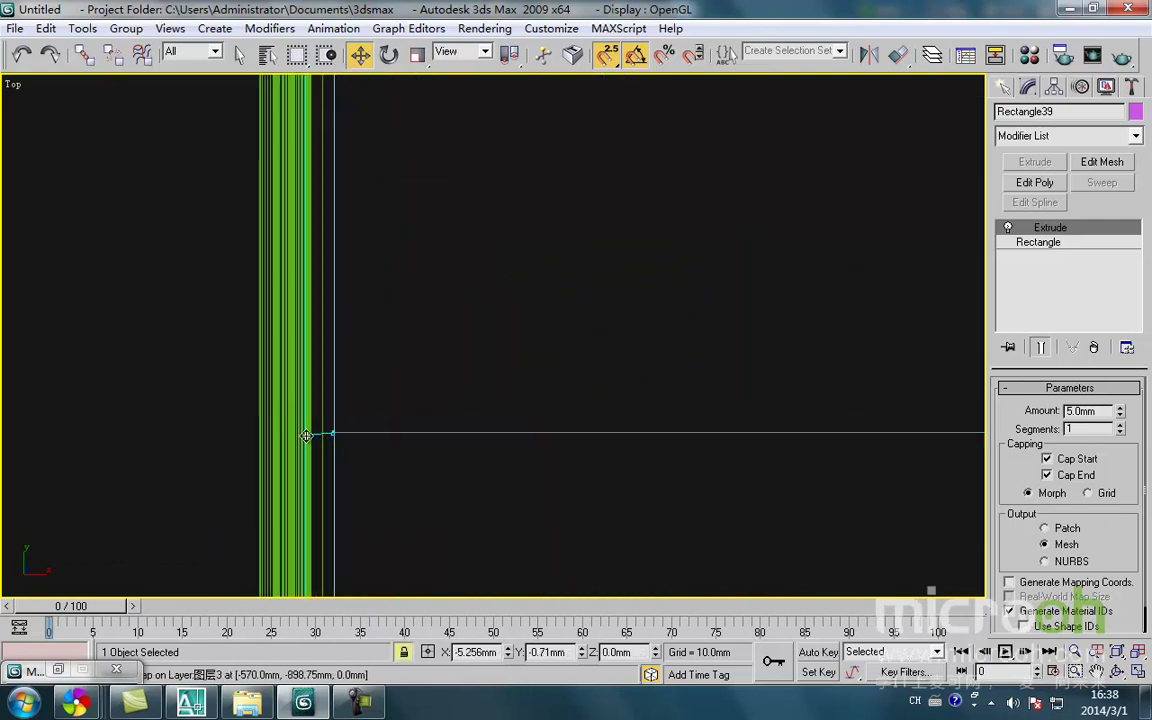
scroll(383, 465, "down", 9)
key("F3")
mouse_move(391, 483)
middle_mouse_down("alt")
mouse_move(634, 355)
mouse_move(626, 372)
middle_mouse_up("alt")
Rename the 04 - Default material as 欧式墙纸
key("m")
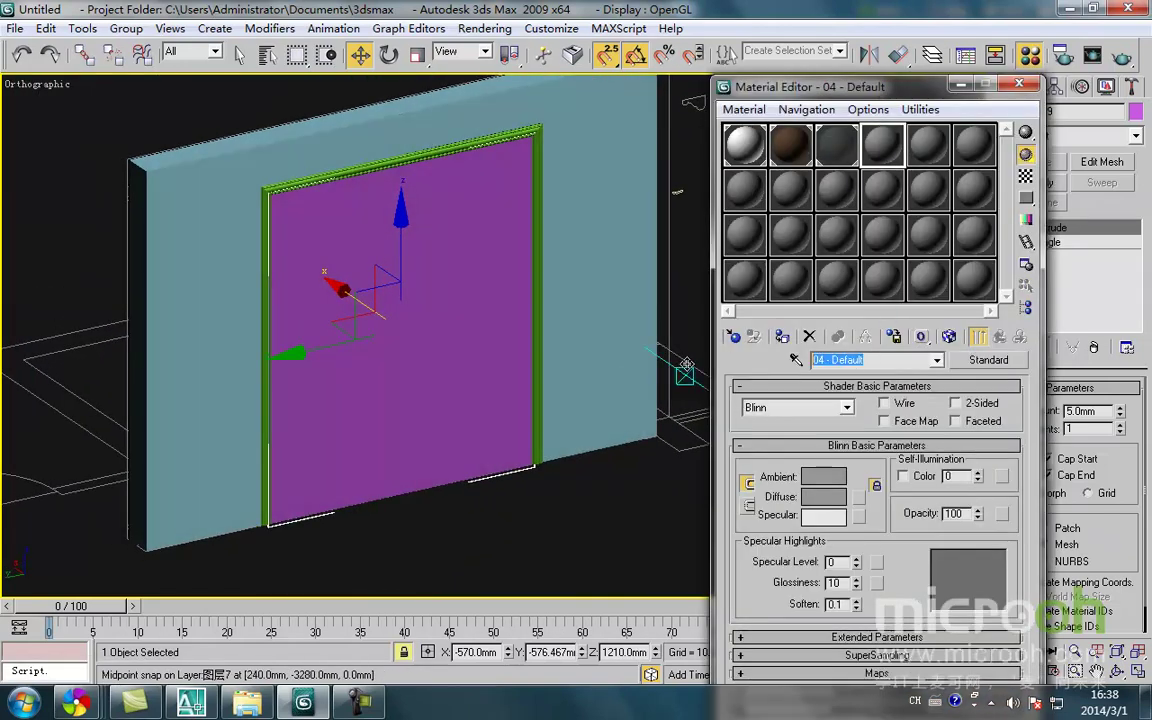
type("oushi qia")
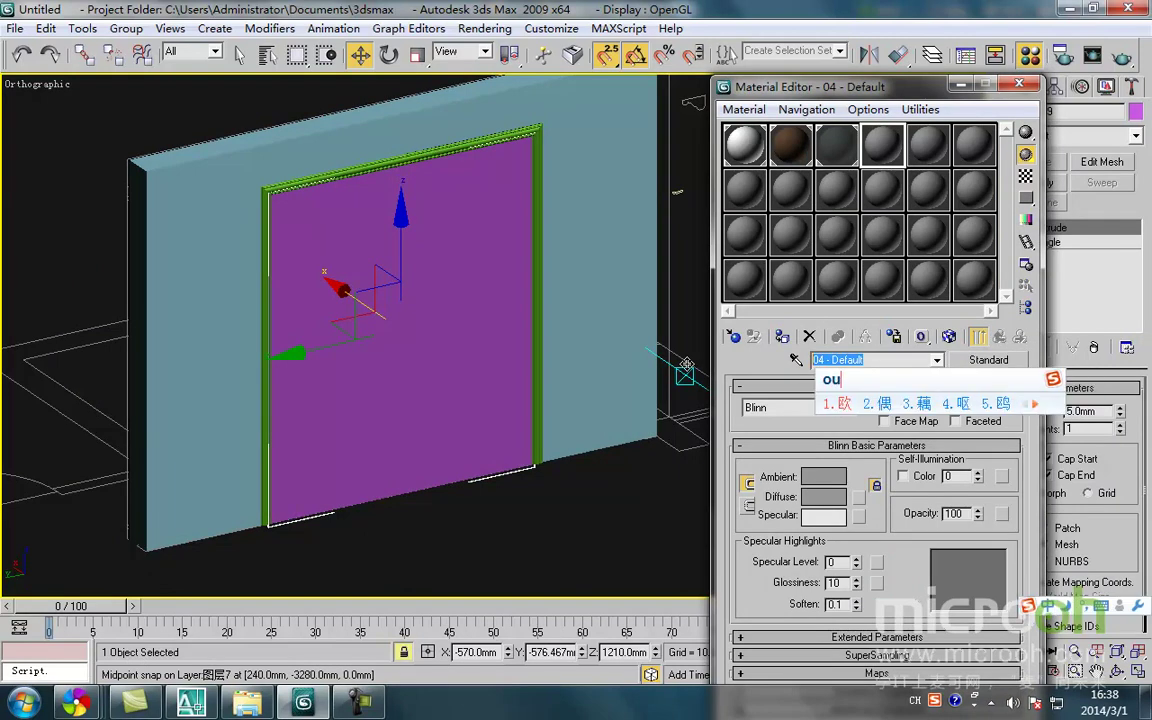
type("ngzhi")
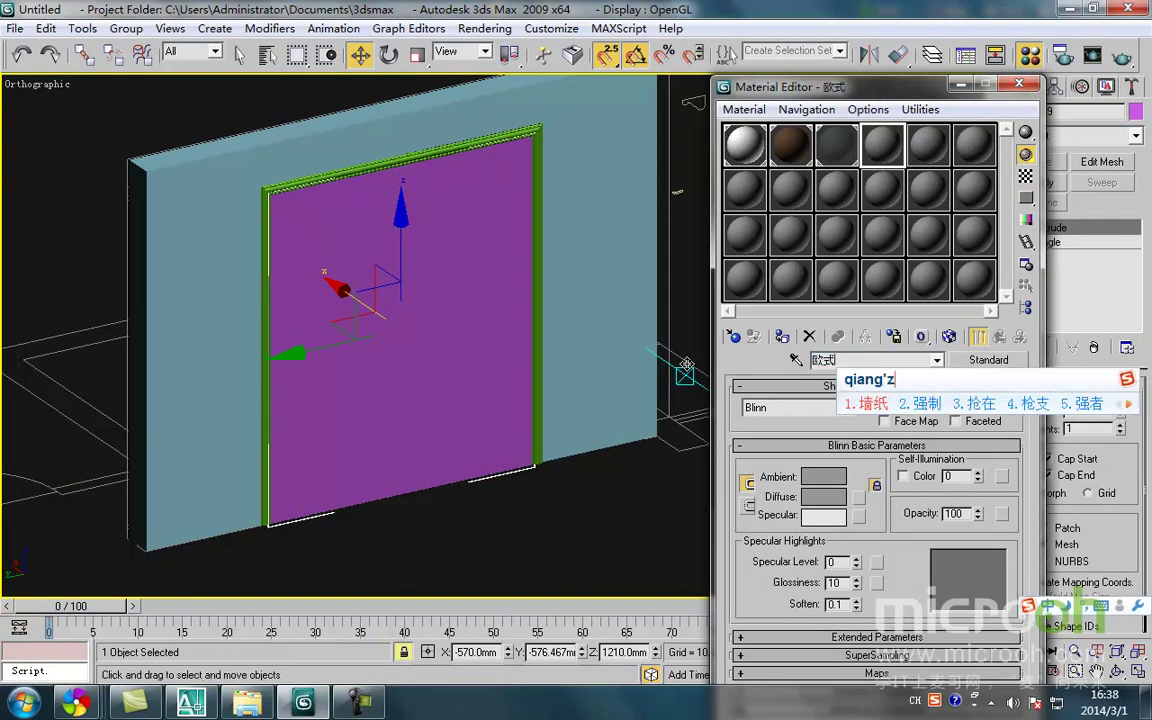
key("space")
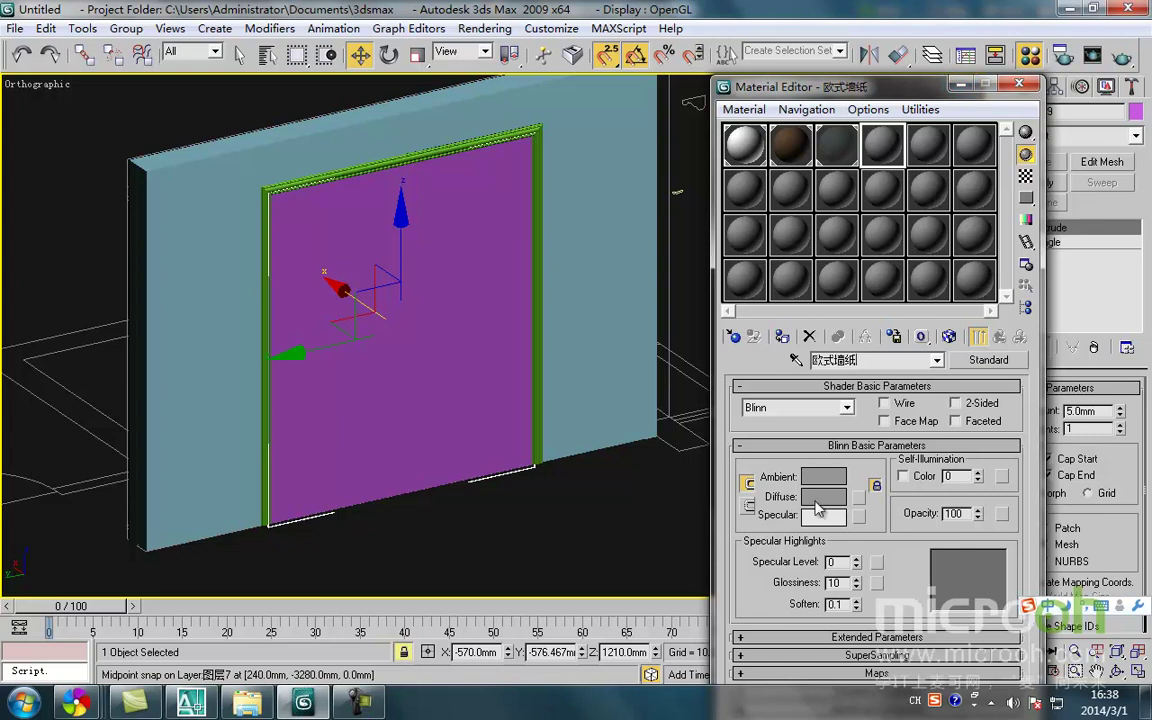
Set the 欧式墙纸 ambient and diffuse colour to beige (227, 208, 174) and apply the material to the panel inside the frame
left_click(840, 478)
mouse_move(388, 197)
left_mouse_down()
mouse_move(403, 210)
mouse_move(384, 215)
mouse_move(378, 161)
left_mouse_up()
left_click_drag(527, 193, 526, 207)
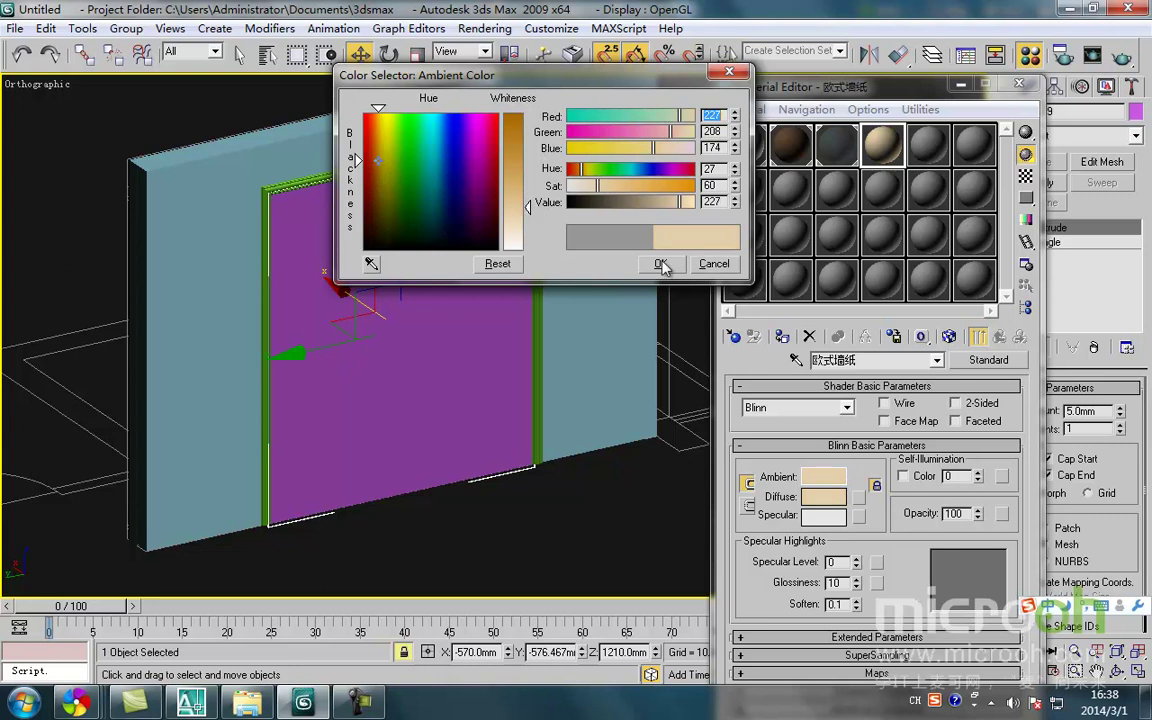
left_click(659, 264)
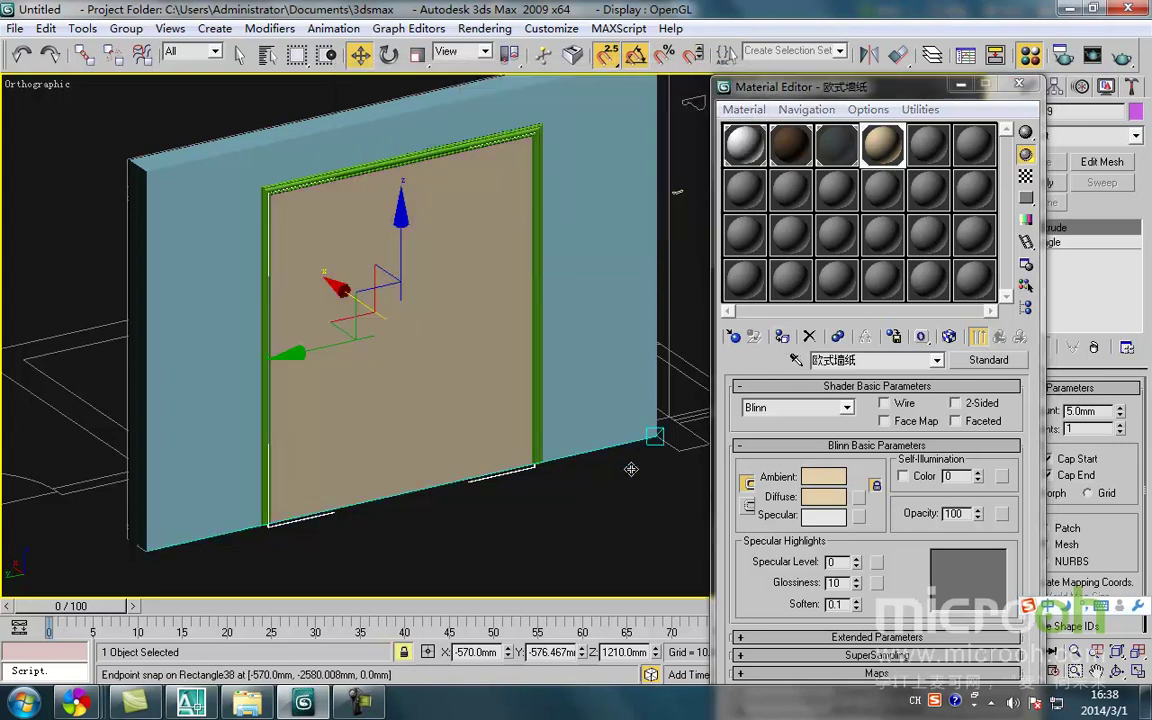
Select the TV wall and assign the 原墙的墙纸 material to it
left_click(637, 523)
left_click(628, 416)
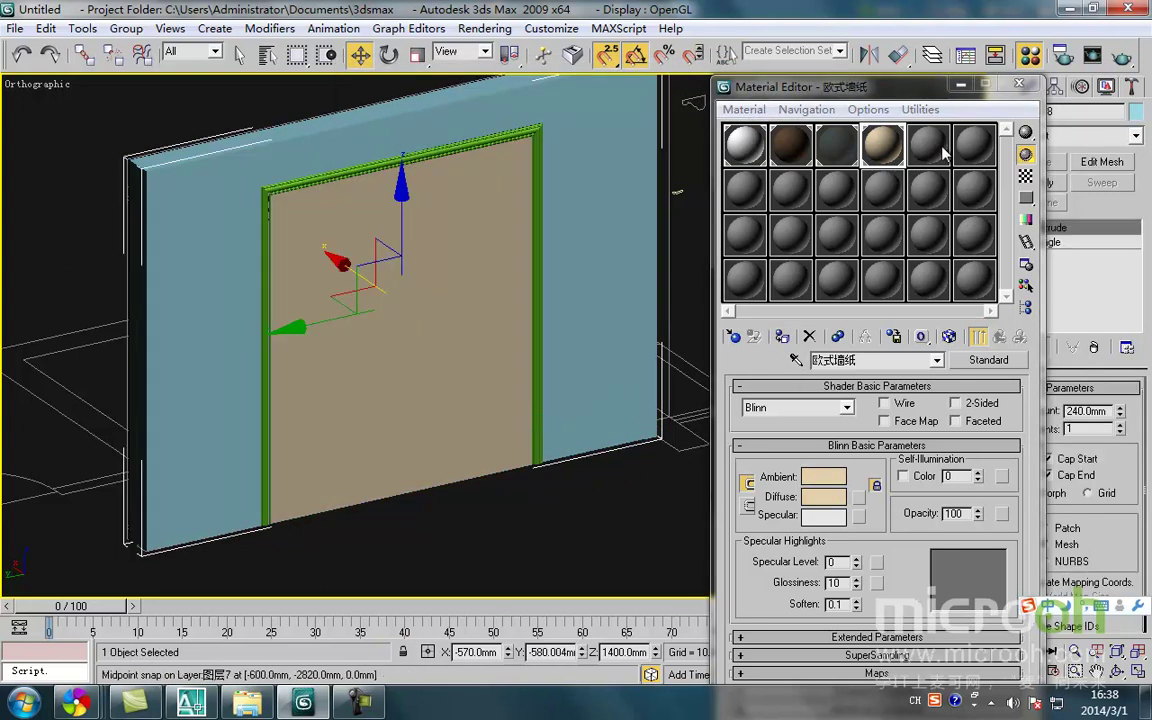
left_click(748, 157)
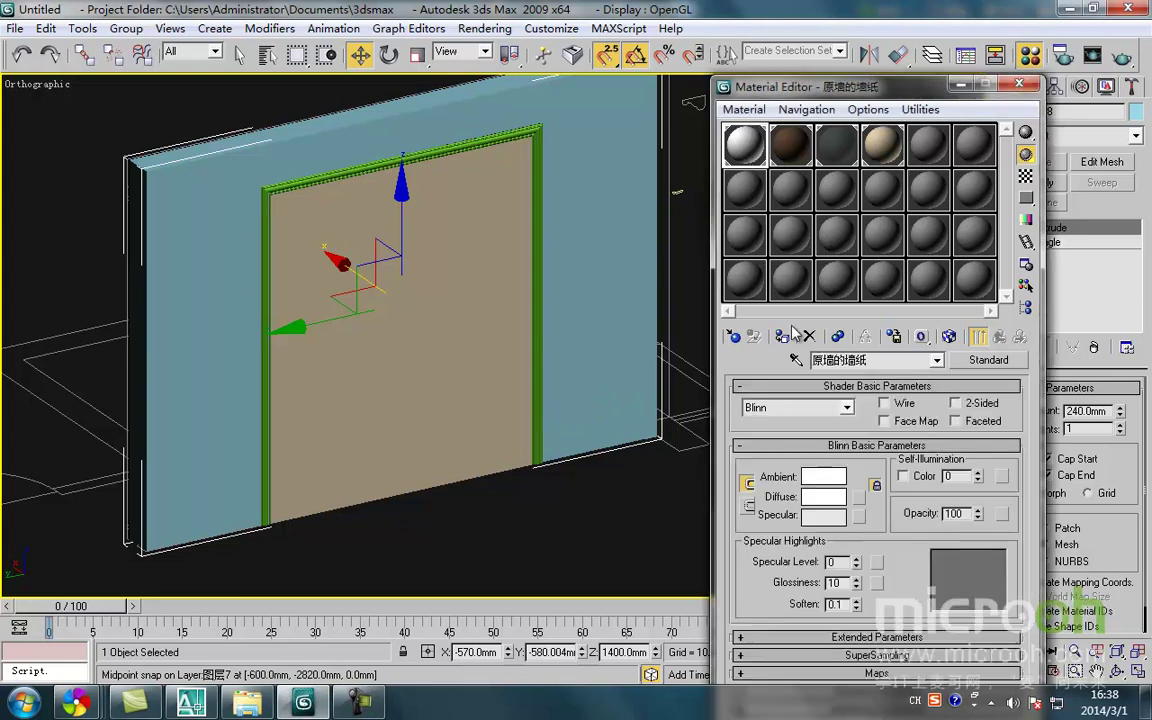
left_click(783, 337)
left_click(664, 425)
left_click(962, 87)
middle_click_drag(600, 385, 594, 404)
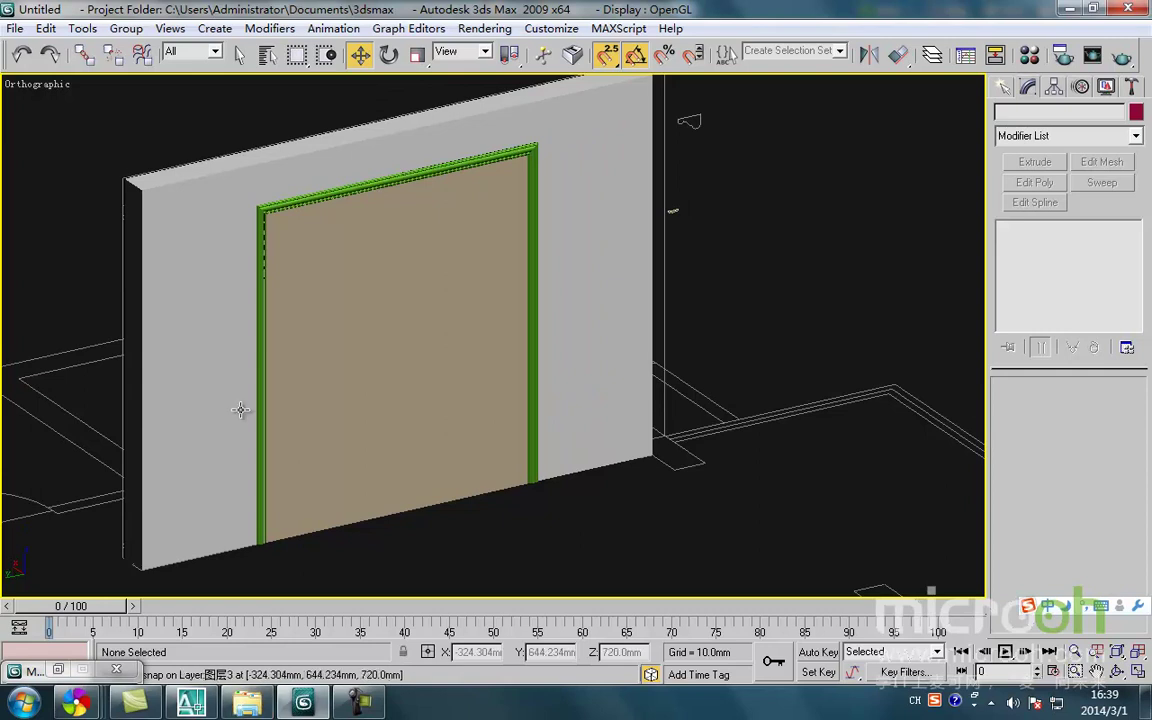
Inspect the frame's corner and read the moulding's finish note in the AutoCAD elevation, returning to 3ds Max
scroll(262, 210, "up", 5)
scroll(285, 202, "up", 2)
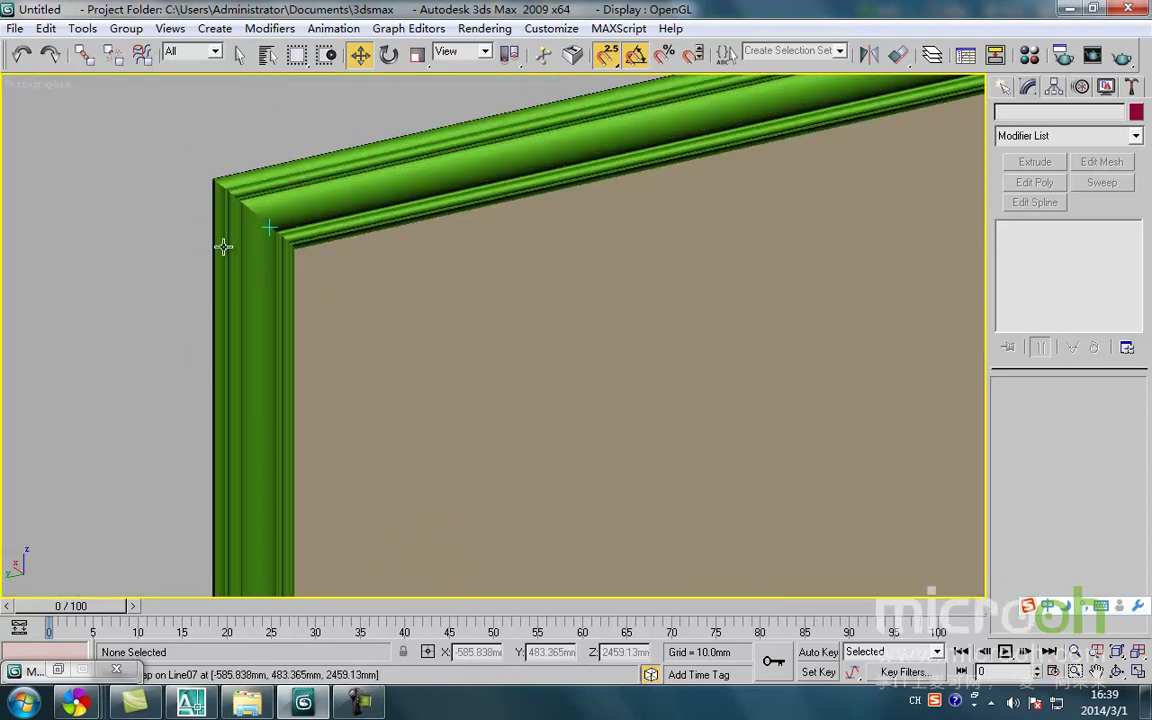
left_click(192, 705)
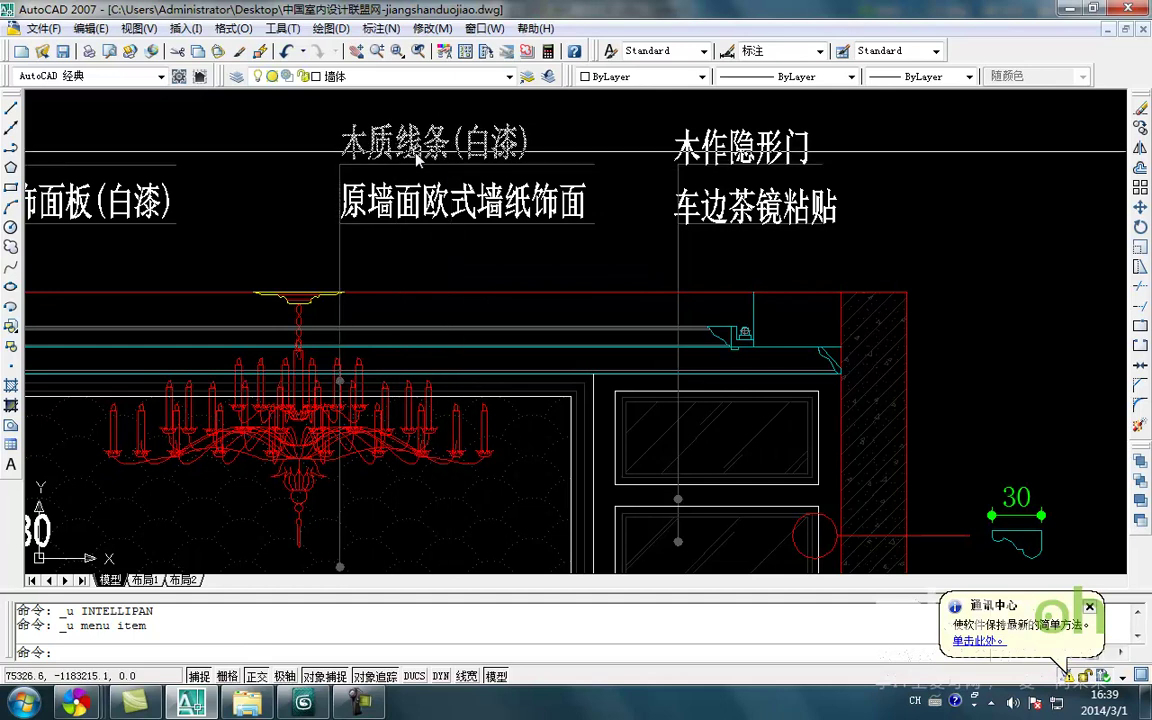
middle_click_drag(425, 154, 442, 226)
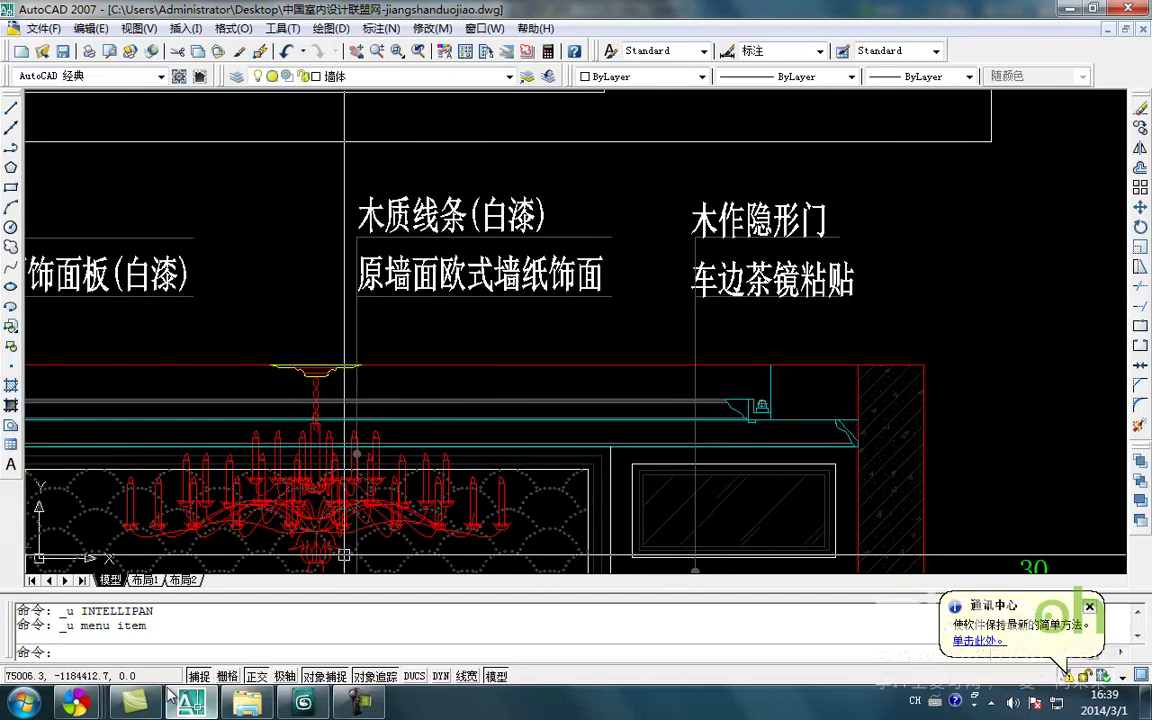
left_click(305, 705)
Select the swept TV frame and rename the 05 - Default material as 白色木质线条
left_click(330, 217)
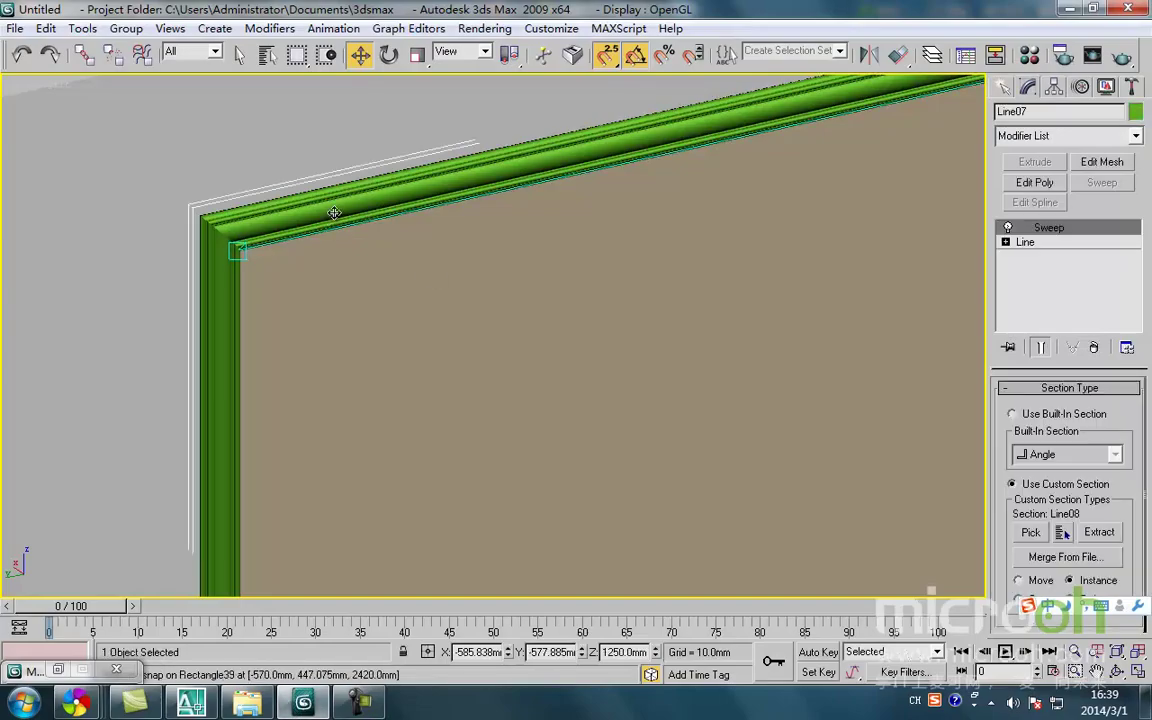
key("m")
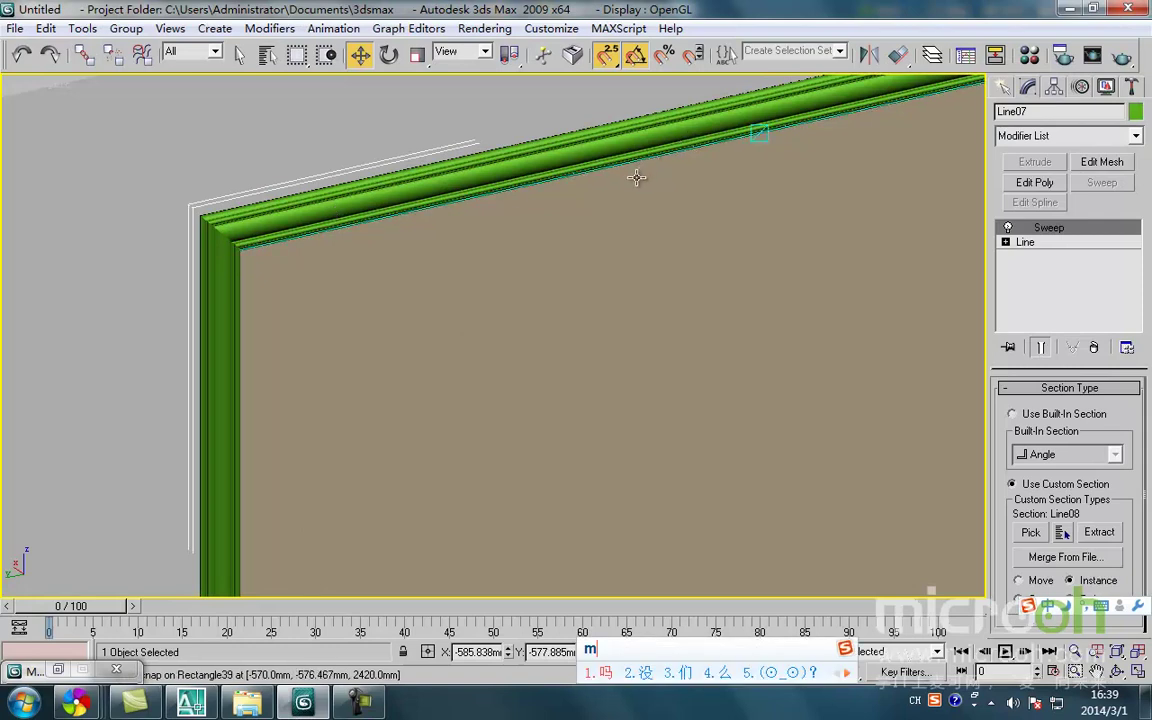
scroll(612, 164, "down", 3)
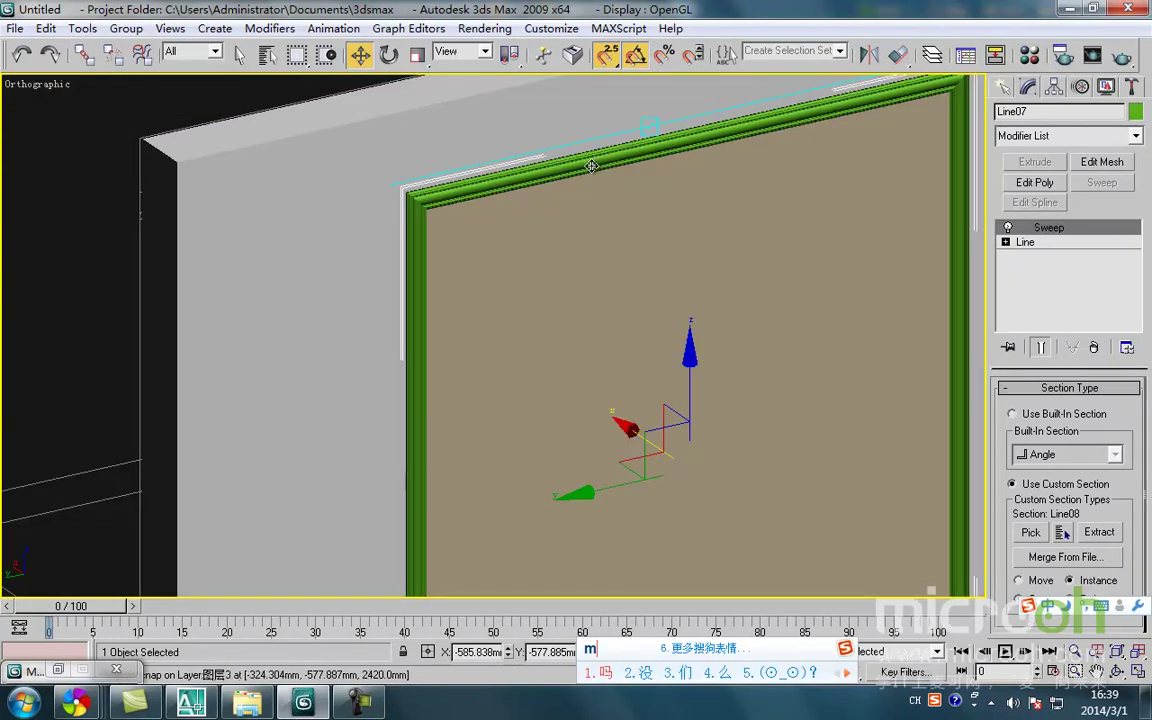
key("ctrl+space")
key("m")
left_click(945, 152)
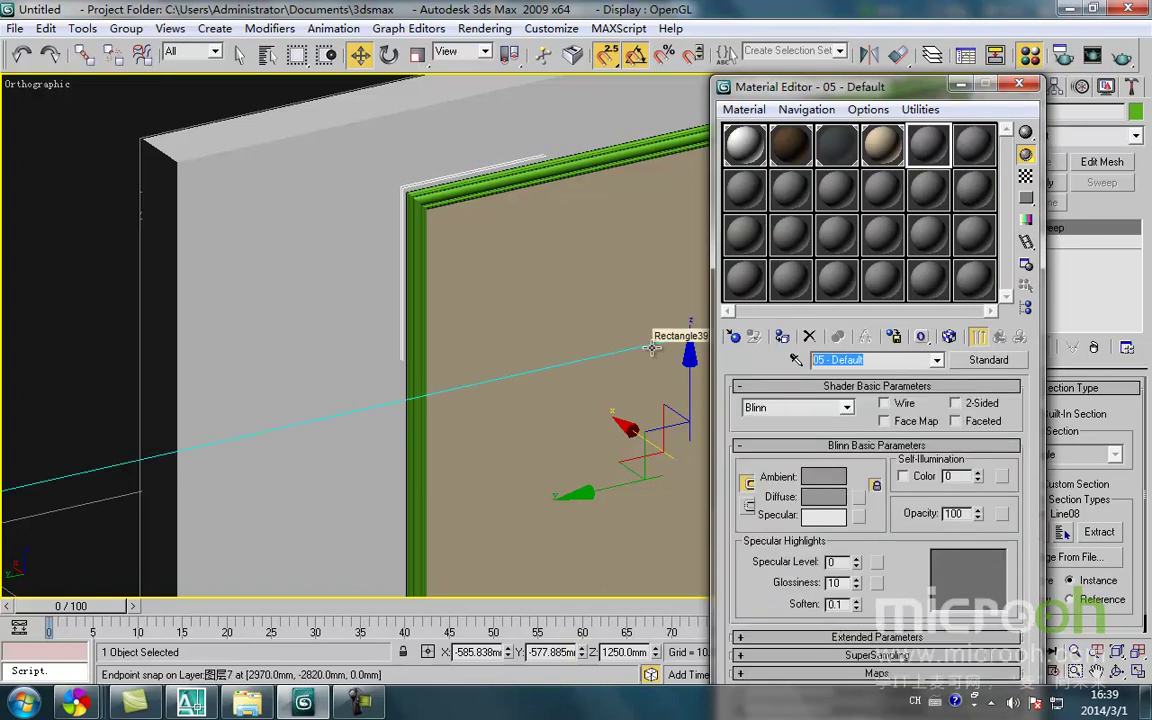
key("BackSpace")
key("BackSpace")
key("BackSpace")
key("BackSpace")
key("BackSpace")
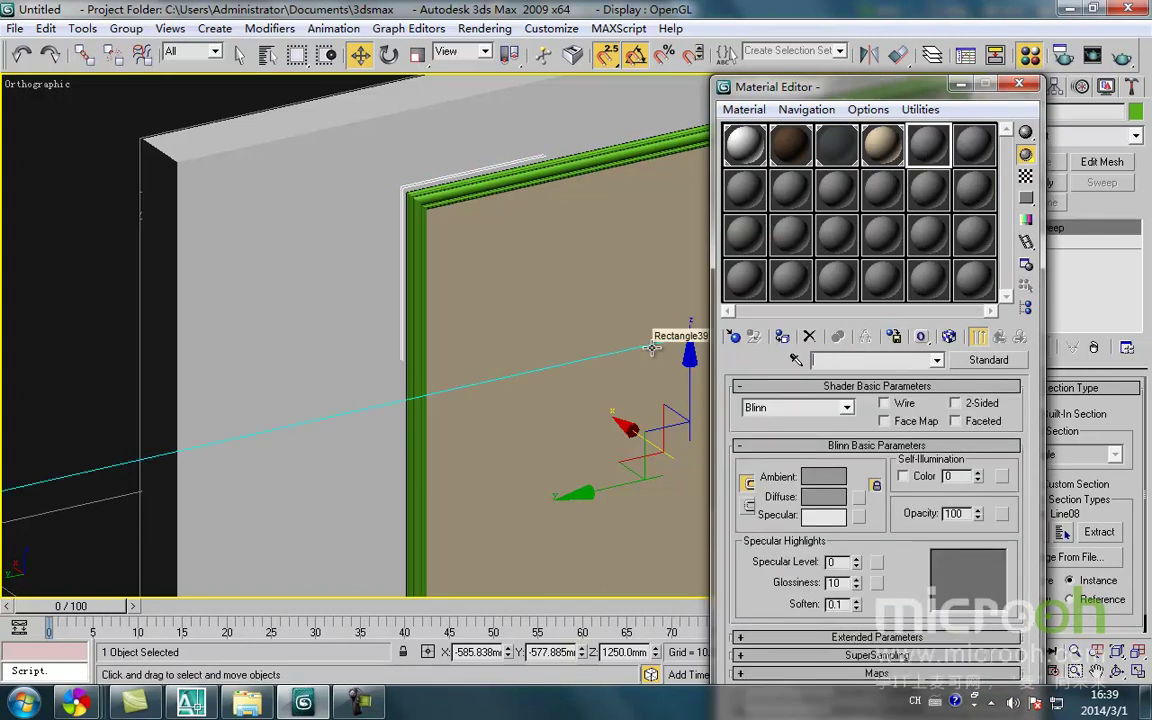
type("a")
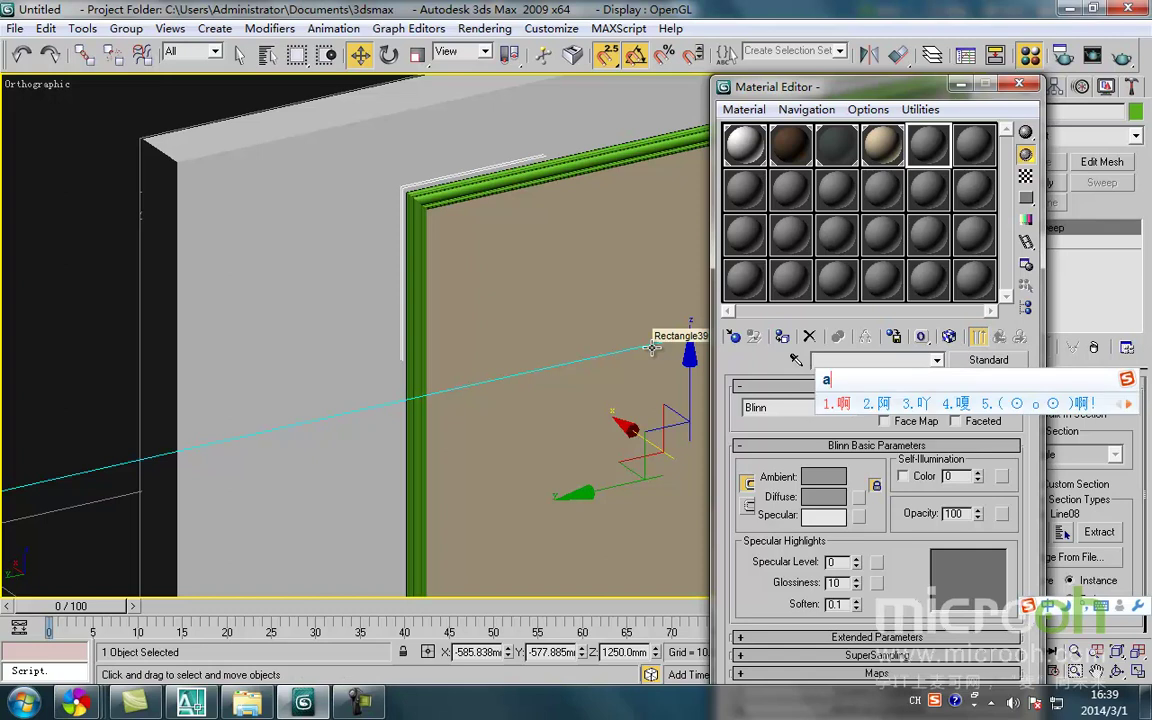
key("BackSpace")
type("baise")
key("space")
type("muzhi")
key("space")
type("xianti")
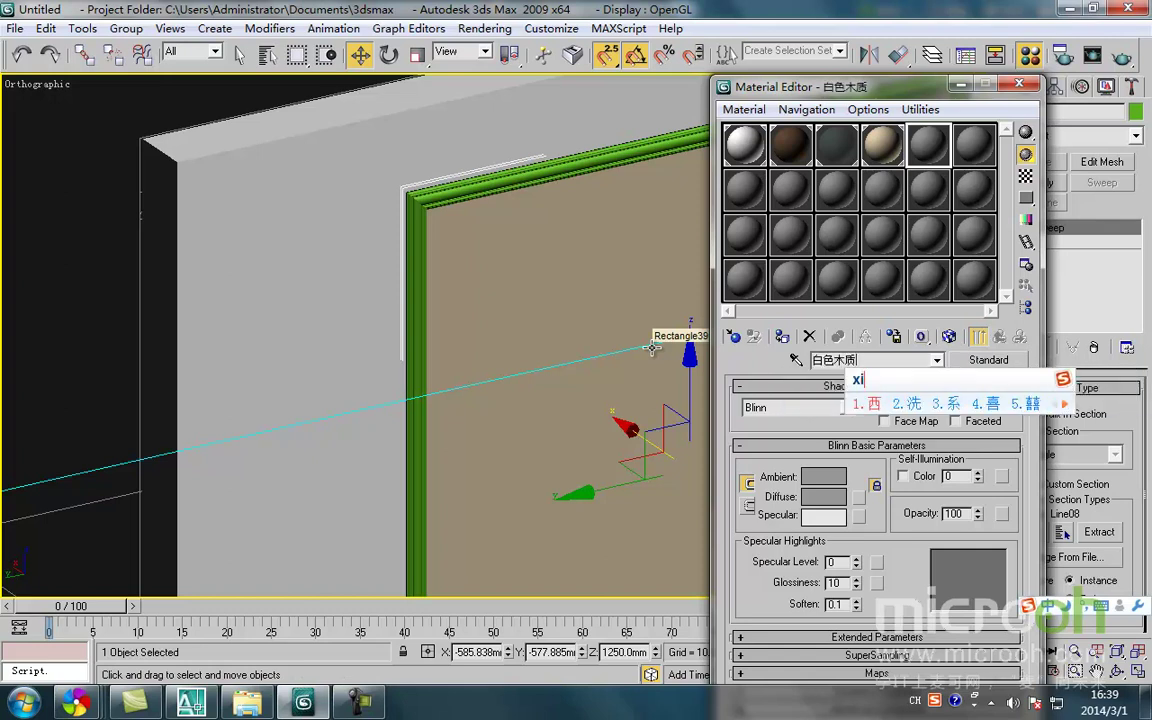
type("ao")
key("space")
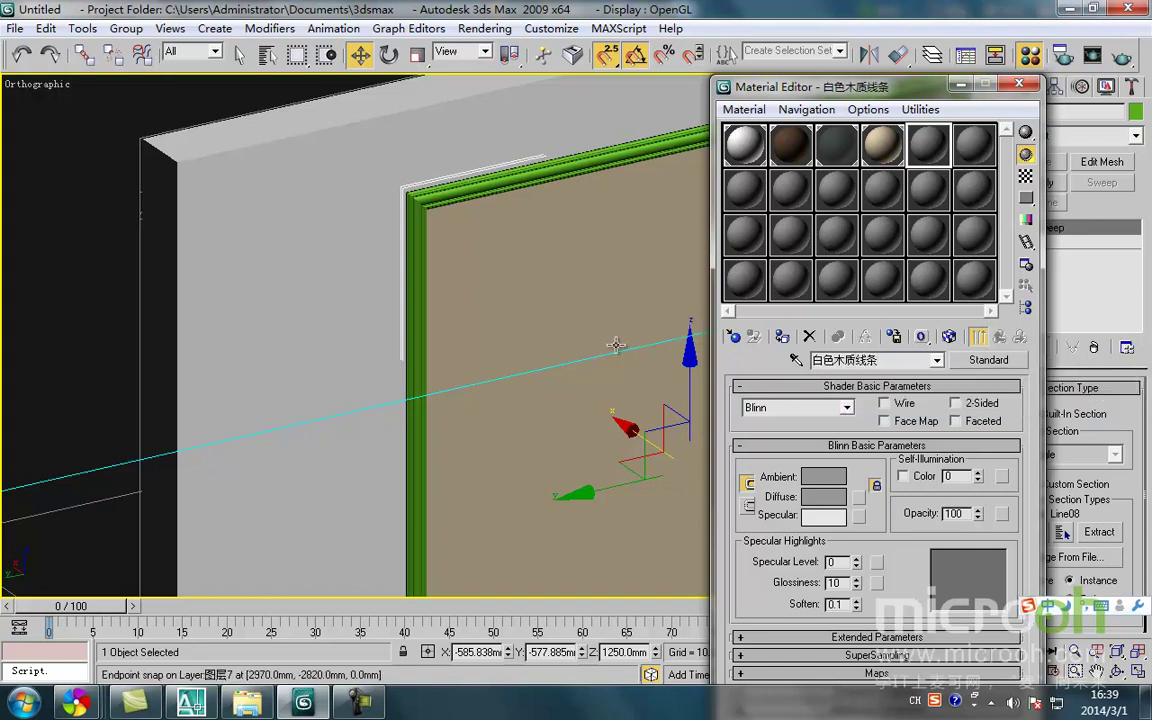
Set the 白色木质线条 material's ambient and diffuse colour to white, apply it to the TV frame, and minimize the material editor
left_click(806, 473)
left_click_drag(528, 195, 540, 260)
left_click(660, 263)
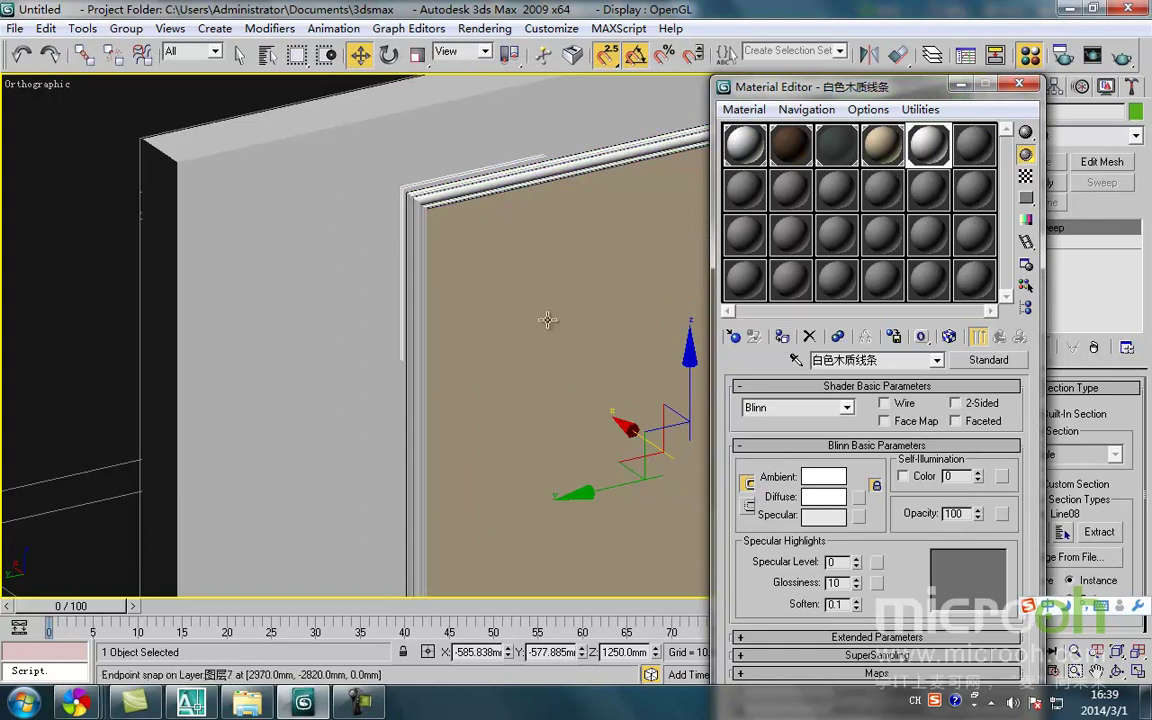
left_click(124, 231)
left_click(962, 85)
middle_click_drag(530, 345, 504, 355)
scroll(493, 365, "down", 2)
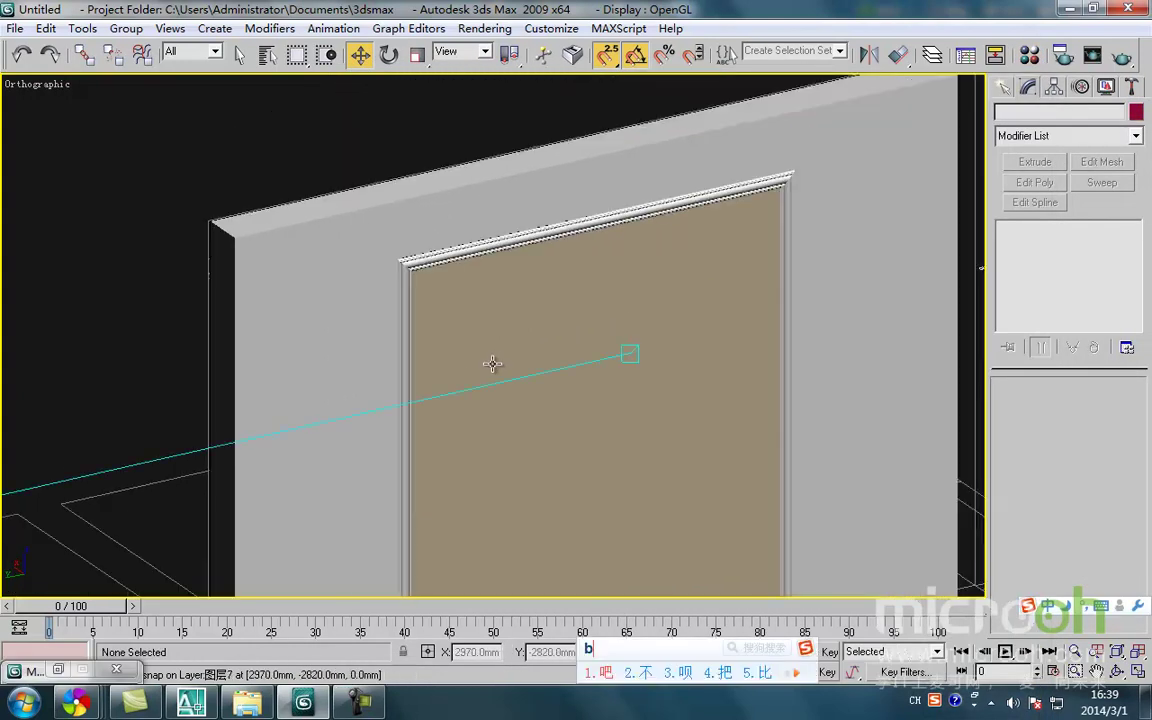
Examine the stacked rectangular panels beside the TV frame in the left view, in wireframe
type("lz")
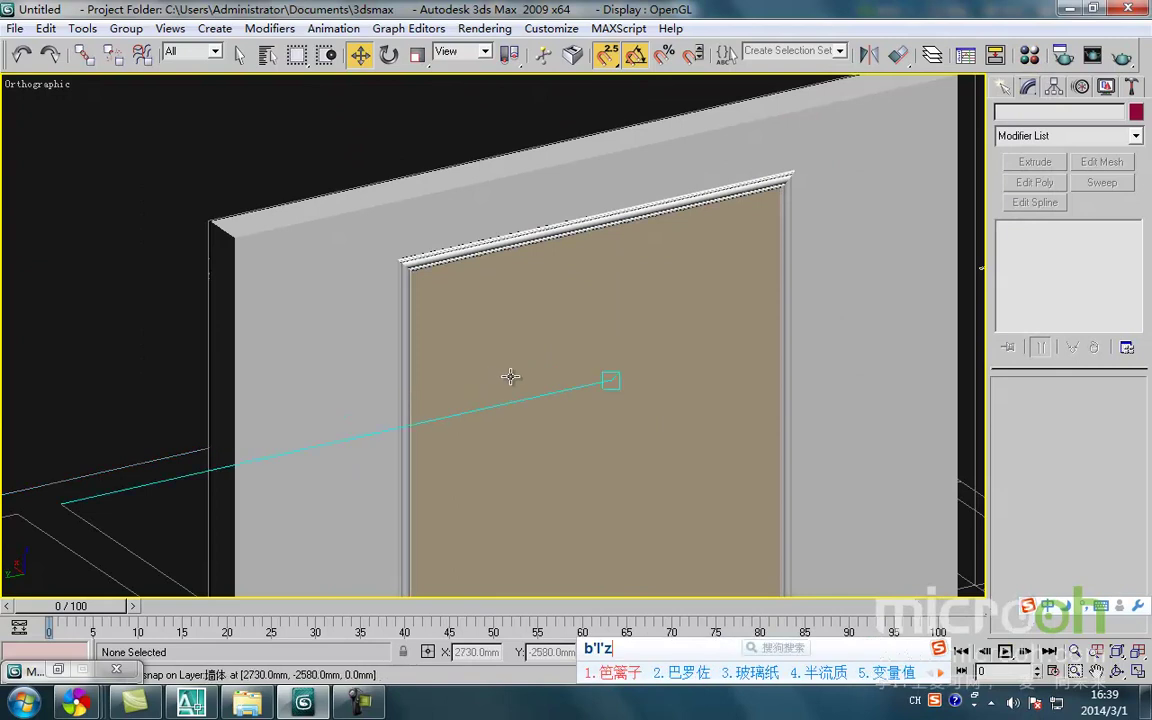
key("Escape")
key("l")
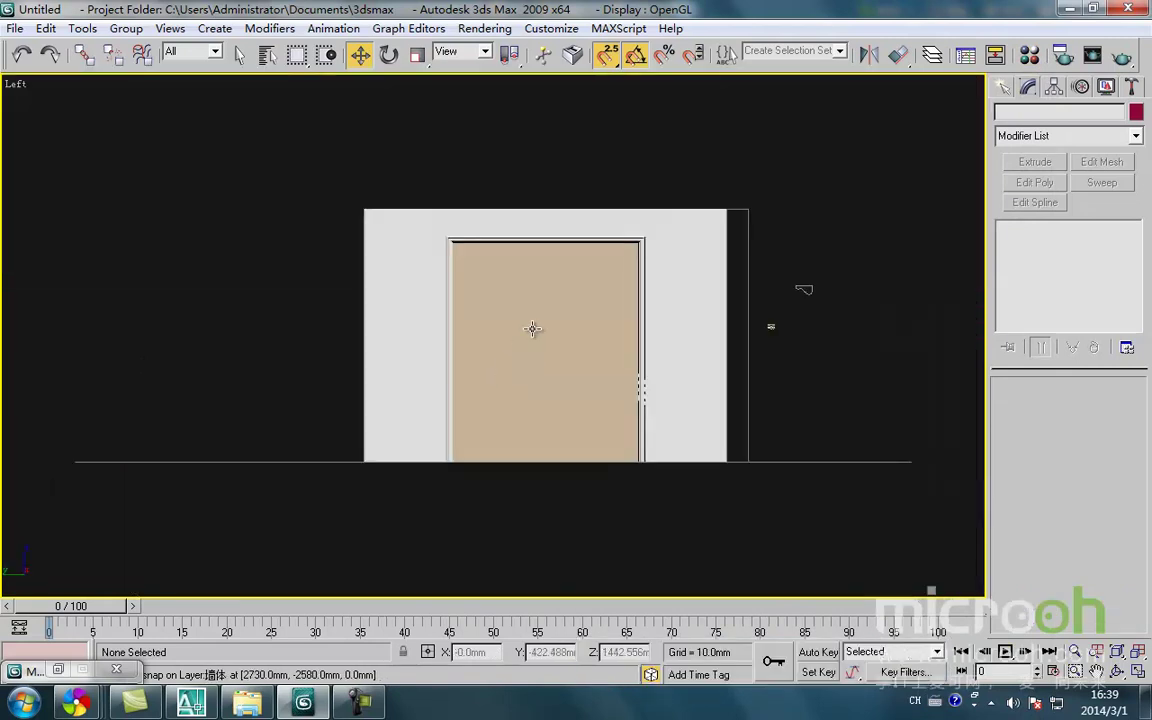
scroll(590, 360, "up", 5)
middle_click_drag(657, 386, 563, 368)
scroll(563, 368, "down", 3)
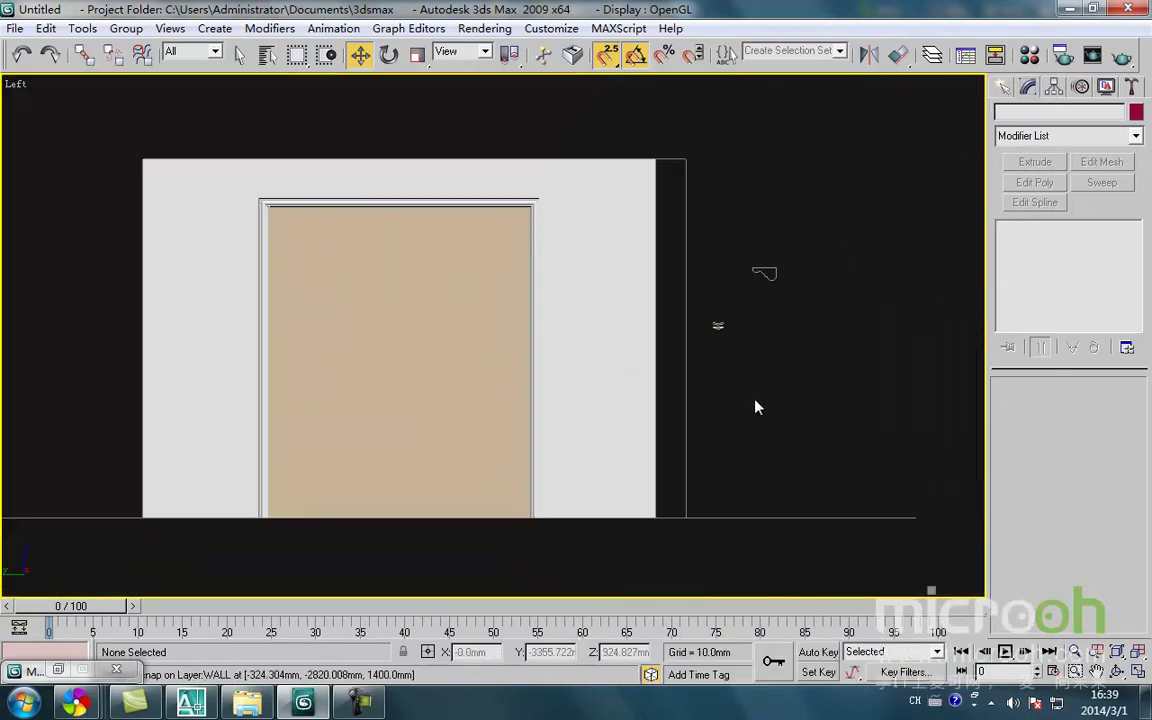
key("F3")
scroll(604, 357, "up", 5)
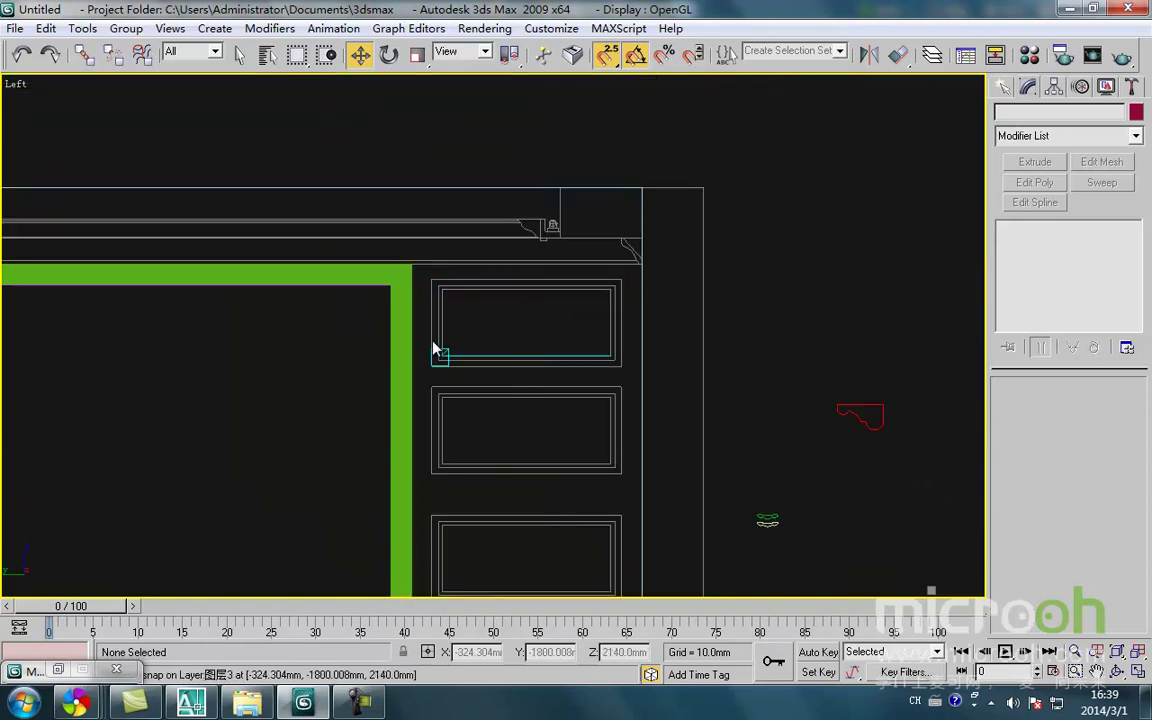
middle_click_drag(446, 370, 530, 288)
scroll(524, 470, "down", 2)
middle_click_drag(524, 470, 566, 321)
mouse_move(562, 232)
middle_mouse_down()
mouse_move(558, 288)
mouse_move(507, 375)
middle_mouse_up()
scroll(500, 340, "up", 2)
scroll(500, 340, "down", 2)
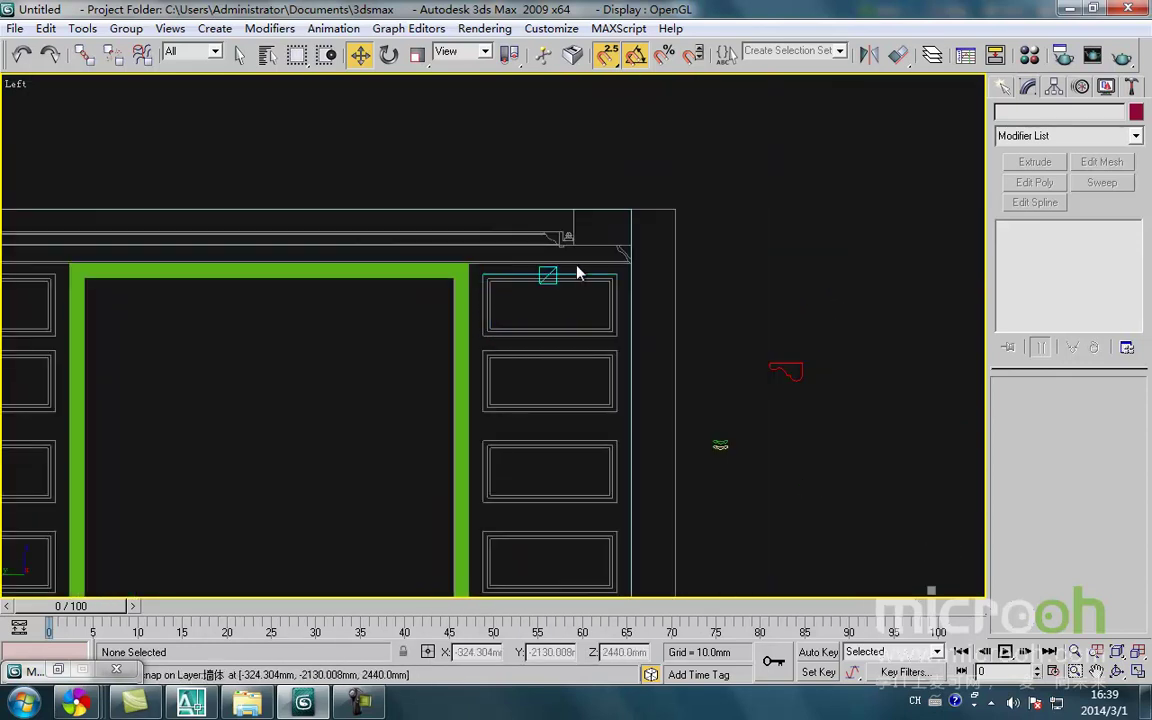
middle_click_drag(613, 308, 620, 270)
scroll(620, 270, "down", 2)
Switch to AutoCAD and inspect the TV wall elevation's hidden door, side panels and moulding profiles
left_click(190, 702)
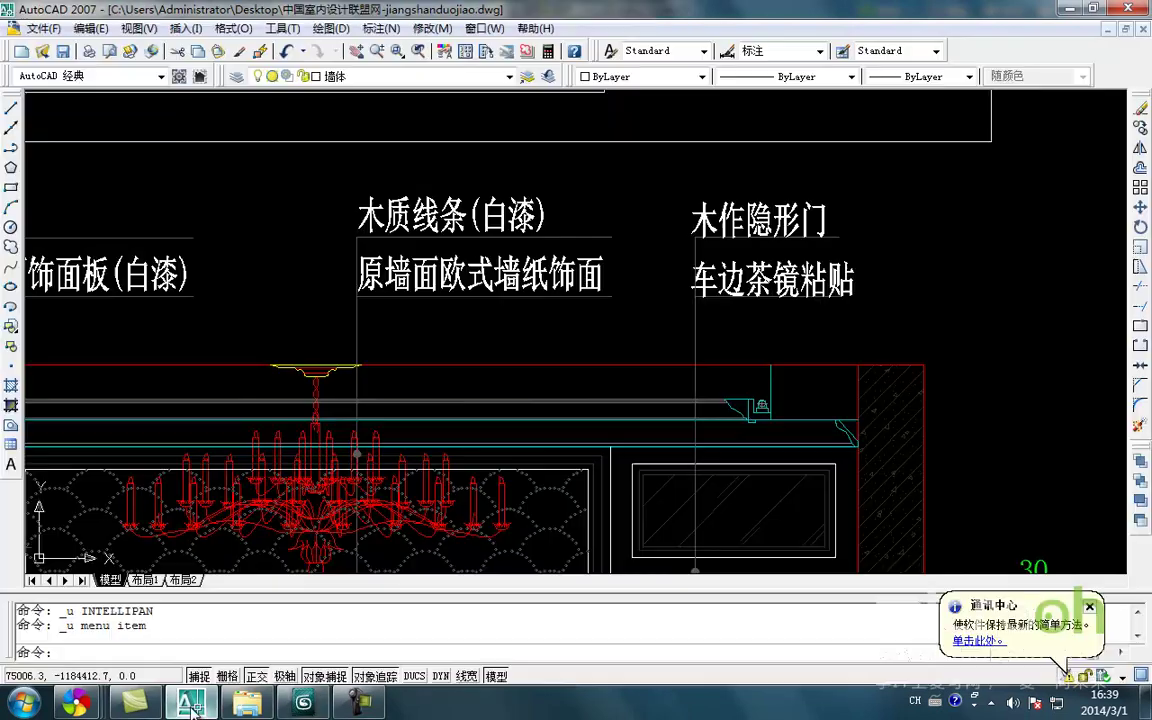
mouse_move(613, 404)
middle_mouse_down()
mouse_move(600, 330)
mouse_move(589, 373)
mouse_move(567, 342)
middle_mouse_up()
middle_click_drag(641, 200, 610, 301)
scroll(608, 305, "down", 2)
middle_click_drag(597, 403, 627, 283)
scroll(627, 284, "down", 2)
mouse_move(614, 417)
middle_mouse_down()
mouse_move(620, 368)
mouse_move(610, 441)
middle_mouse_up()
scroll(610, 441, "up", 2)
mouse_move(629, 358)
middle_mouse_down()
mouse_move(622, 398)
mouse_move(634, 414)
middle_mouse_up()
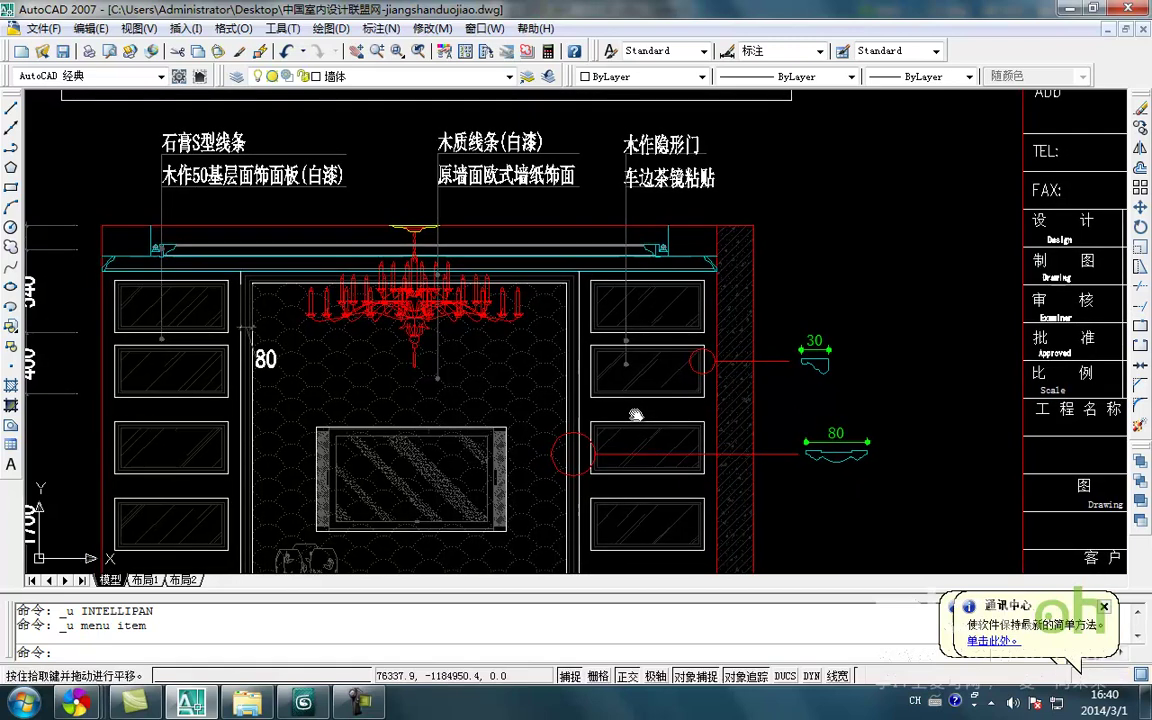
Read the finish notes above the side panels, TV frame and hidden door in the elevation
scroll(280, 190, "up", 3)
mouse_move(288, 200)
middle_mouse_down()
mouse_move(336, 225)
mouse_move(370, 226)
middle_mouse_up()
scroll(365, 254, "down", 4)
scroll(270, 442, "up", 3)
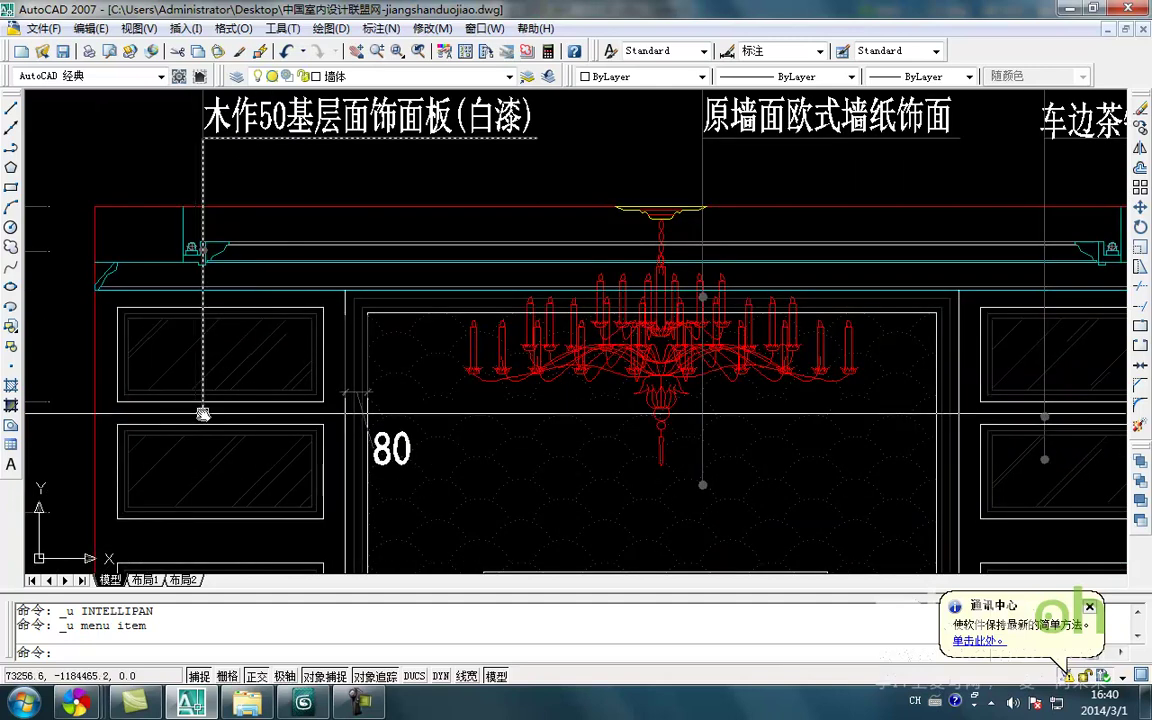
mouse_move(474, 151)
middle_mouse_down()
mouse_move(412, 206)
mouse_move(419, 198)
mouse_move(324, 226)
middle_mouse_up()
middle_click_drag(483, 244, 386, 216)
scroll(385, 216, "down", 3)
scroll(656, 380, "up", 2)
middle_click_drag(641, 383, 613, 466)
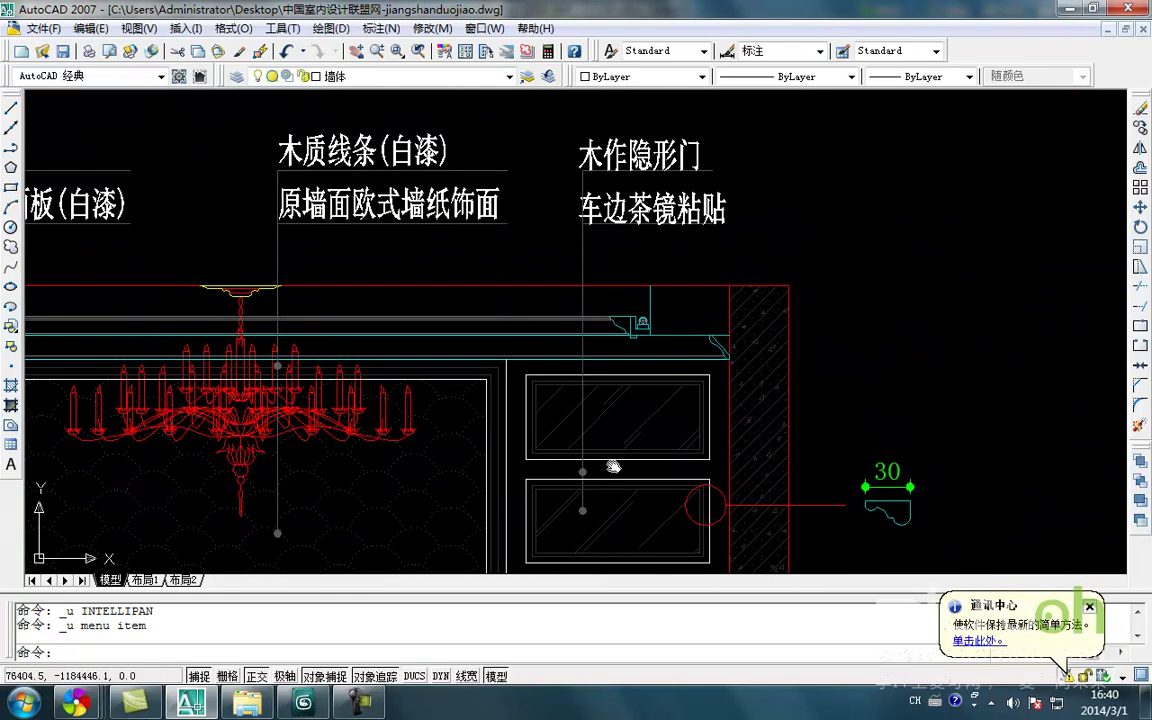
scroll(592, 188, "down", 2)
middle_click_drag(592, 188, 681, 202)
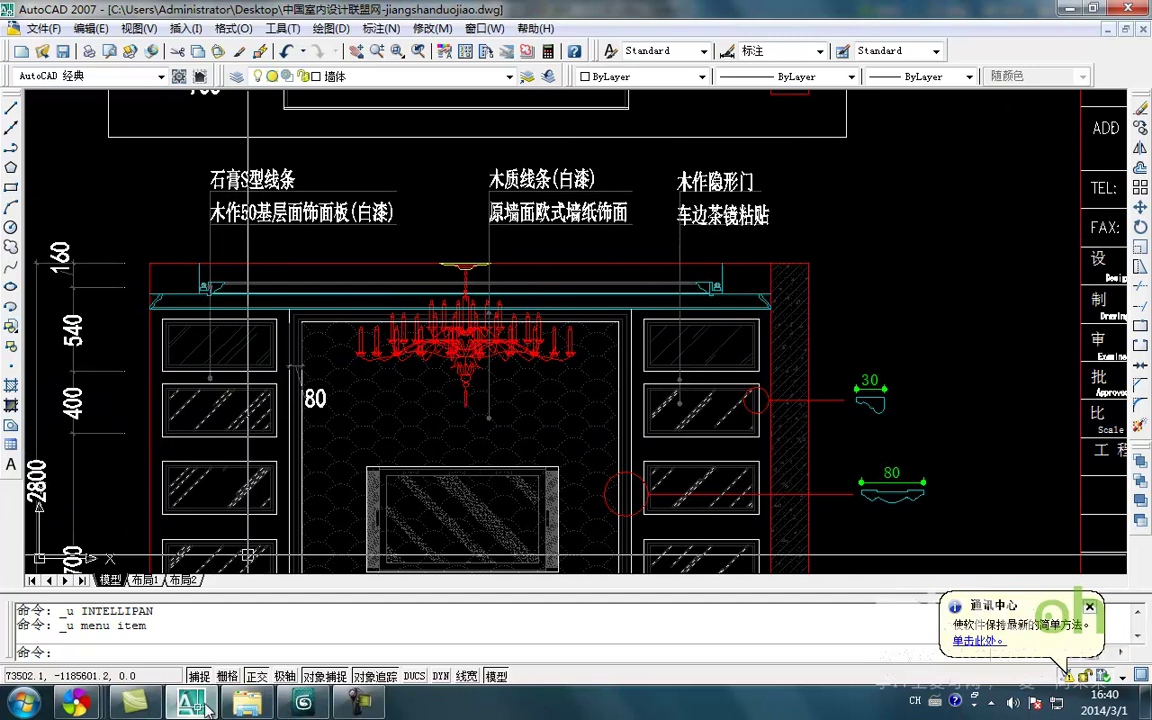
Back in 3ds Max, apply Edit Mesh to the TV wall and snap its end vertices back to the adjoining wall's corner in top view
left_click(289, 708)
middle_click_drag(671, 278, 635, 328)
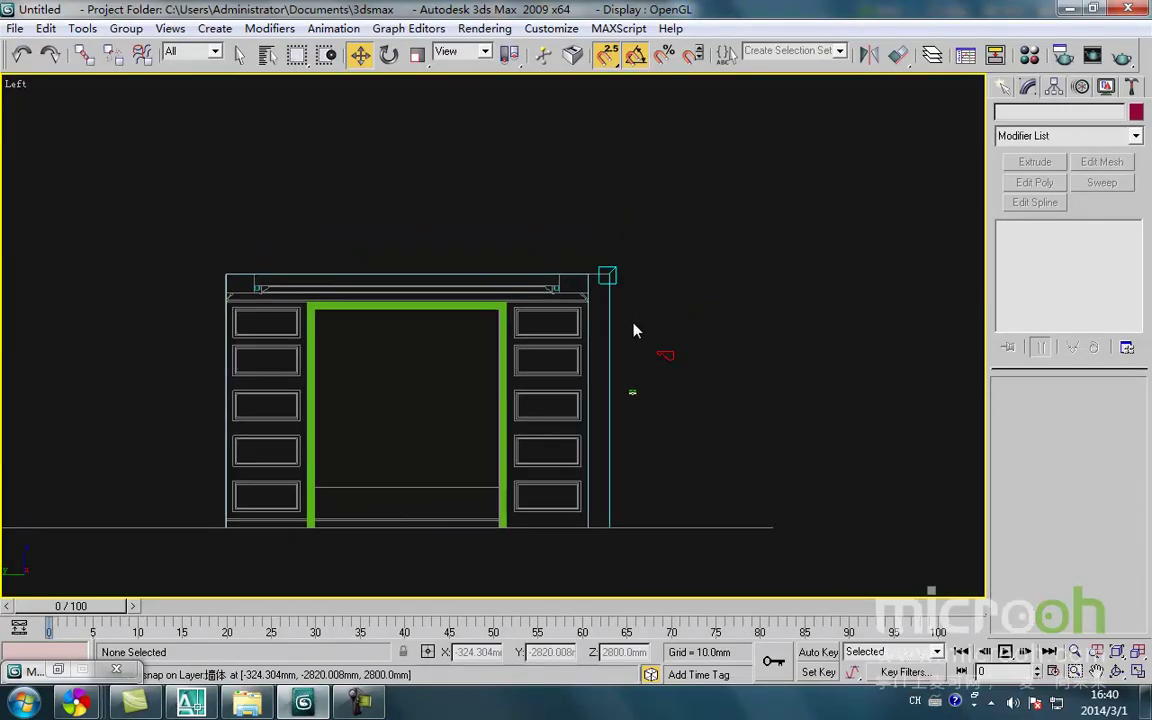
key("F3")
left_click(553, 368)
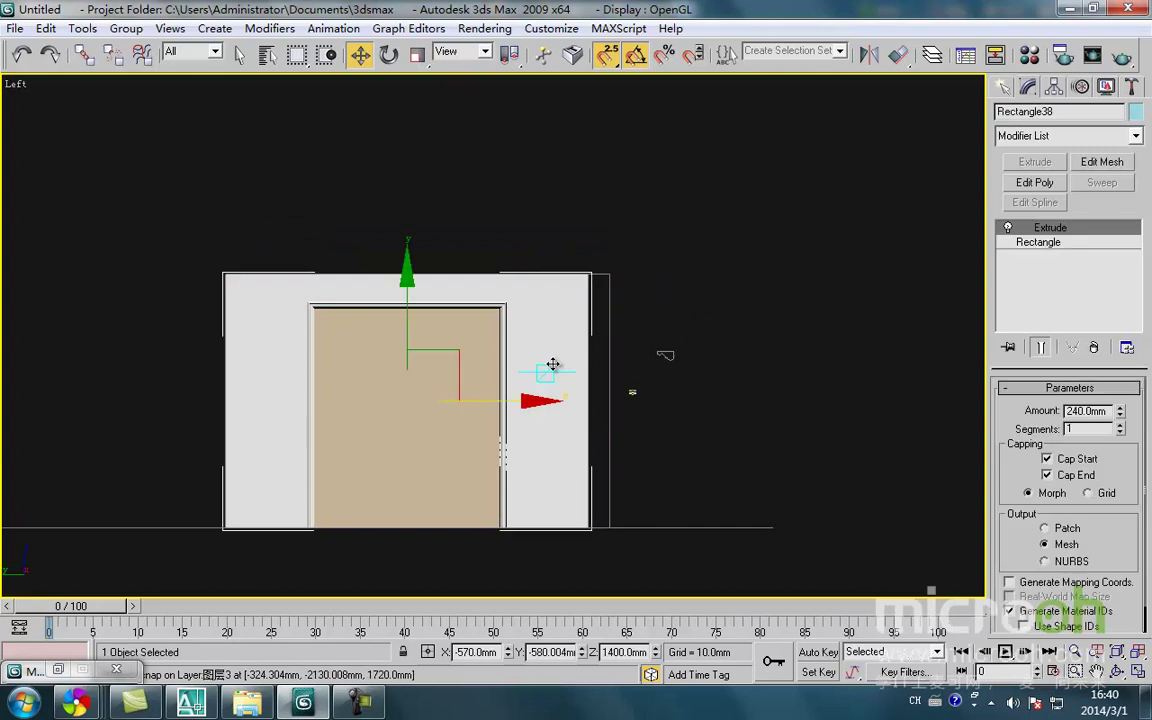
key("t")
middle_click_drag(474, 290, 420, 469)
key("F3")
scroll(487, 345, "up", 2)
left_click(466, 394)
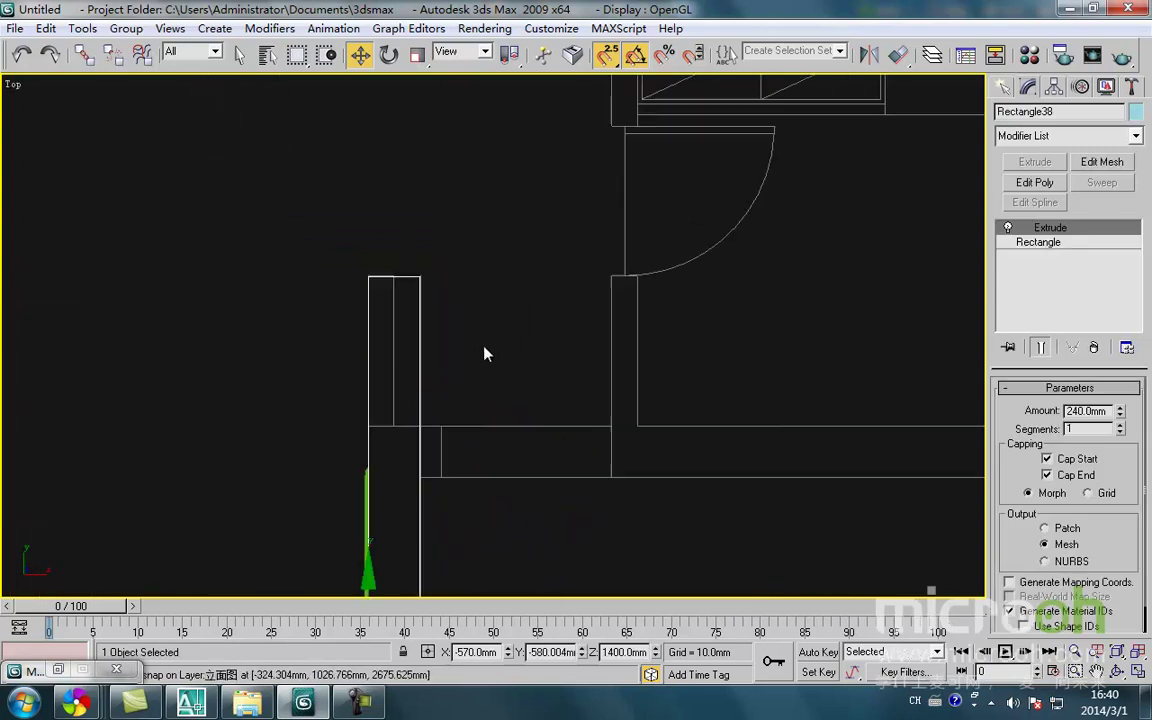
left_click(420, 384)
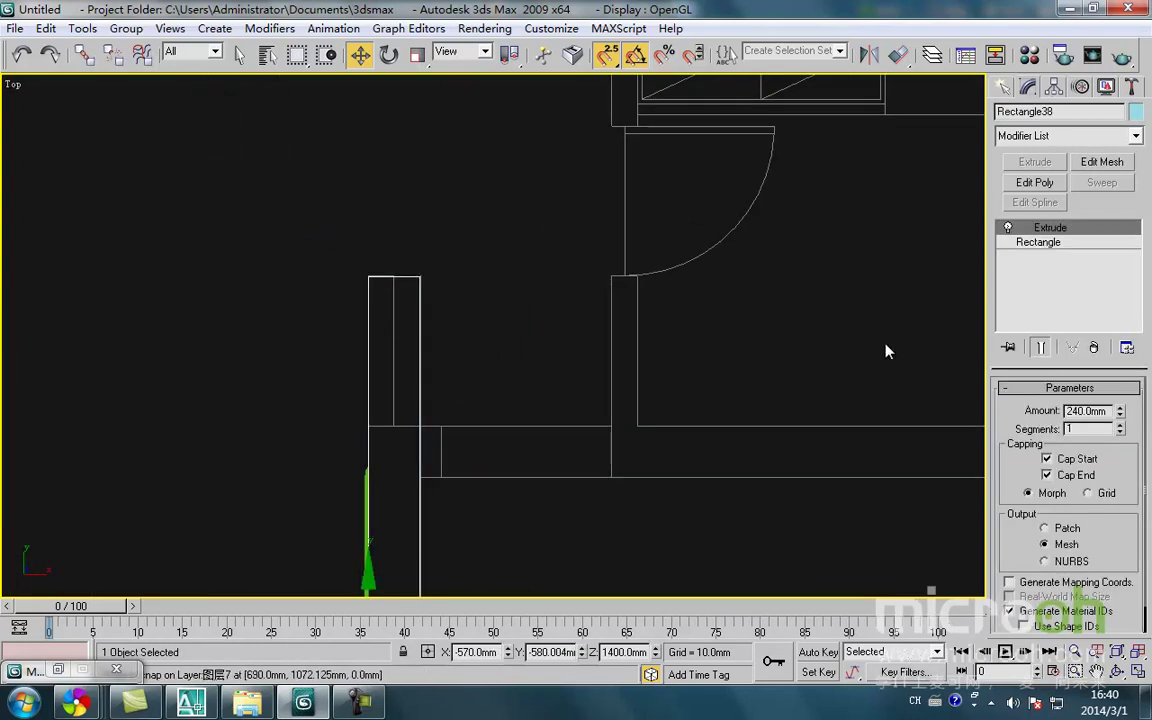
left_click(1101, 162)
left_click(1022, 386)
left_click_drag(450, 325, 369, 426)
key("space")
key("space")
left_click(460, 376)
left_click(472, 326)
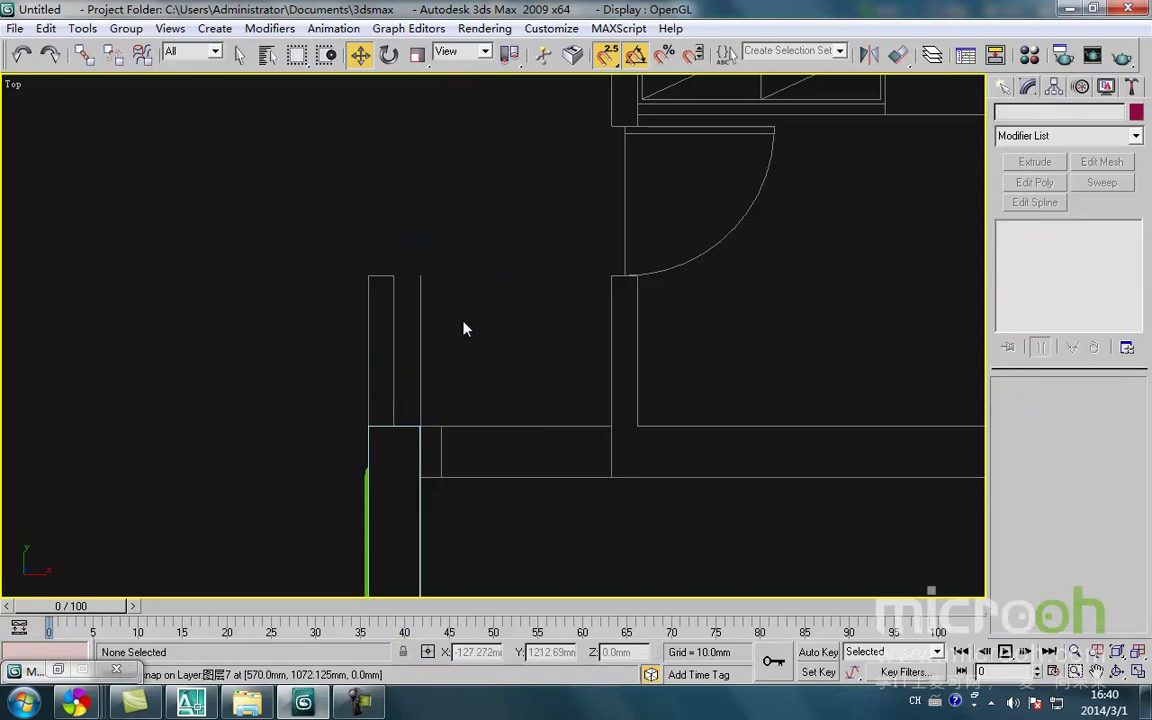
Draw a rectangle about 704 × 120 mm over the thin wall section beyond the shortened TV wall, snapping to the plan's corners
right_click(465, 328)
left_click(485, 221)
left_click_drag(370, 274, 394, 427)
left_click(1028, 89)
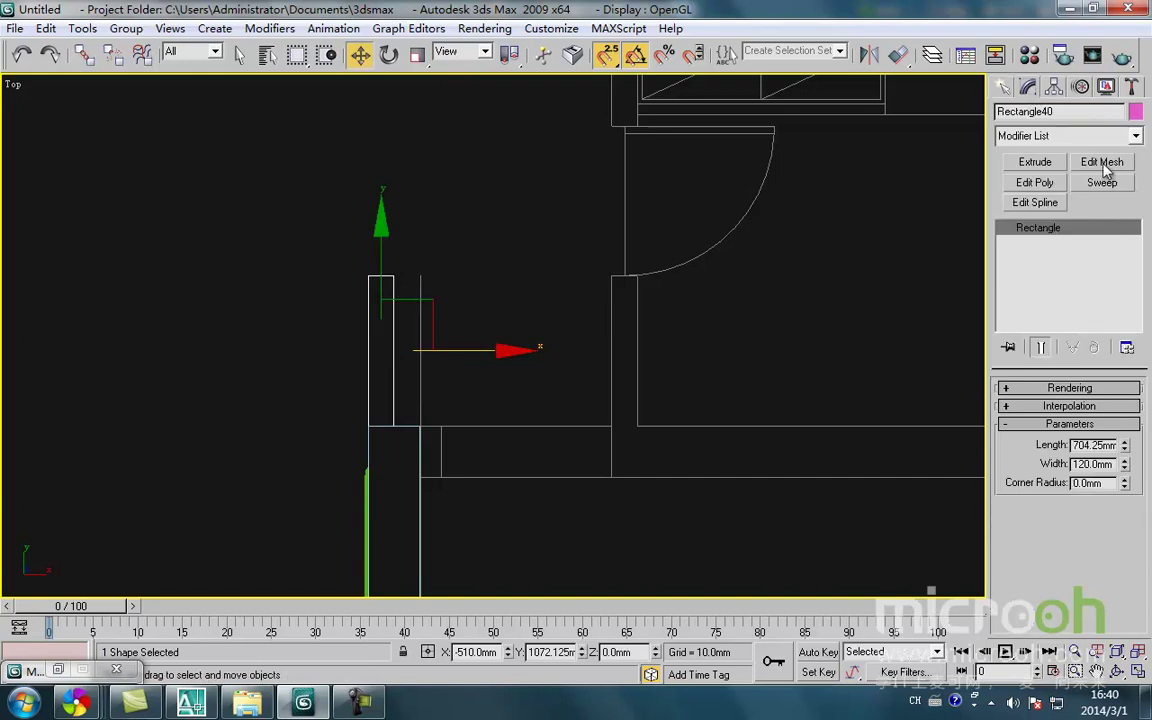
Extrude the thin wall rectangle 2800 mm and orbit to a 3D view of it
middle_click_drag(535, 272, 566, 334)
scroll(566, 334, "down", 2)
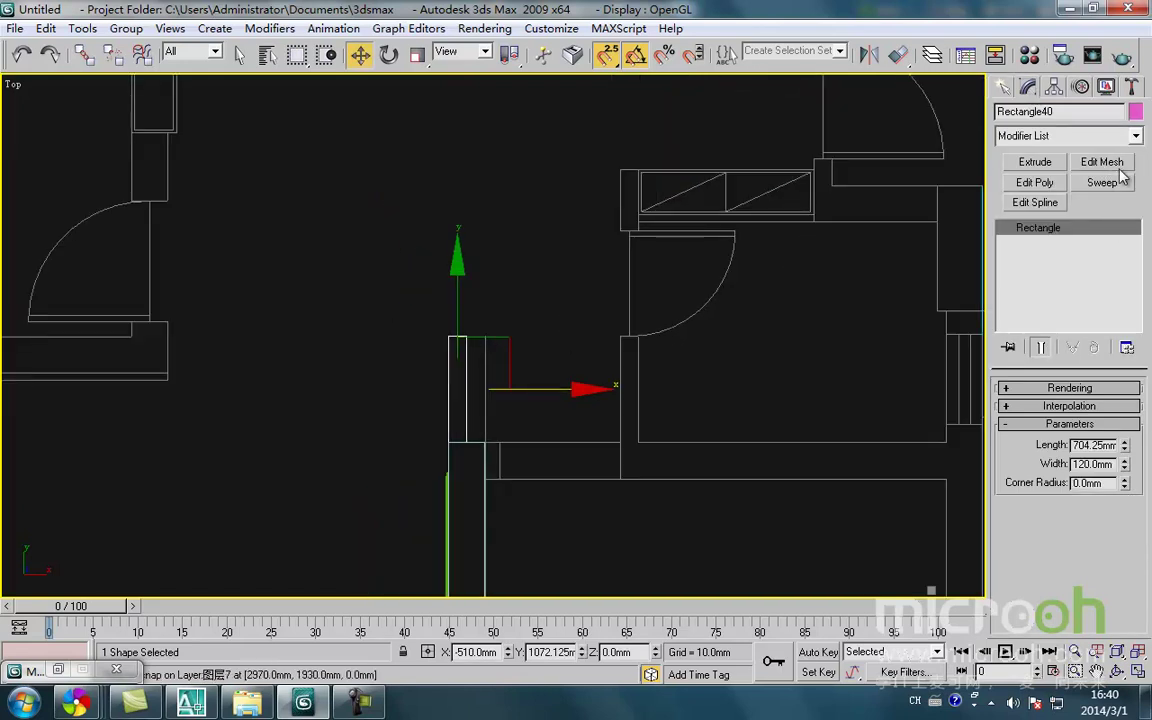
left_click(1055, 166)
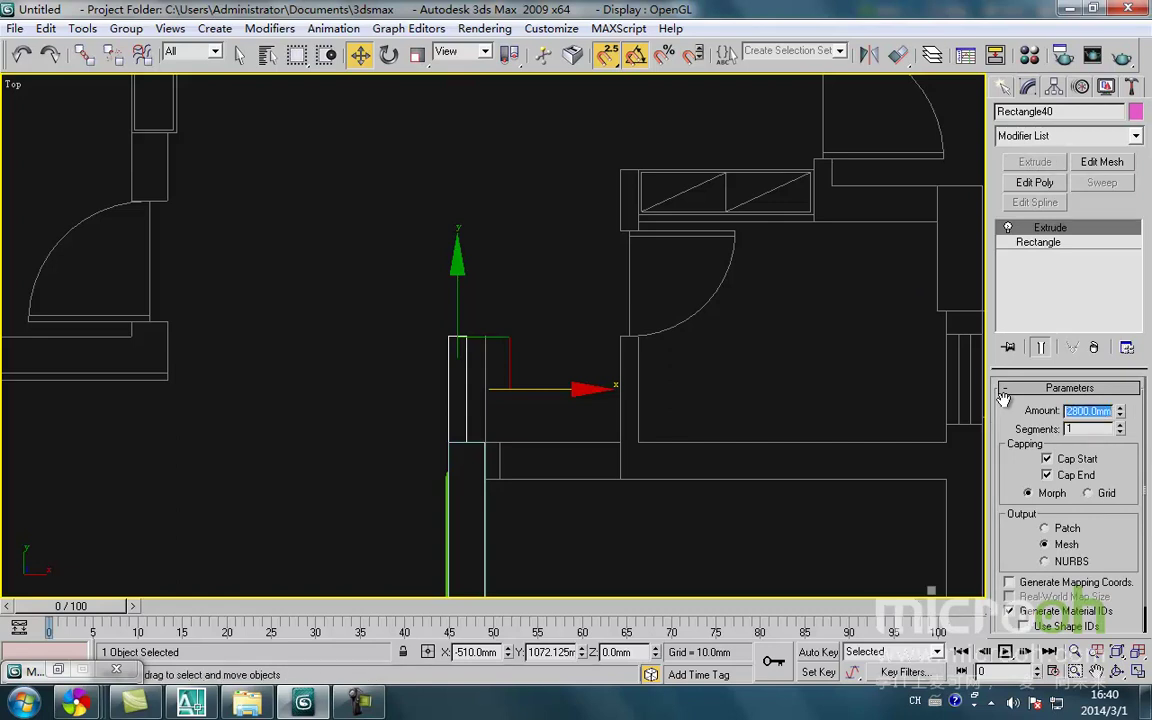
scroll(545, 468, "down", 2)
middle_click_drag(514, 489, 740, 360, "alt")
Select the unused 06 - Default material and check the side panels' finish note in the AutoCAD elevation, returning to 3ds Max
key("m")
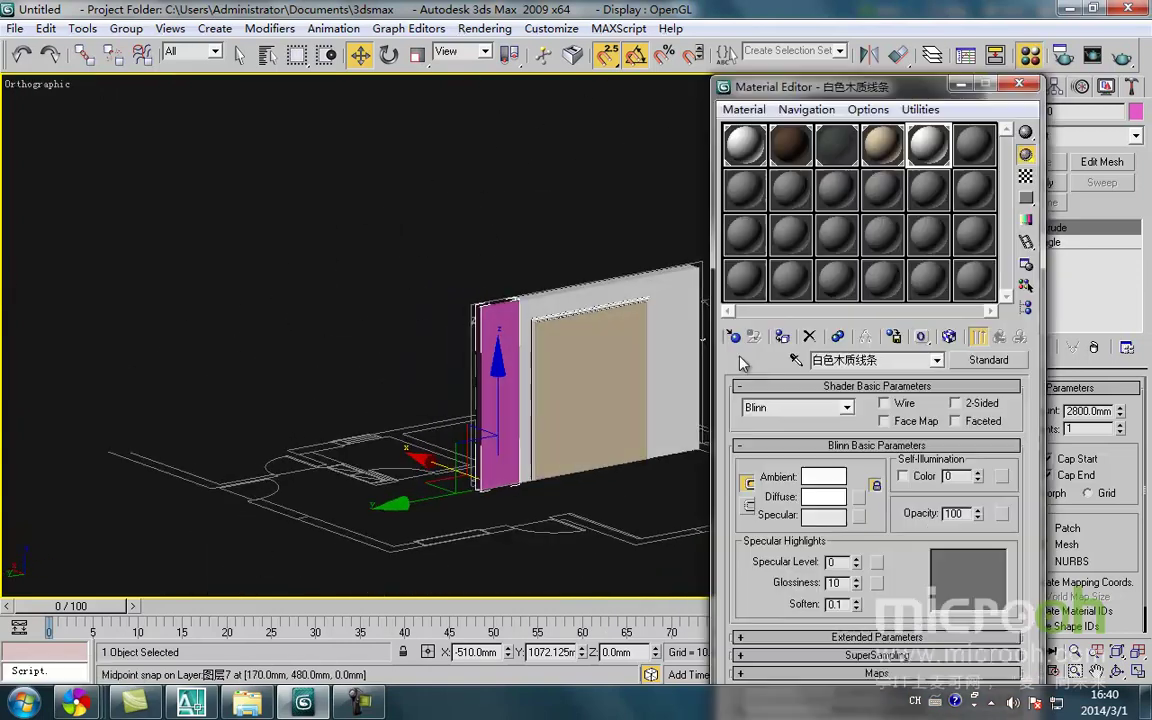
left_click(974, 146)
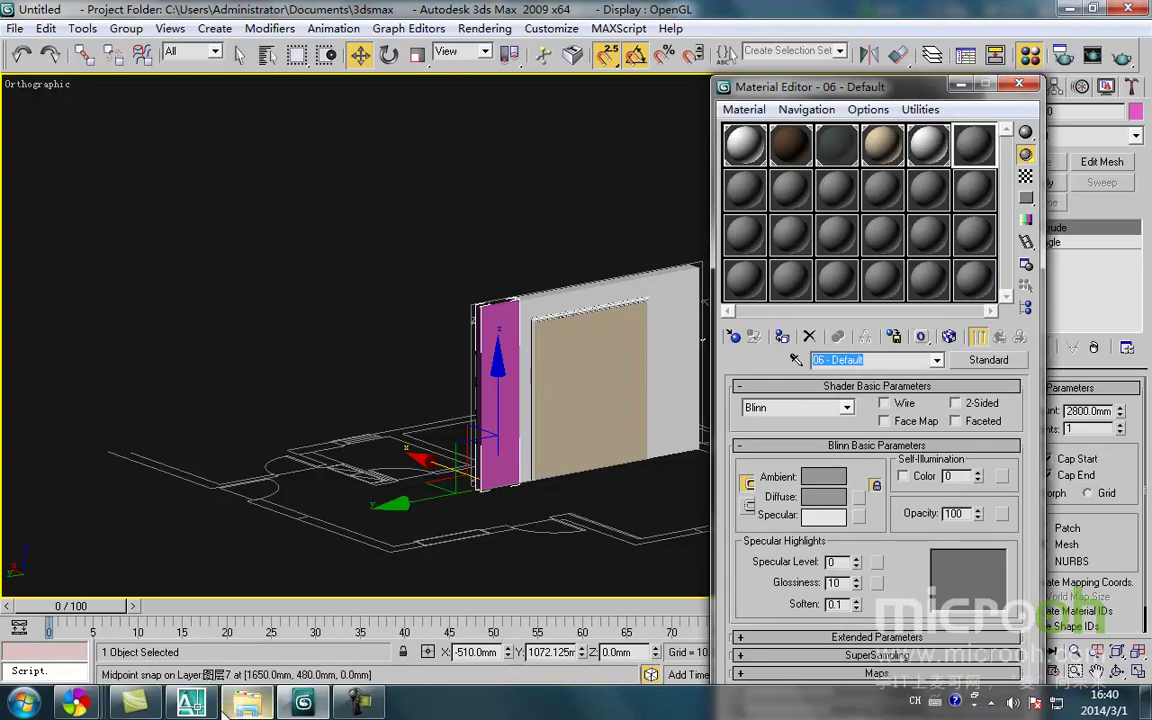
left_click(190, 703)
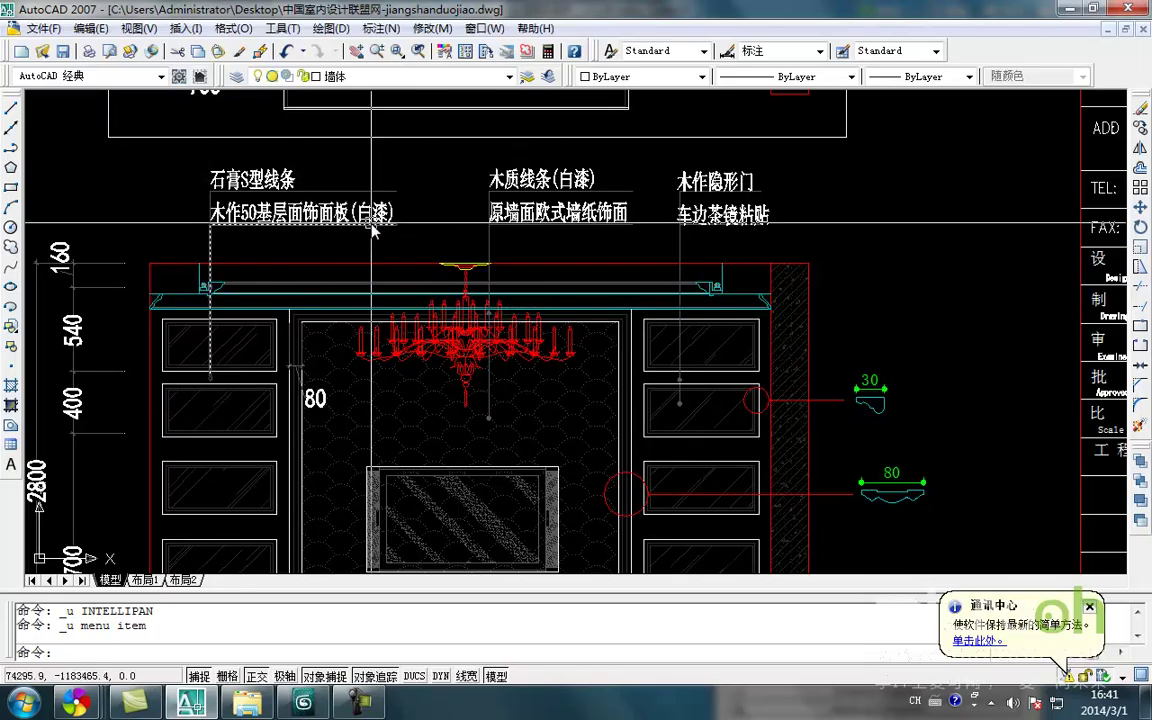
scroll(372, 230, "up", 1)
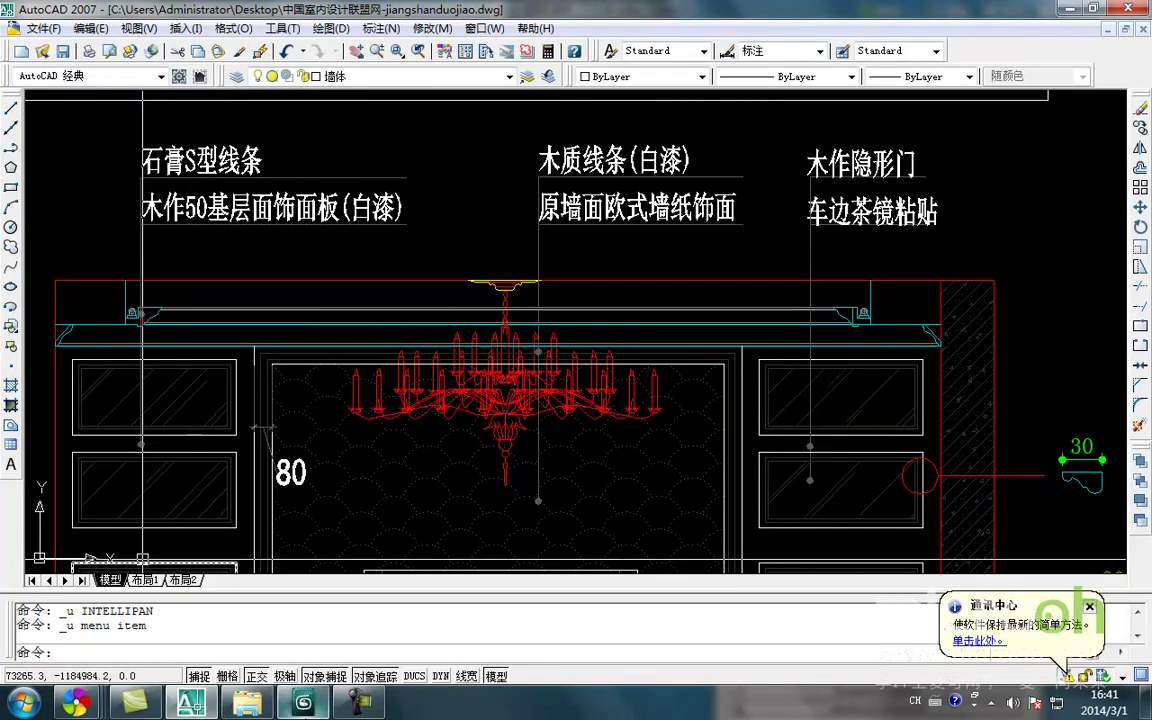
left_click(303, 703)
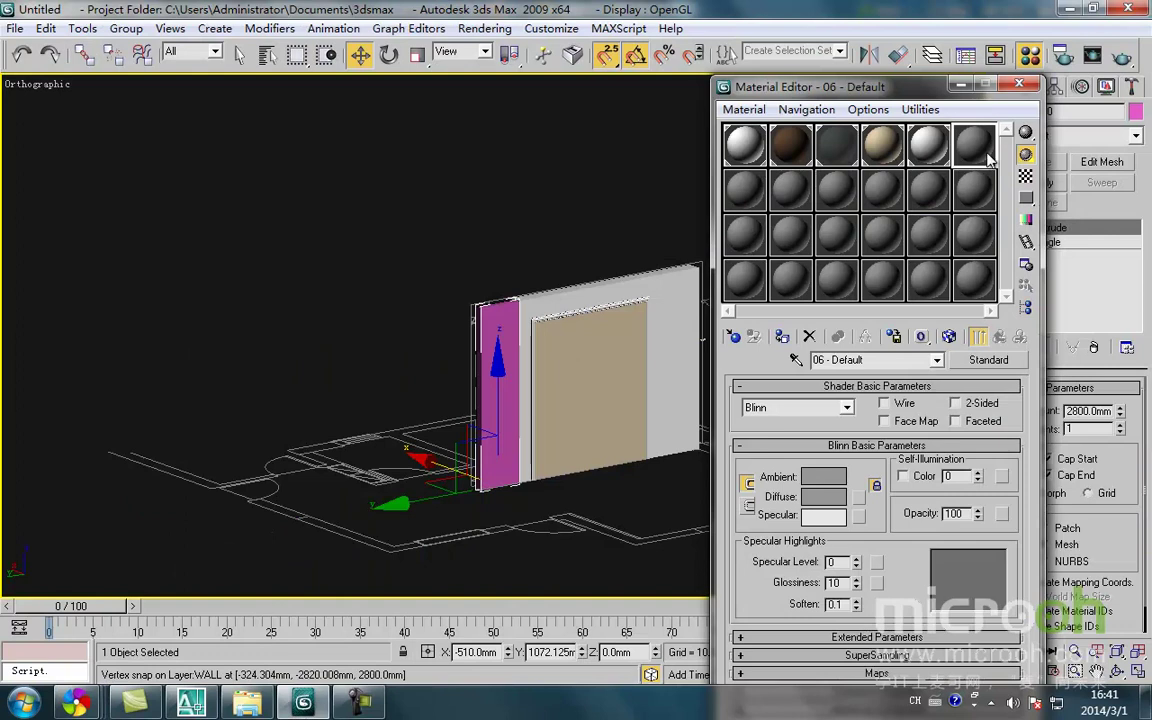
Rename the 06 - Default material as 白漆面板
key("k")
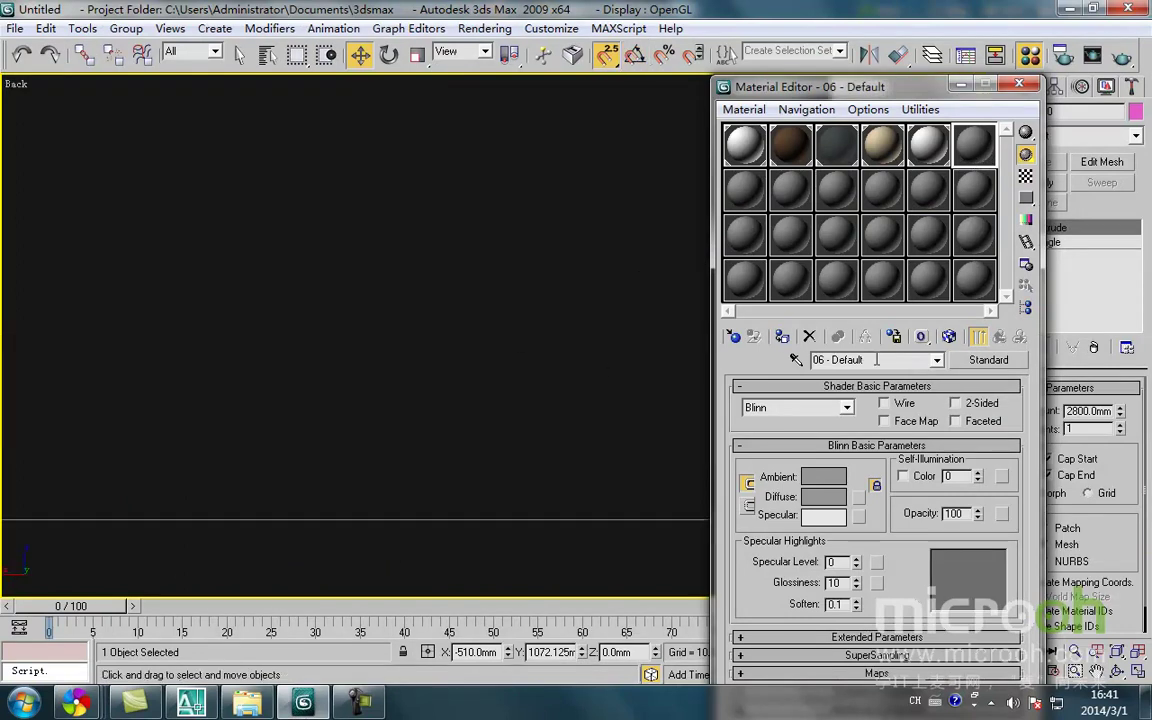
key("End")
key("BackSpace")
key("BackSpace")
key("BackSpace")
key("BackSpace")
key("BackSpace")
key("BackSpace")
key("BackSpace")
key("BackSpace")
key("BackSpace")
key("BackSpace")
key("BackSpace")
key("BackSpace")
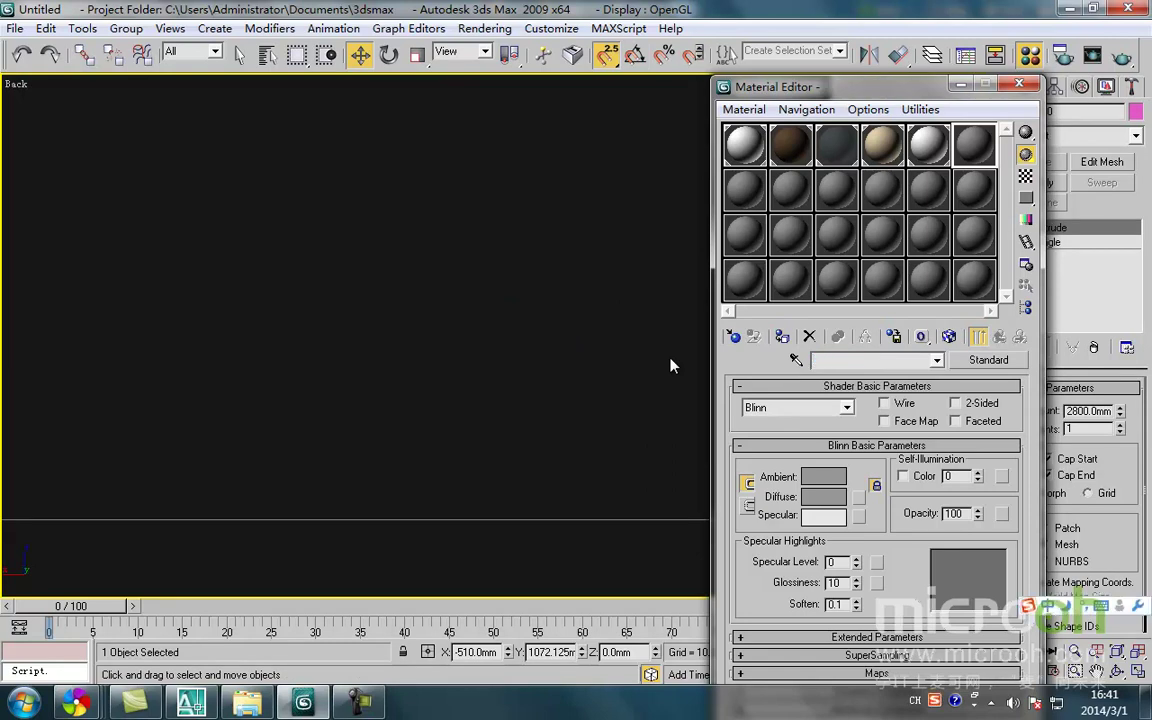
type("baiqi")
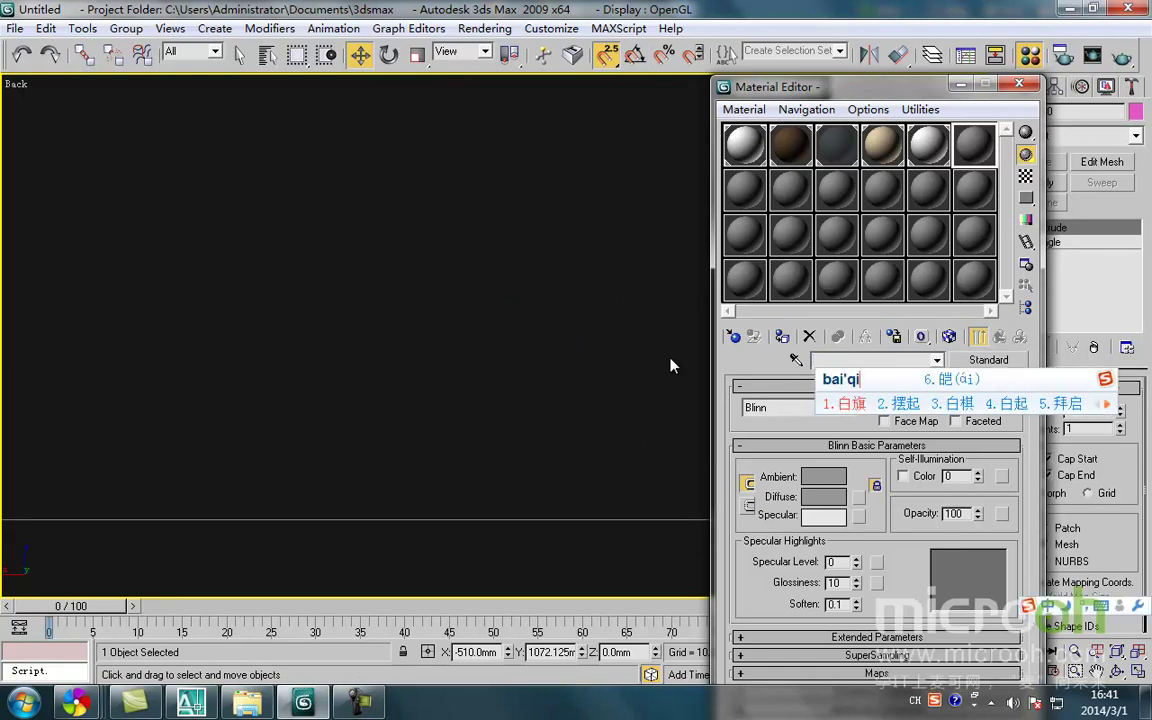
key("space")
key("BackSpace")
type("q")
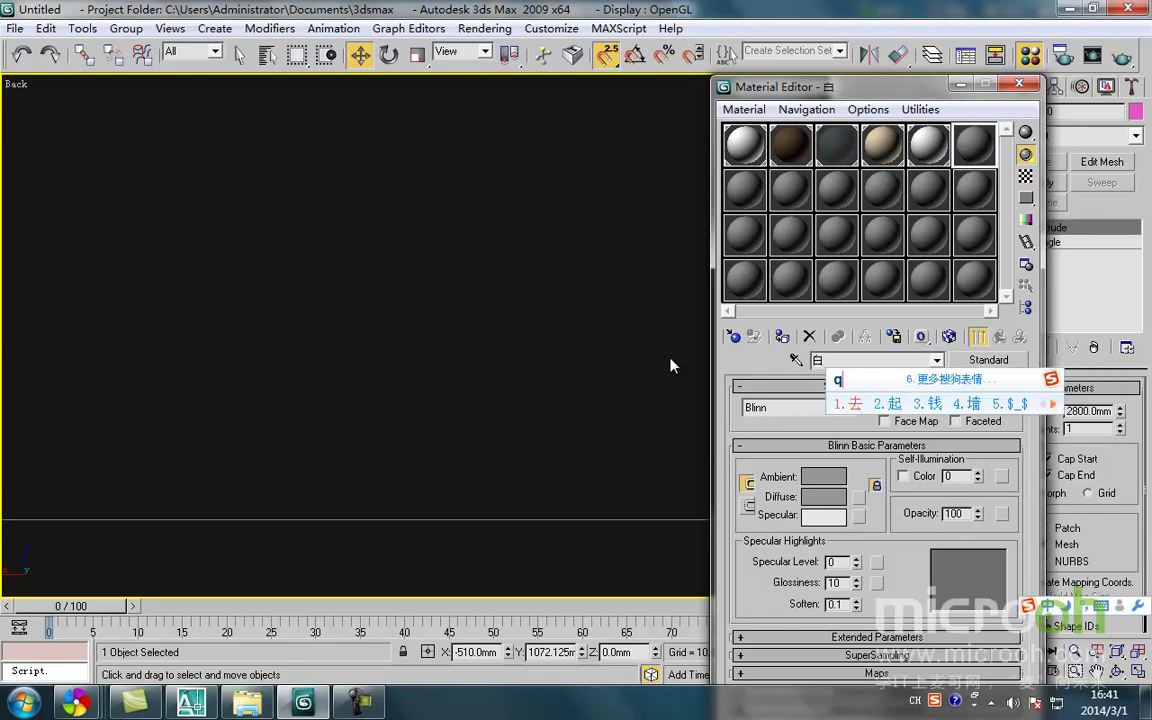
type("i")
key("equal")
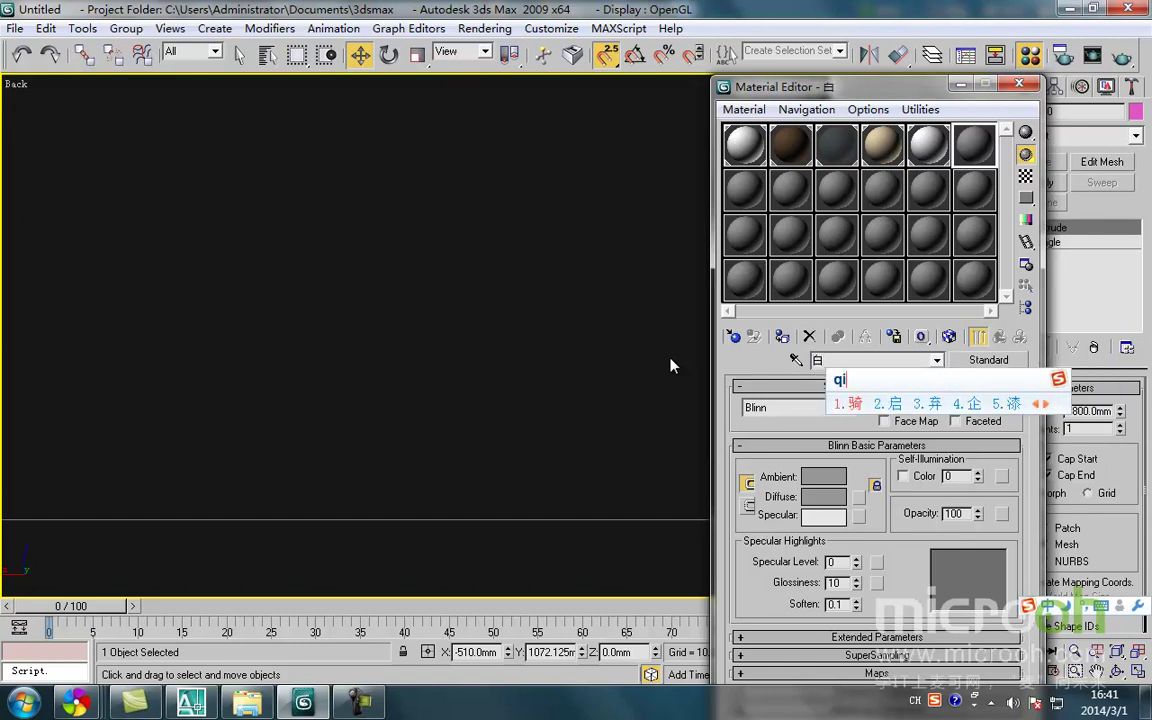
type("5mianba")
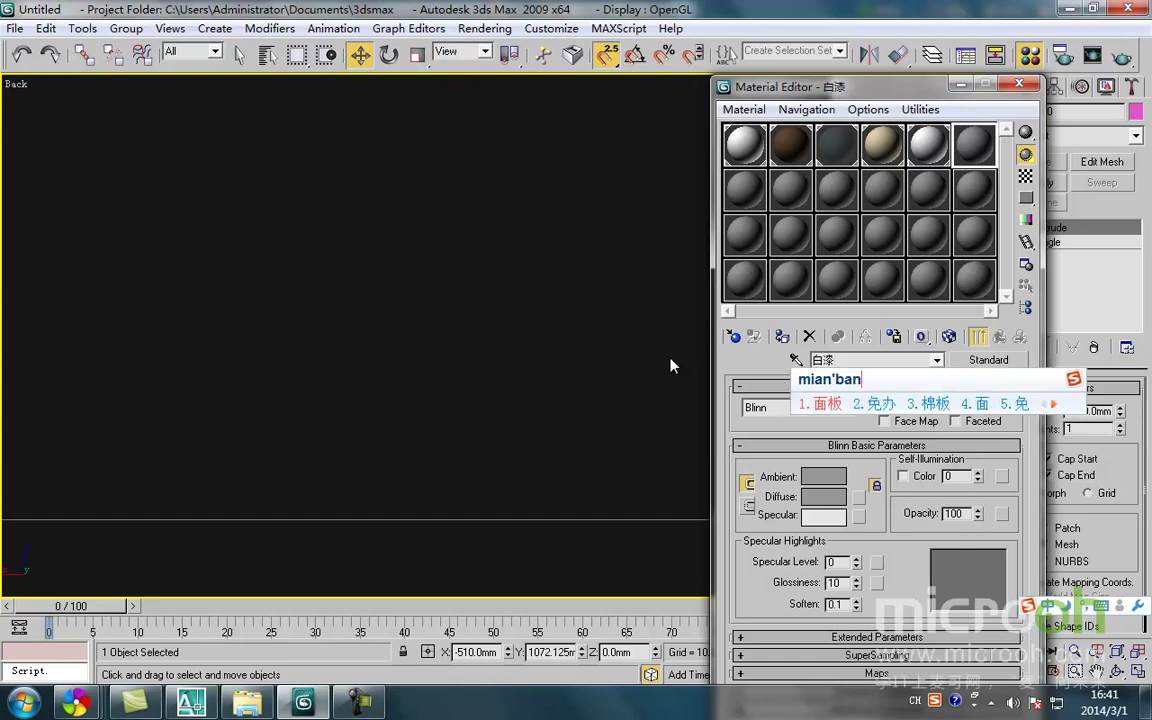
key("space")
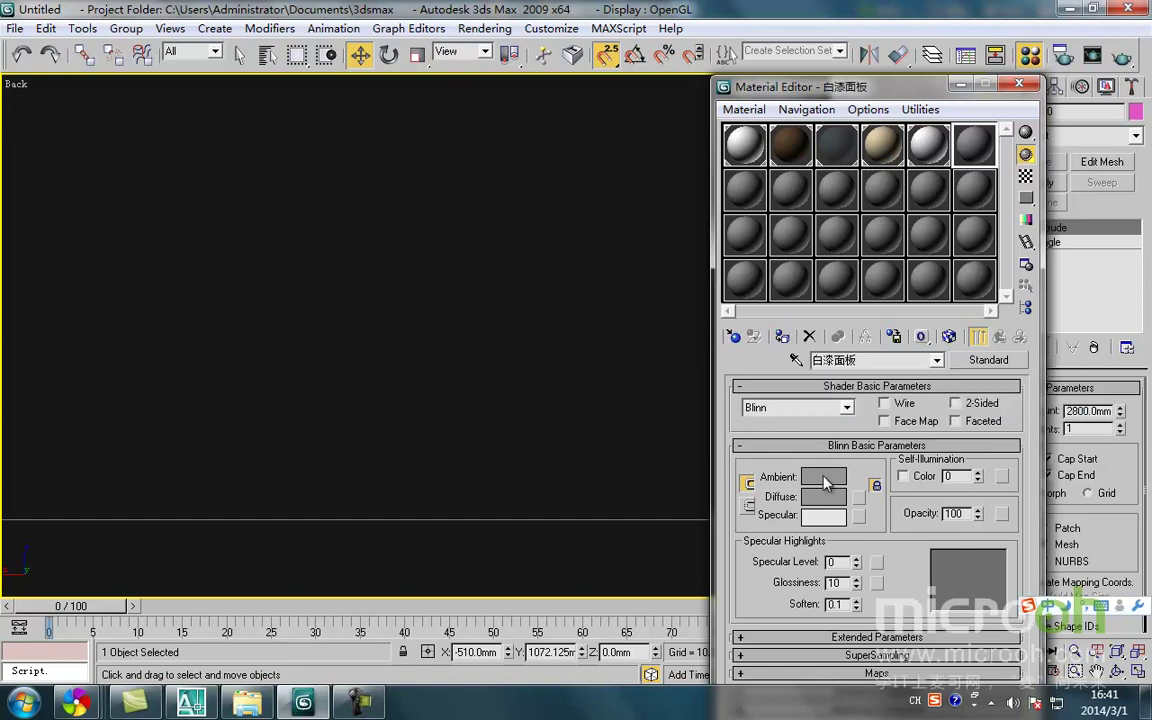
Set the 白漆面板 material's ambient and diffuse colour to white, apply it to the extruded thin wall, and minimize the material editor
left_click(824, 480)
left_click_drag(408, 199, 390, 207)
left_click_drag(528, 197, 529, 251)
left_click(659, 264)
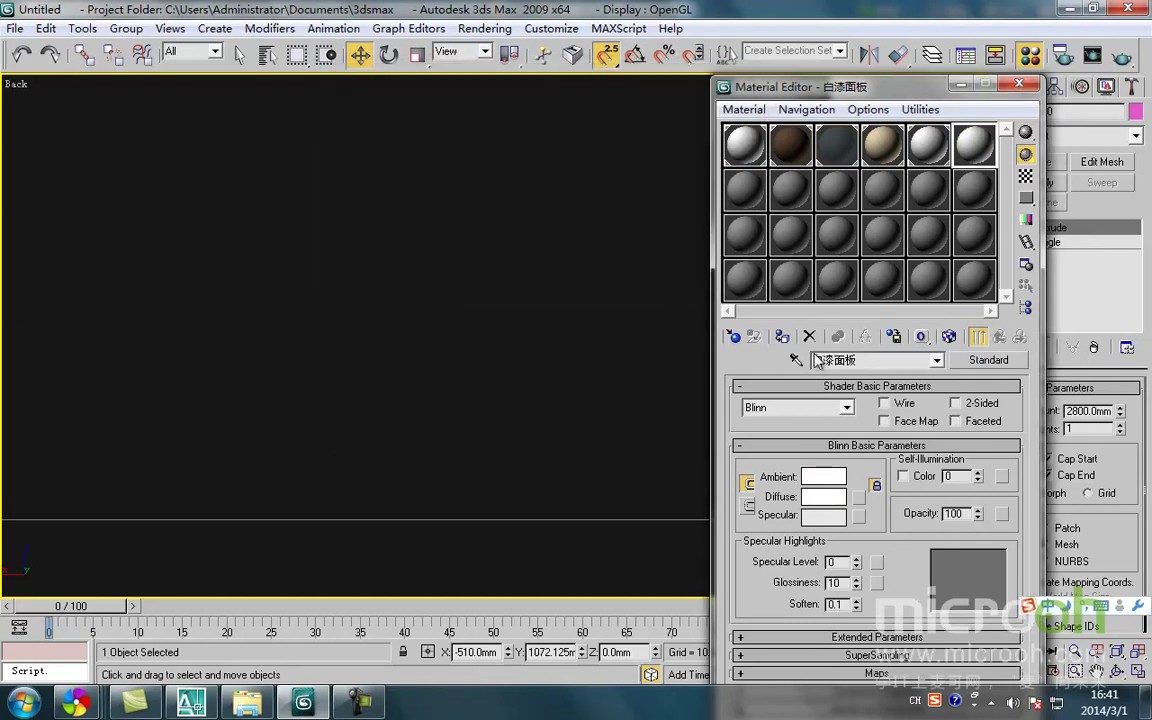
left_click(960, 88)
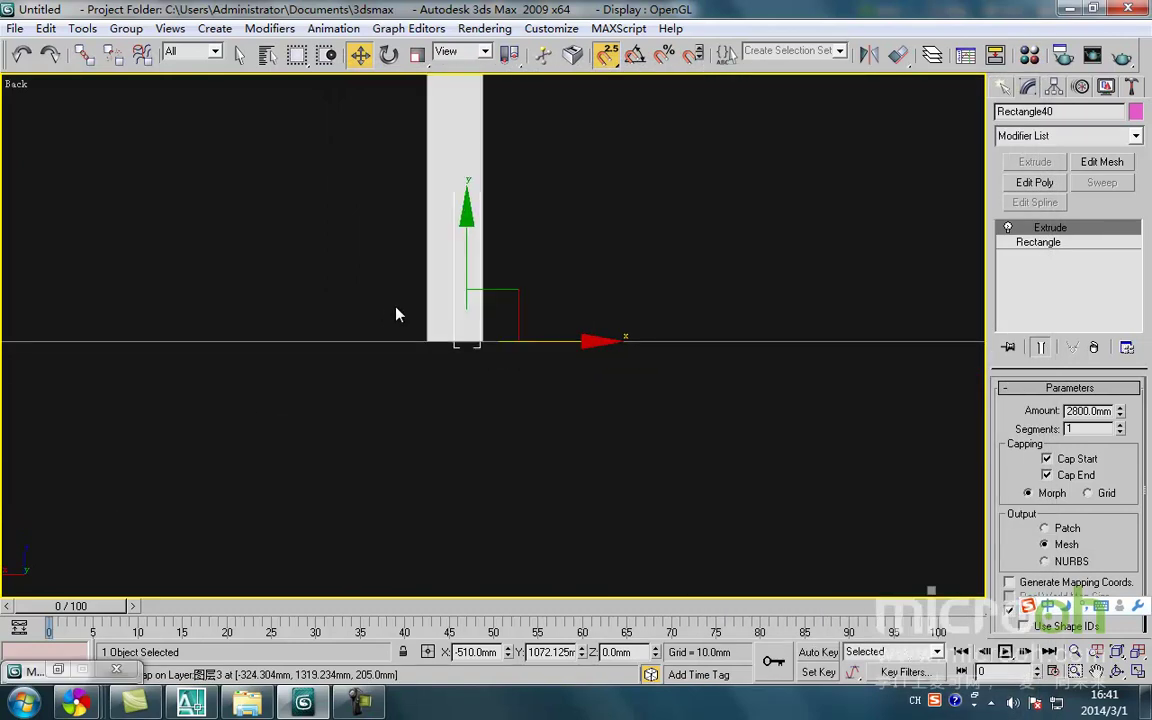
Switch to the left view and zoom to the selected thin wall
key("l")
key("z")
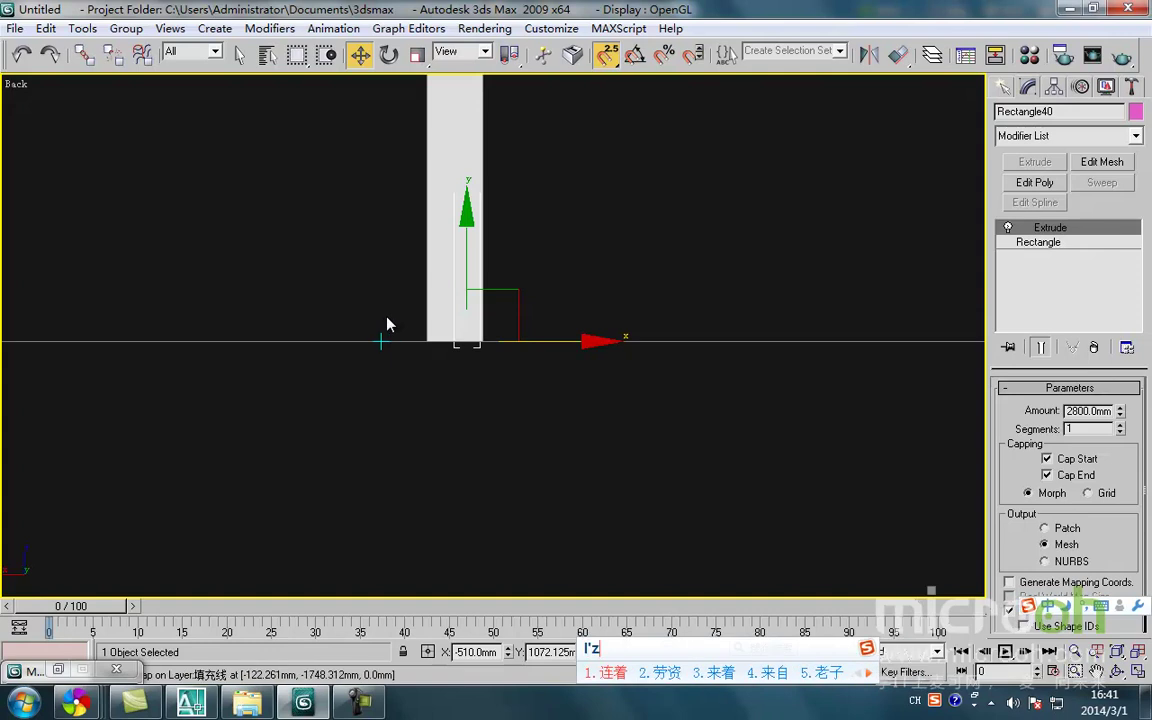